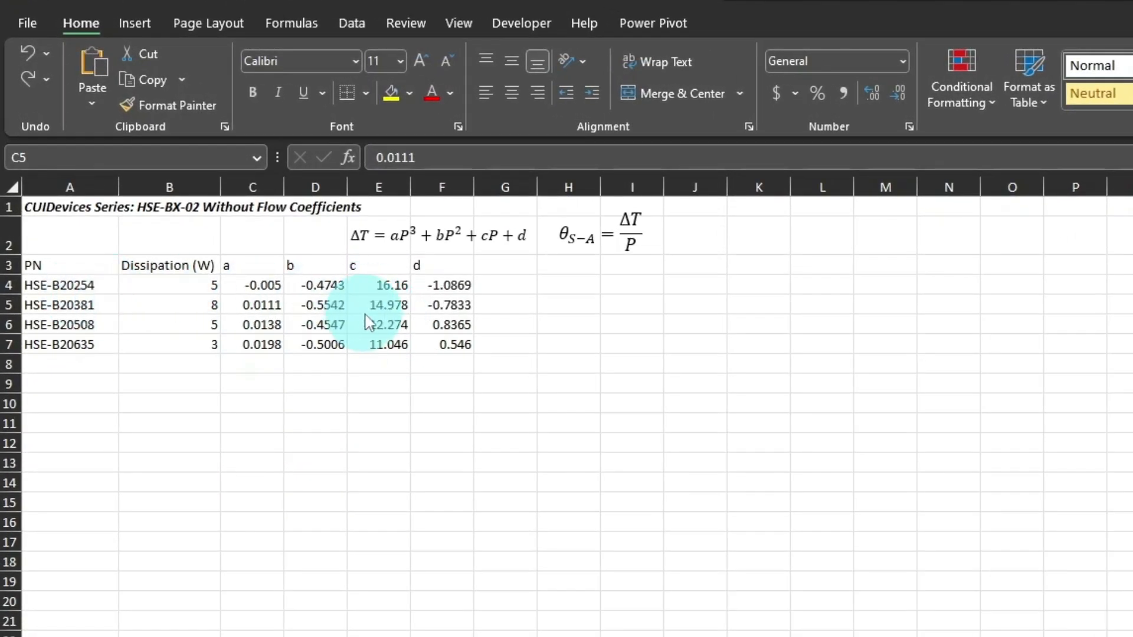
# Step: Convert the heat sink data range A3:F7 into a table that uses its first row as headers
pyautogui.click(358, 314)
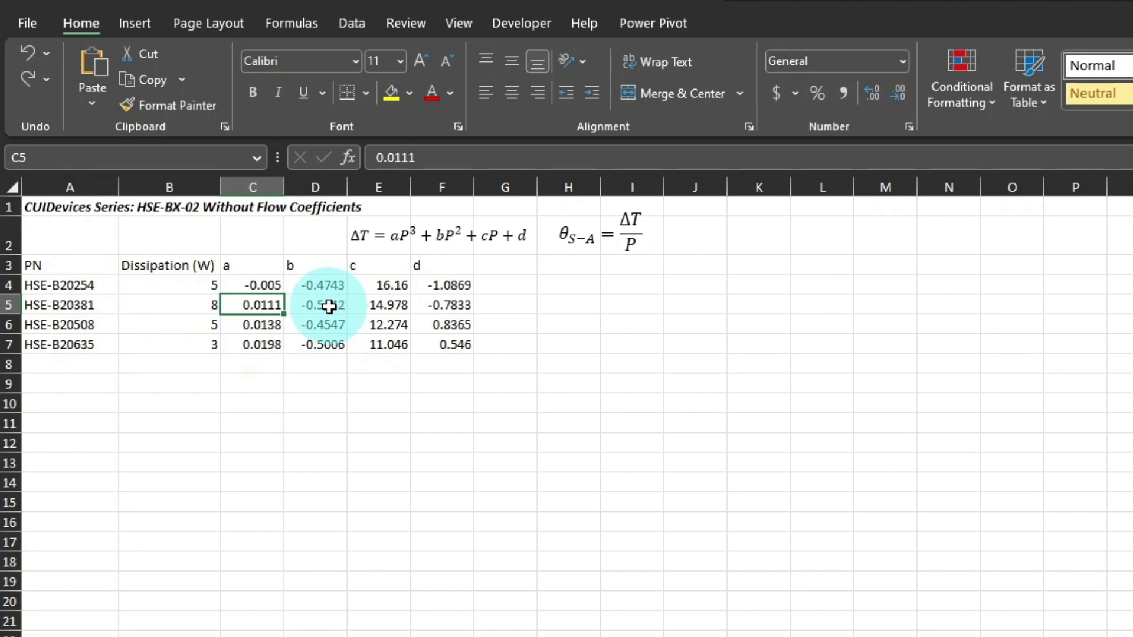
pyautogui.click(1036, 97)
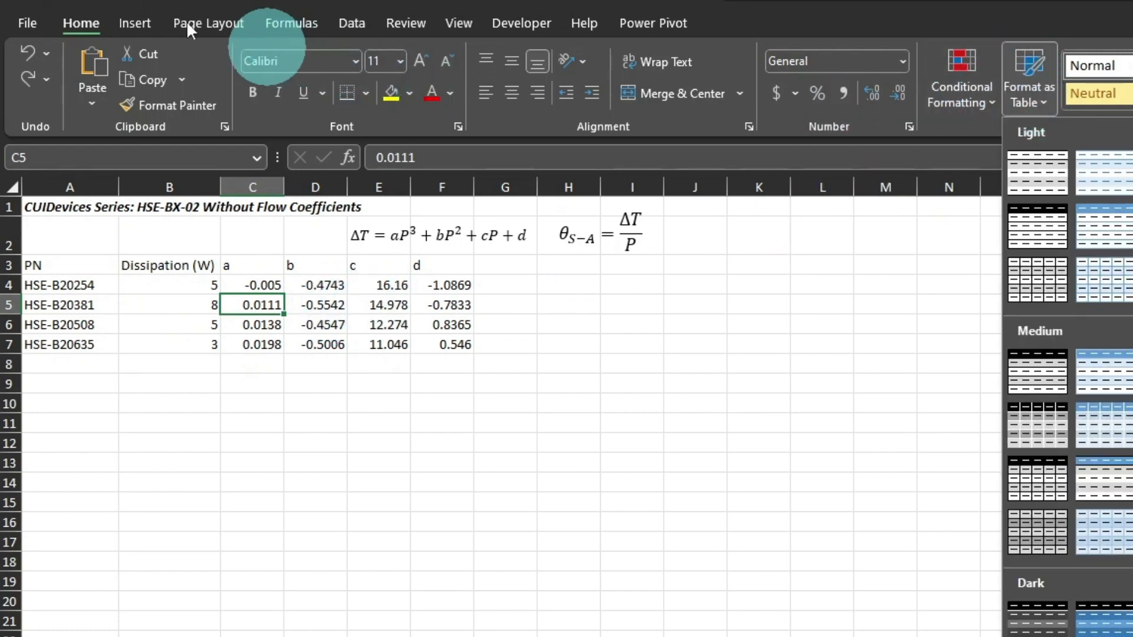
pyautogui.click(149, 20)
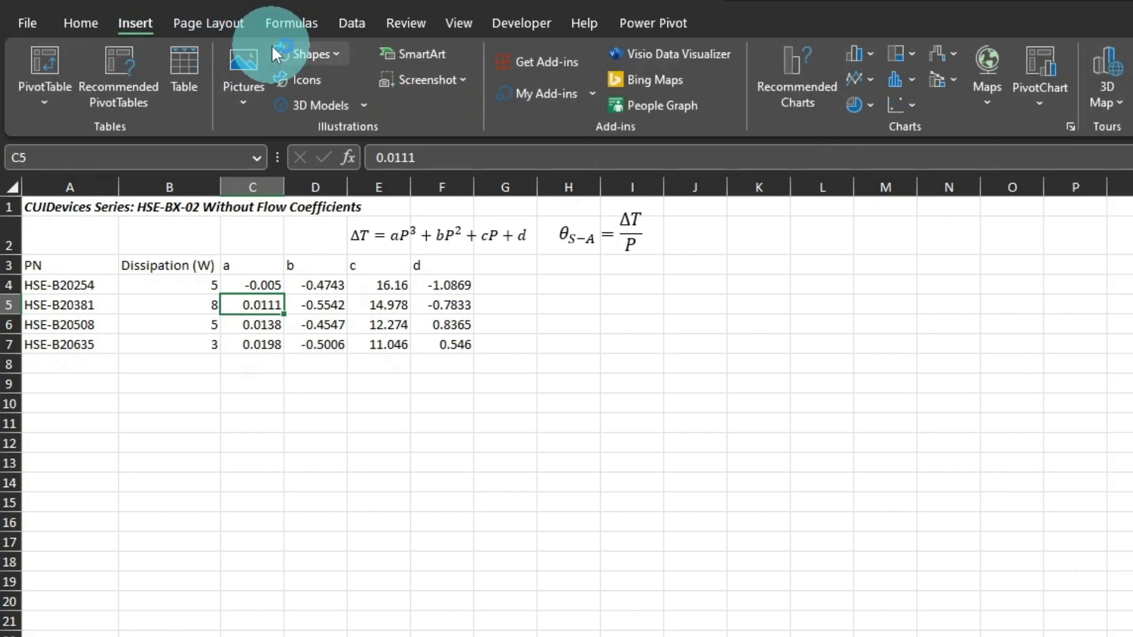
pyautogui.click(183, 68)
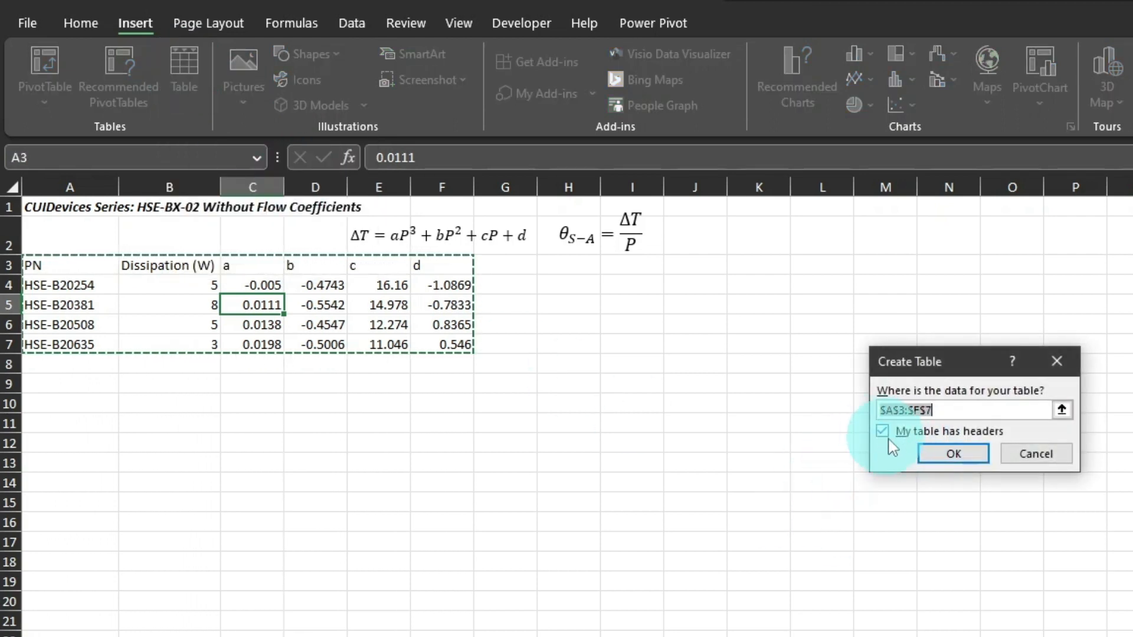
pyautogui.click(952, 456)
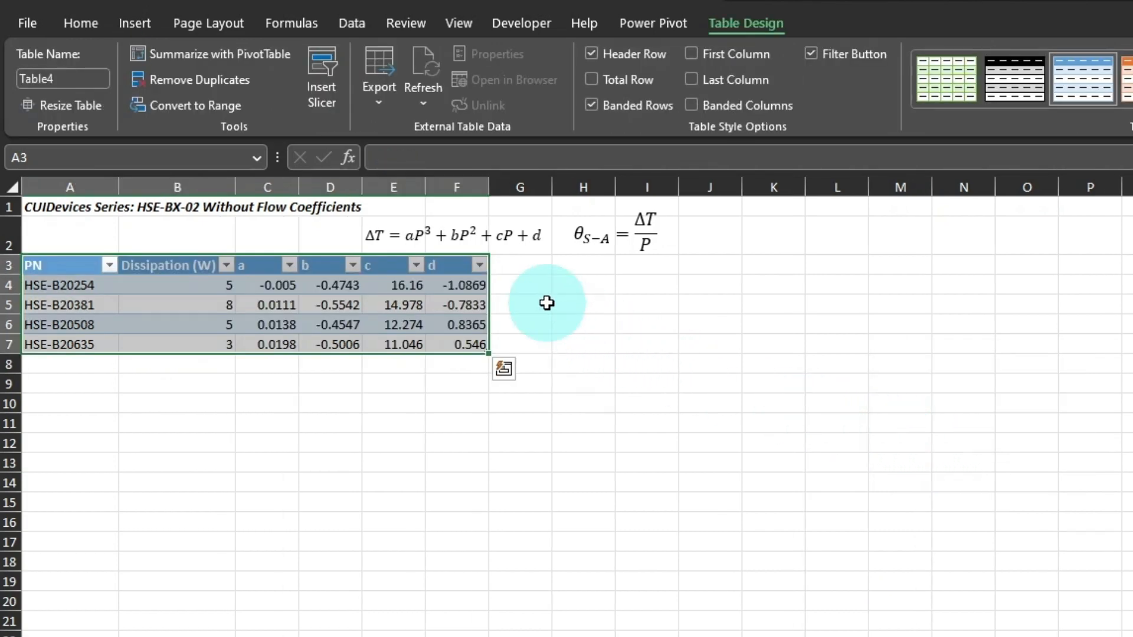
# Step: Hide the filter buttons in the table's header row, and switch the banded rows off and back on
pyautogui.click(422, 303)
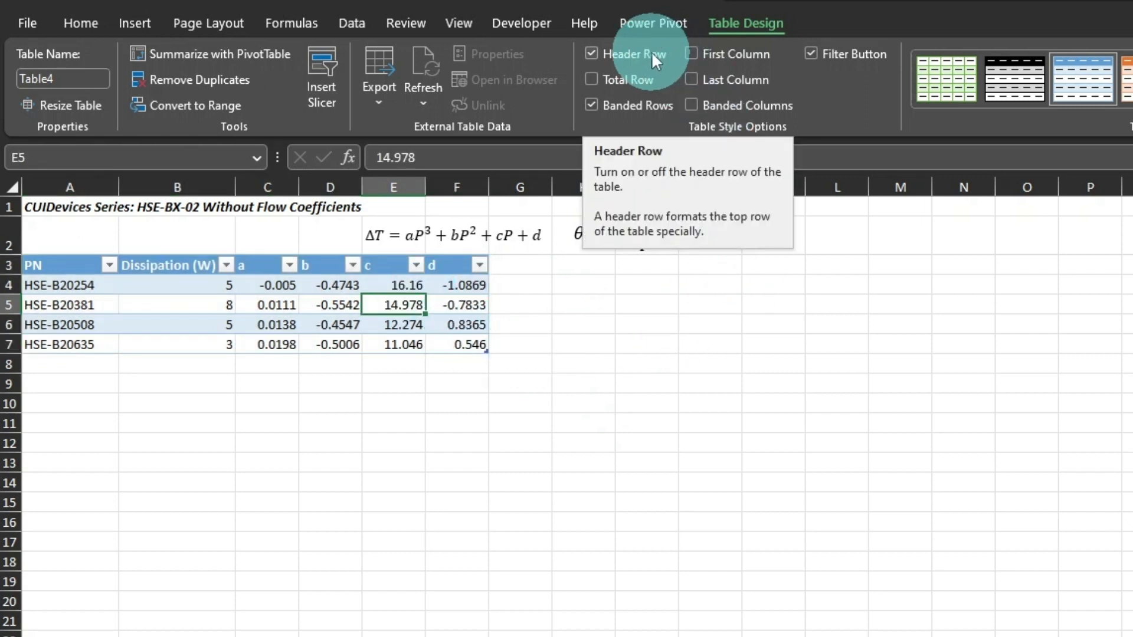
pyautogui.click(835, 54)
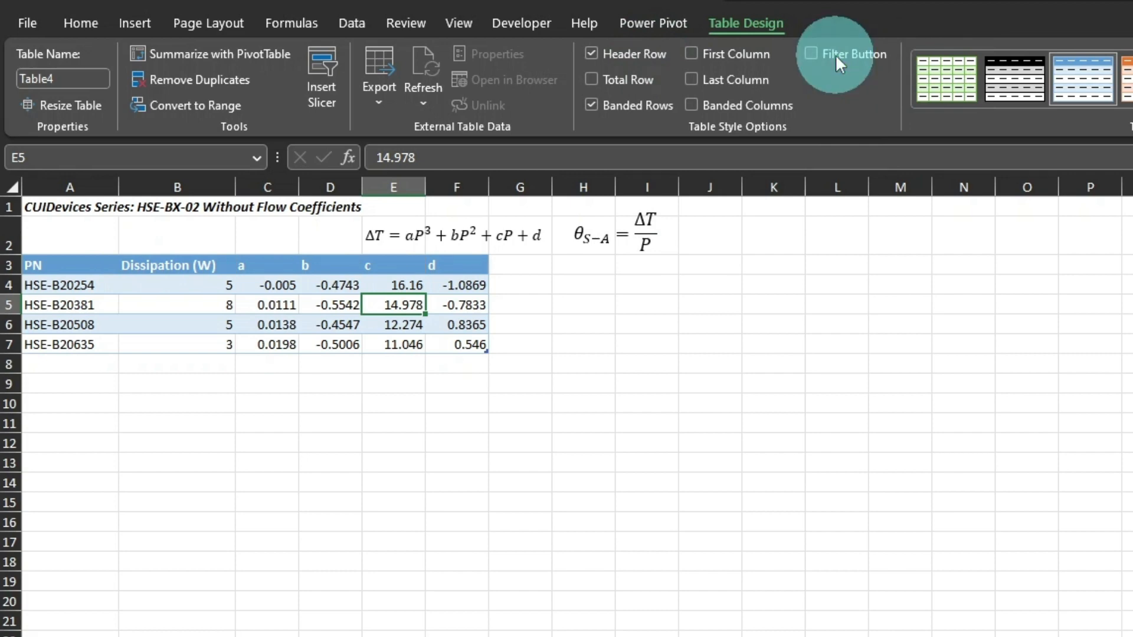
pyautogui.click(635, 106)
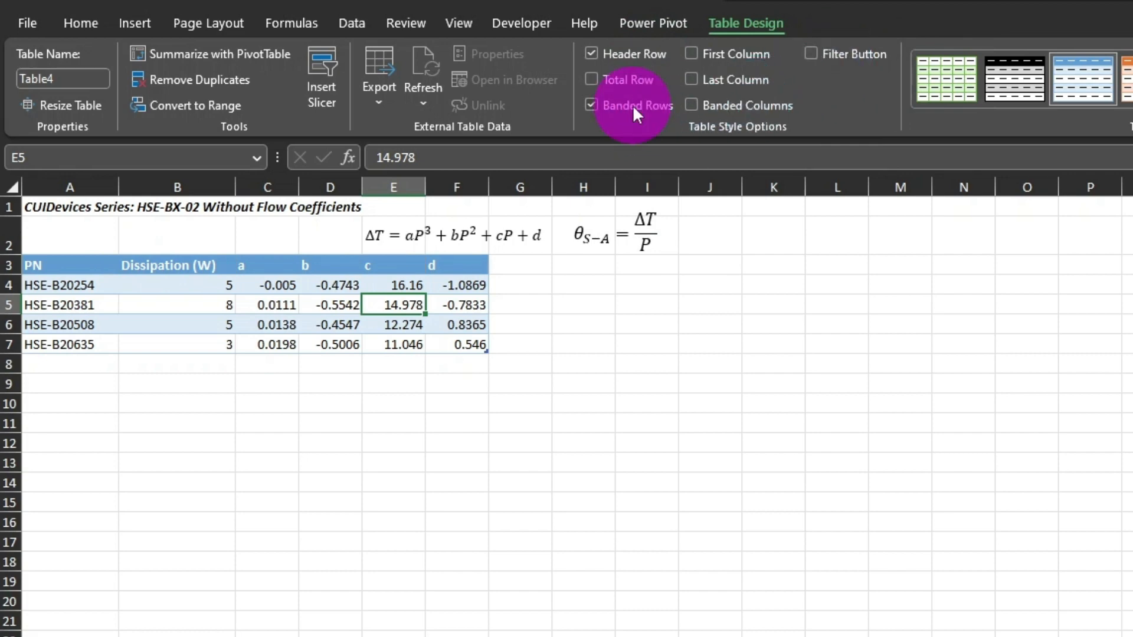
pyautogui.click(633, 105)
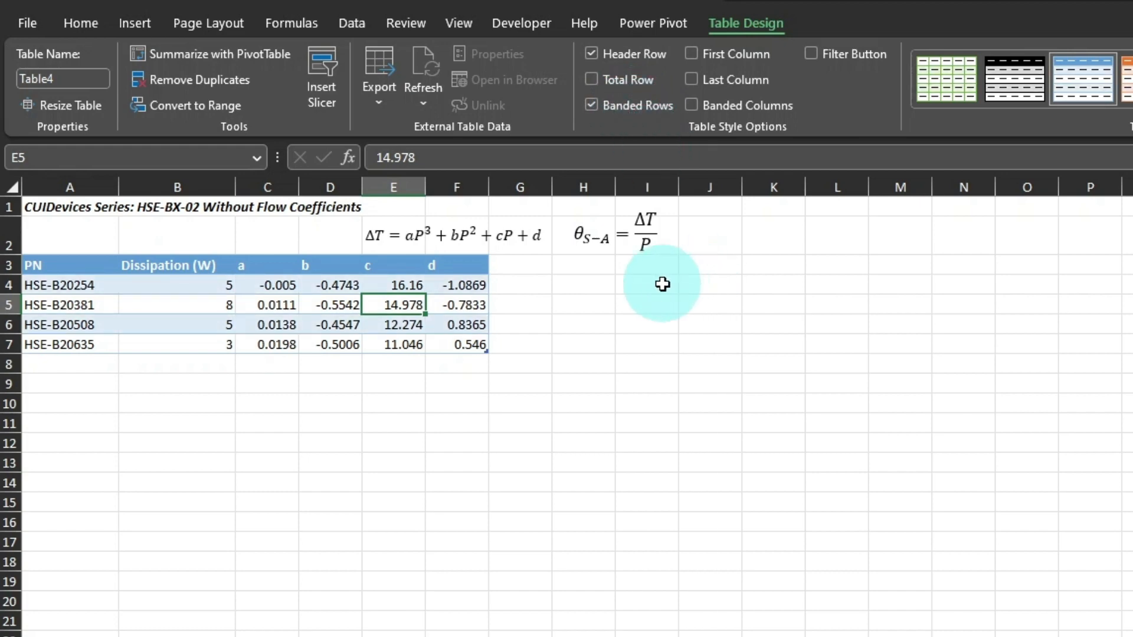
# Step: Begin the temperature rise formula in G4 with the cubic term, column a times Dissipation (W) to the power of 3
pyautogui.click(525, 286)
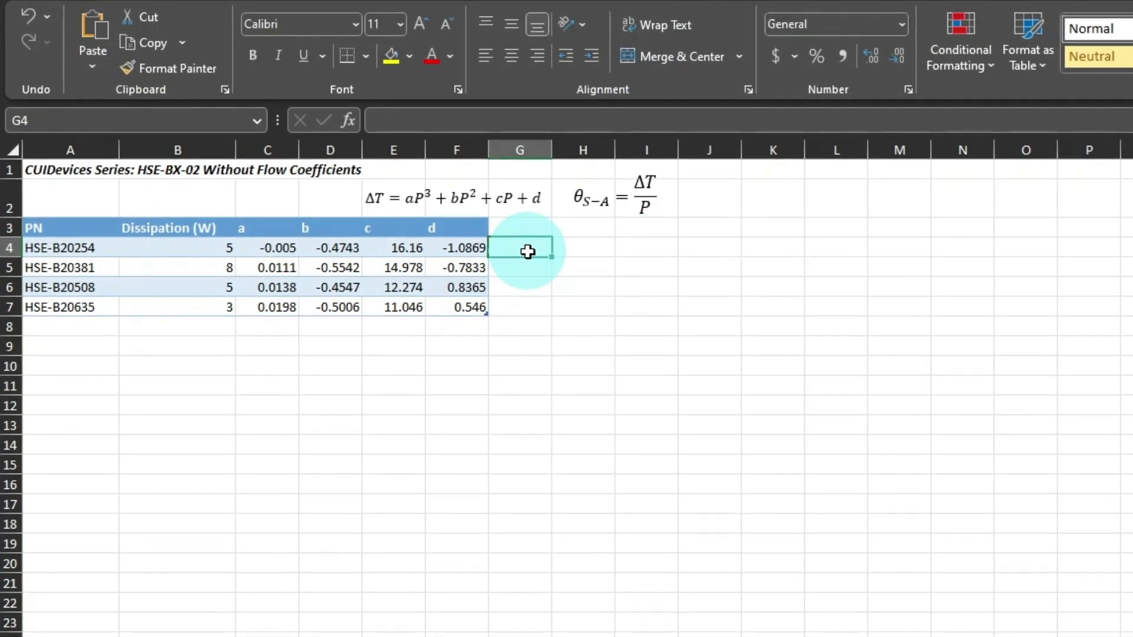
pyautogui.write('=')
pyautogui.press('Left')
pyautogui.press('Left')
pyautogui.press('Left')
pyautogui.press('Left')
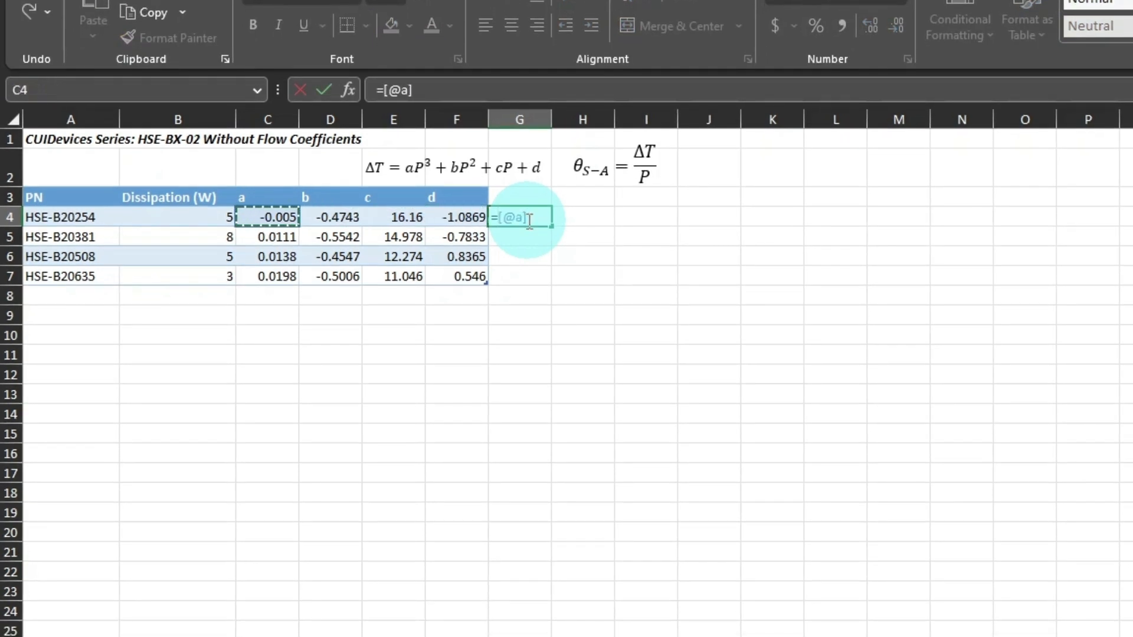
pyautogui.write('*')
pyautogui.press('Left')
pyautogui.press('Left')
pyautogui.press('Left')
pyautogui.press('Left')
pyautogui.press('Left')
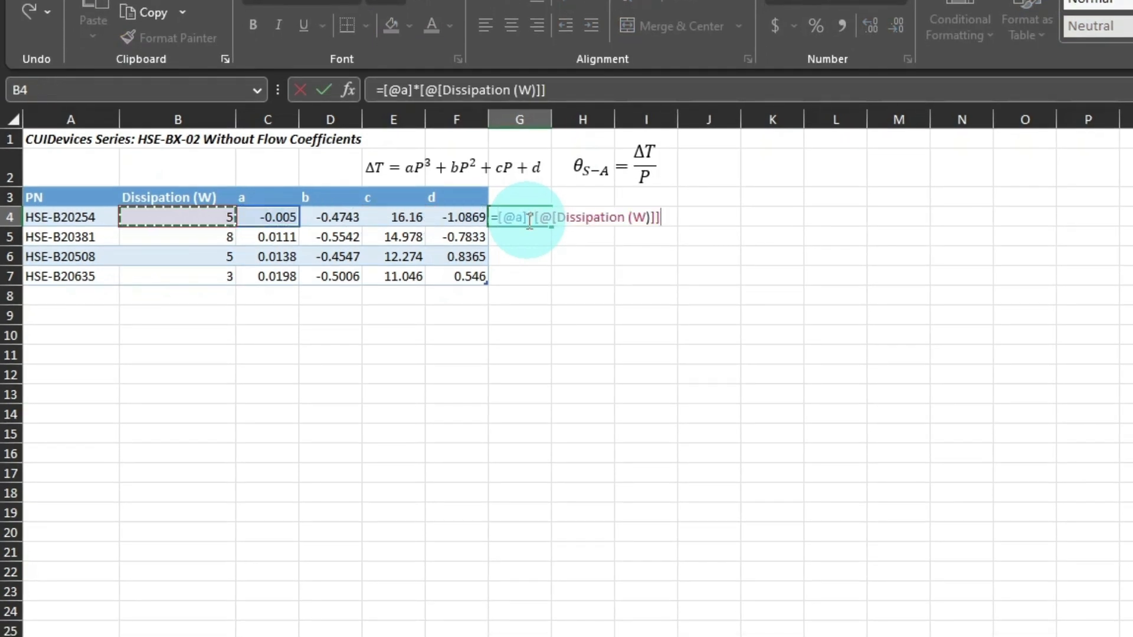
pyautogui.write('^3+')
# Step: Complete the G4 formula by adding b times Dissipation (W) squared, c times Dissipation (W), and d
pyautogui.click(342, 222)
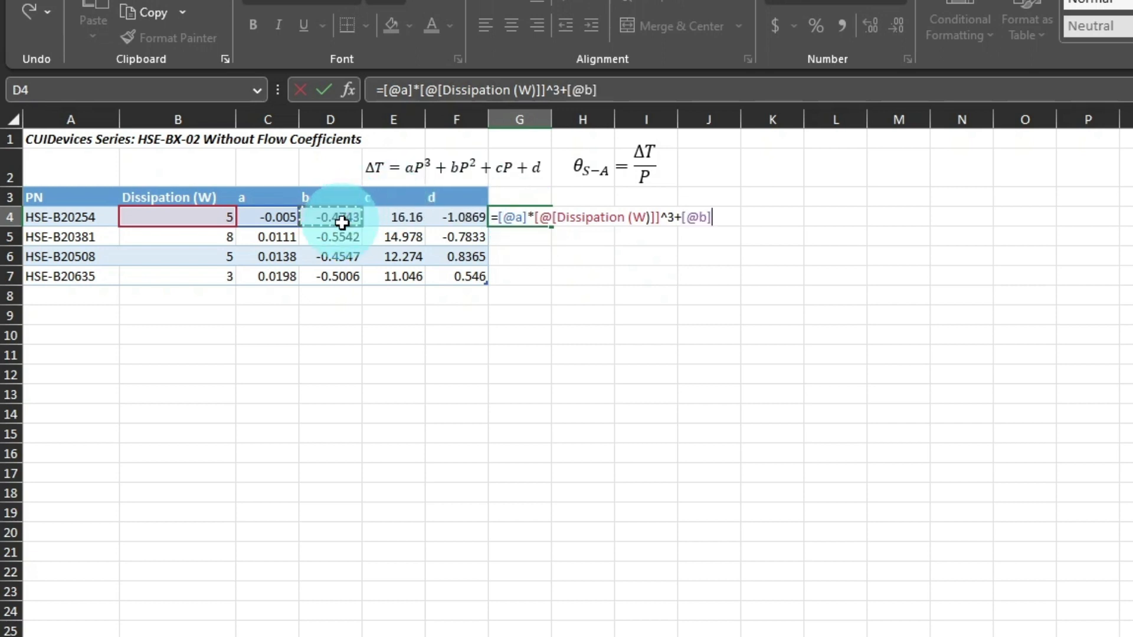
pyautogui.write('*')
pyautogui.click(200, 218)
pyautogui.write('^2')
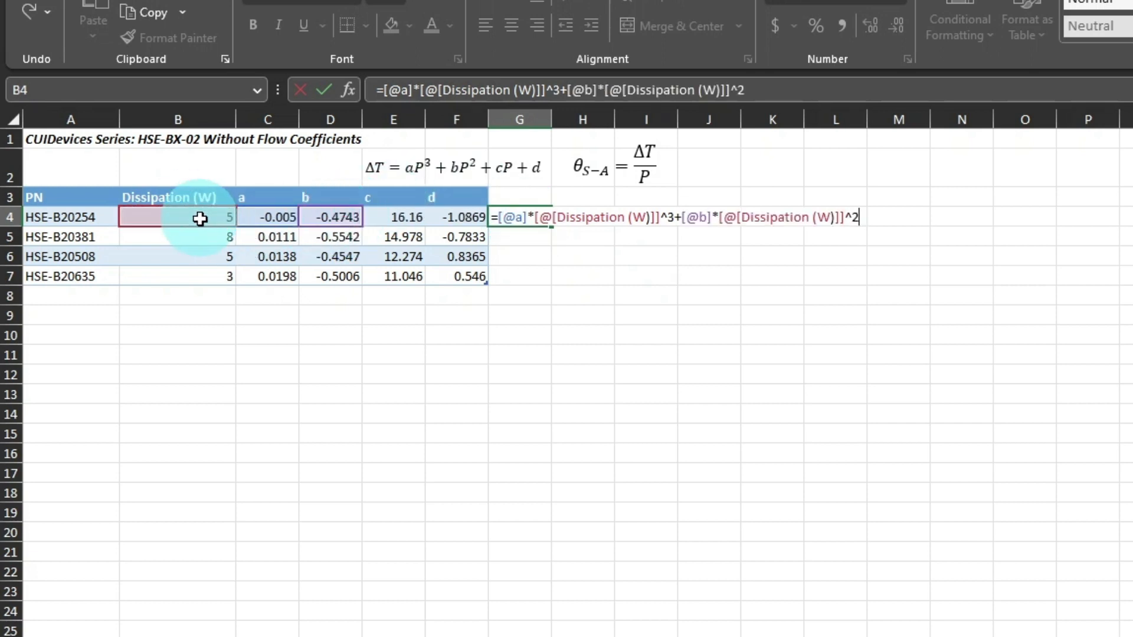
pyautogui.write('+')
pyautogui.click(396, 223)
pyautogui.write('*')
pyautogui.click(190, 219)
pyautogui.write('+')
pyautogui.click(443, 220)
pyautogui.press('Return')
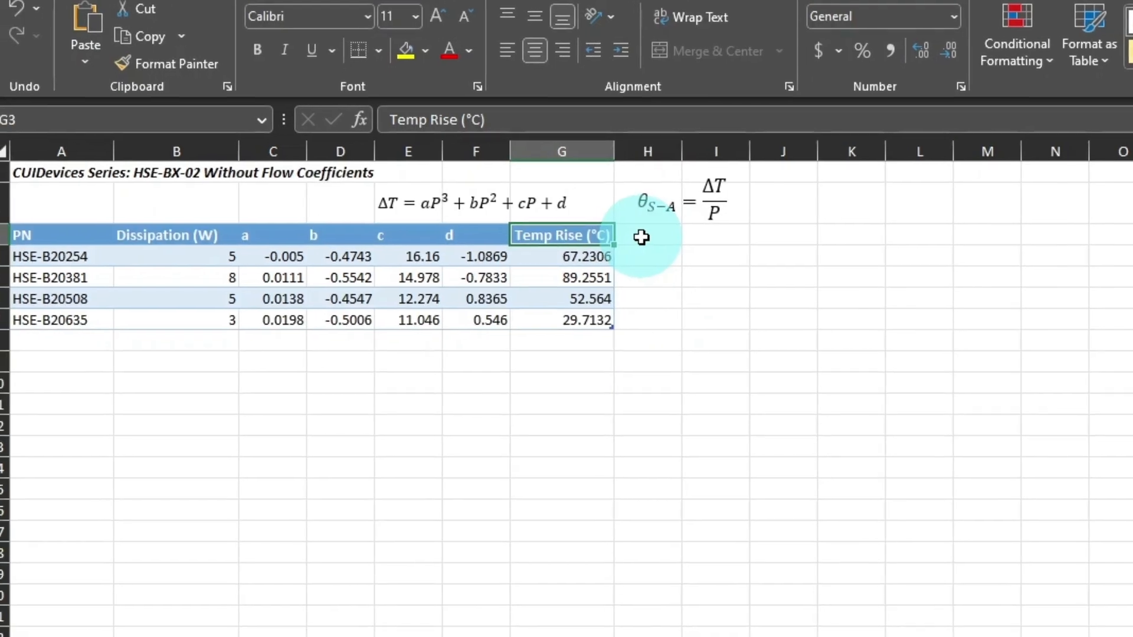
# Step: Add a table column headed θS-A (°C/W) in H3 and fit column H's width to the header
pyautogui.click(583, 197)
pyautogui.write('θS-A (°C/W)')
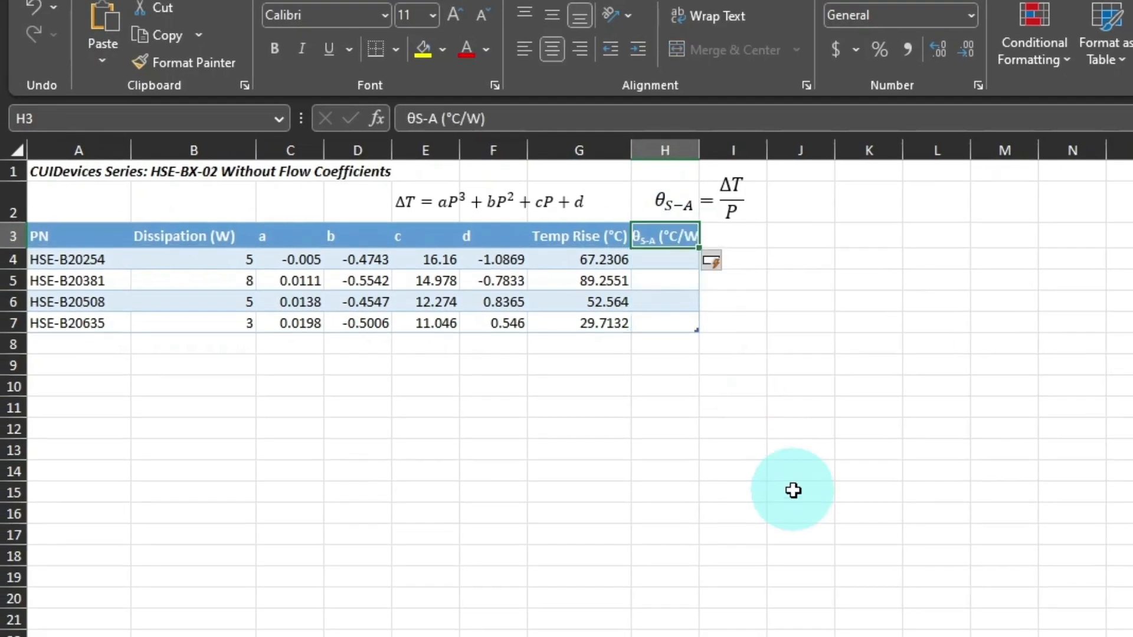
pyautogui.doubleClick(699, 150)
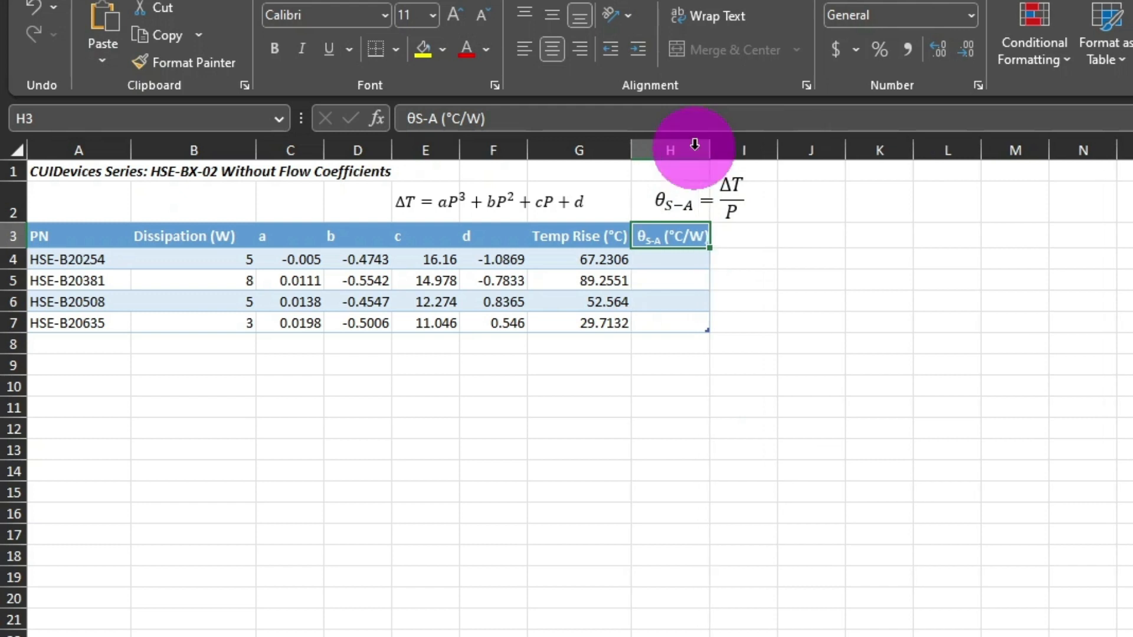
# Step: Fill the θS-A (°C/W) column with a formula dividing Temp Rise (°C) by Dissipation (W)
pyautogui.click(678, 260)
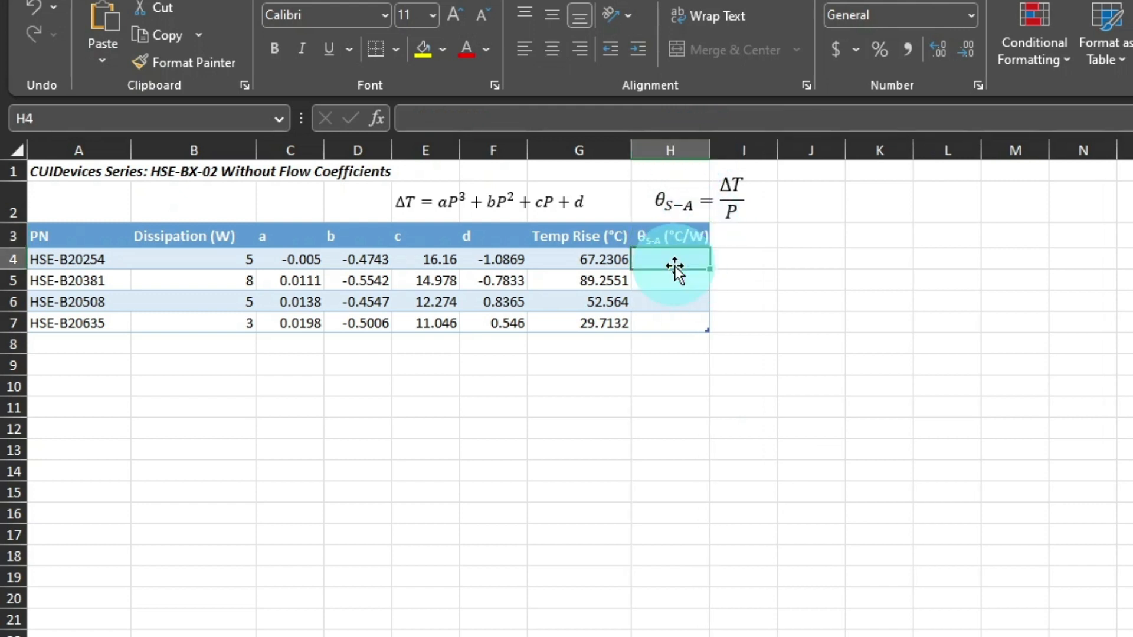
pyautogui.write('=')
pyautogui.press('Left')
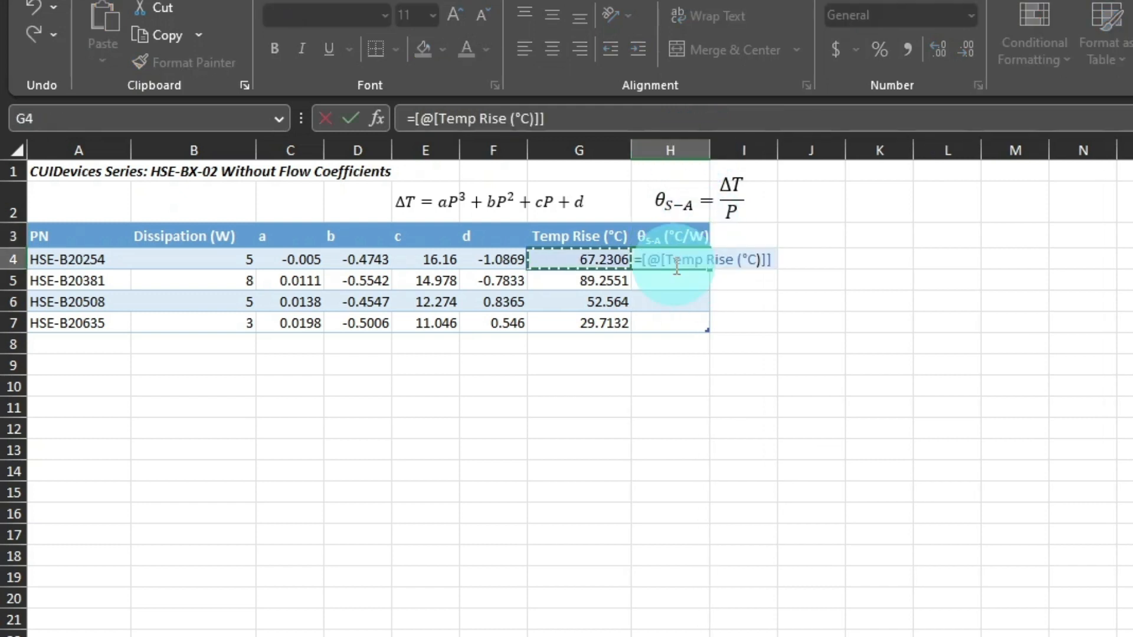
pyautogui.write('/')
pyautogui.press('Left')
pyautogui.press('Left')
pyautogui.press('Left')
pyautogui.press('Left')
pyautogui.press('Left')
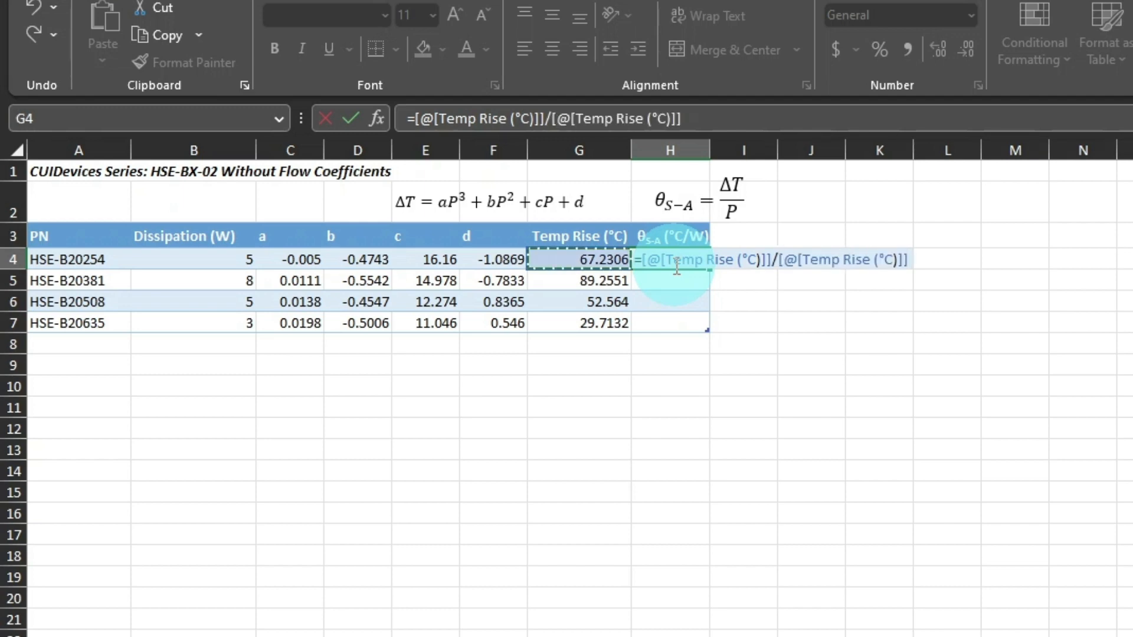
pyautogui.press('Left')
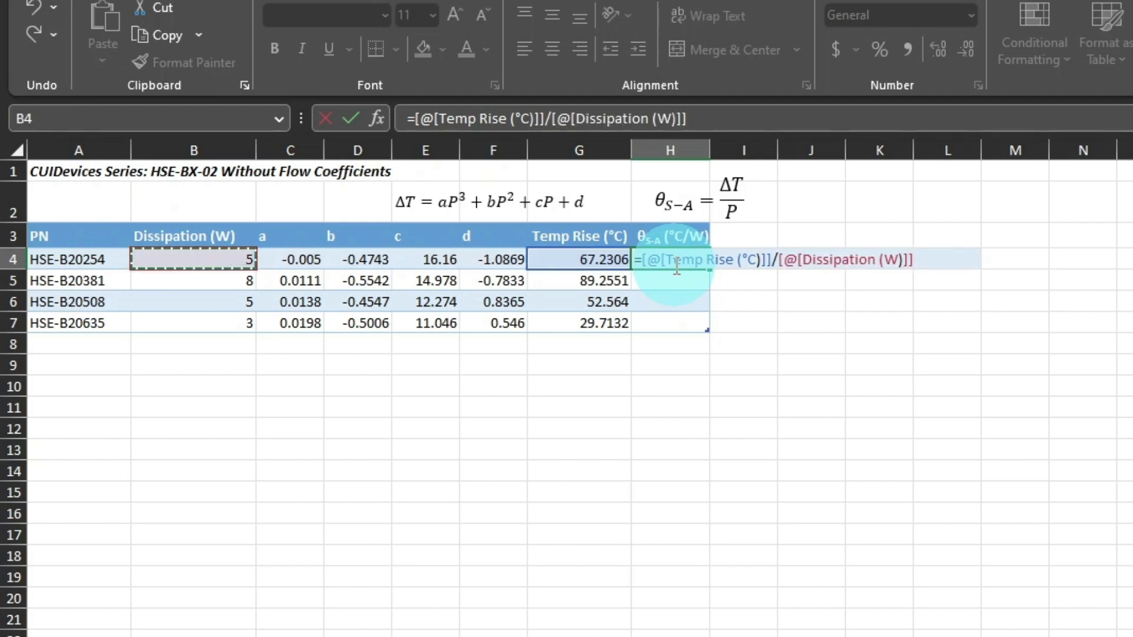
pyautogui.press('Return')
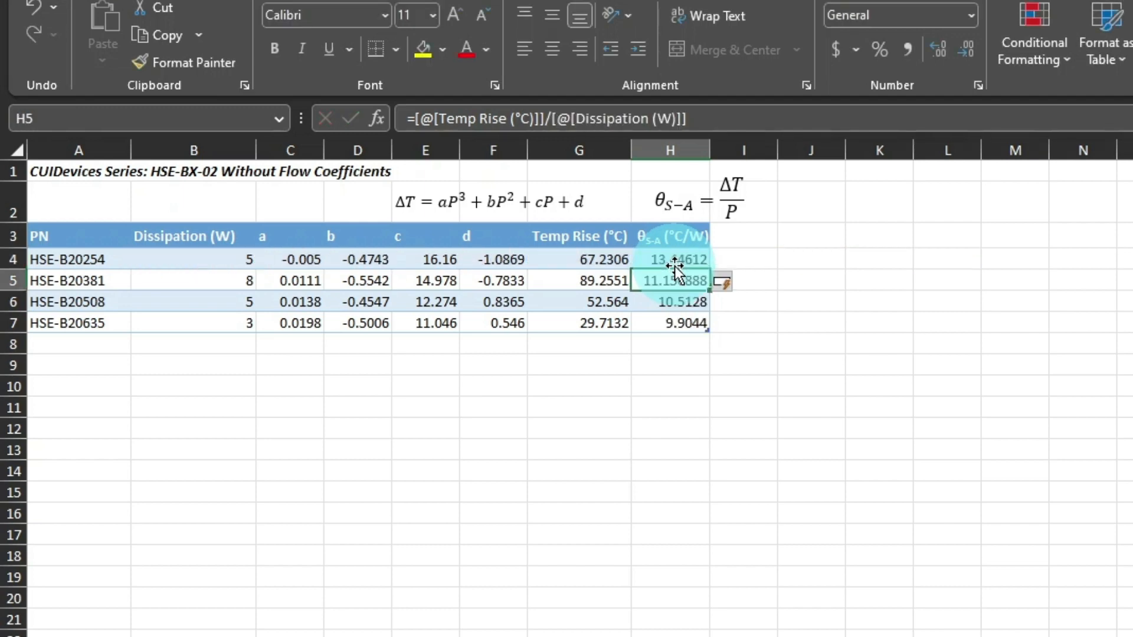
pyautogui.click(675, 263)
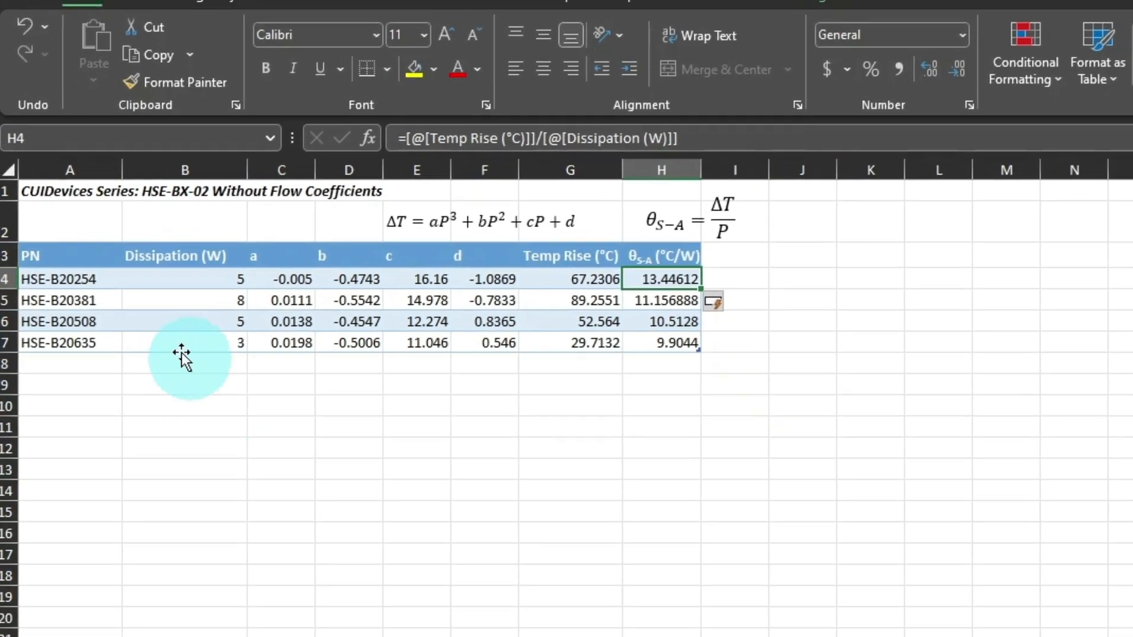
# Step: Add a table row below HSE-B20635 with part number New and a dissipation of 2 W
pyautogui.click(72, 354)
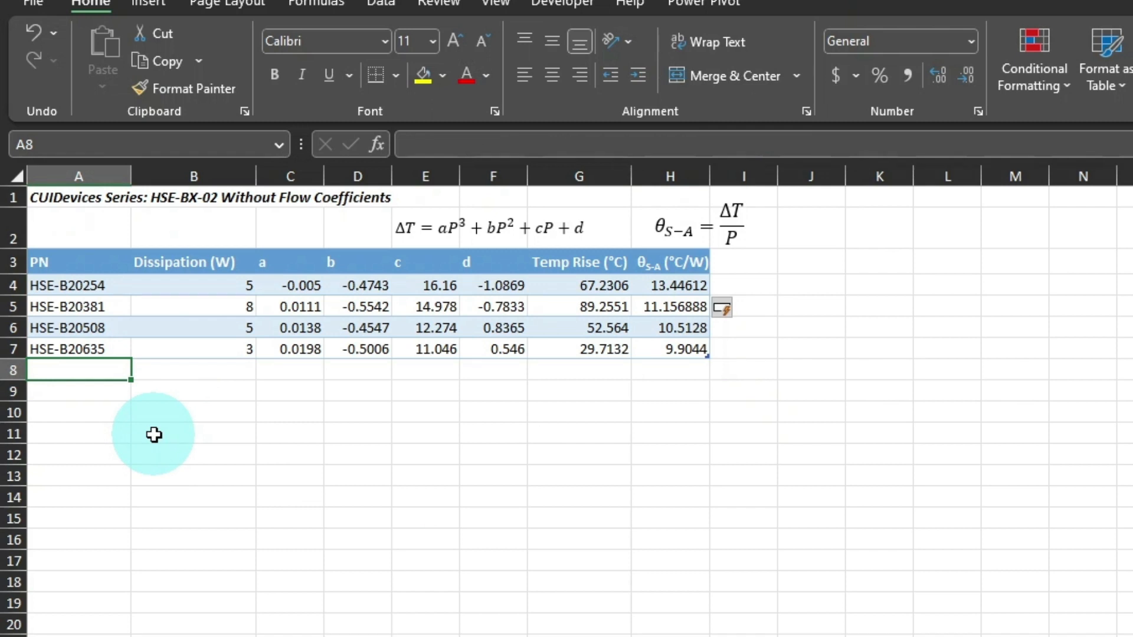
pyautogui.write('New')
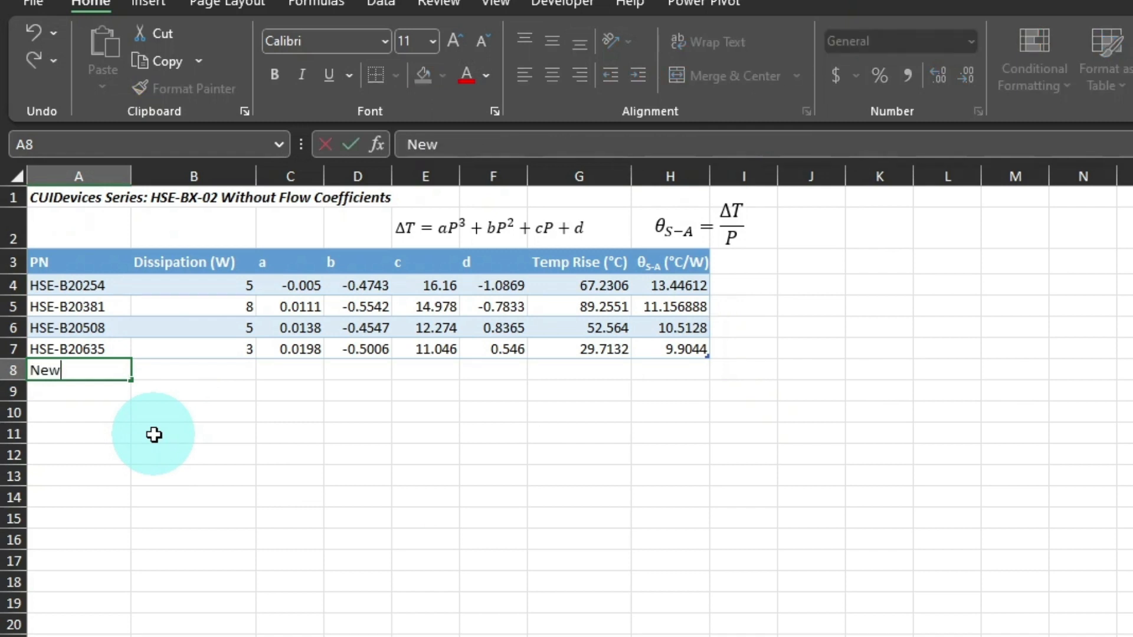
pyautogui.press('Return')
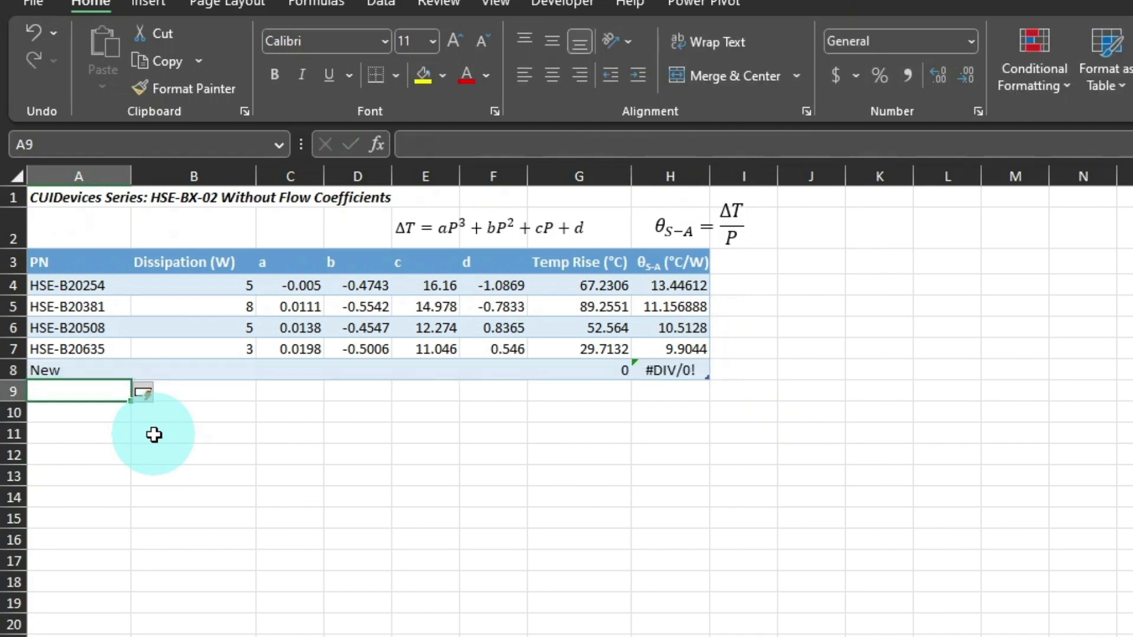
pyautogui.press('Up')
pyautogui.press('Right')
pyautogui.press('Right')
pyautogui.press('Left')
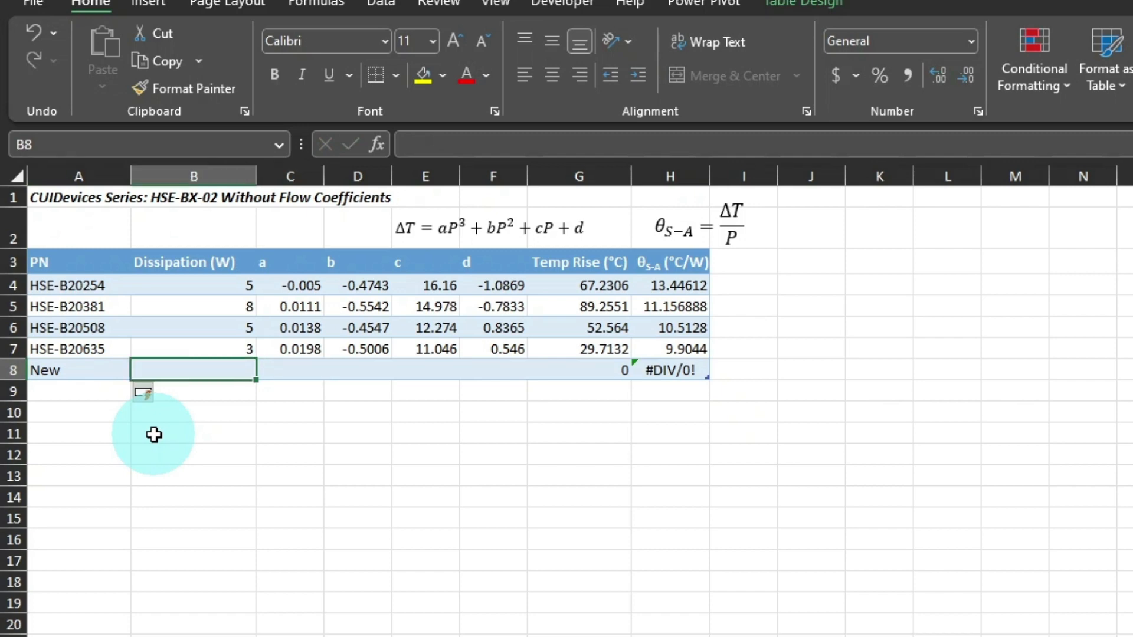
pyautogui.write('2')
pyautogui.press('Tab')
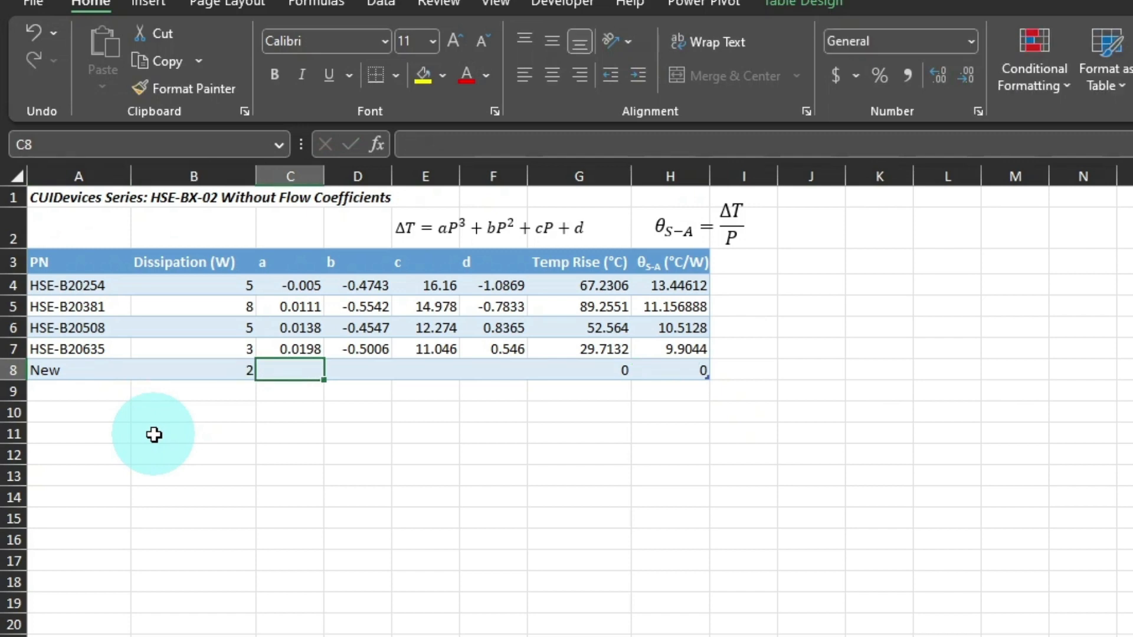
# Step: Copy coefficients a through d from the HSE-B20635 row into the New row
pyautogui.press('Up')
pyautogui.hotkey('shift', 'Right')
pyautogui.hotkey('shift', 'Right')
pyautogui.hotkey('shift', 'Right')
pyautogui.hotkey('shift', 'Right')
pyautogui.hotkey('shift', 'Left')
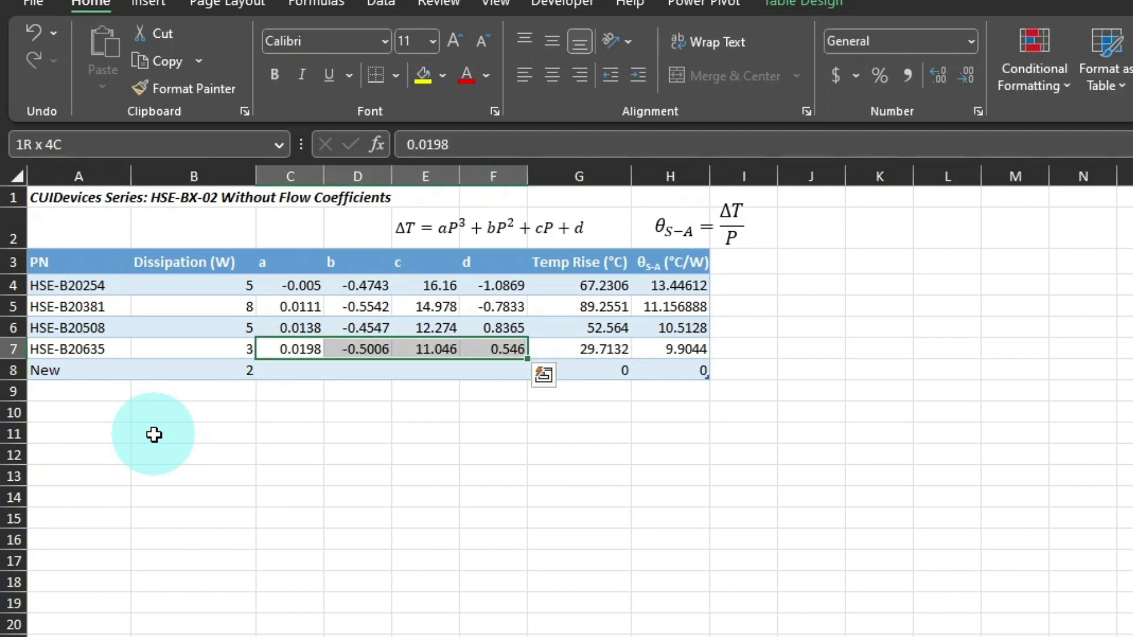
pyautogui.hotkey('ctrl', 'c')
pyautogui.press('Down')
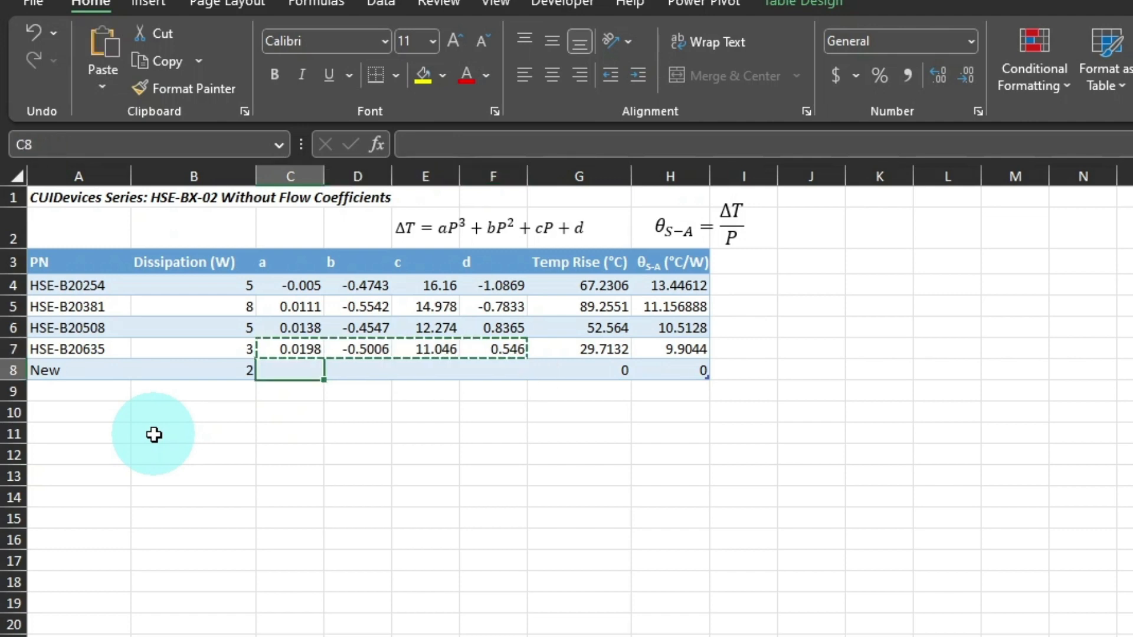
pyautogui.hotkey('ctrl', 'v')
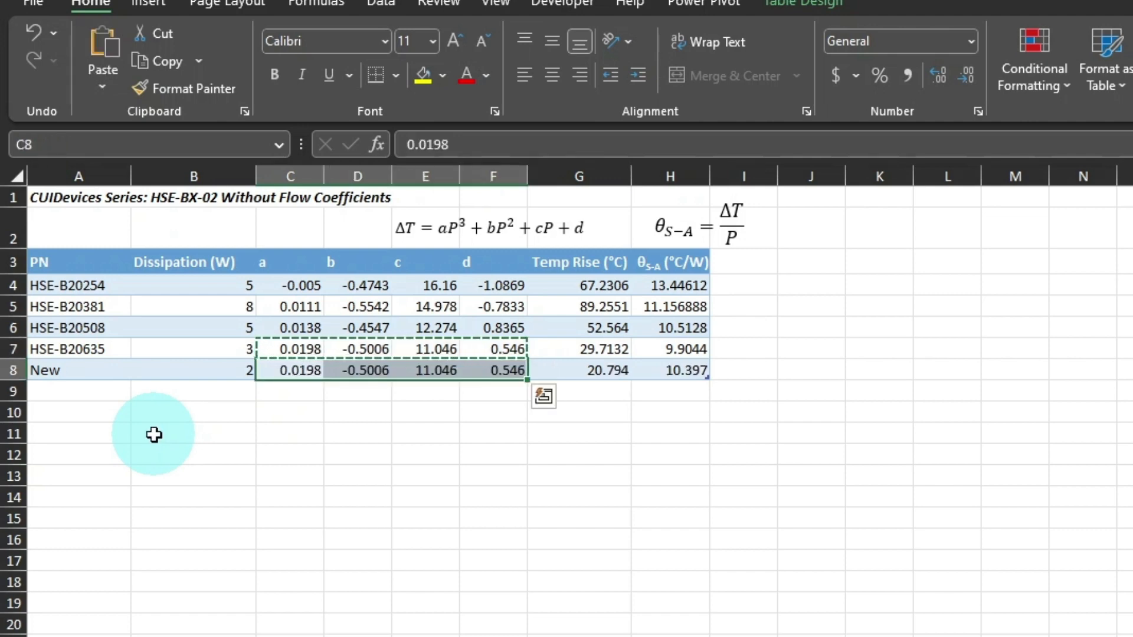
pyautogui.press('Down')
pyautogui.press('Escape')
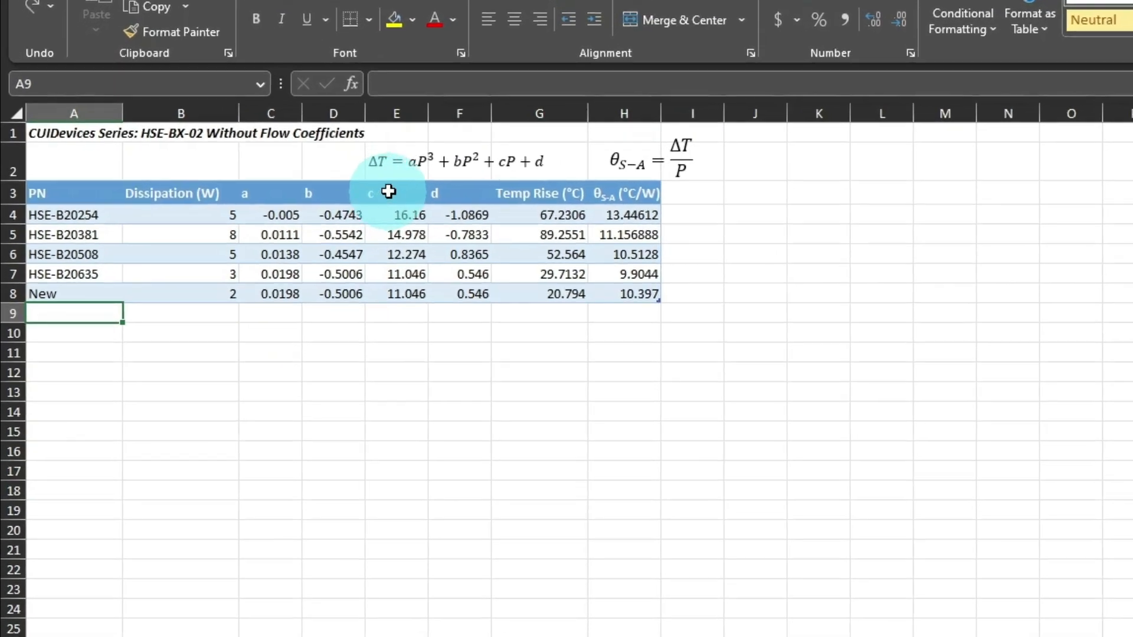
# Step: Move the whole c column, header included, to the other side of the d column
pyautogui.click(421, 259)
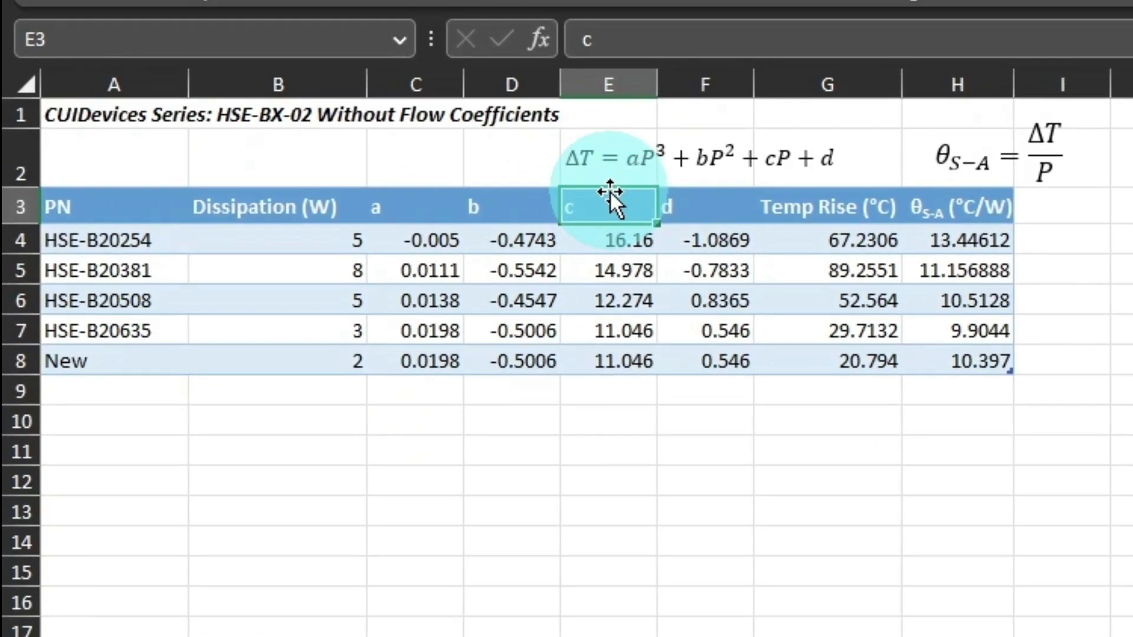
pyautogui.hotkey('ctrl', 'shift', 'Down')
pyautogui.moveTo(612, 189); pyautogui.dragTo(714, 198)
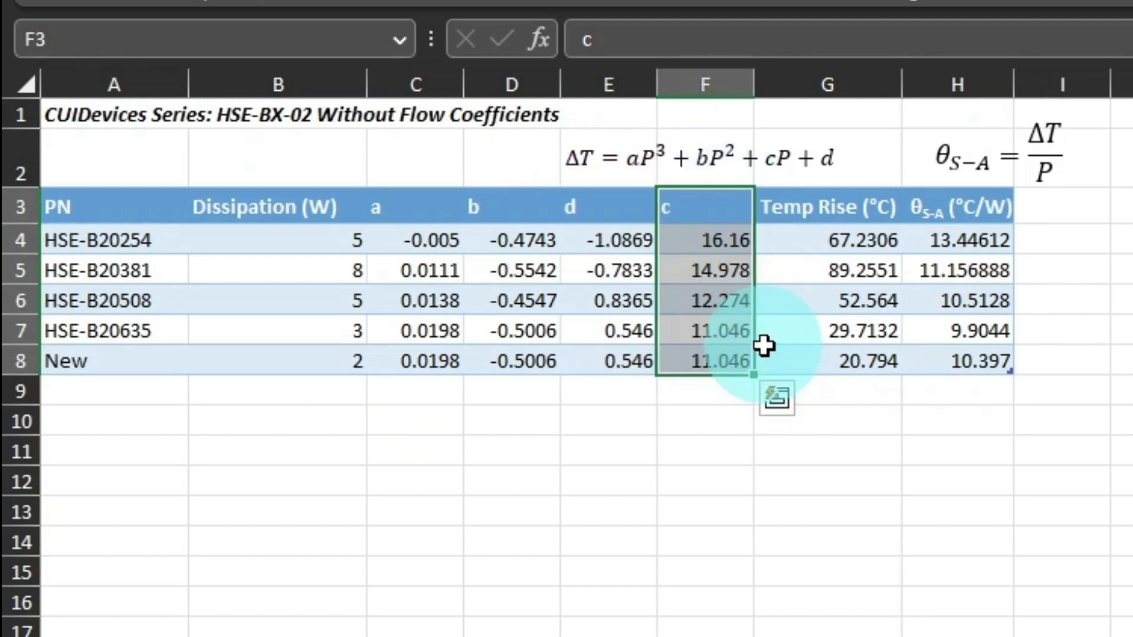
pyautogui.click(729, 328)
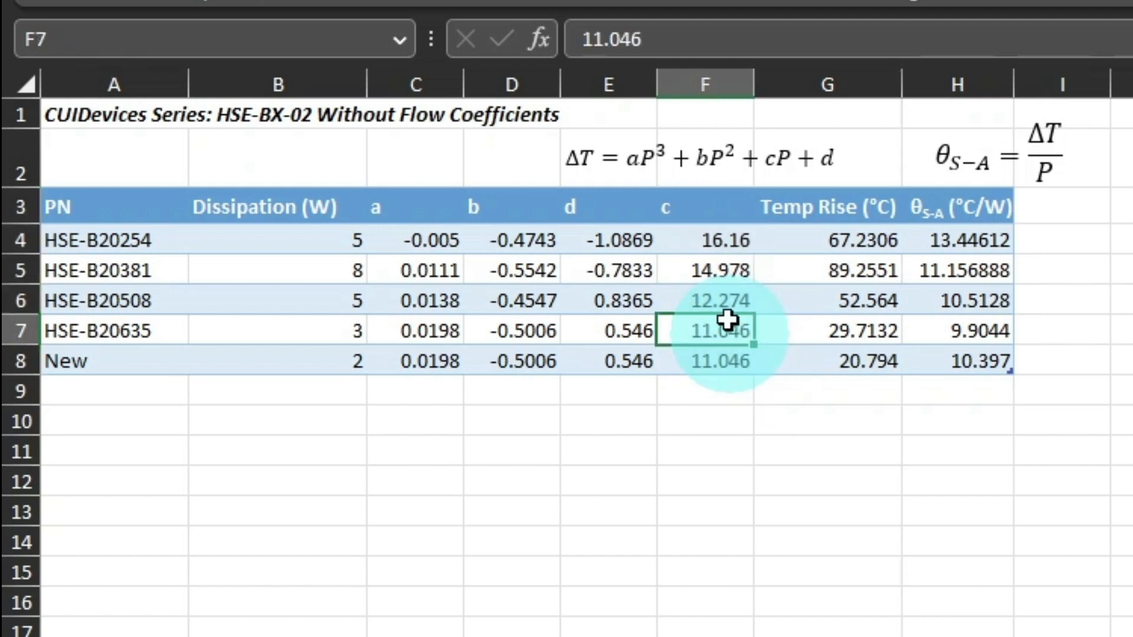
# Step: Add another table row directly below the New row by entering a part number in A9
pyautogui.click(699, 188)
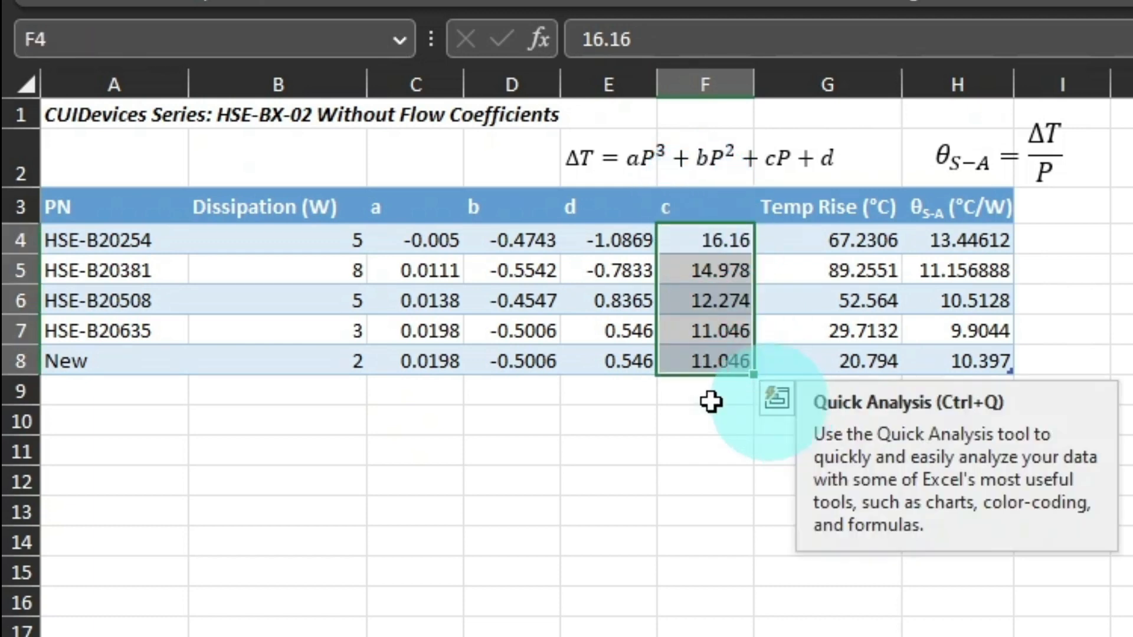
pyautogui.click(101, 388)
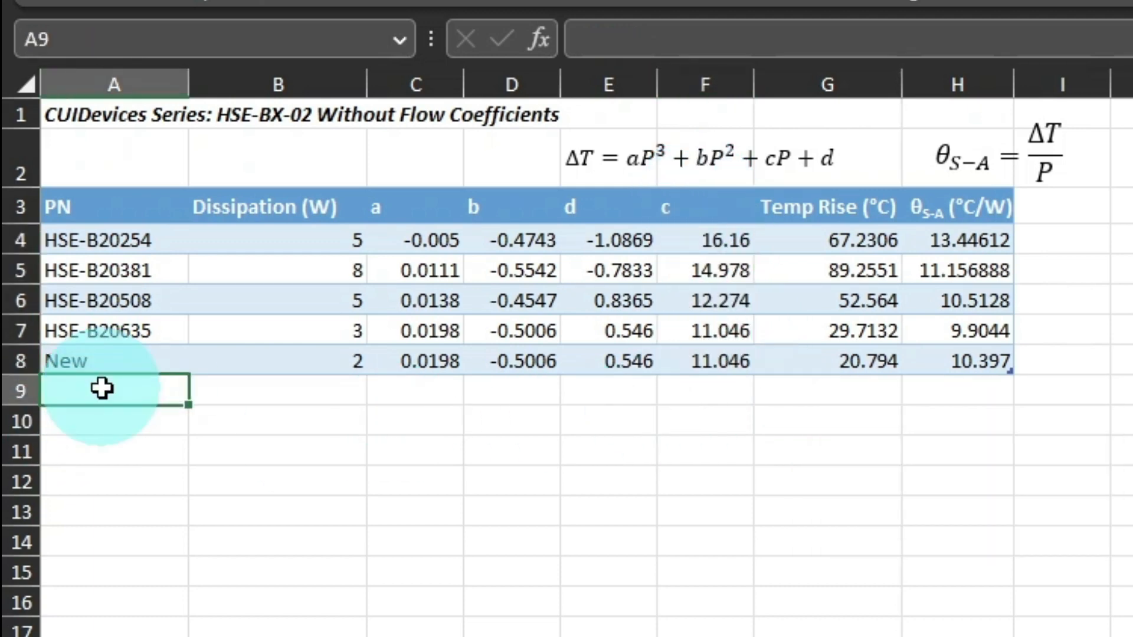
pyautogui.write('New')
pyautogui.press('Return')
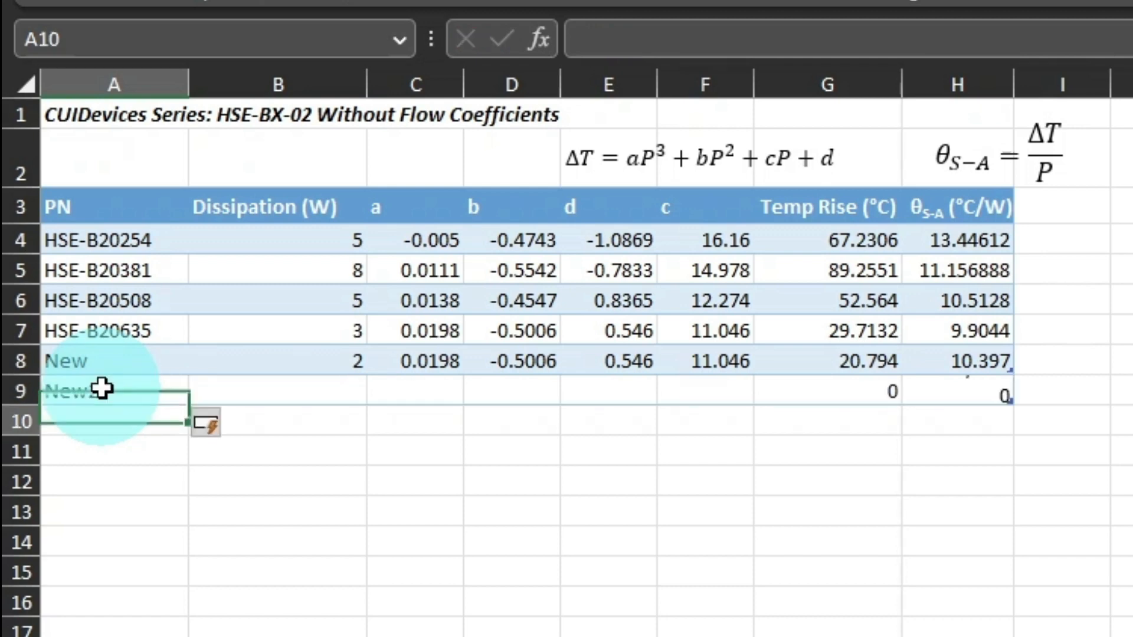
# Step: Clear the contents of table row 9 and resize the table so it ends at row 8
pyautogui.click(54, 389)
pyautogui.press('Delete')
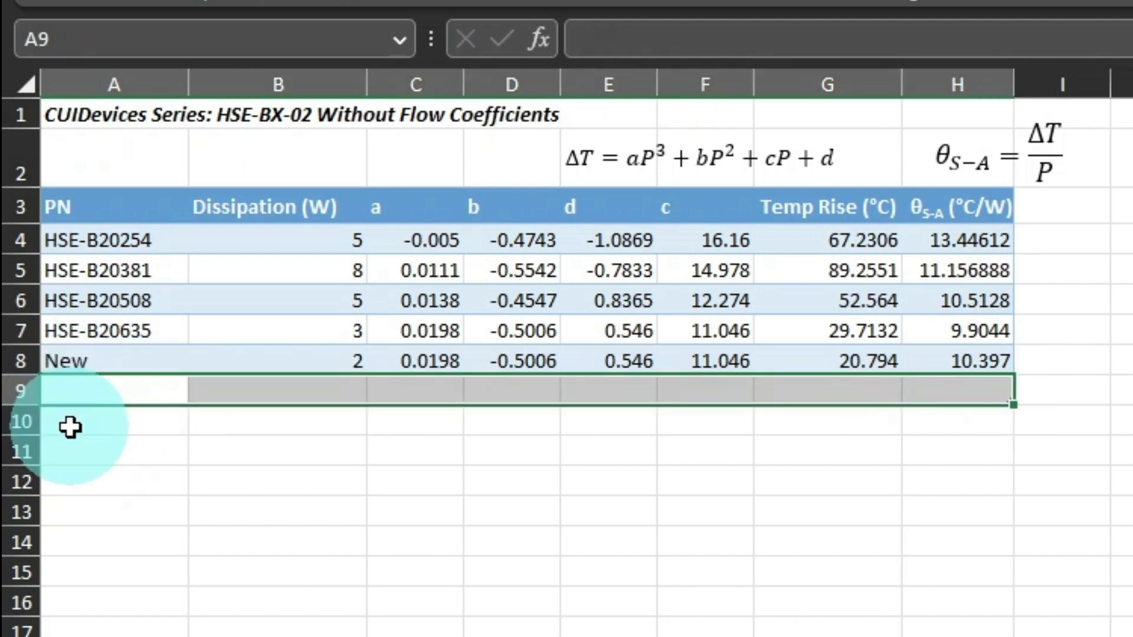
pyautogui.click(250, 430)
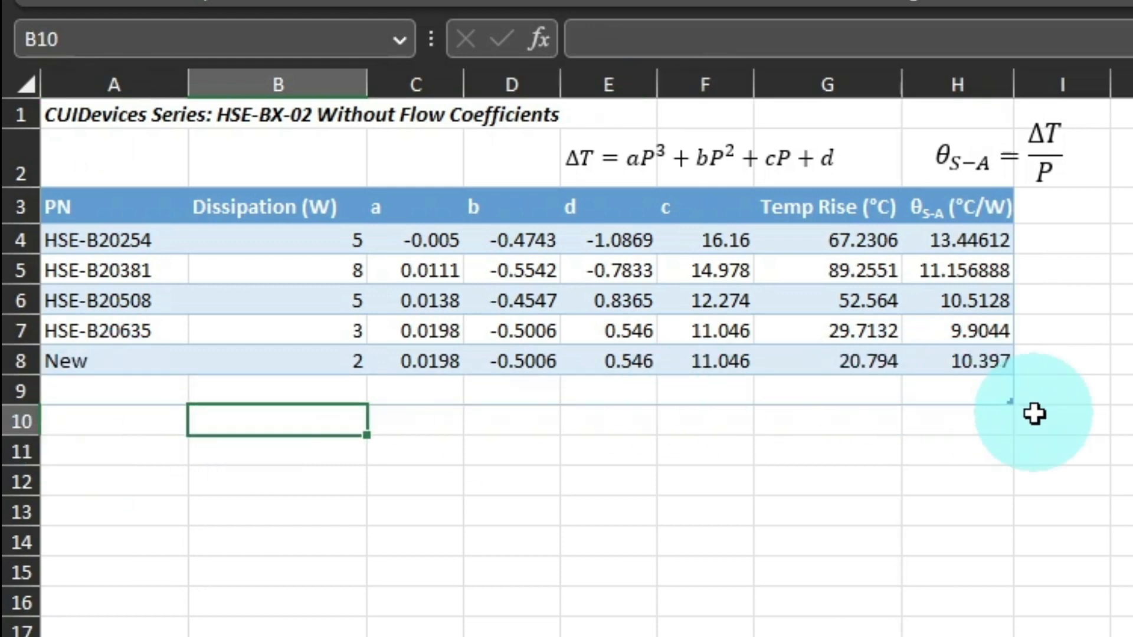
pyautogui.moveTo(1010, 405); pyautogui.dragTo(1009, 382)
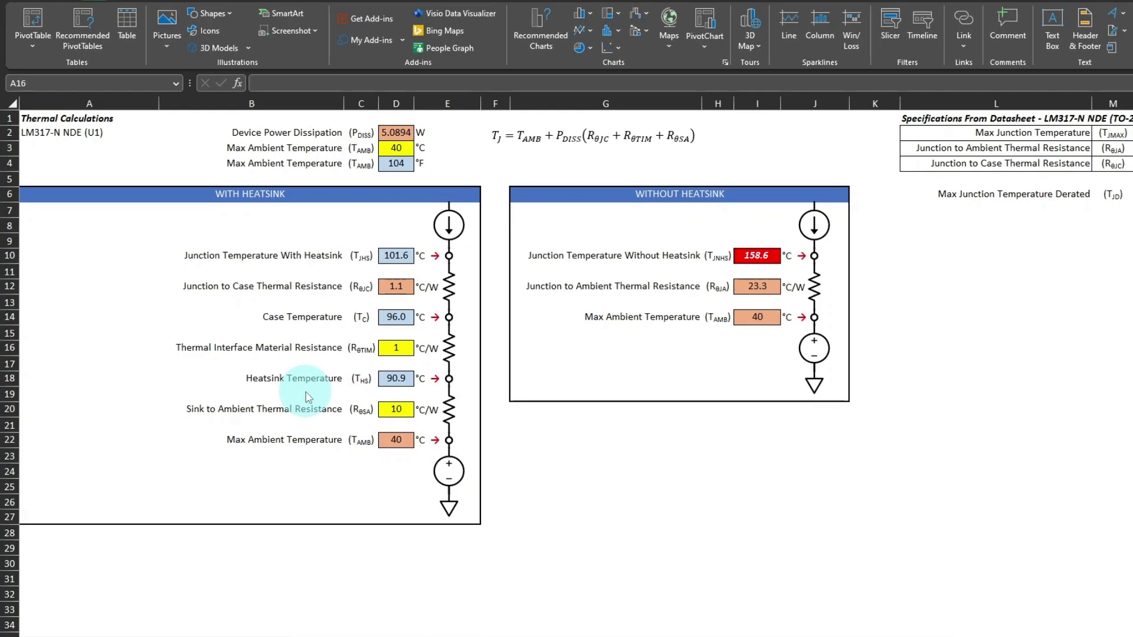
# Step: Convert the heatsink descriptions and coefficients in A4:E17 of the Thermal Materials sheet into a table with headers
pyautogui.click(650, 428)
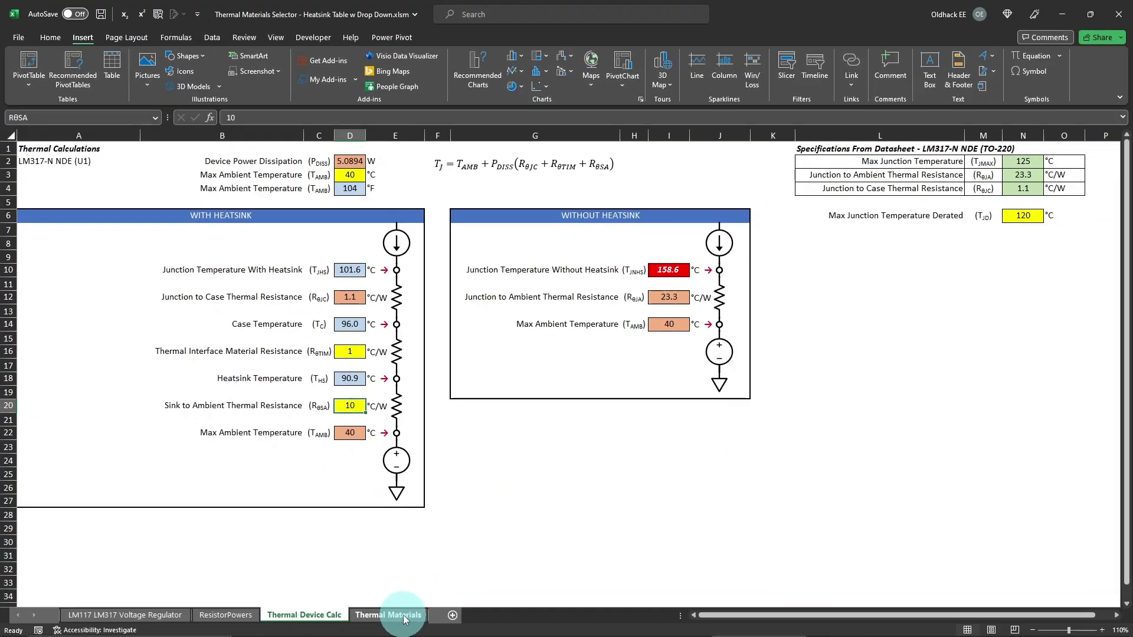
pyautogui.click(405, 616)
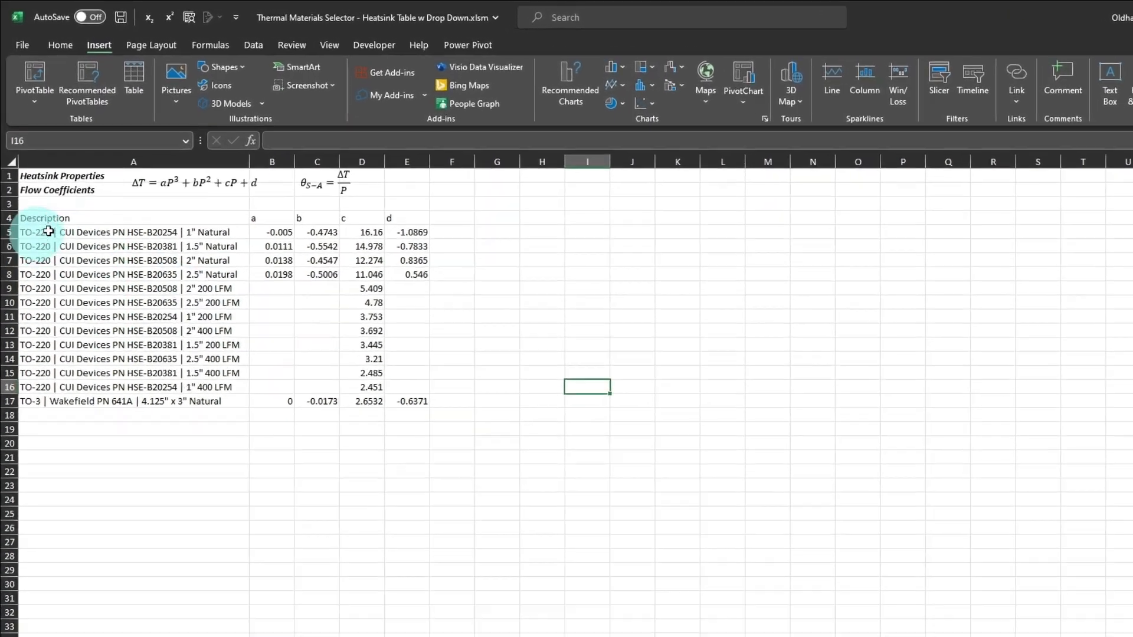
pyautogui.moveTo(47, 218); pyautogui.dragTo(364, 400)
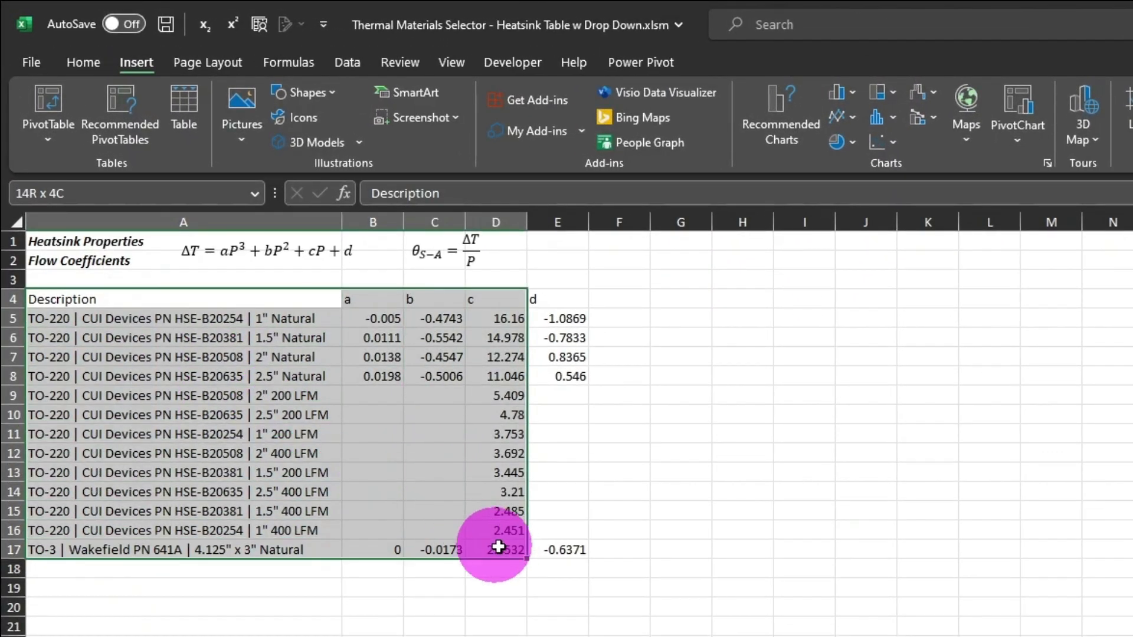
pyautogui.moveTo(499, 548); pyautogui.dragTo(555, 549)
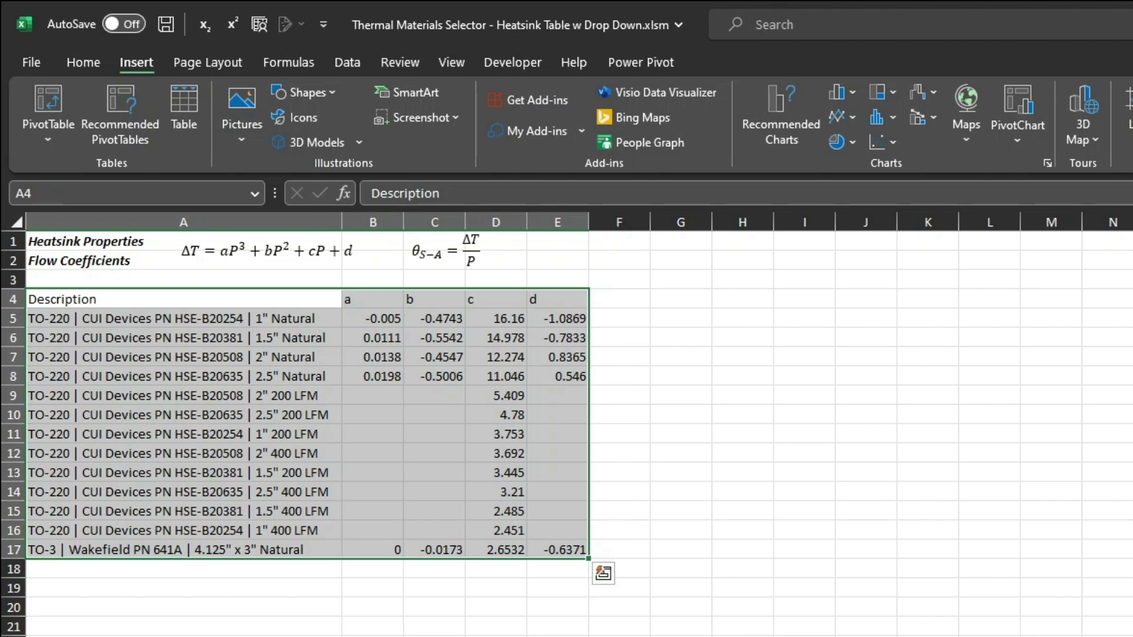
pyautogui.click(147, 52)
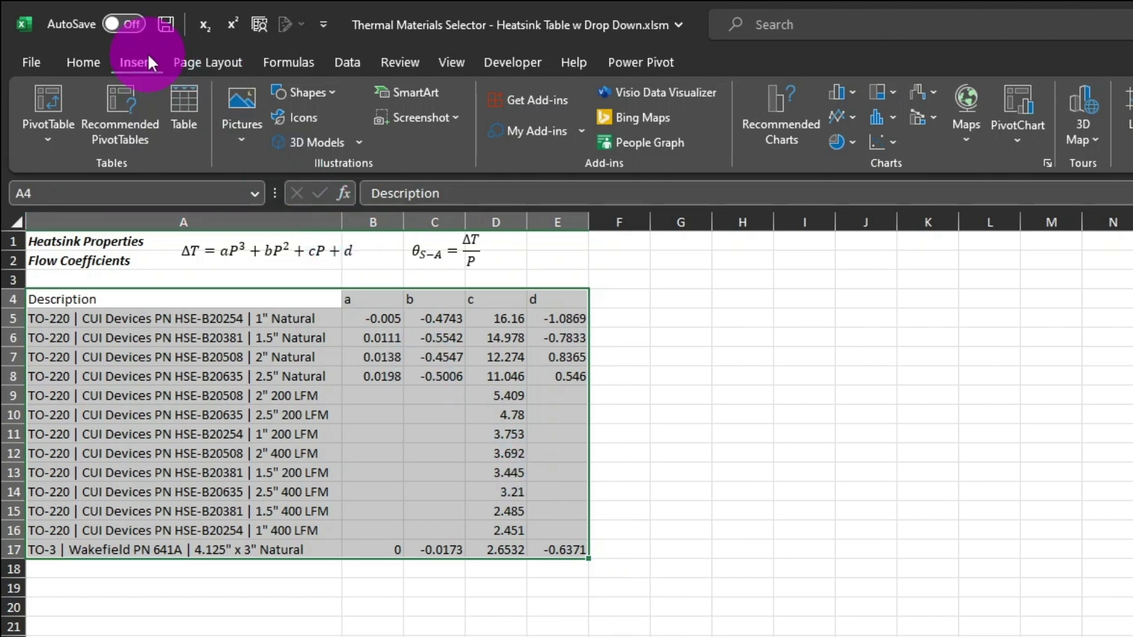
pyautogui.click(188, 97)
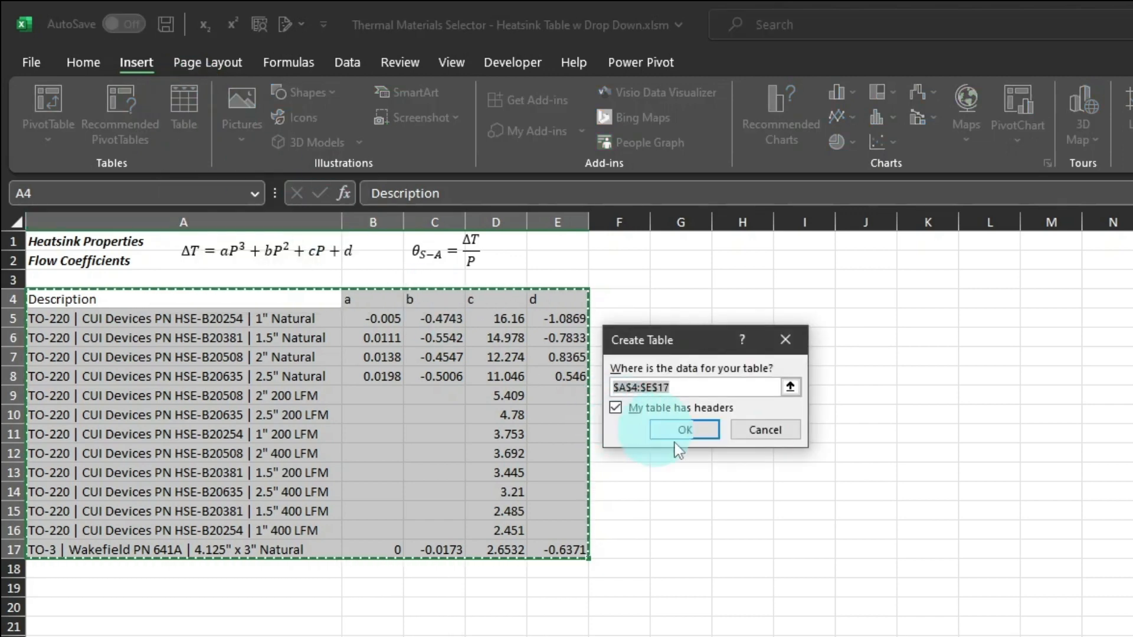
pyautogui.click(710, 439)
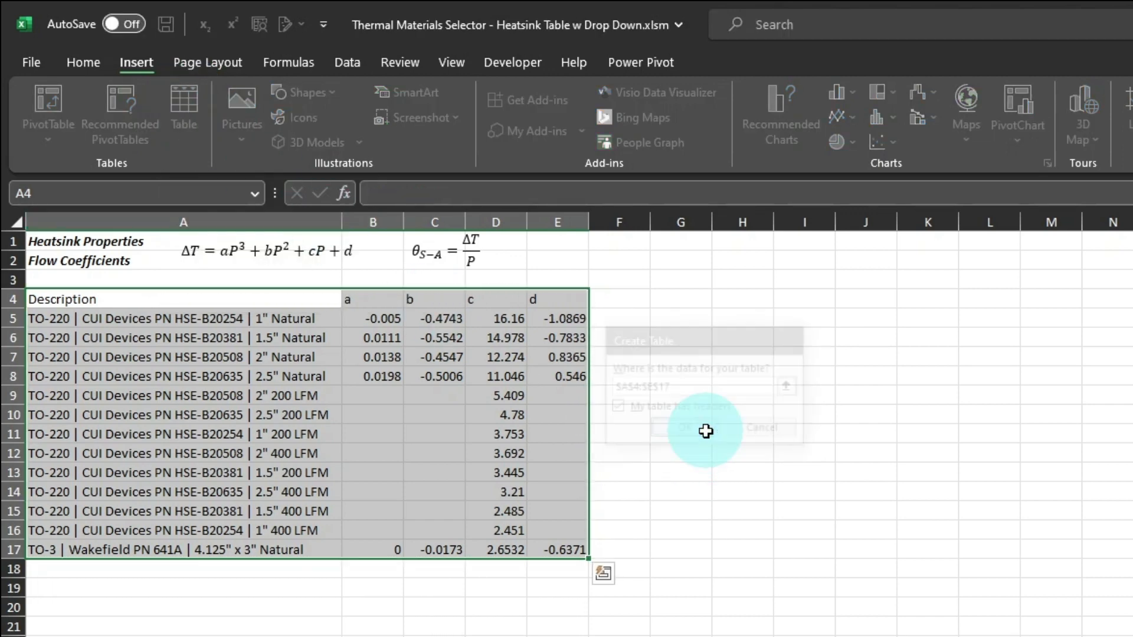
# Step: Name the new heatsink coefficient table Heatsinks
pyautogui.click(223, 349)
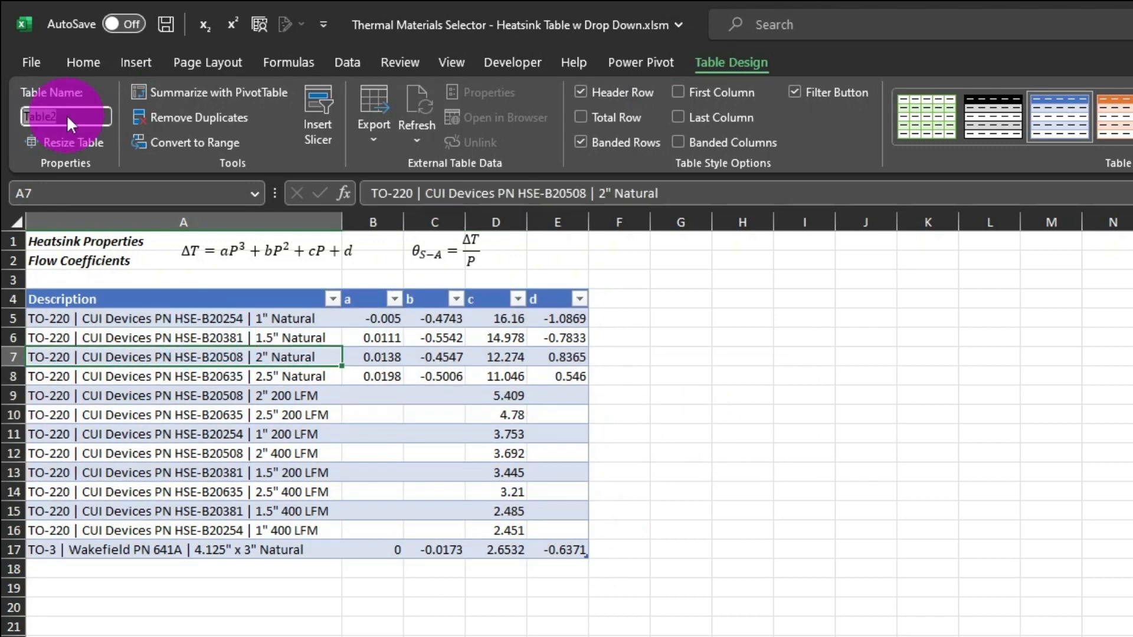
pyautogui.moveTo(63, 116); pyautogui.dragTo(179, 131)
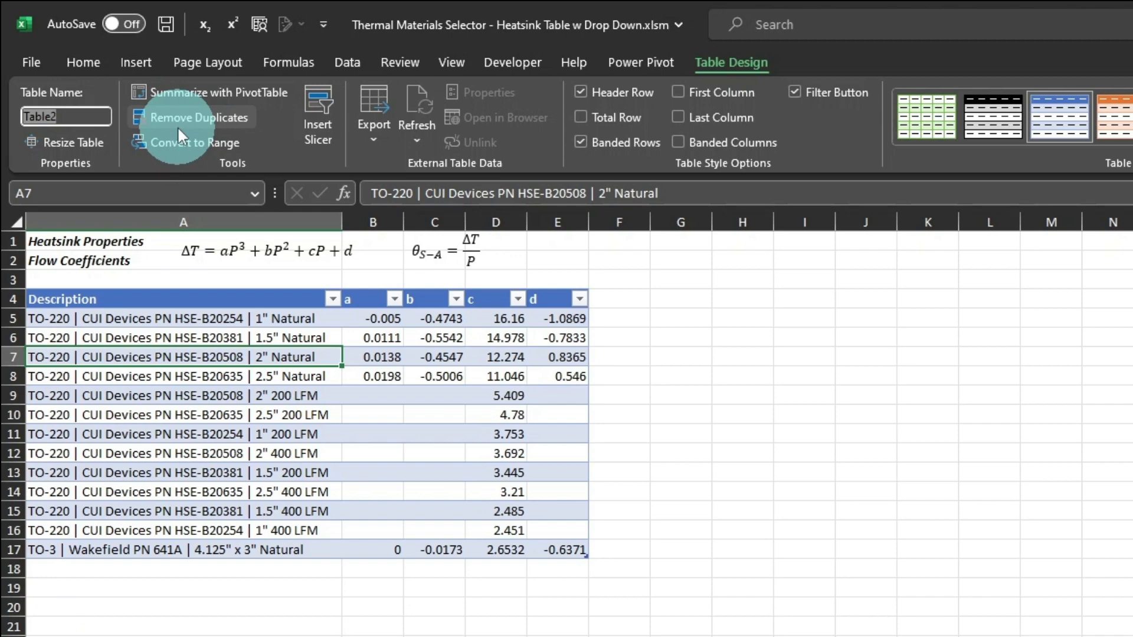
pyautogui.write('Heatsinks')
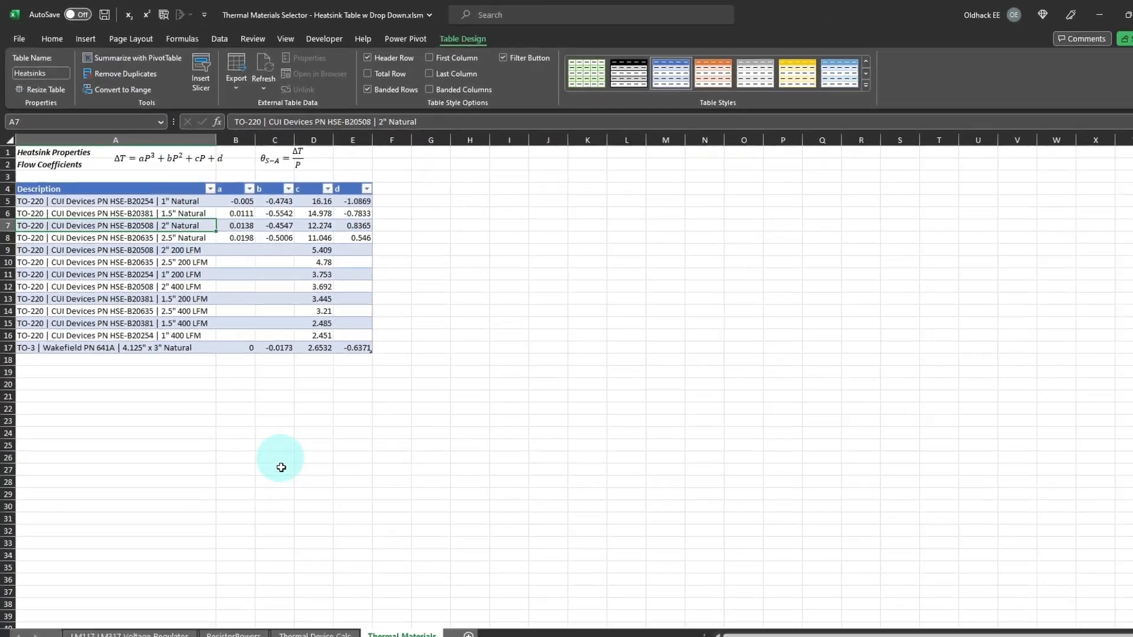
# Step: Set up list-type data validation for cell A20 on the Thermal Device Calc sheet, beside Sink to Ambient Thermal Resistance
pyautogui.click(304, 614)
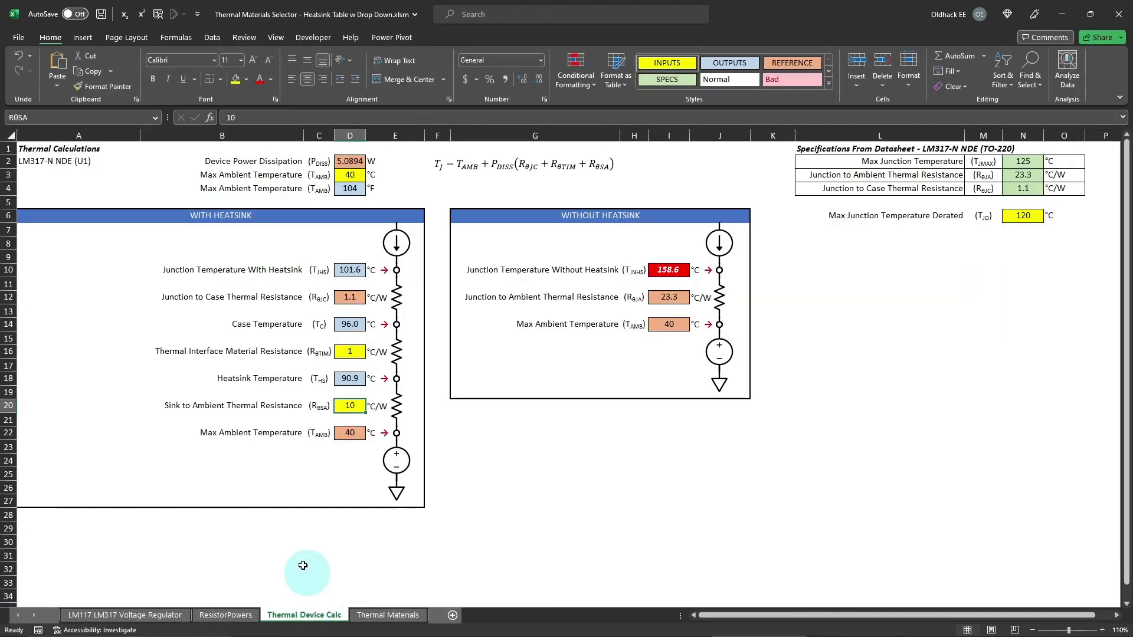
pyautogui.click(82, 405)
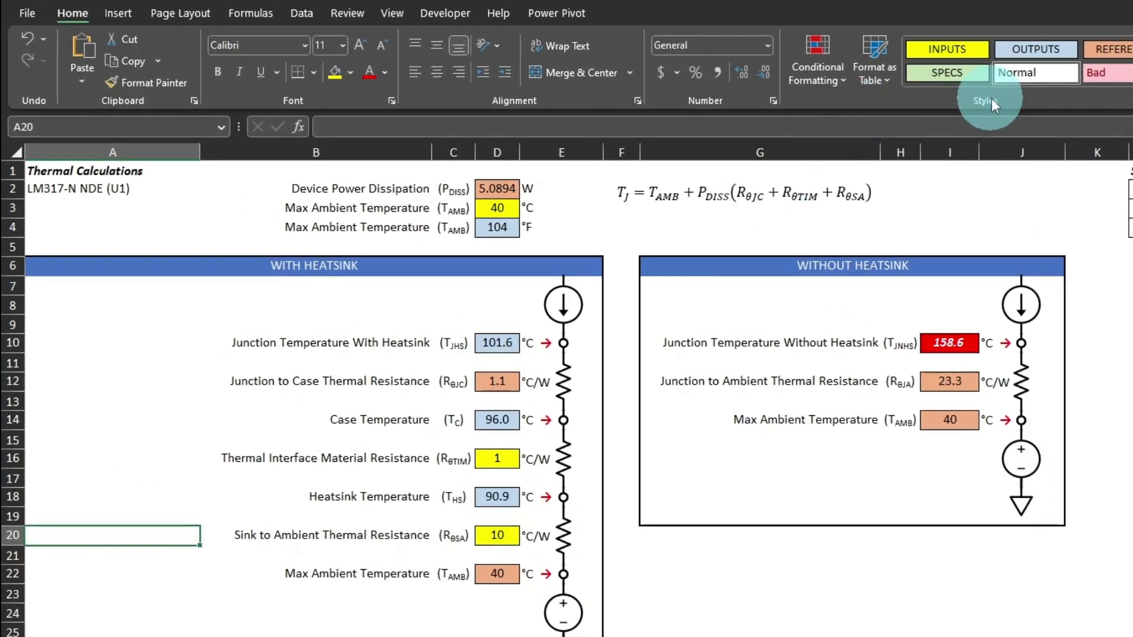
pyautogui.click(307, 13)
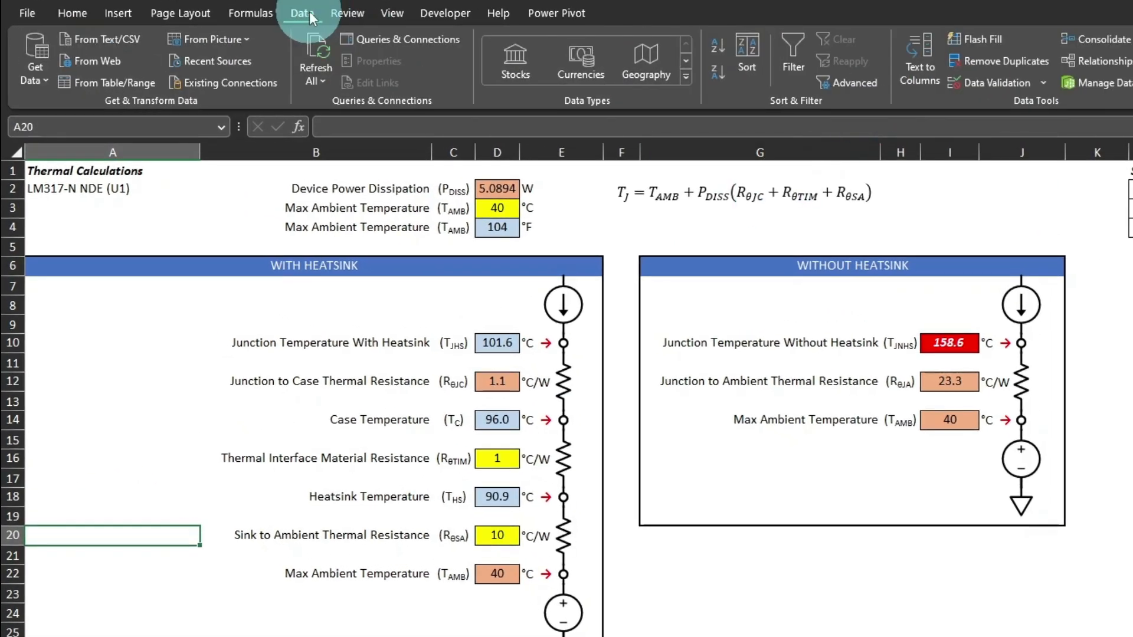
pyautogui.click(995, 90)
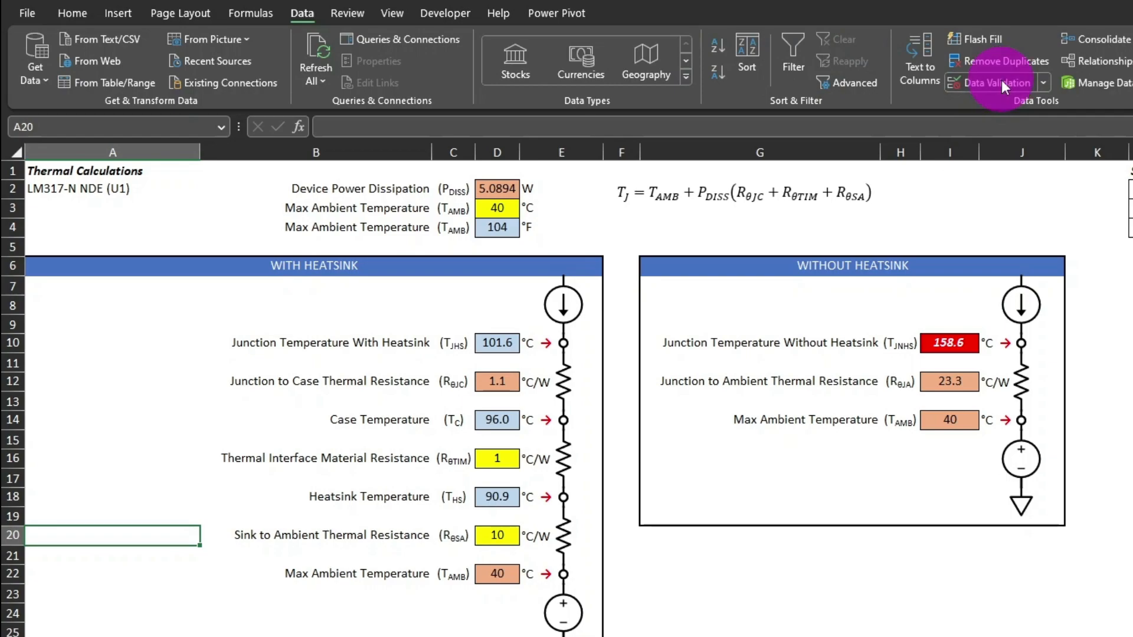
pyautogui.click(597, 229)
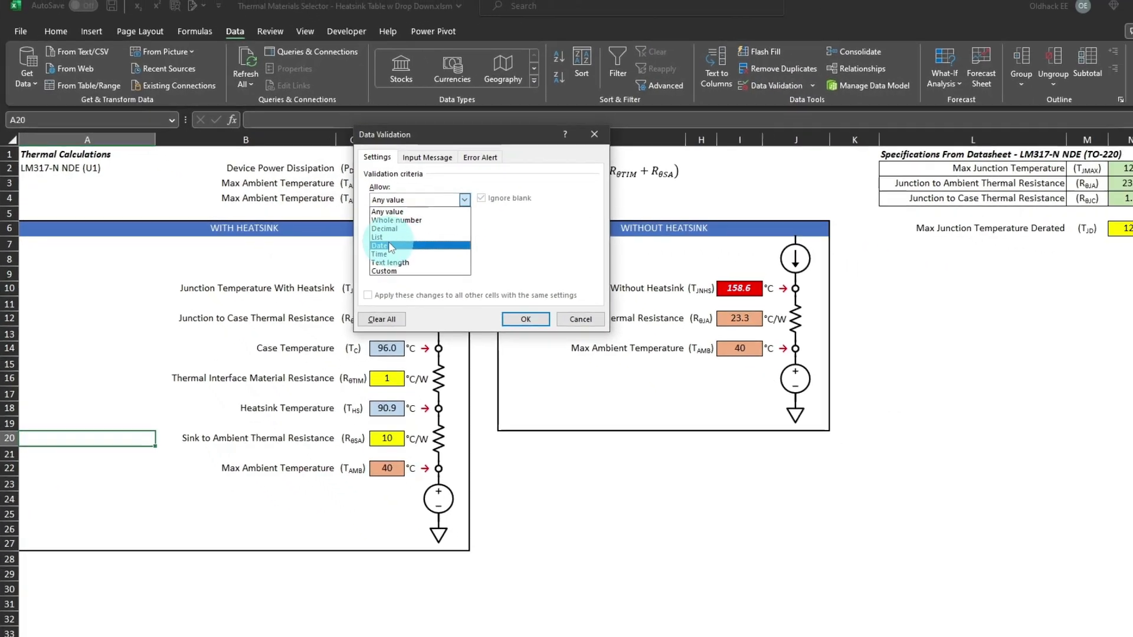
pyautogui.click(386, 237)
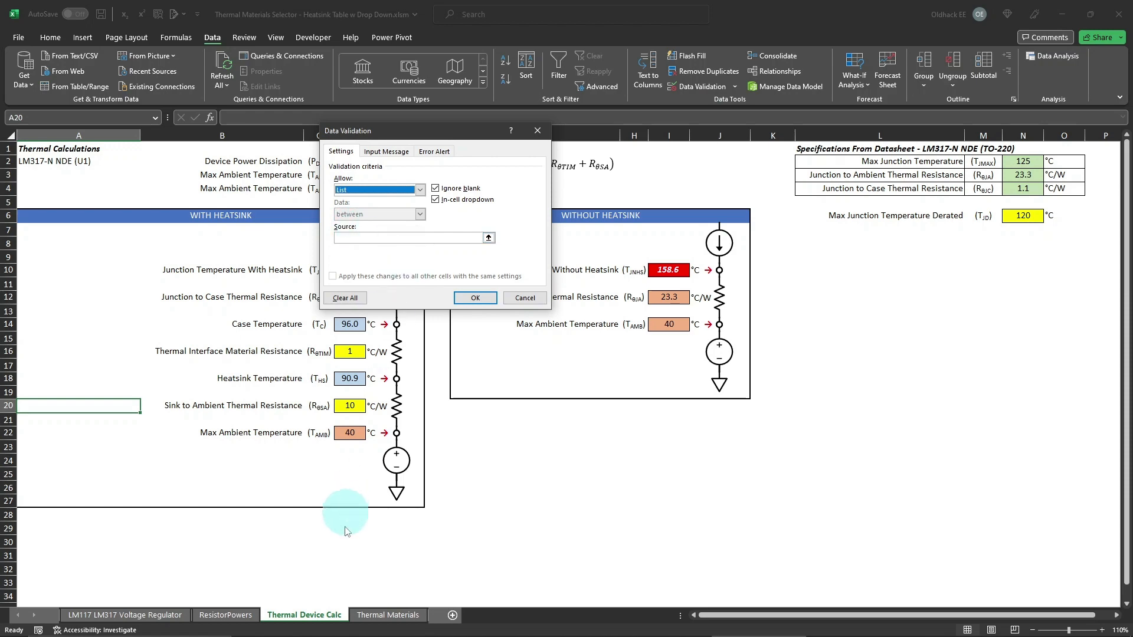
# Step: Use the Description entries in A5:A17 of Thermal Materials as the validation source, and browse the drop-down in A20
pyautogui.click(388, 615)
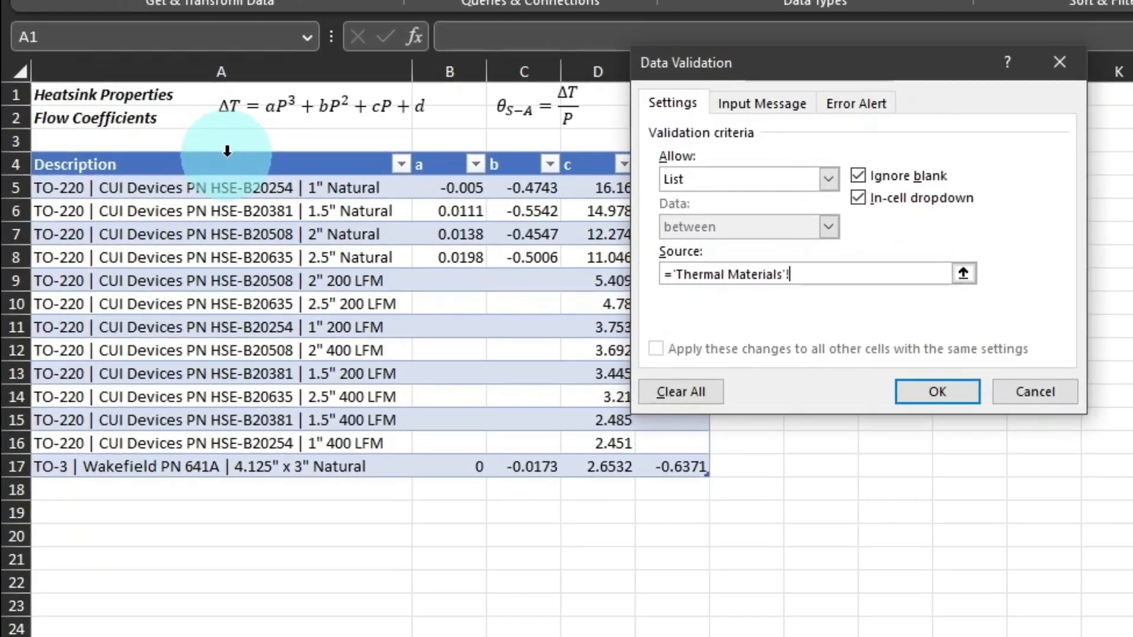
pyautogui.click(226, 151)
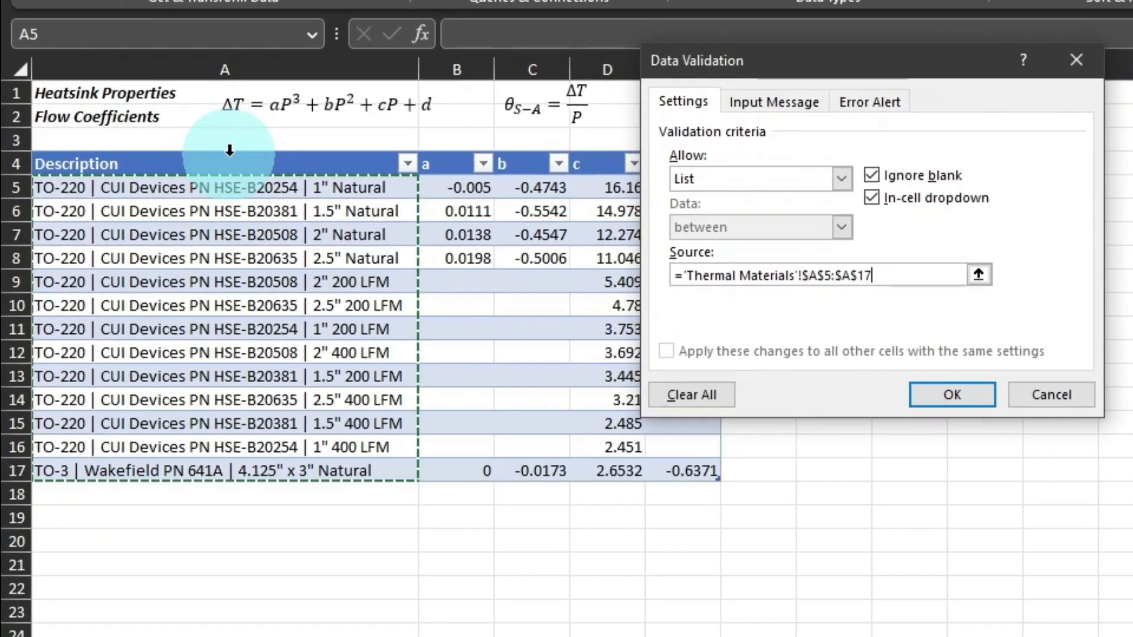
pyautogui.click(950, 391)
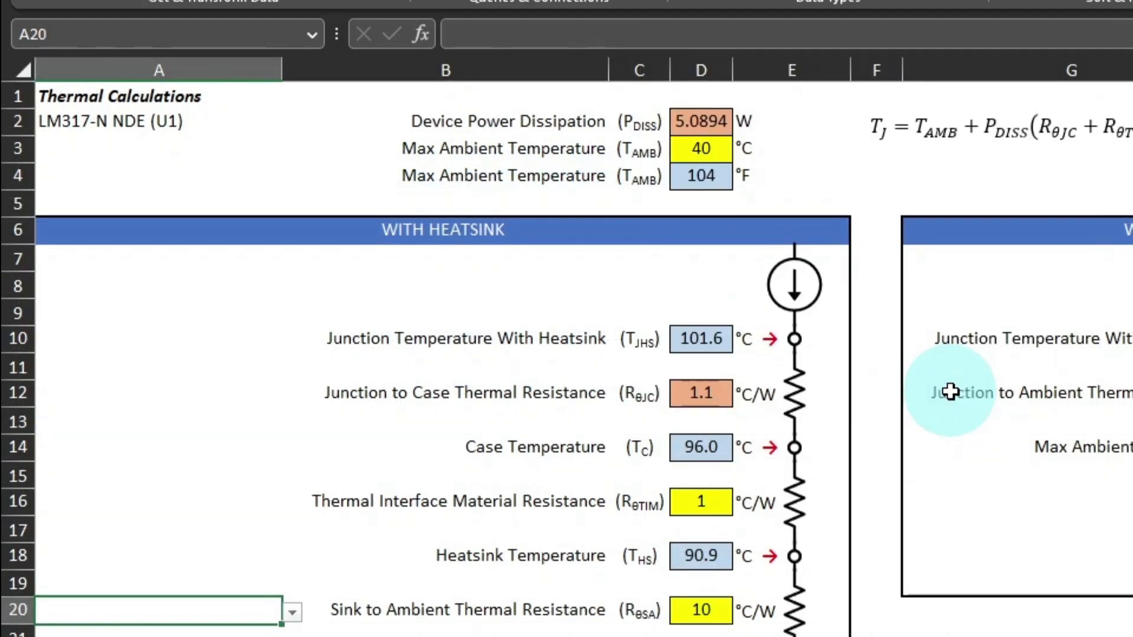
pyautogui.click(282, 596)
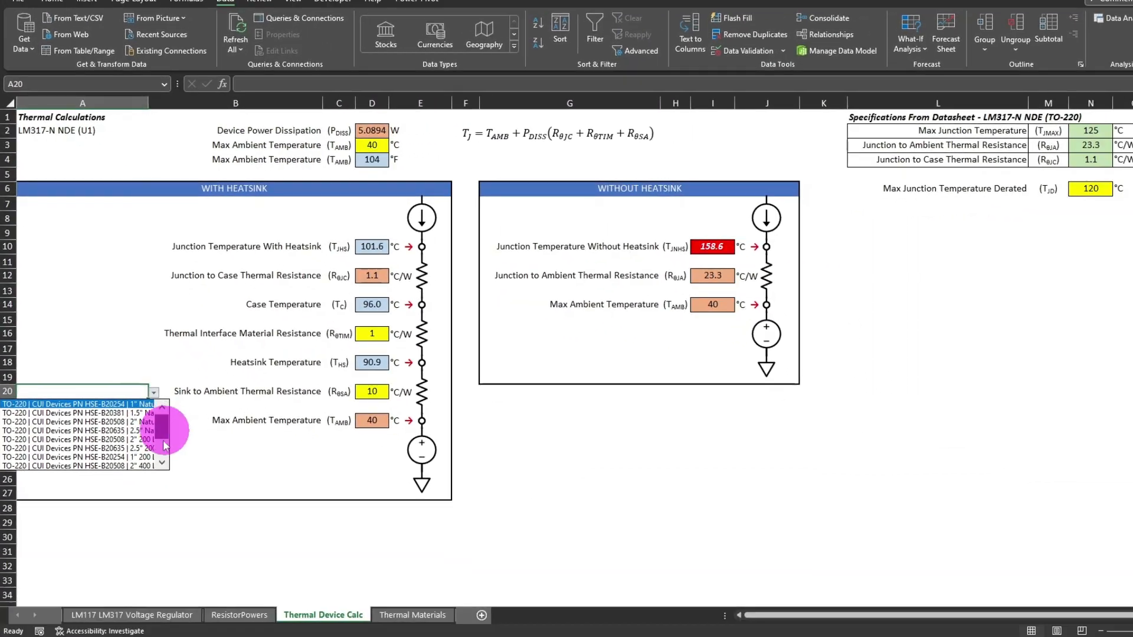
pyautogui.moveTo(164, 441); pyautogui.dragTo(151, 391)
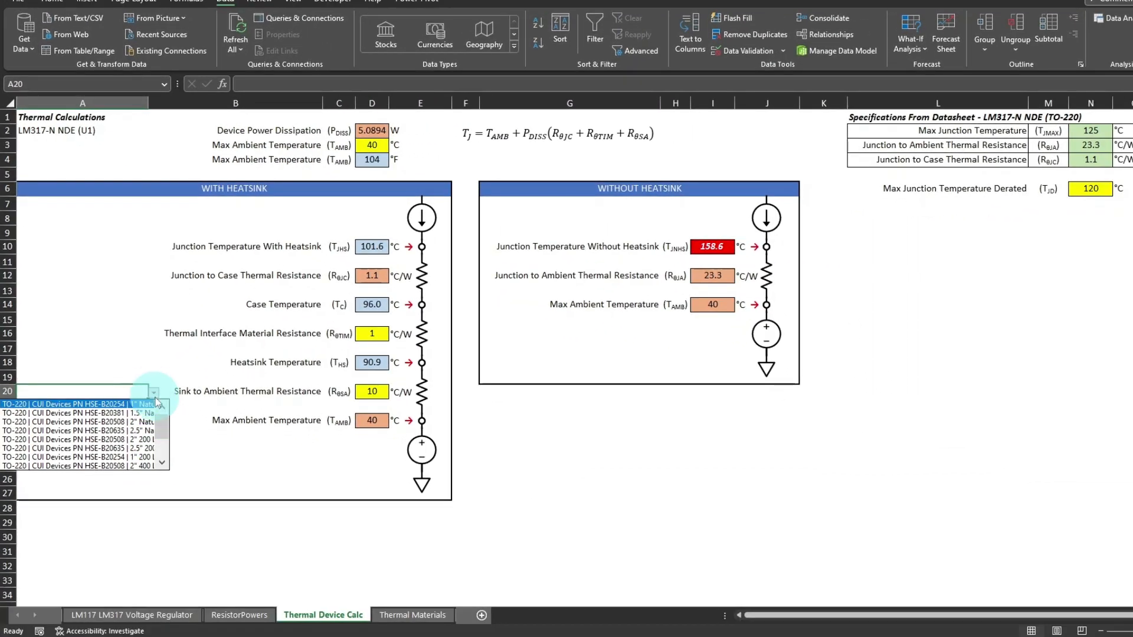
# Step: Try adding a row described as New below the TO-3 Wakefield entry in the Thermal Materials table
pyautogui.click(433, 620)
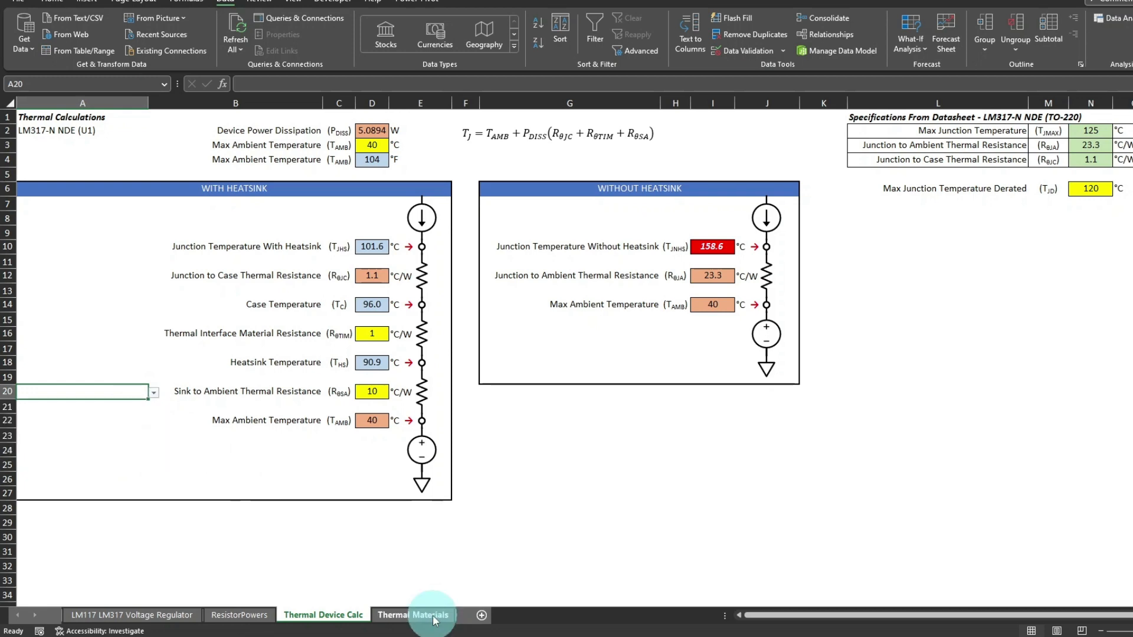
pyautogui.click(111, 329)
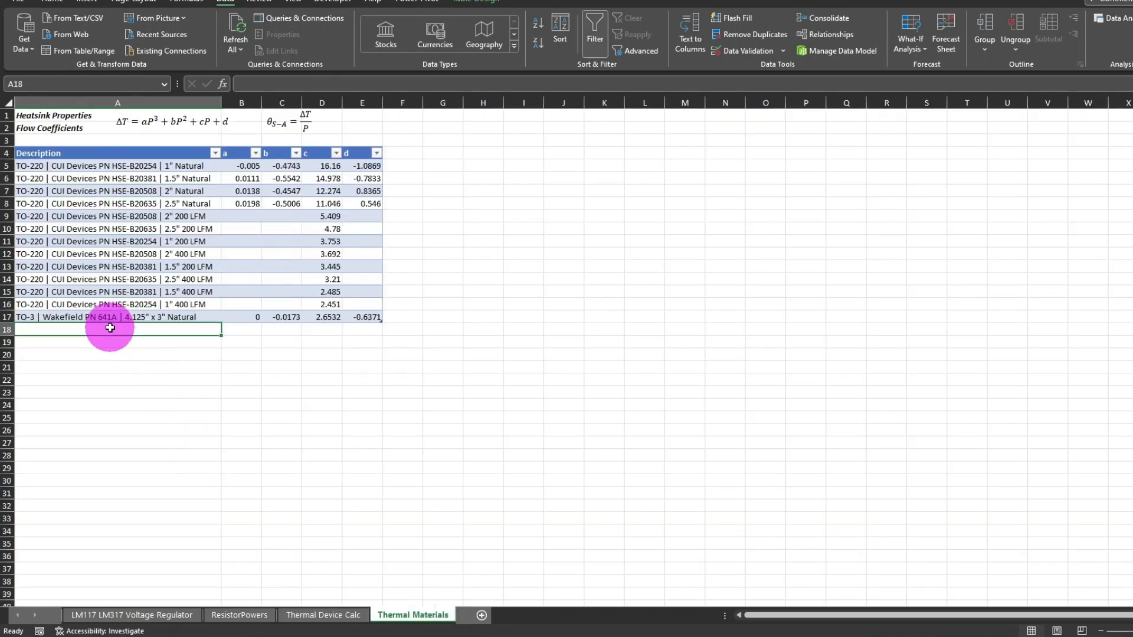
pyautogui.write('New')
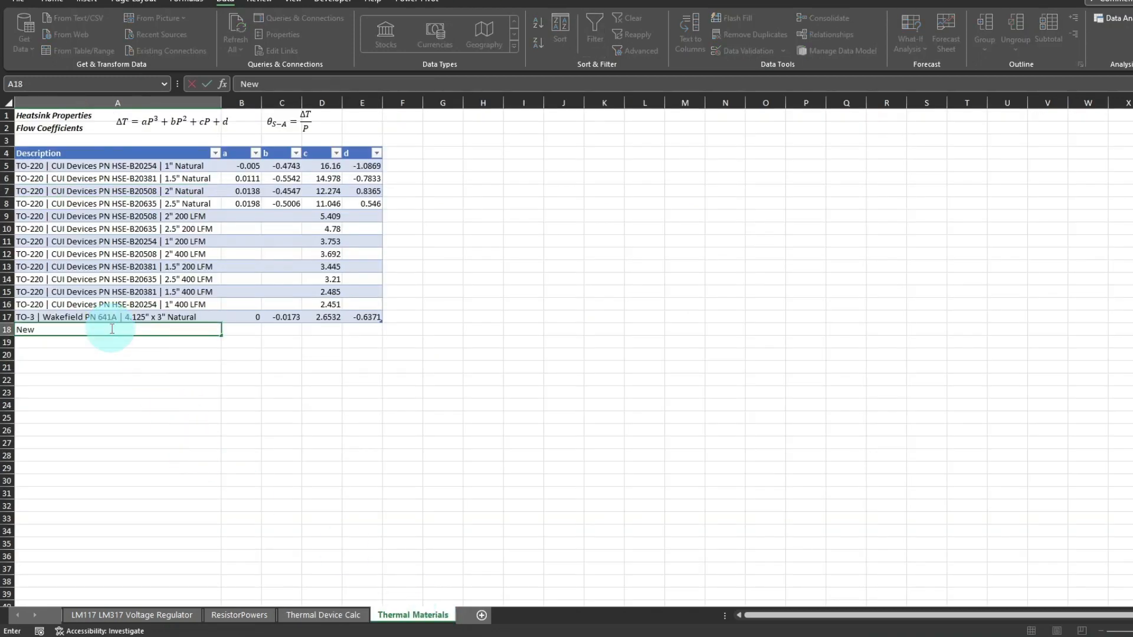
pyautogui.press('Return')
# Step: Check the end of the A20 drop-down list on Thermal Device Calc for the New entry
pyautogui.click(300, 614)
pyautogui.click(153, 393)
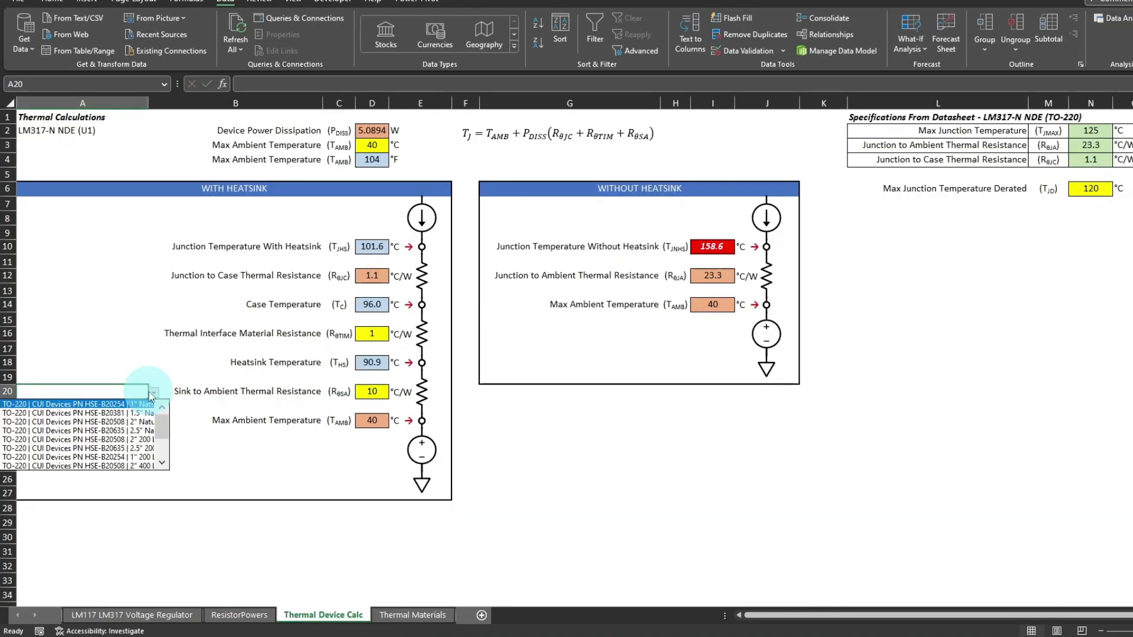
pyautogui.click(161, 465)
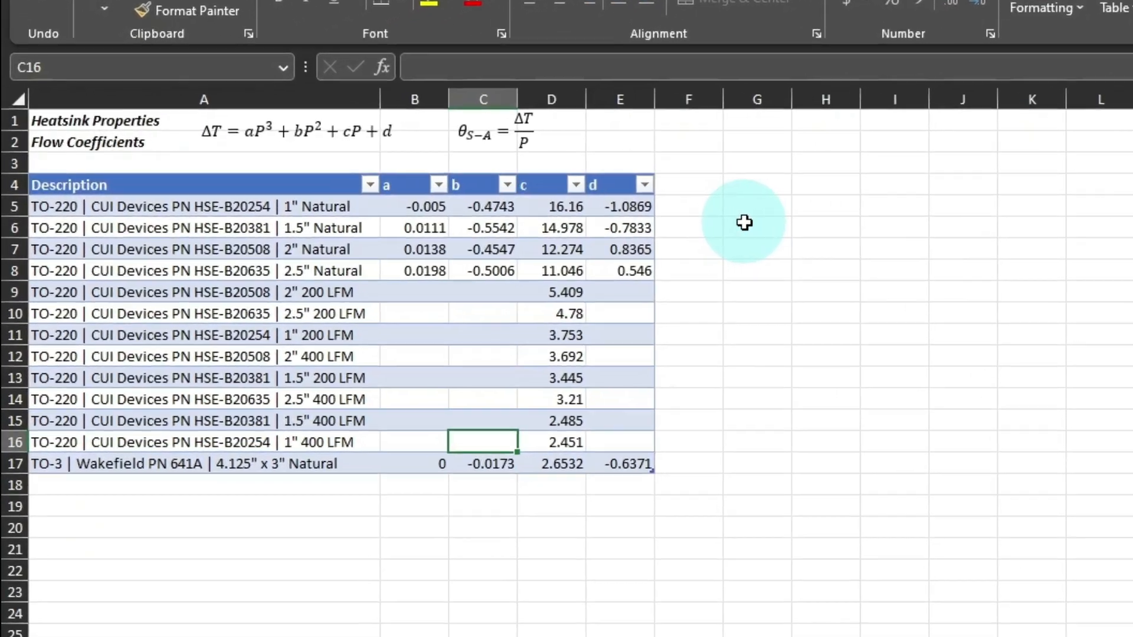
# Step: Enter =Heatsinks[Description] in cell G6 of Thermal Materials to reference the table's whole Description column
pyautogui.click(744, 222)
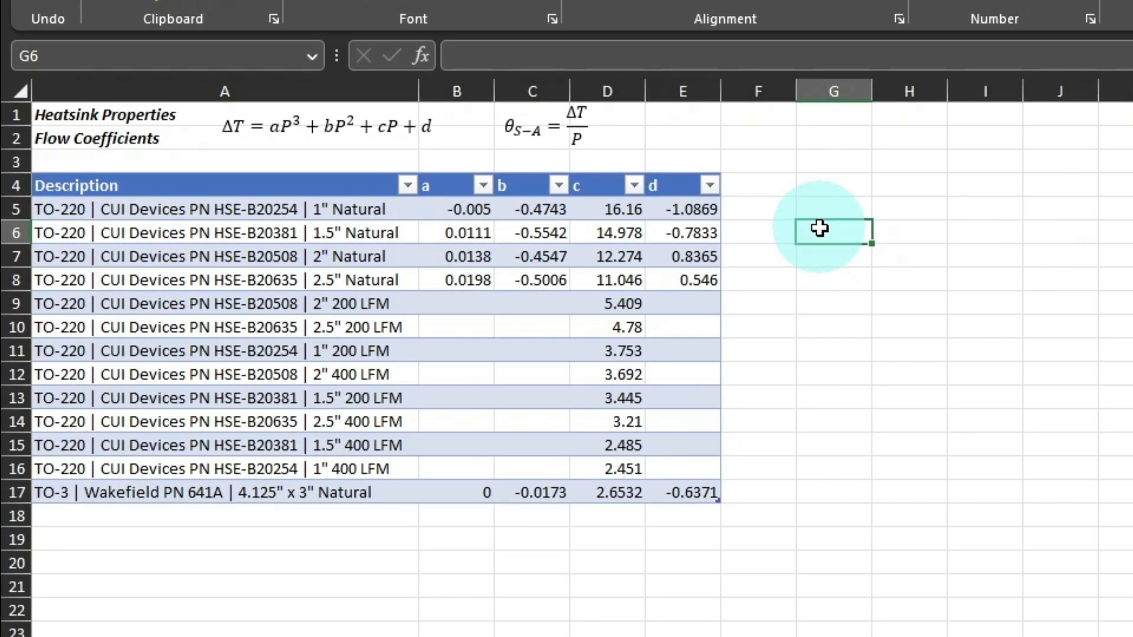
pyautogui.write('=')
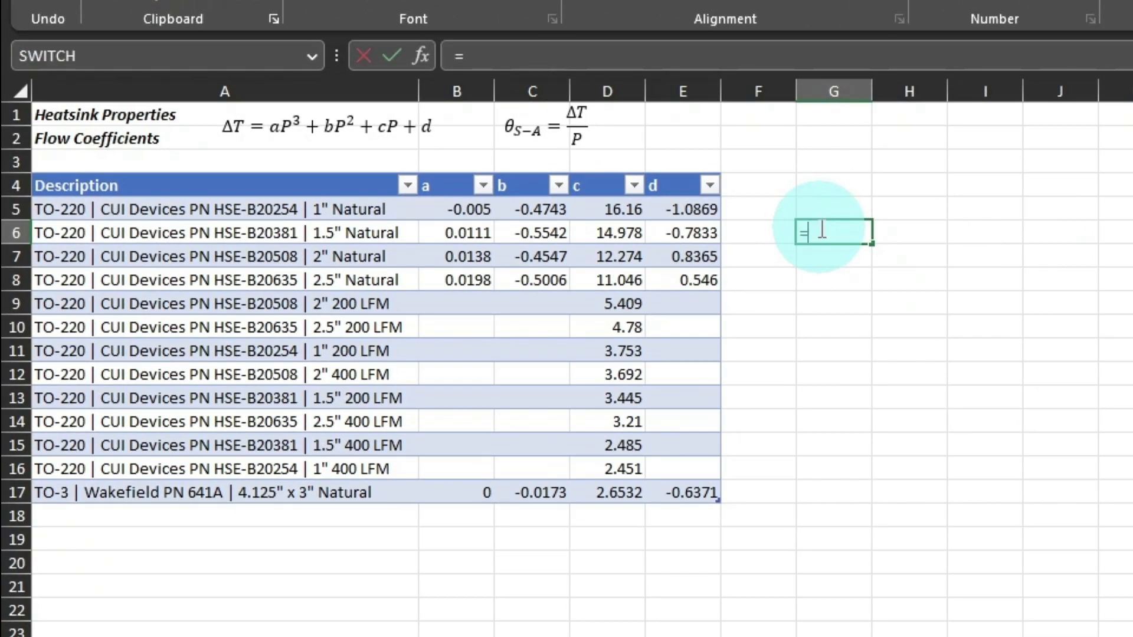
pyautogui.click(235, 174)
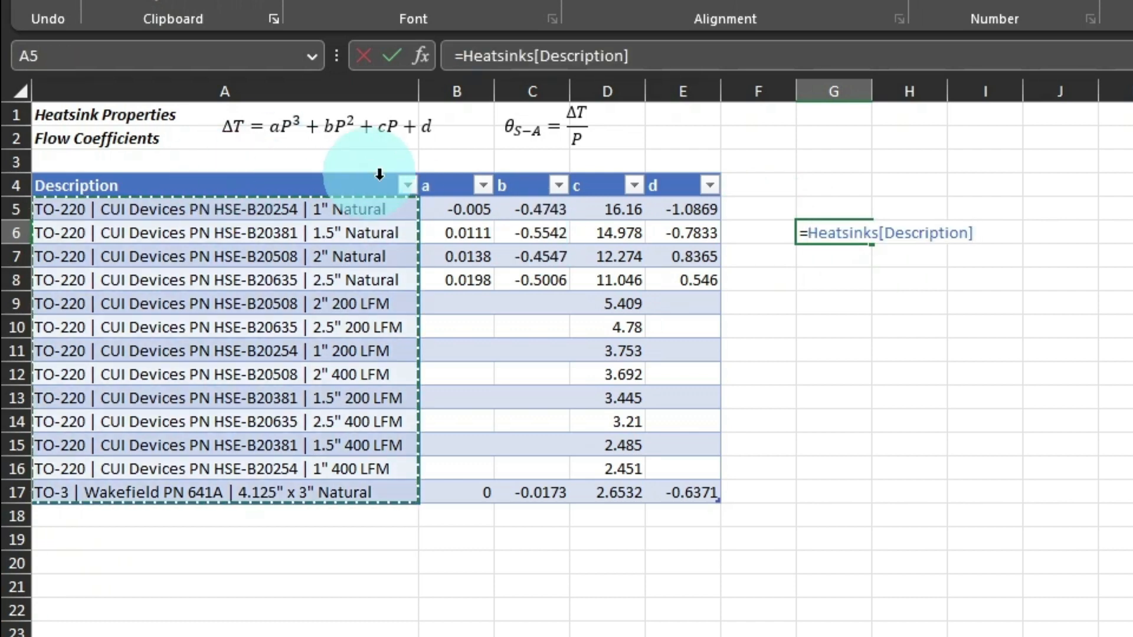
pyautogui.press('Return')
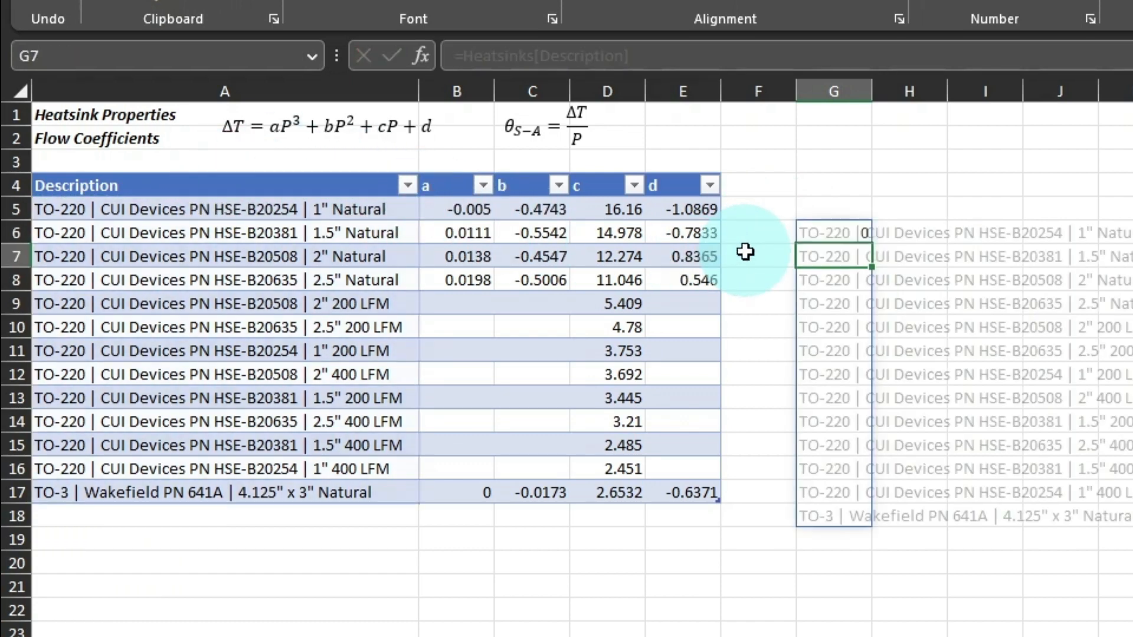
# Step: Copy the formula text =Heatsinks[Description] from cell G6, leaving the cell as it is
pyautogui.click(831, 233)
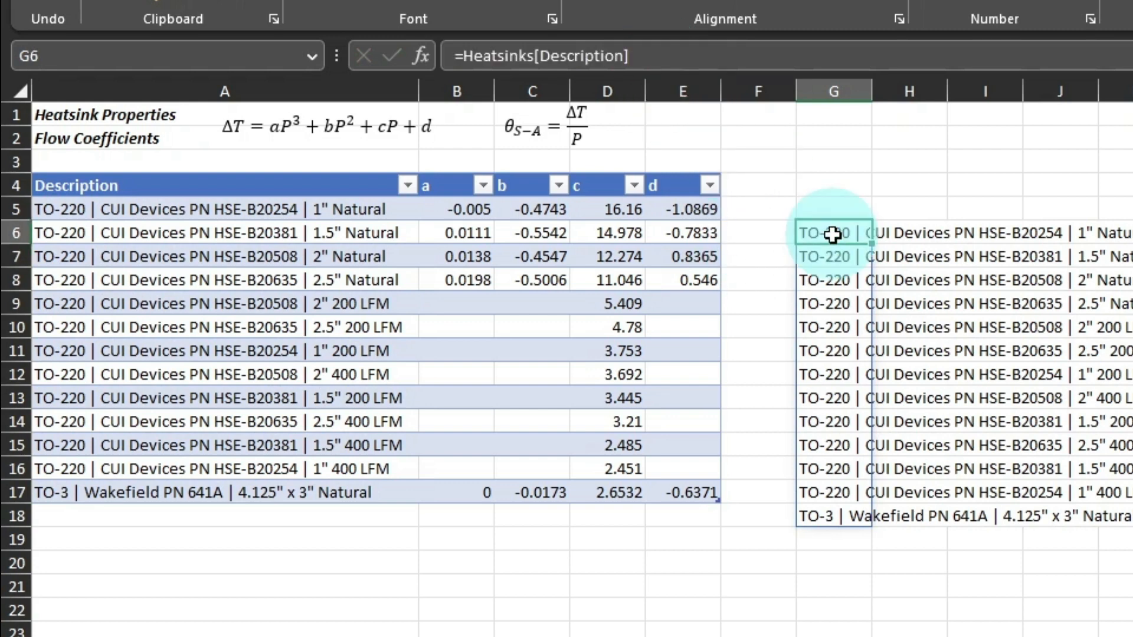
pyautogui.click(665, 55)
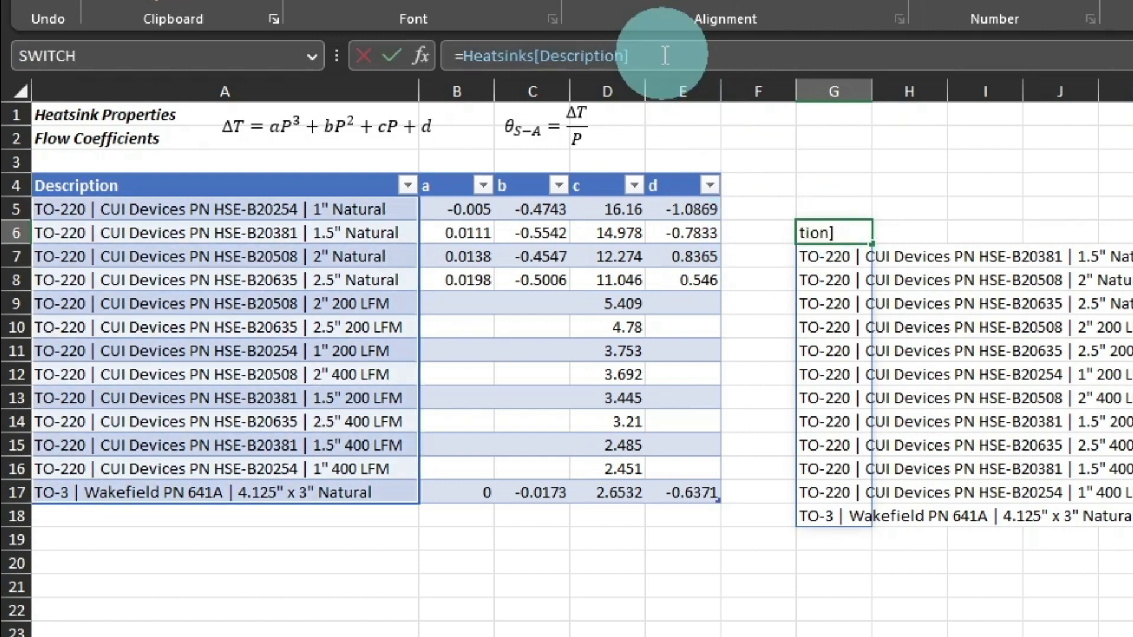
pyautogui.moveTo(664, 55); pyautogui.dragTo(300, 0)
pyautogui.hotkey('ctrl', 'c')
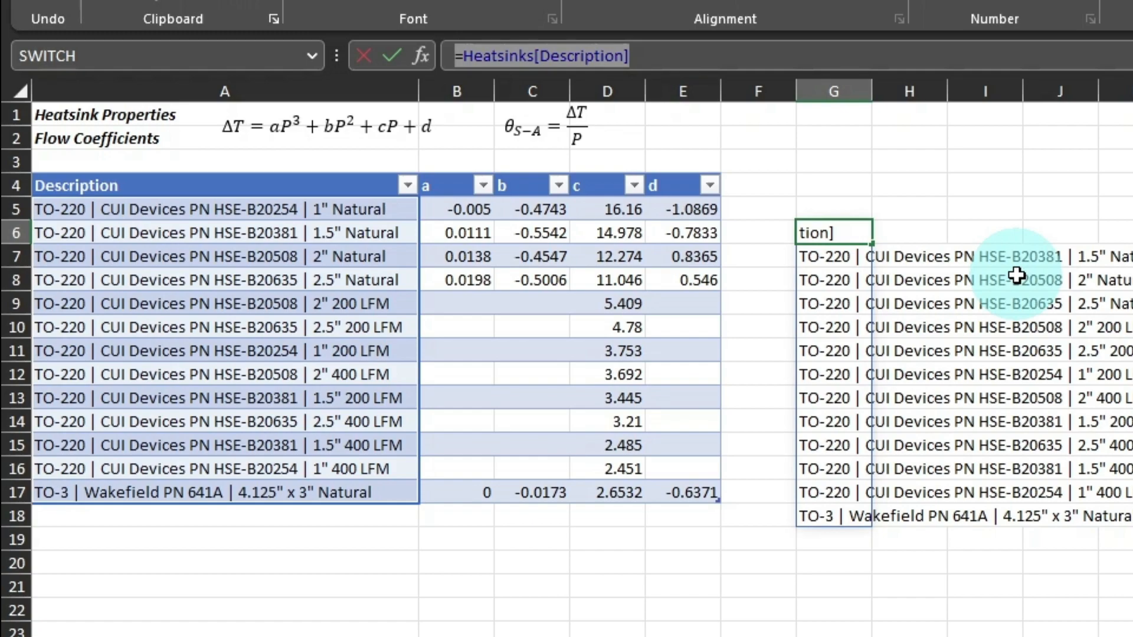
pyautogui.press('Escape')
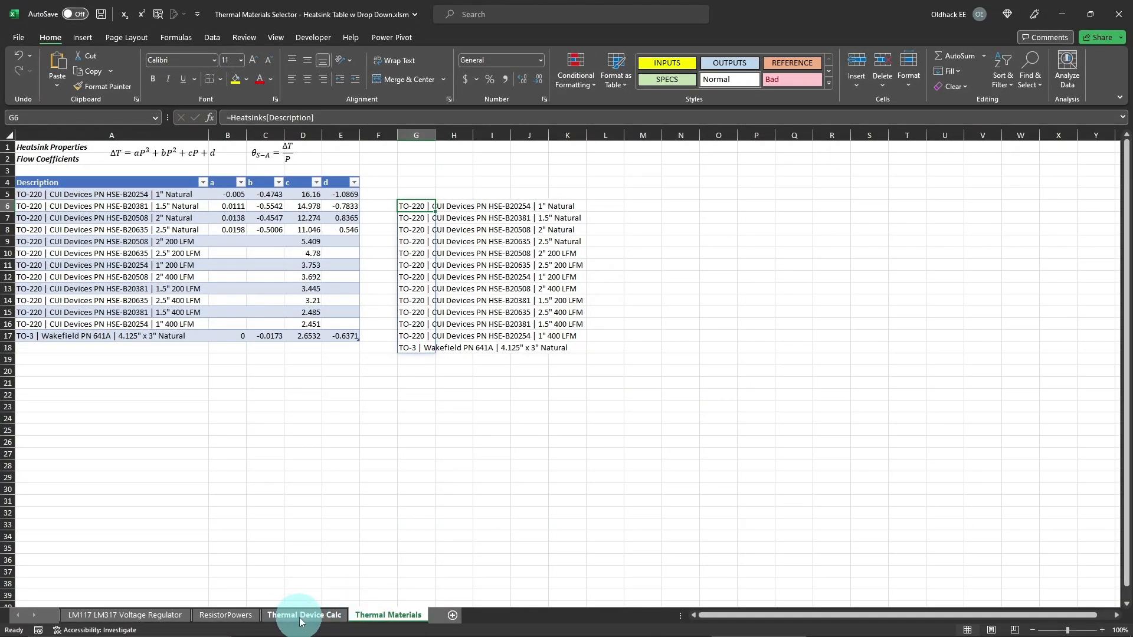
# Step: Try using =Heatsinks[Description] as the list validation source for A20 on Thermal Device Calc, and reopen the source for editing
pyautogui.click(299, 614)
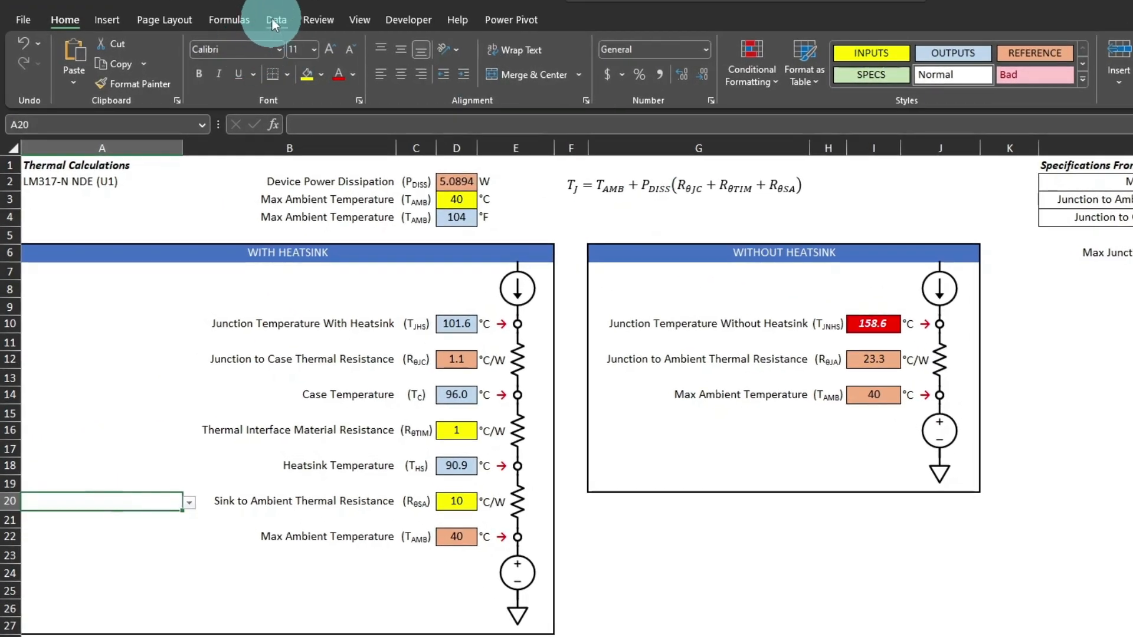
pyautogui.click(273, 21)
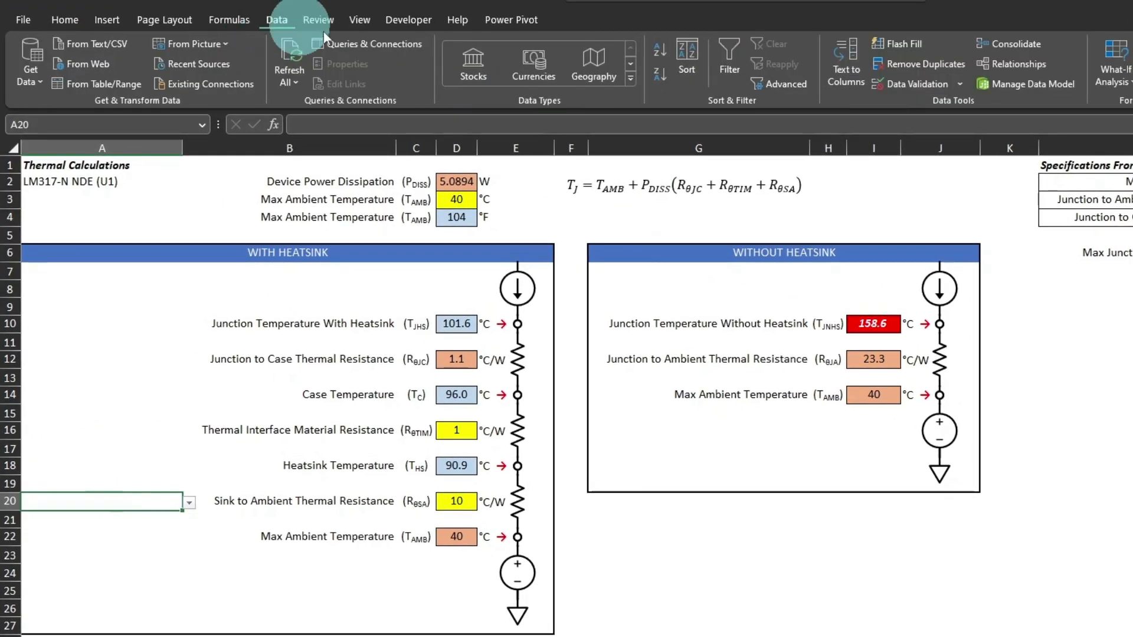
pyautogui.click(935, 84)
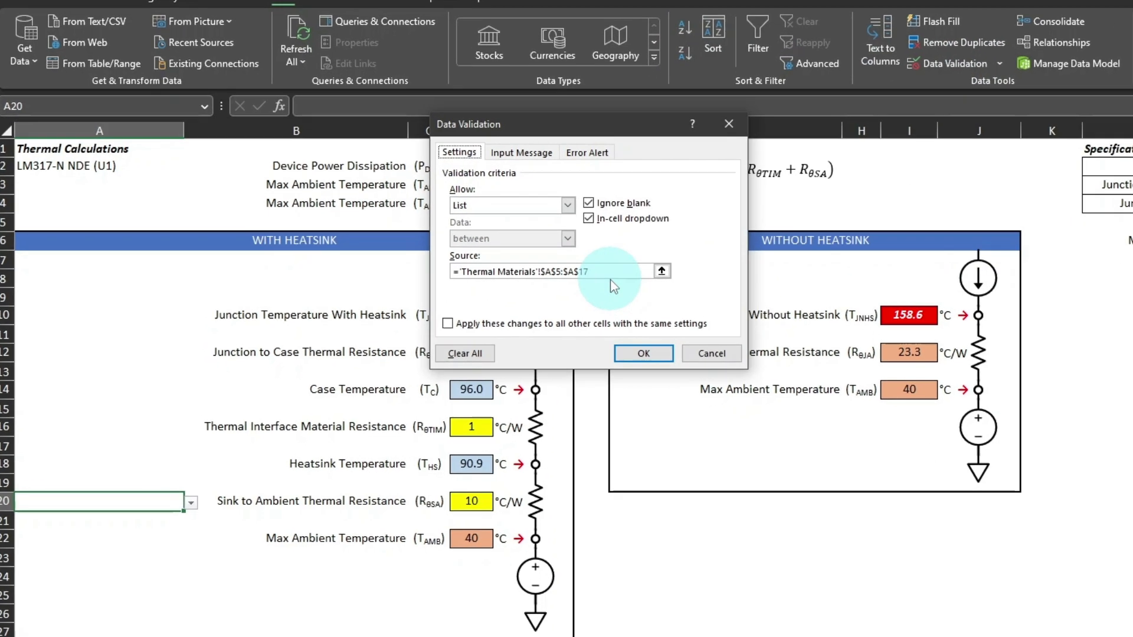
pyautogui.moveTo(606, 272); pyautogui.dragTo(437, 235)
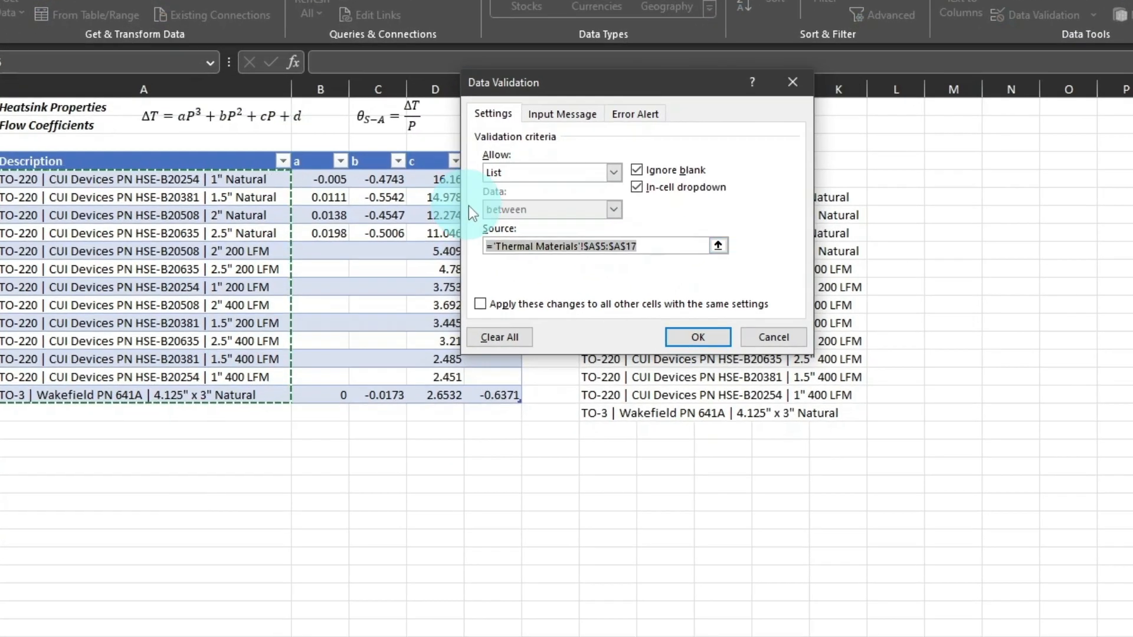
pyautogui.hotkey('ctrl', 'v')
pyautogui.click(705, 335)
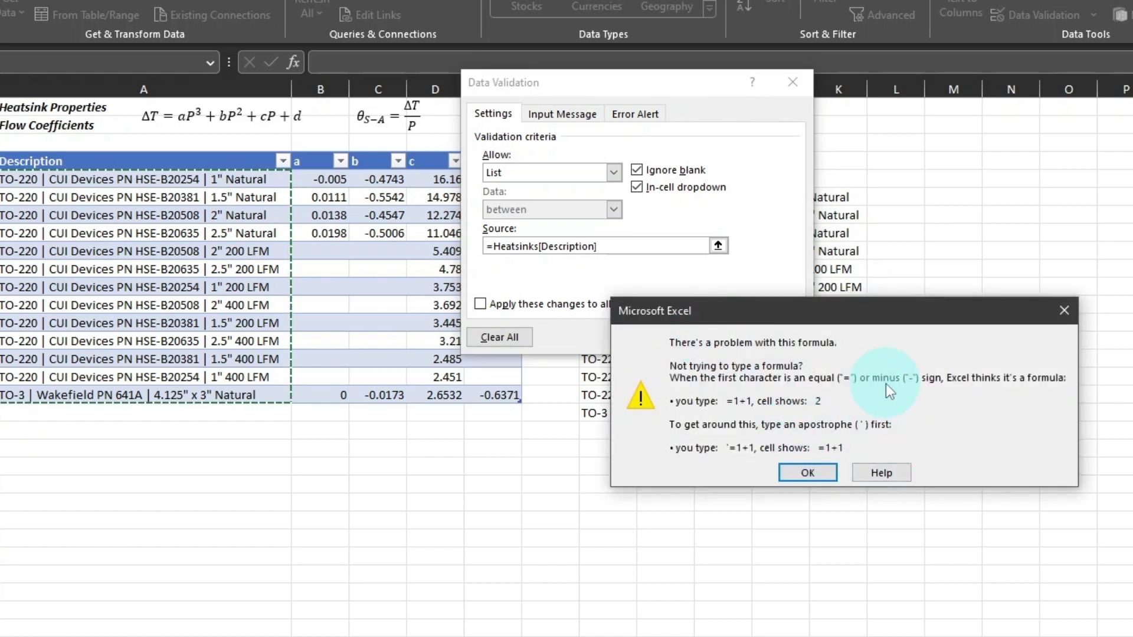
pyautogui.click(808, 472)
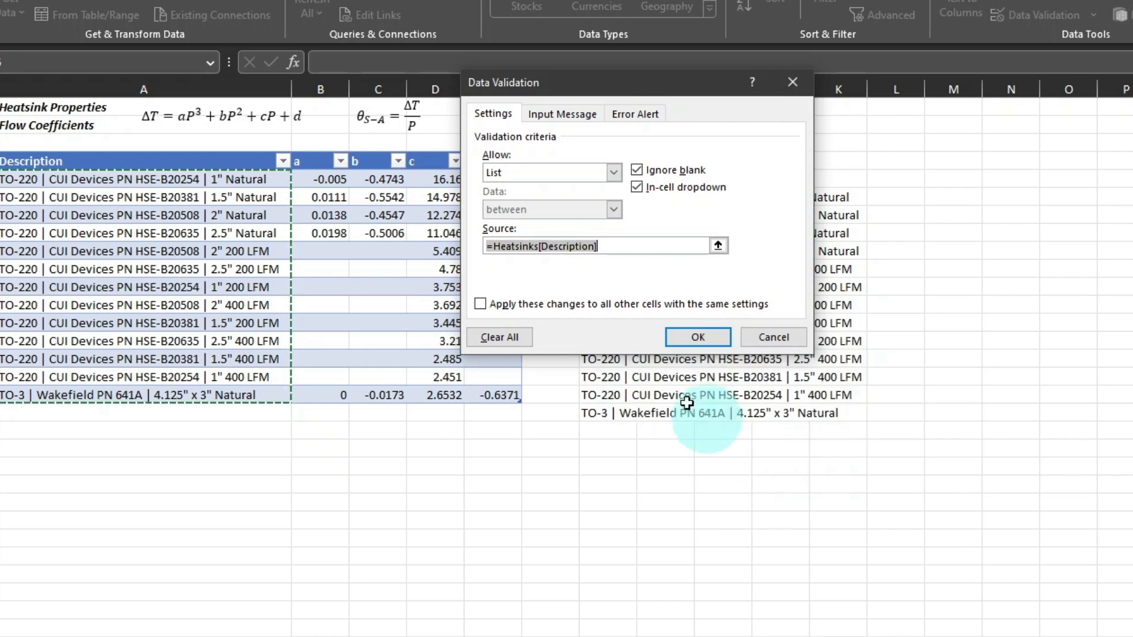
pyautogui.click(496, 245)
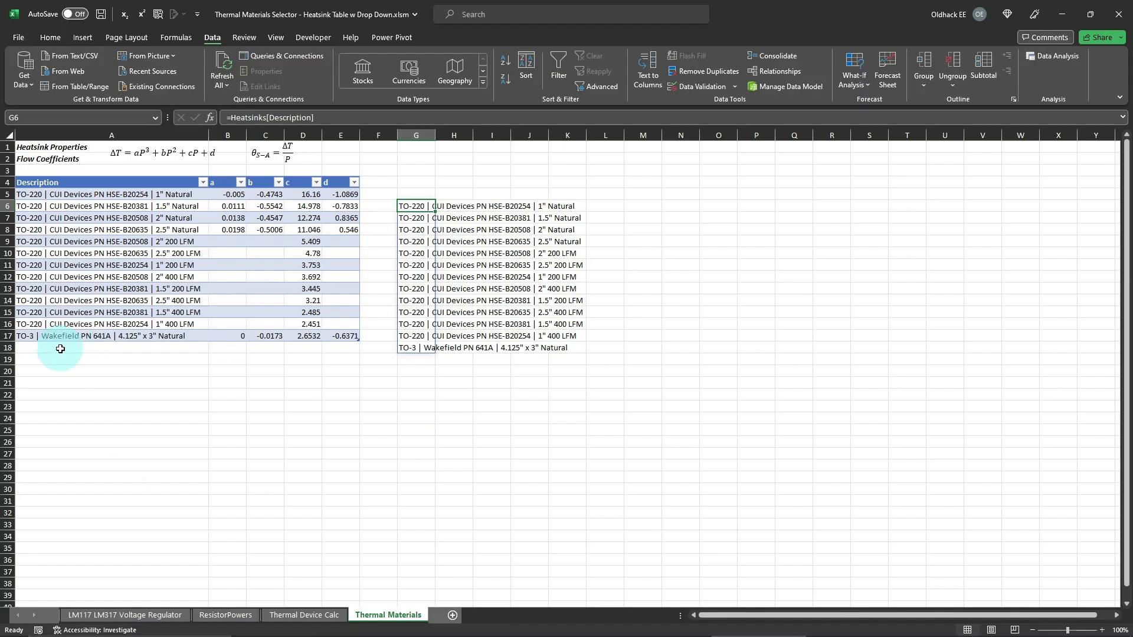
# Step: Add a test row described as New1 in A18, directly below the TO-3 Wakefield entry on Thermal Materials
pyautogui.click(60, 346)
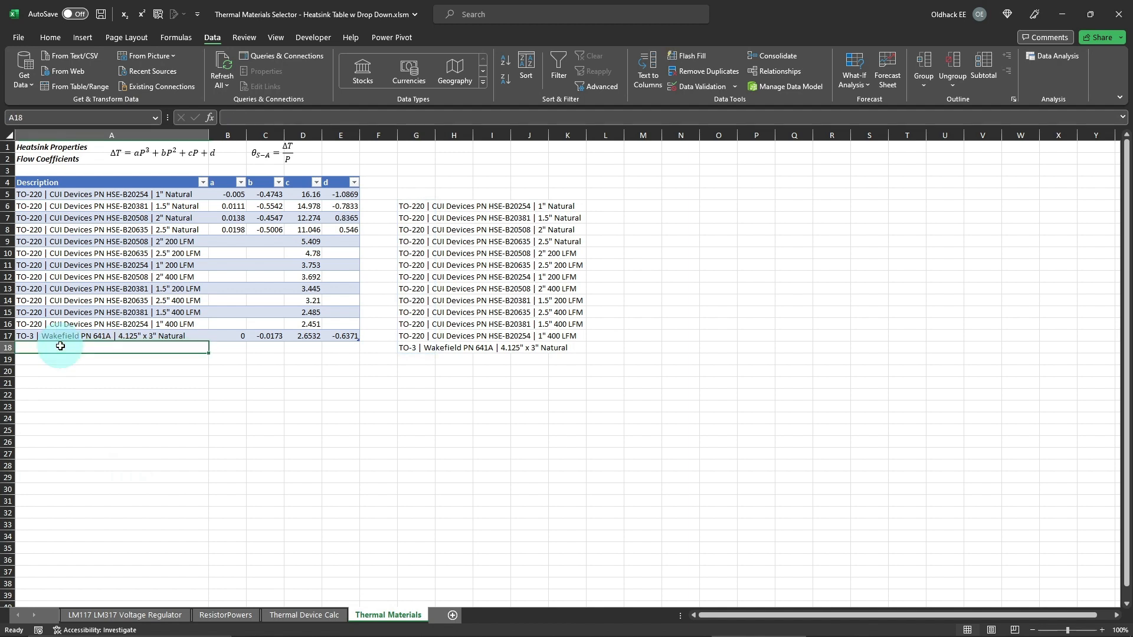
pyautogui.write('New1')
pyautogui.press('Return')
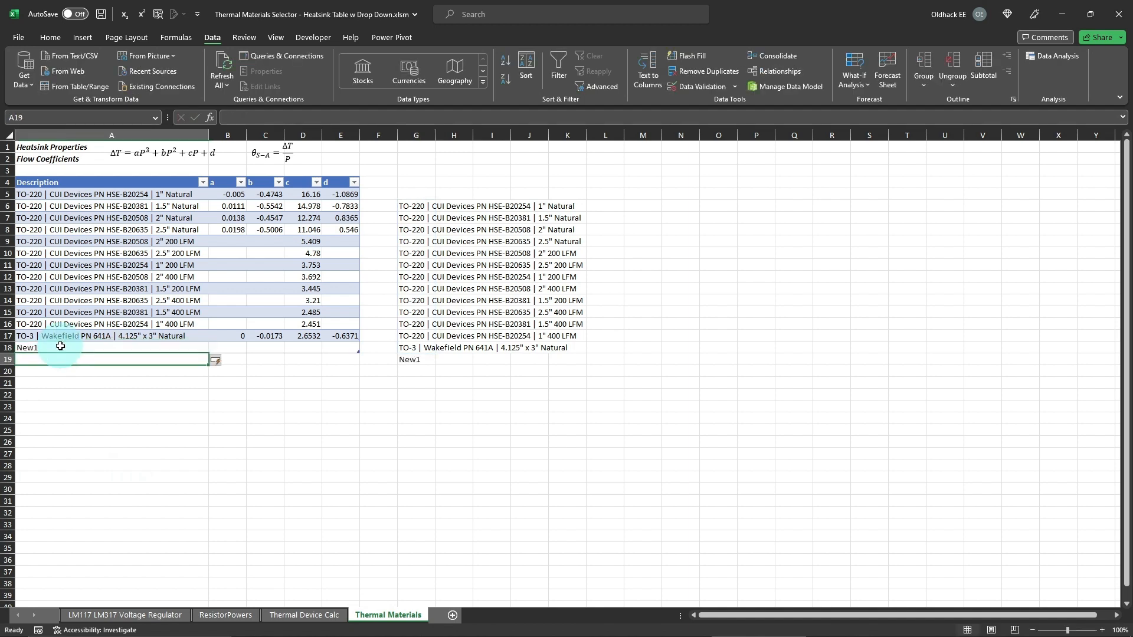
# Step: Check the end of the A20 drop-down list on Thermal Device Calc for the New1 entry
pyautogui.click(302, 615)
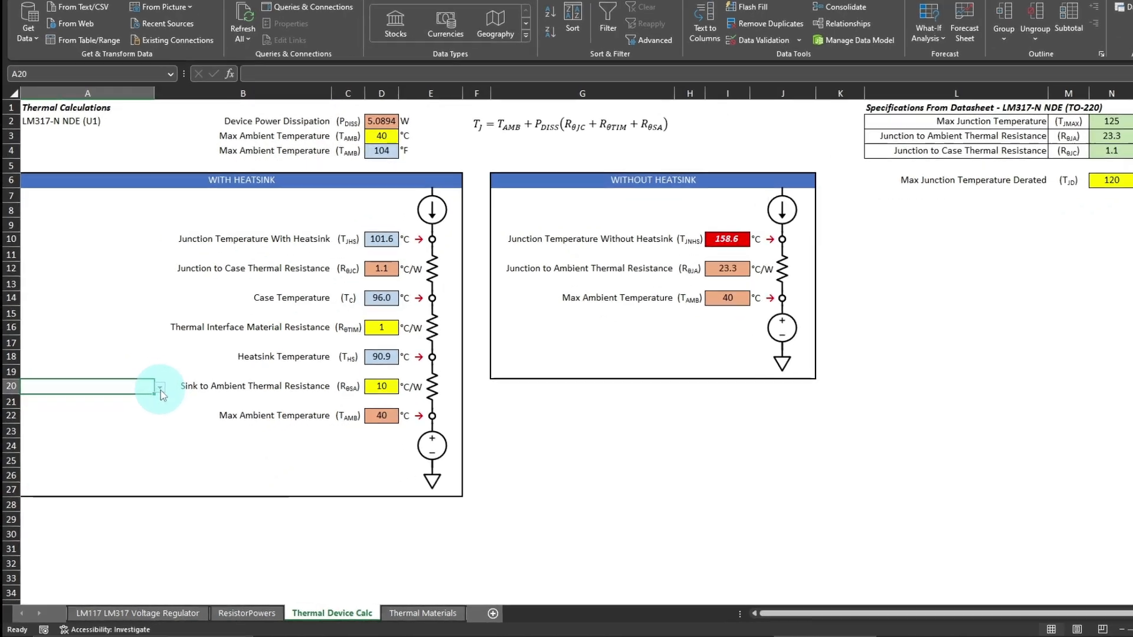
pyautogui.click(146, 408)
pyautogui.moveTo(153, 433); pyautogui.dragTo(157, 475)
pyautogui.click(145, 341)
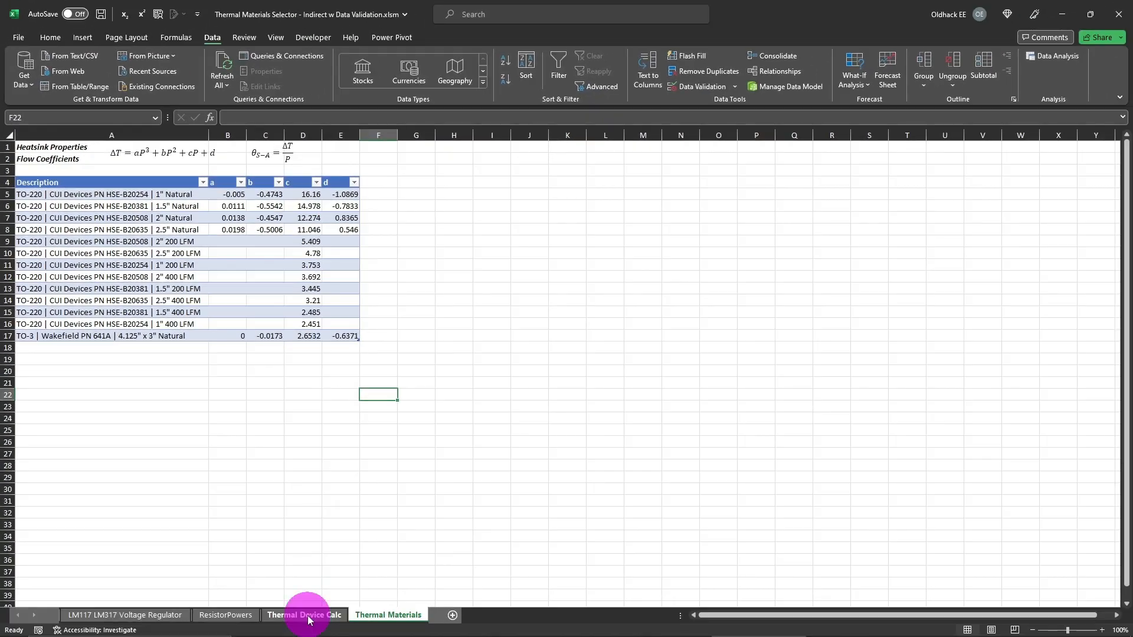
# Step: Name the heatsink drop-down cell A20 on Thermal Device Calc HeatsinkSelect
pyautogui.click(306, 614)
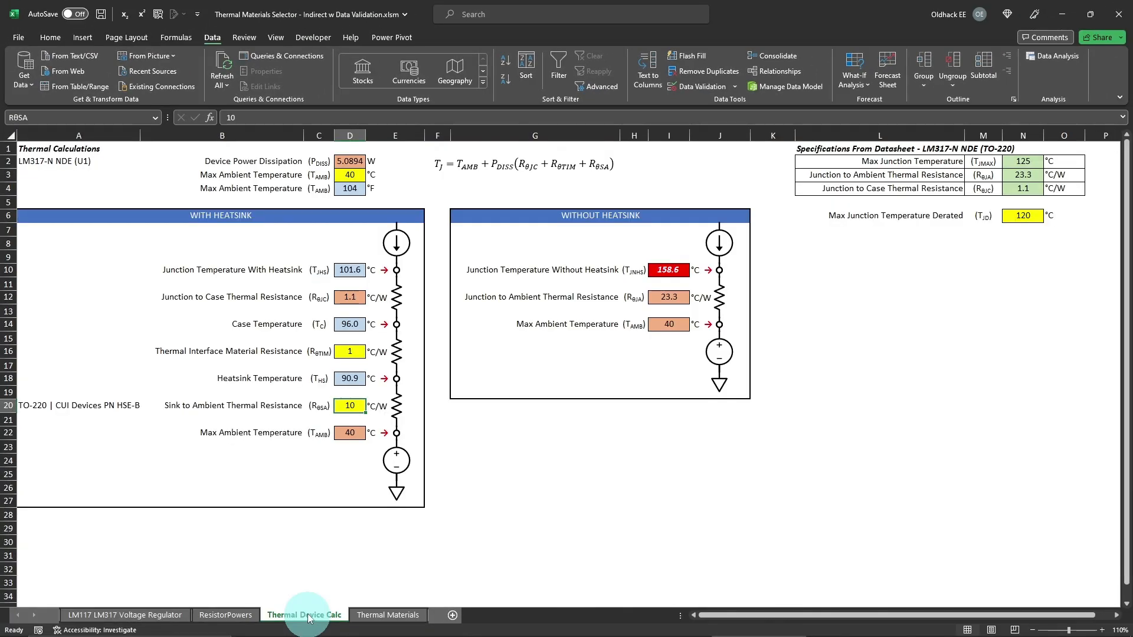
pyautogui.click(116, 405)
pyautogui.click(38, 114)
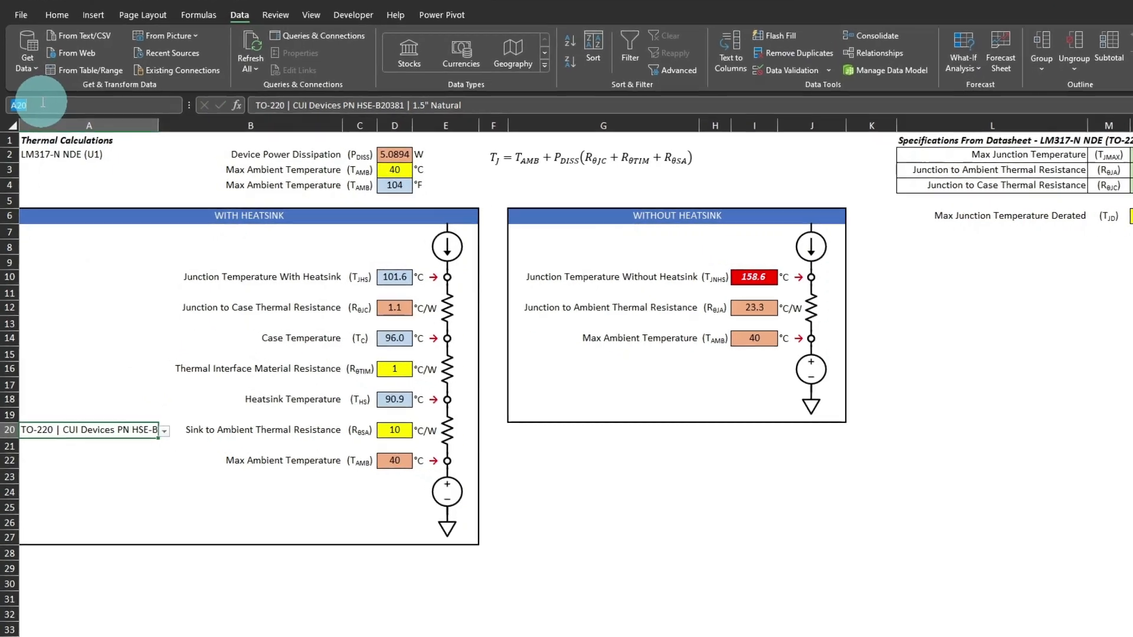
pyautogui.write('He')
pyautogui.write('atsinkS')
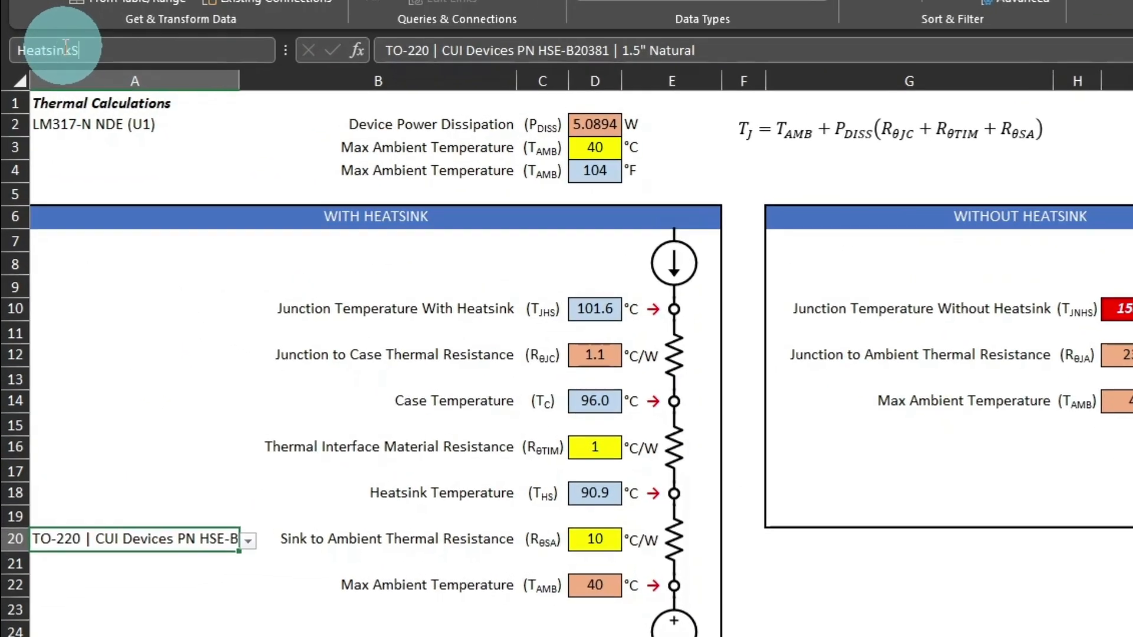
pyautogui.write('elect')
pyautogui.press('Return')
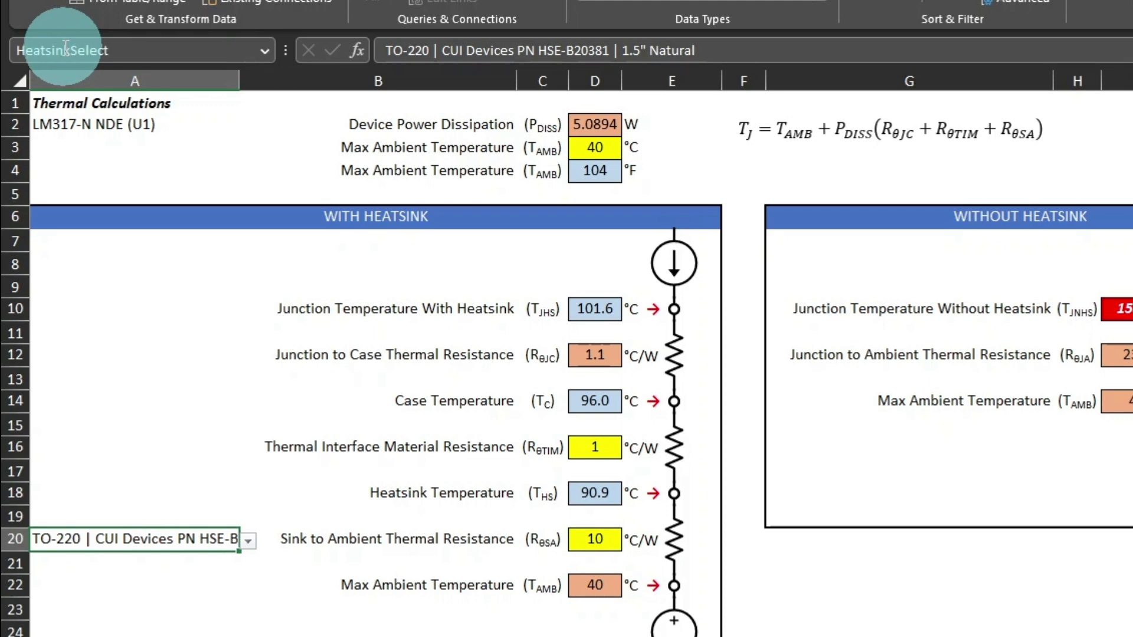
# Step: Replace the Sink to Ambient Thermal Resistance value in D20 with an XLOOKUP formula using HeatsinkSelect as the lookup value, in an enlarged formula bar
pyautogui.click(590, 539)
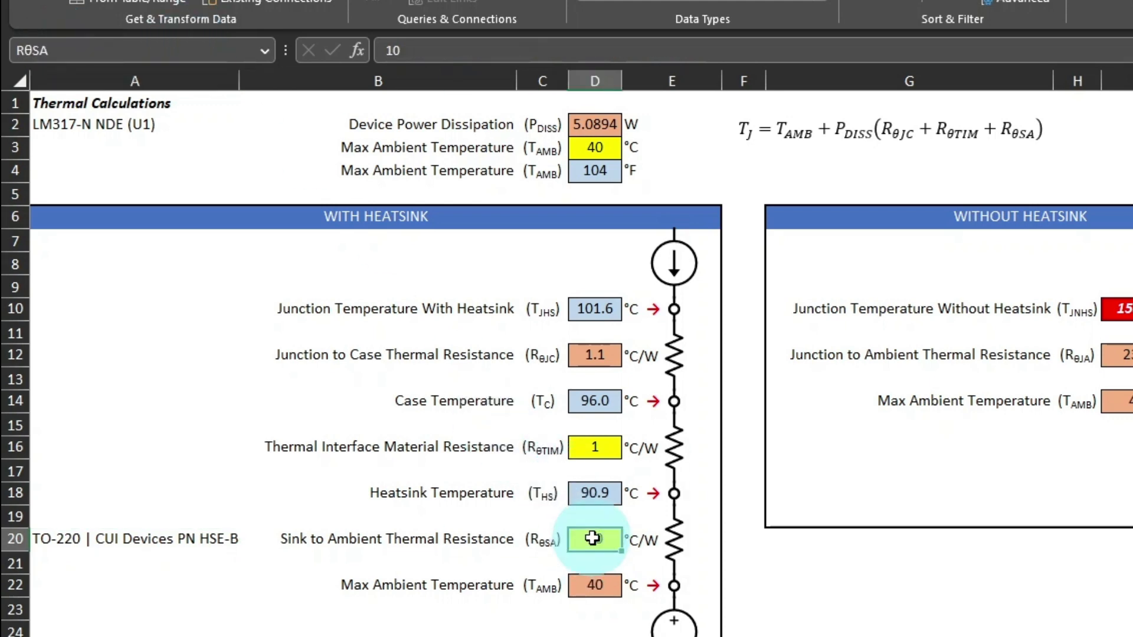
pyautogui.click(423, 50)
pyautogui.moveTo(444, 70); pyautogui.dragTo(447, 180)
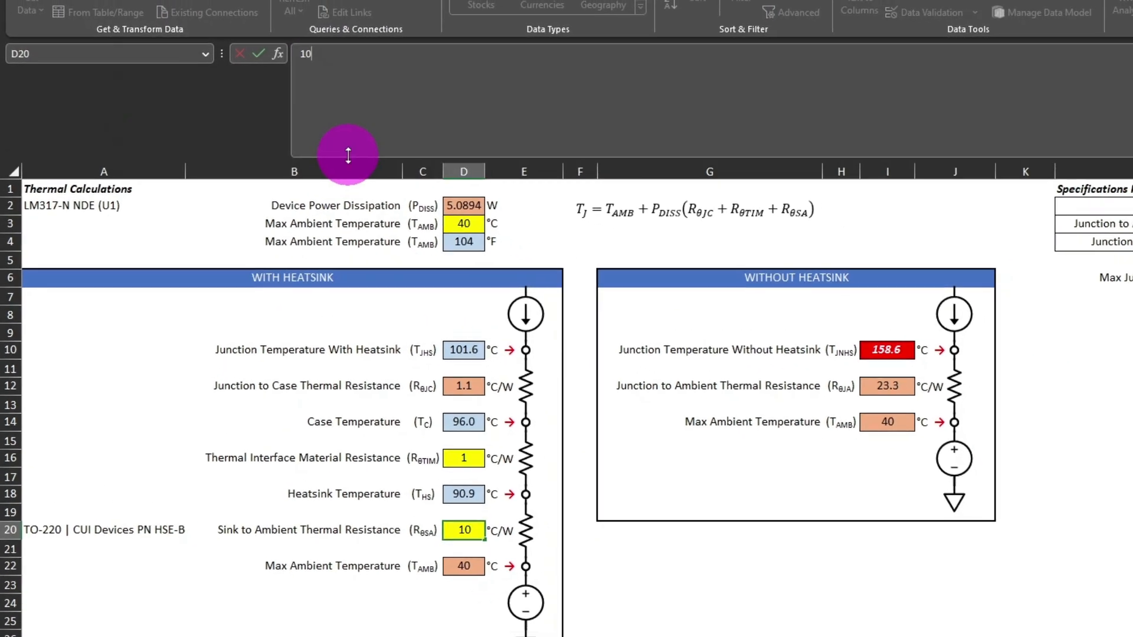
pyautogui.moveTo(349, 155); pyautogui.dragTo(347, 140)
pyautogui.moveTo(341, 58); pyautogui.dragTo(218, 49)
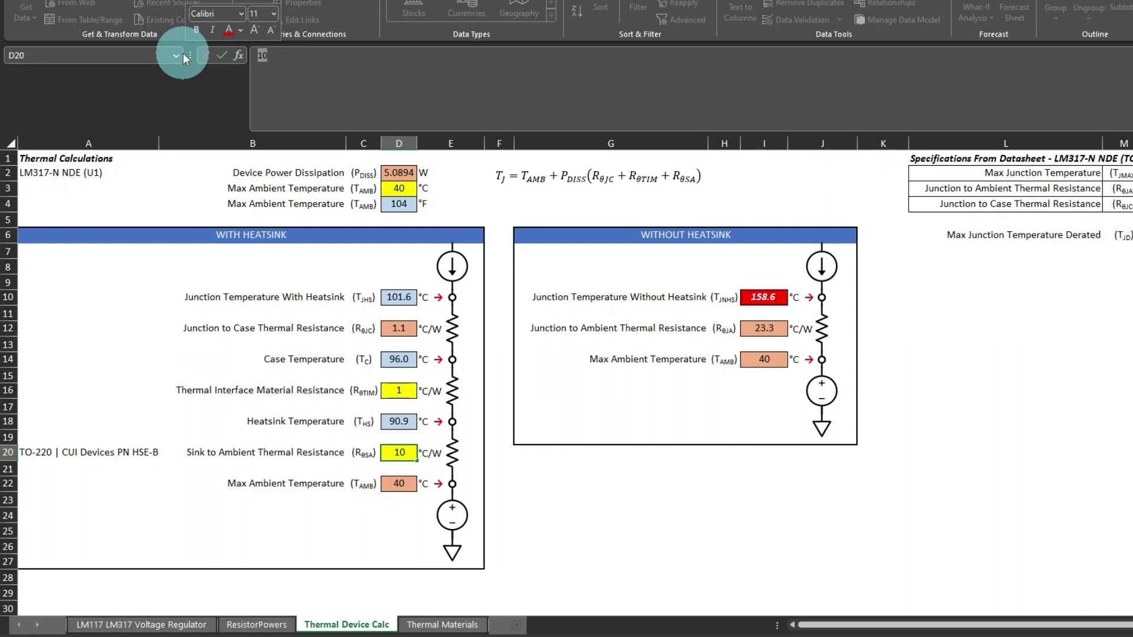
pyautogui.write('=xl')
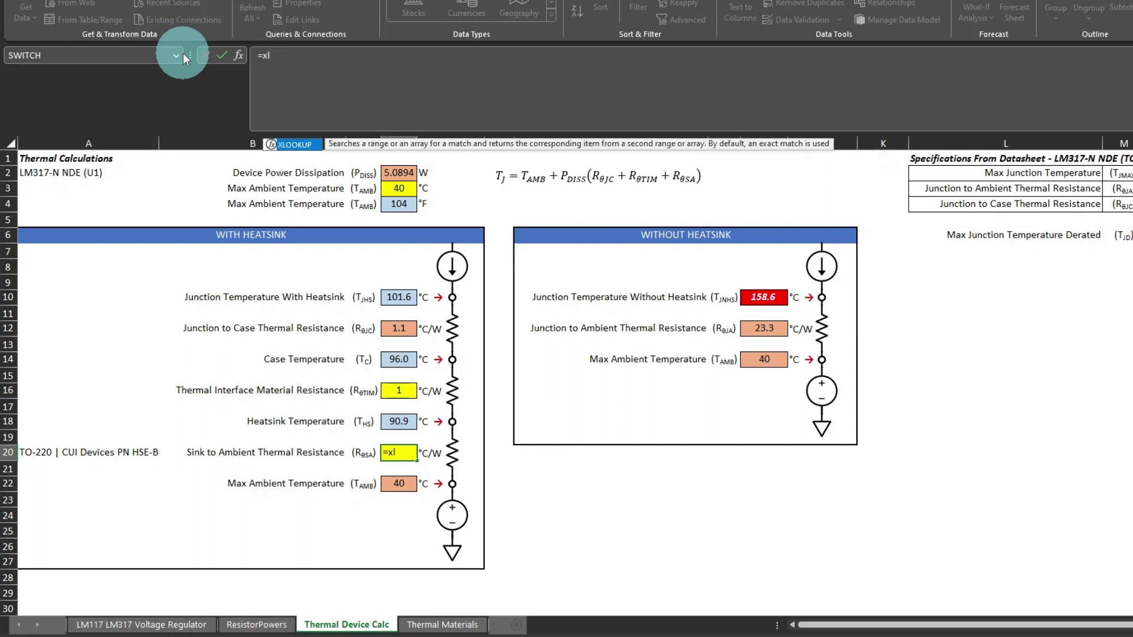
pyautogui.press('Tab')
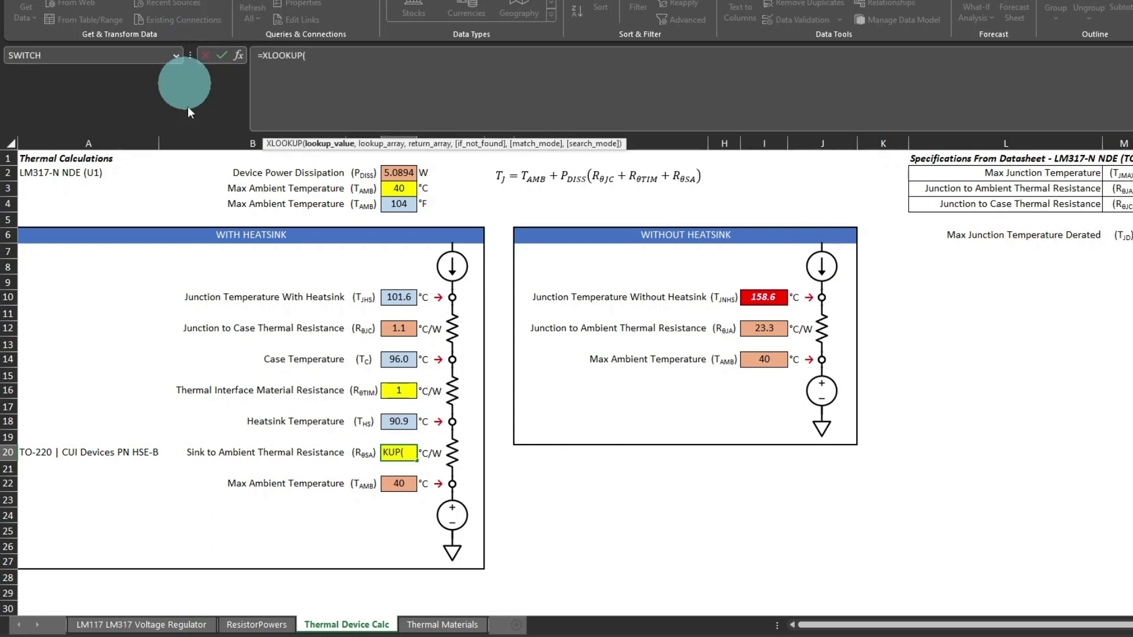
pyautogui.click(104, 453)
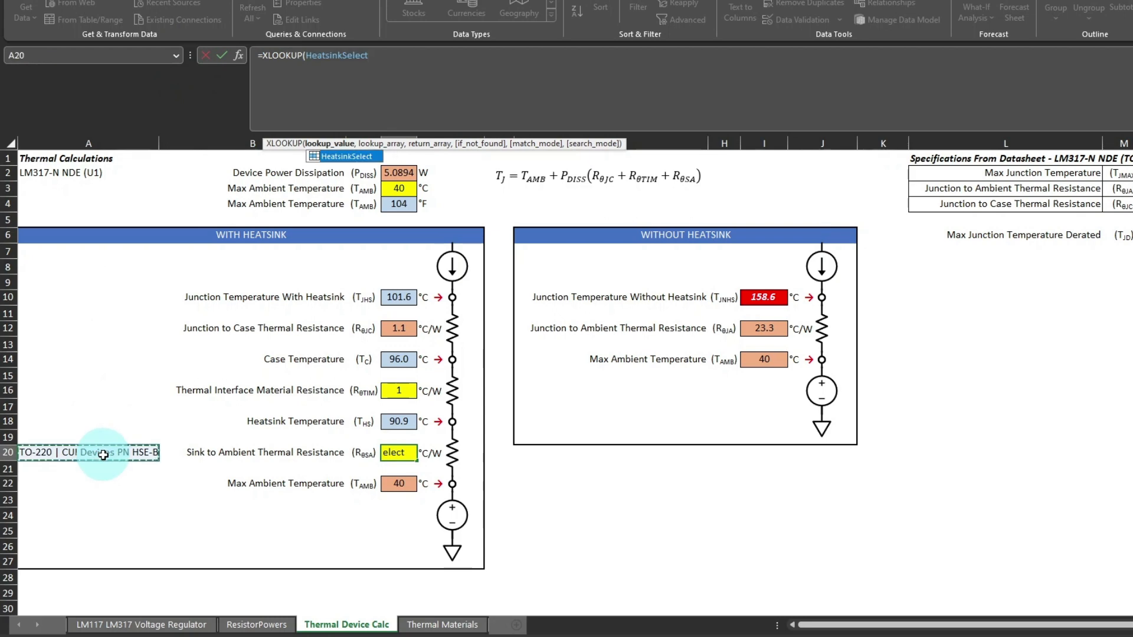
pyautogui.write(',')
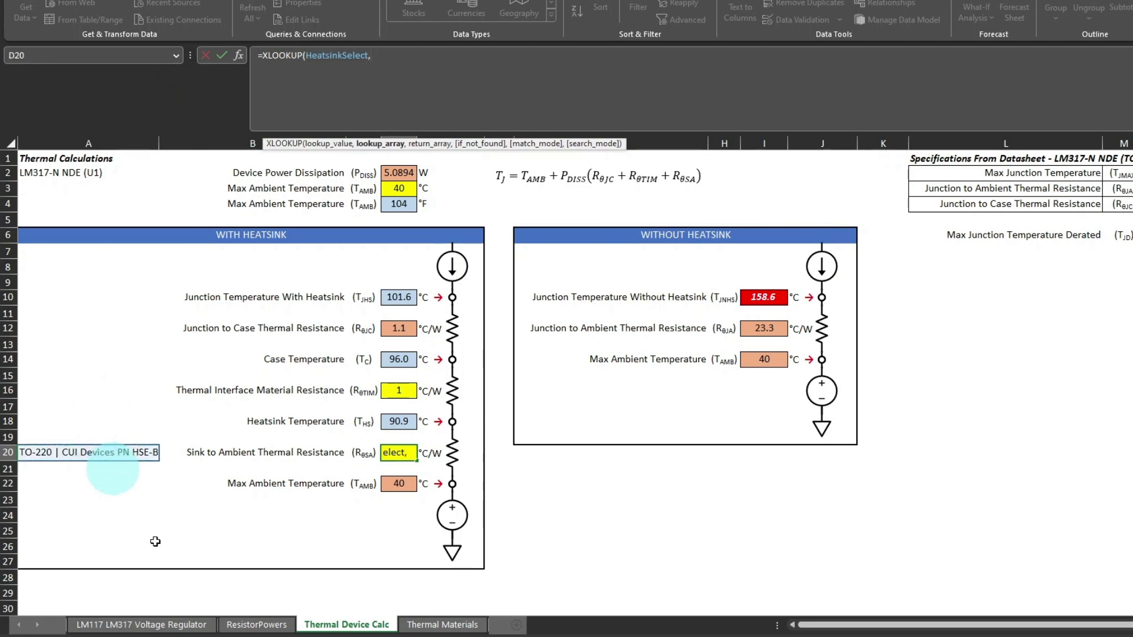
# Step: Complete the XLOOKUP with Heatsinks[Description] as the lookup array and Heatsinks[a] as the return array
pyautogui.click(455, 625)
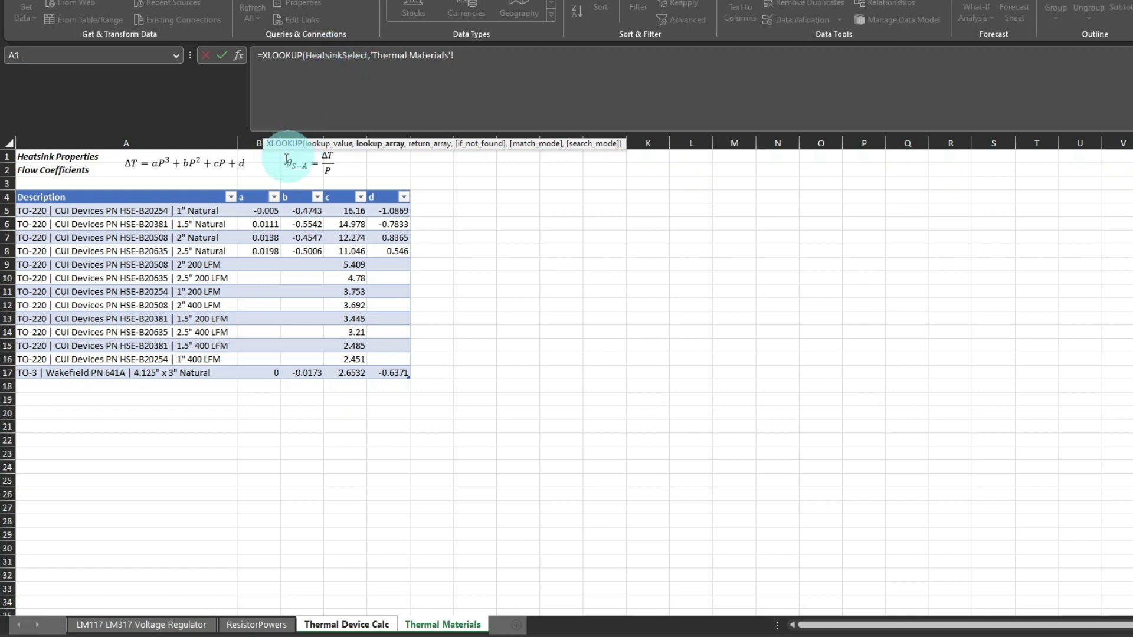
pyautogui.click(88, 189)
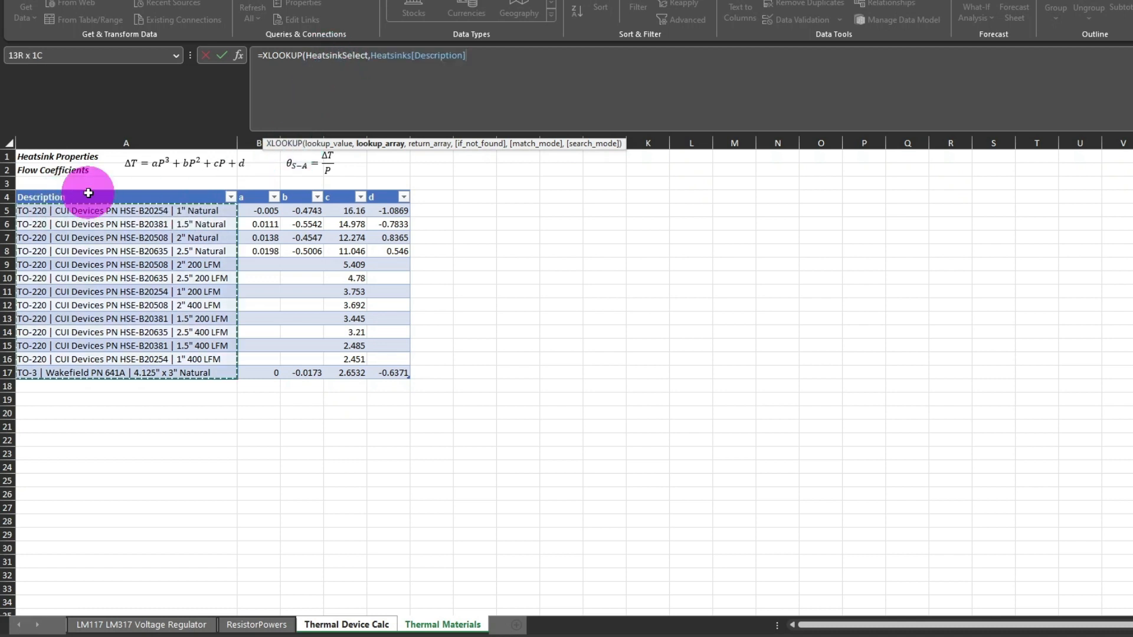
pyautogui.write(',')
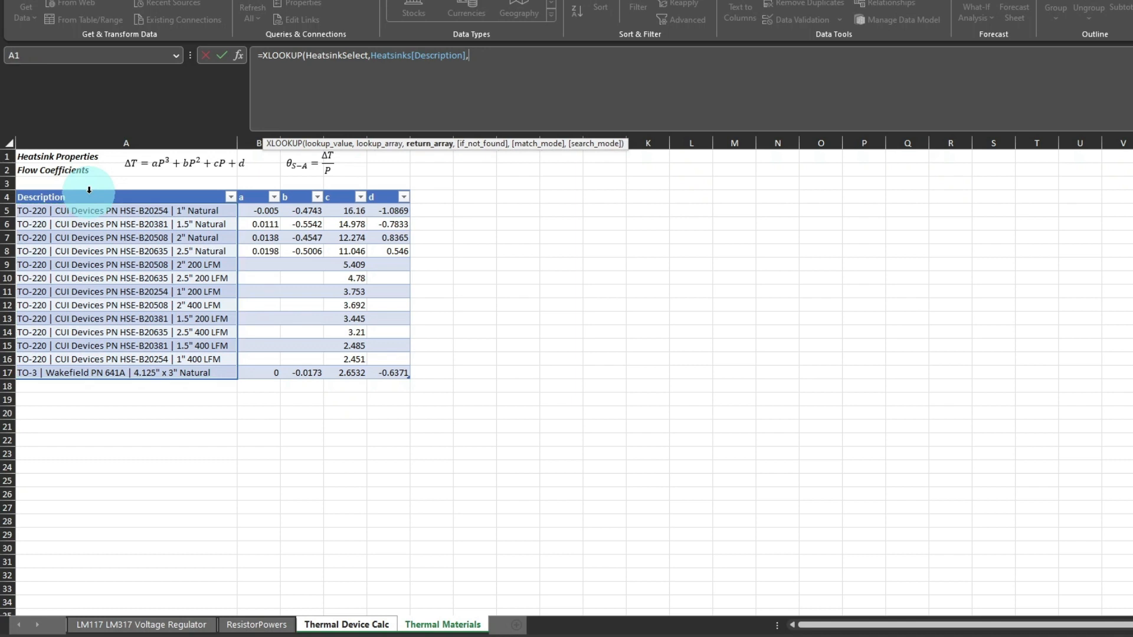
pyautogui.click(255, 188)
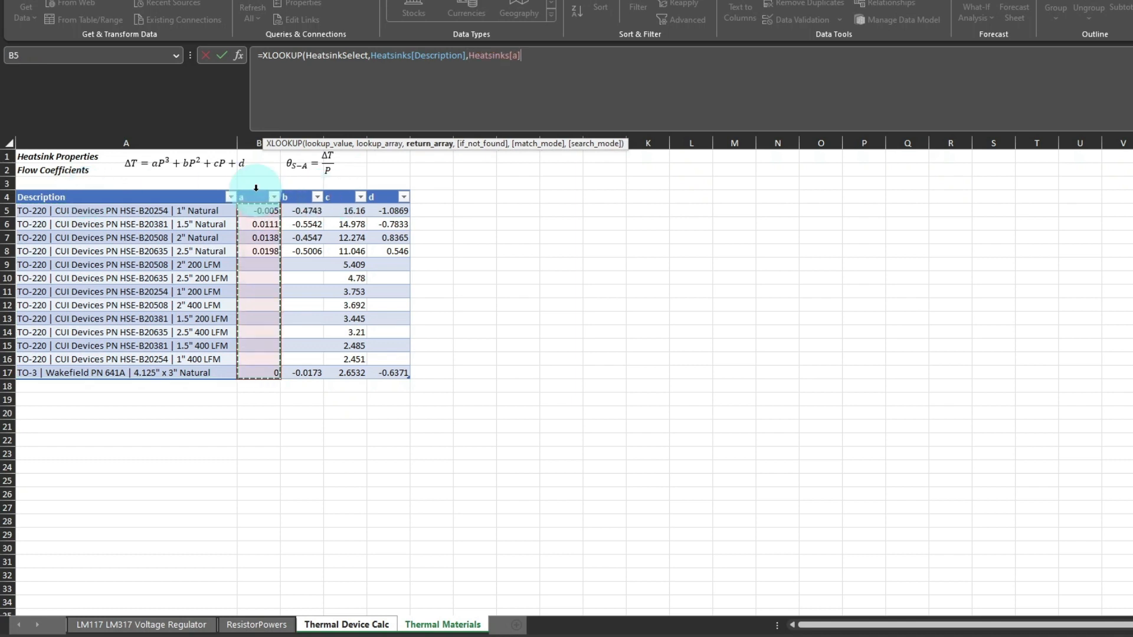
pyautogui.write(')')
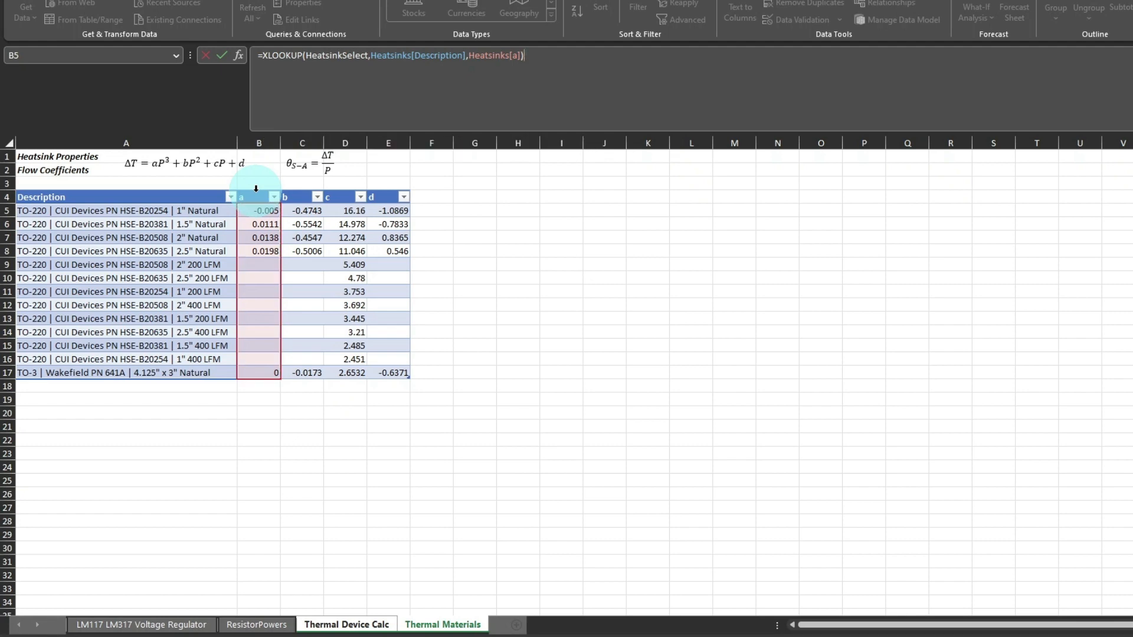
# Step: Commit the XLOOKUP in D20 and multiply its coefficient a result by PDISS^3
pyautogui.press('Return')
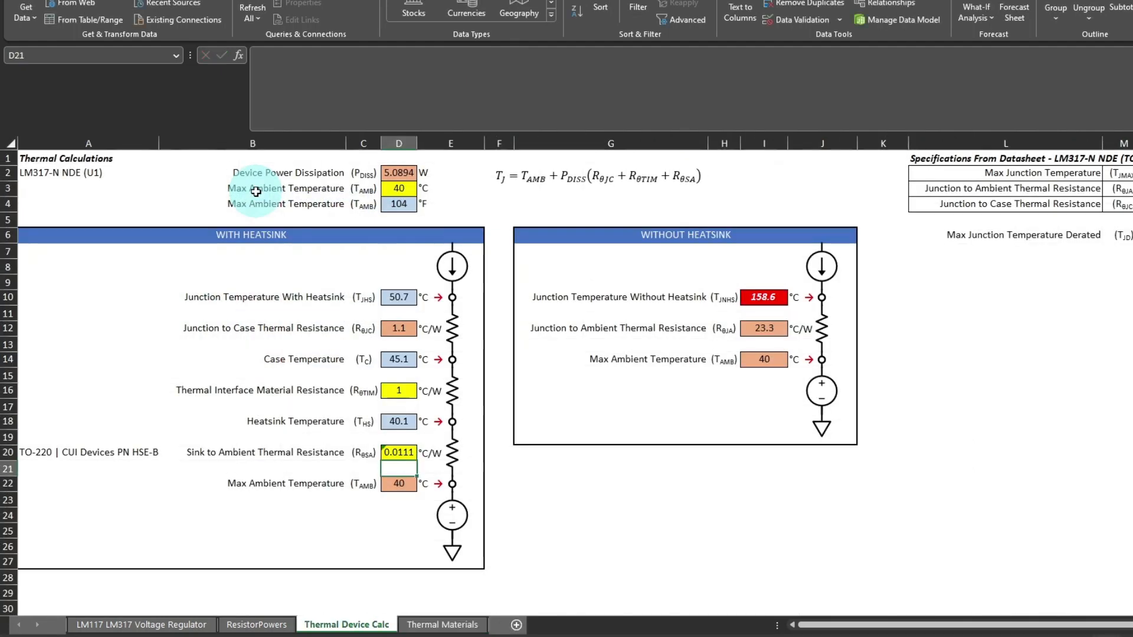
pyautogui.click(390, 451)
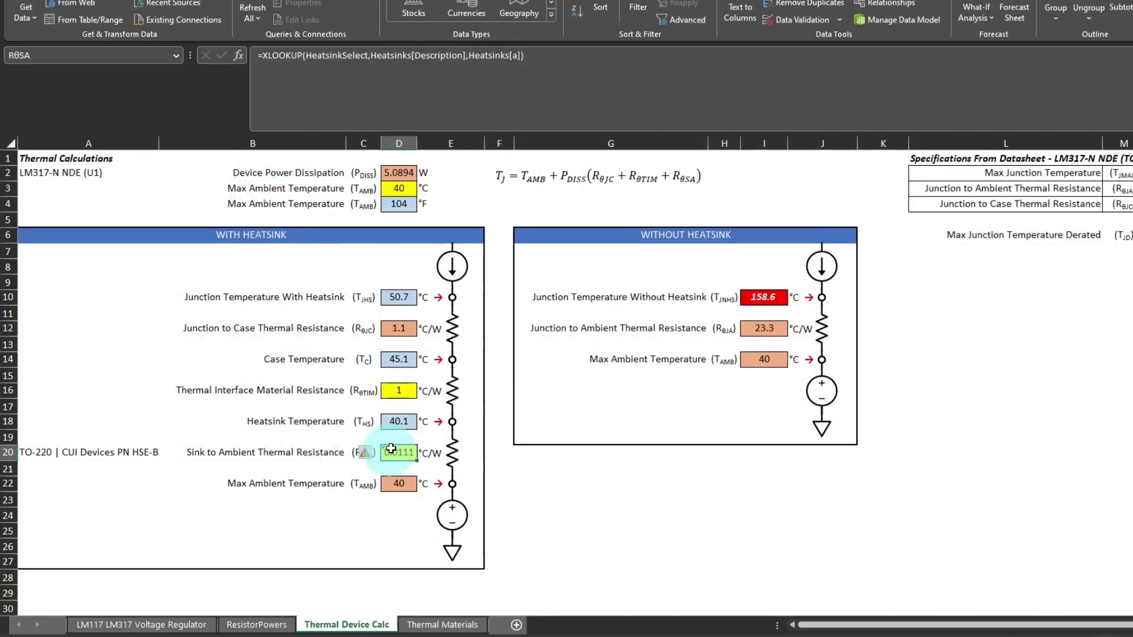
pyautogui.click(534, 53)
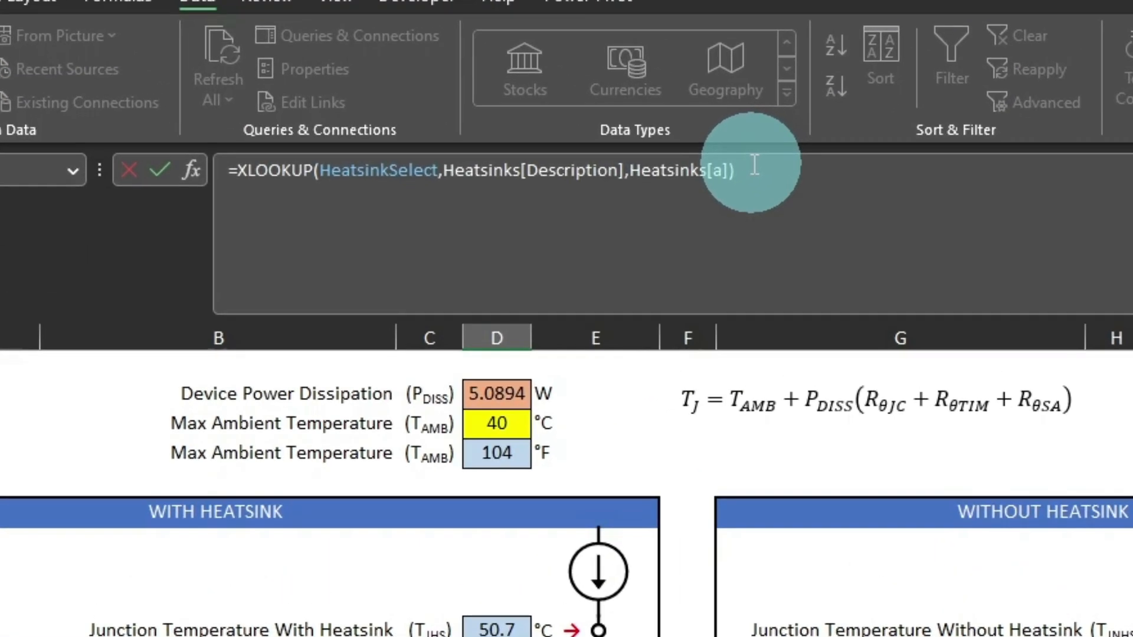
pyautogui.write('*')
pyautogui.click(497, 394)
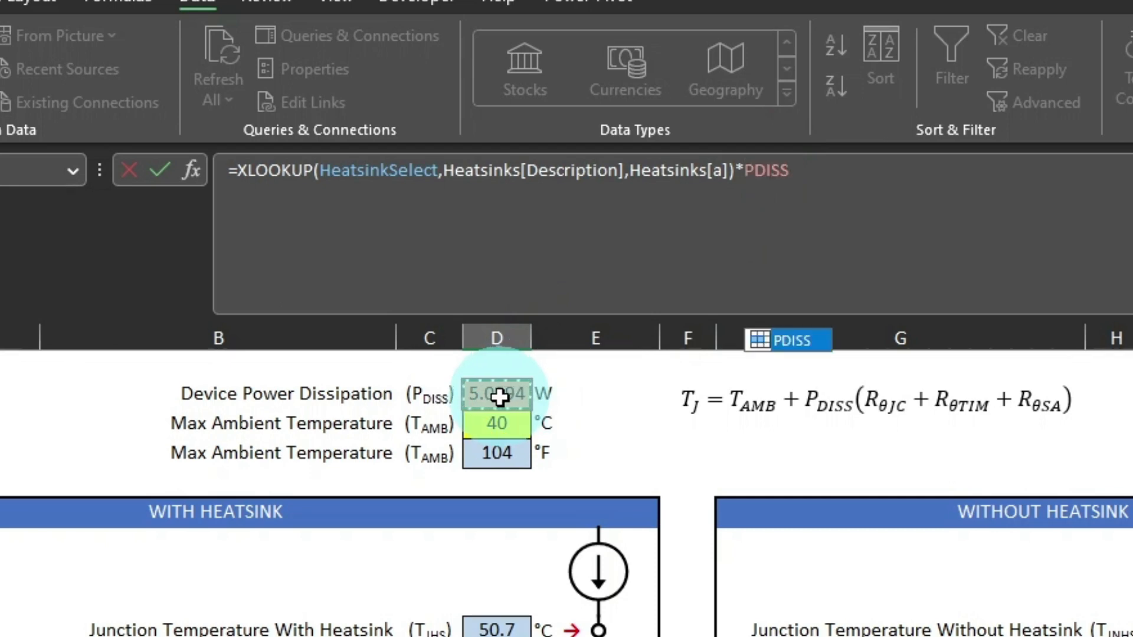
pyautogui.write('^3')
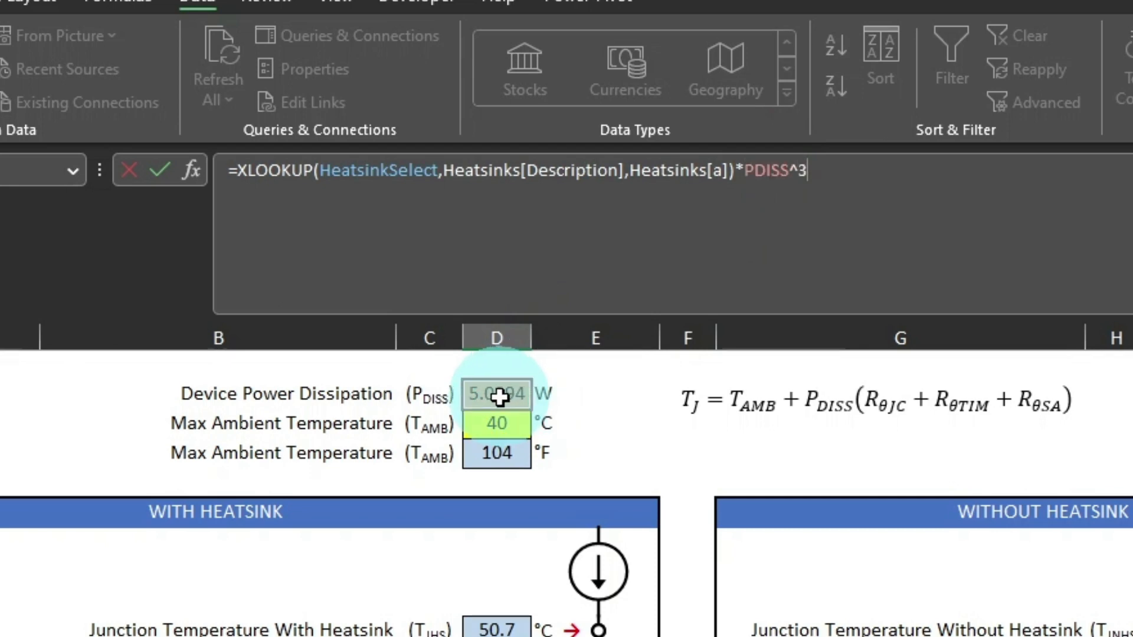
pyautogui.press('Return')
# Step: Copy the XLOOKUP term in D20's formula and add it three more times on separate lines, each preceded by a plus sign
pyautogui.moveTo(239, 176); pyautogui.dragTo(969, 275)
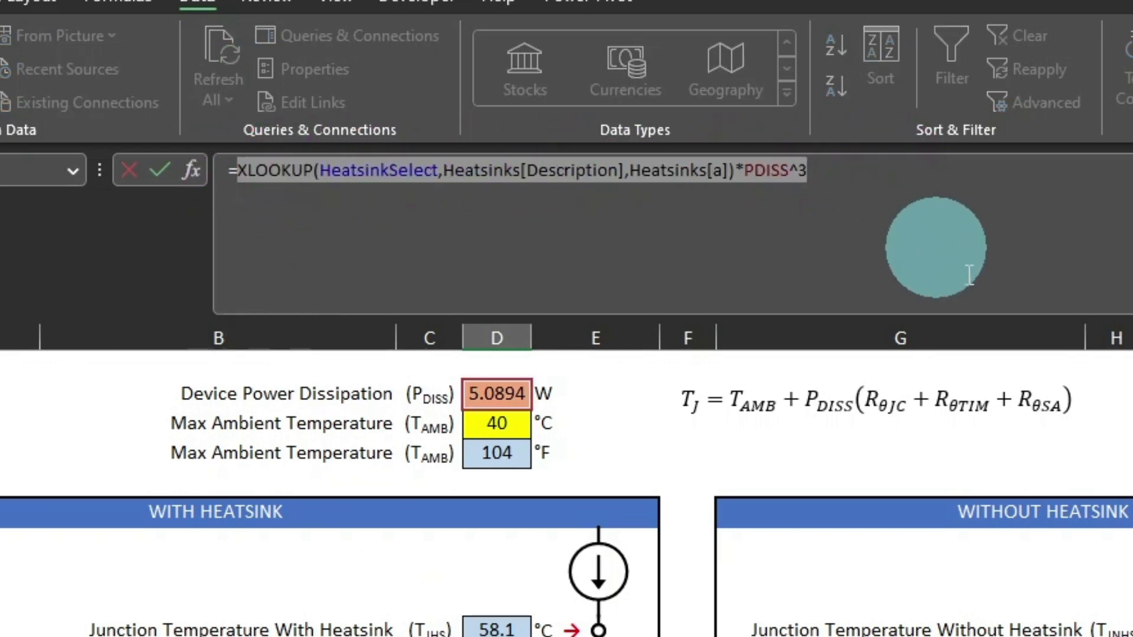
pyautogui.click(846, 173)
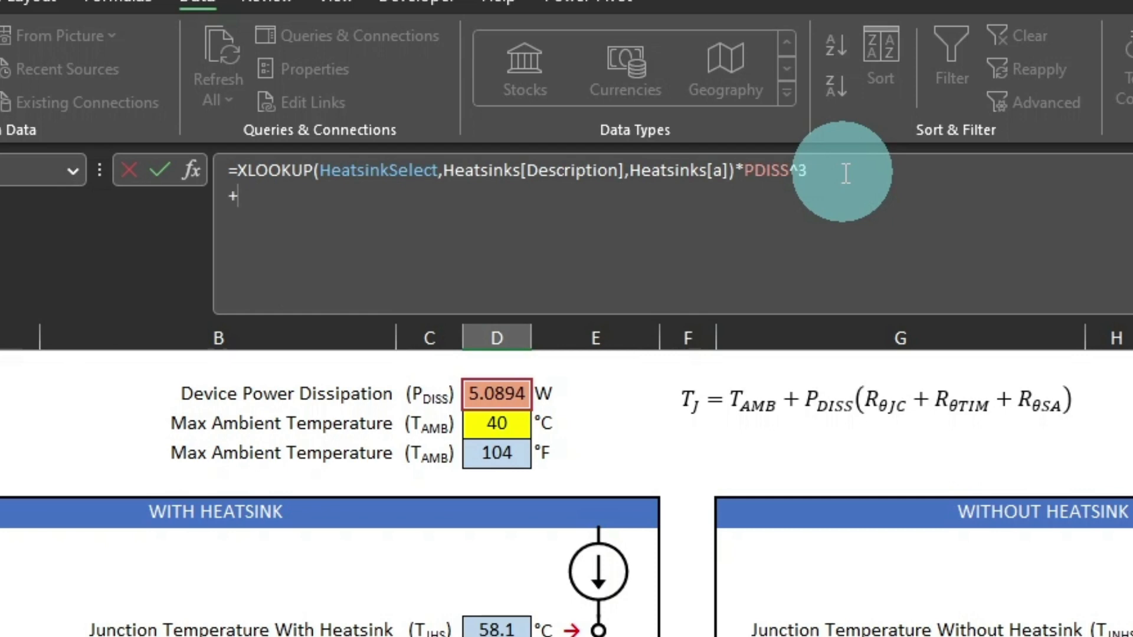
pyautogui.hotkey('ctrl', 'v')
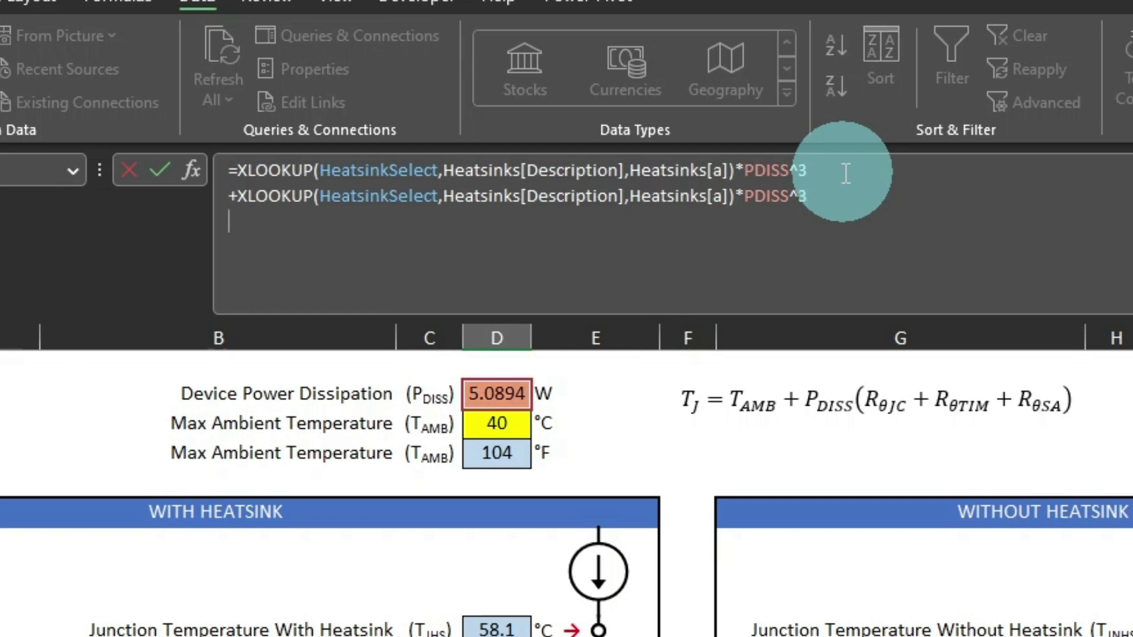
pyautogui.hotkey('ctrl', 'v')
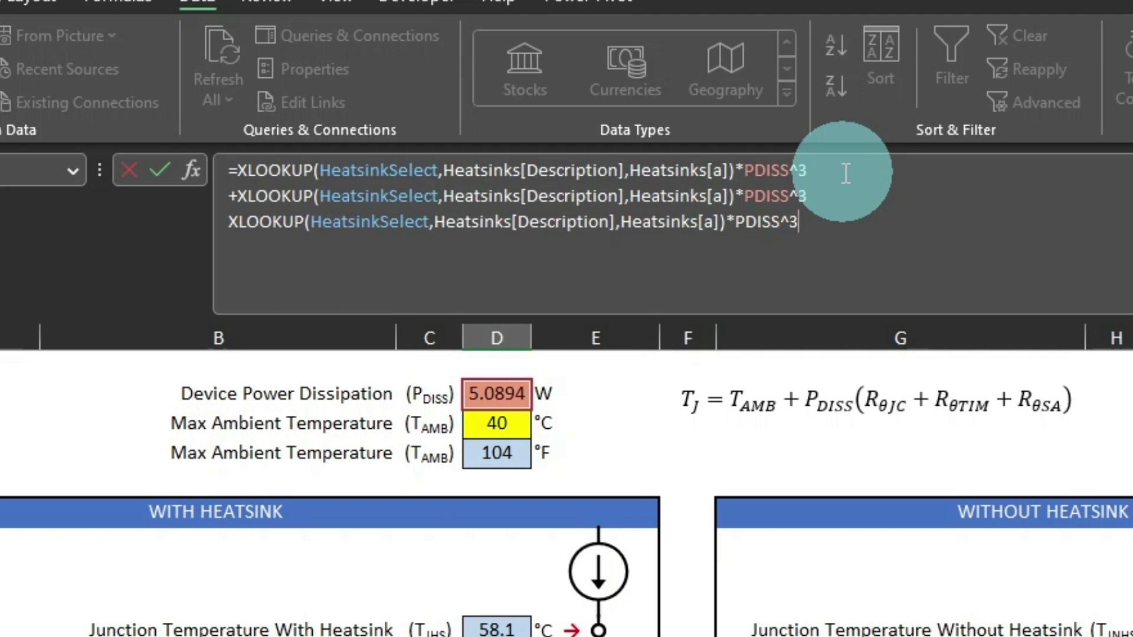
pyautogui.hotkey('alt', 'Return')
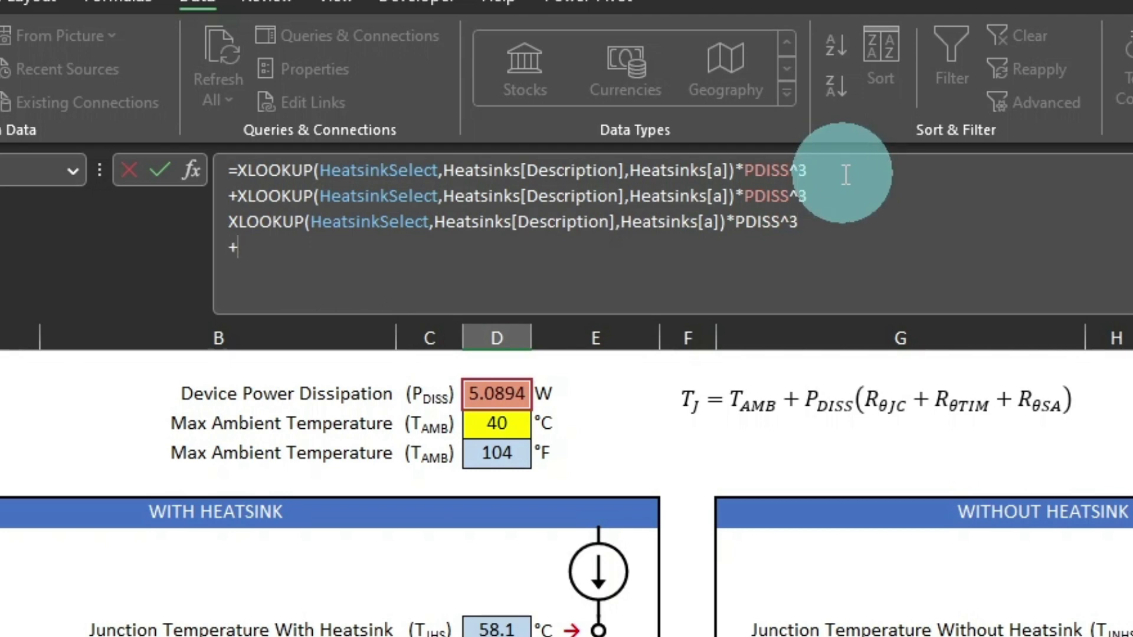
pyautogui.write('+')
pyautogui.hotkey('ctrl', 'v')
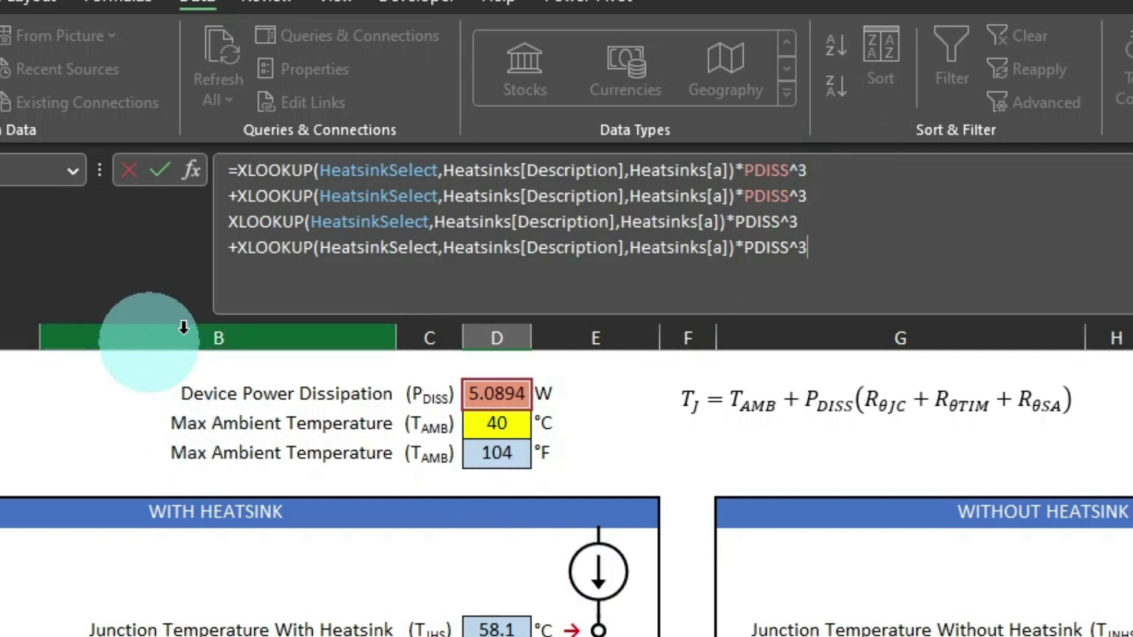
pyautogui.click(228, 230)
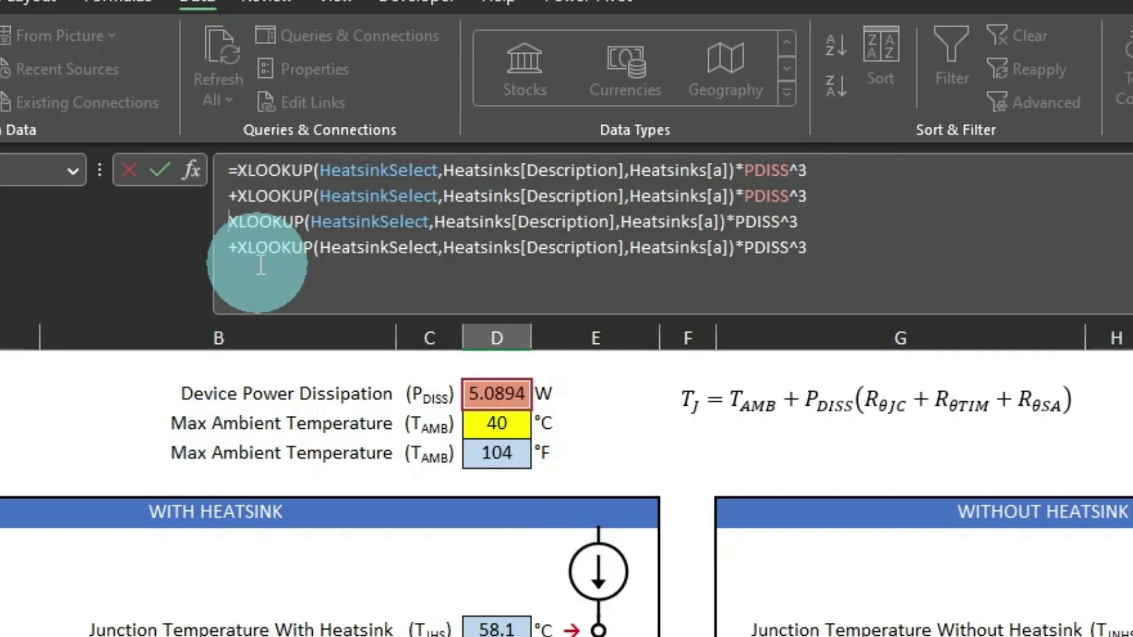
pyautogui.write('+')
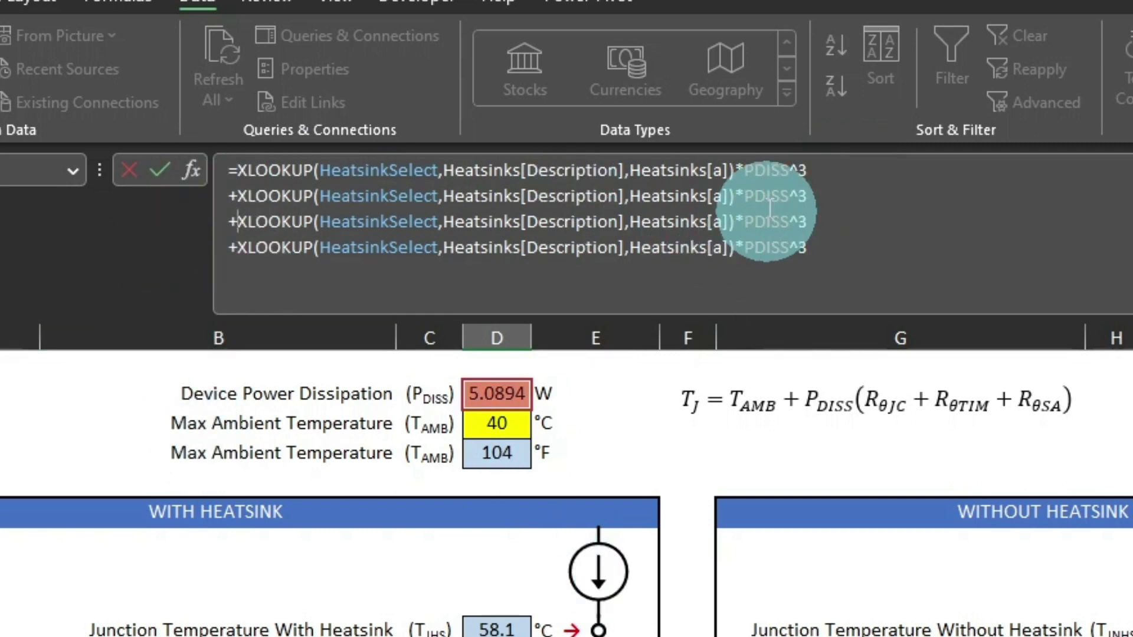
# Step: Change the formula's second term to Heatsinks[b] with PDISS^2, and its third term to Heatsinks[c] with plain PDISS
pyautogui.click(723, 197)
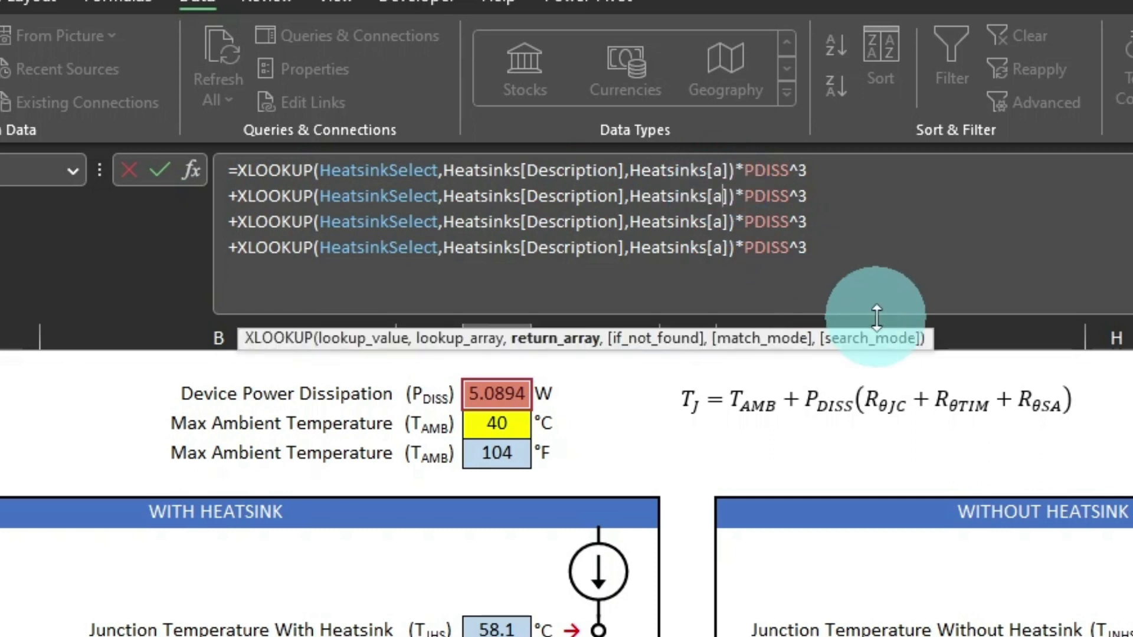
pyautogui.write('b')
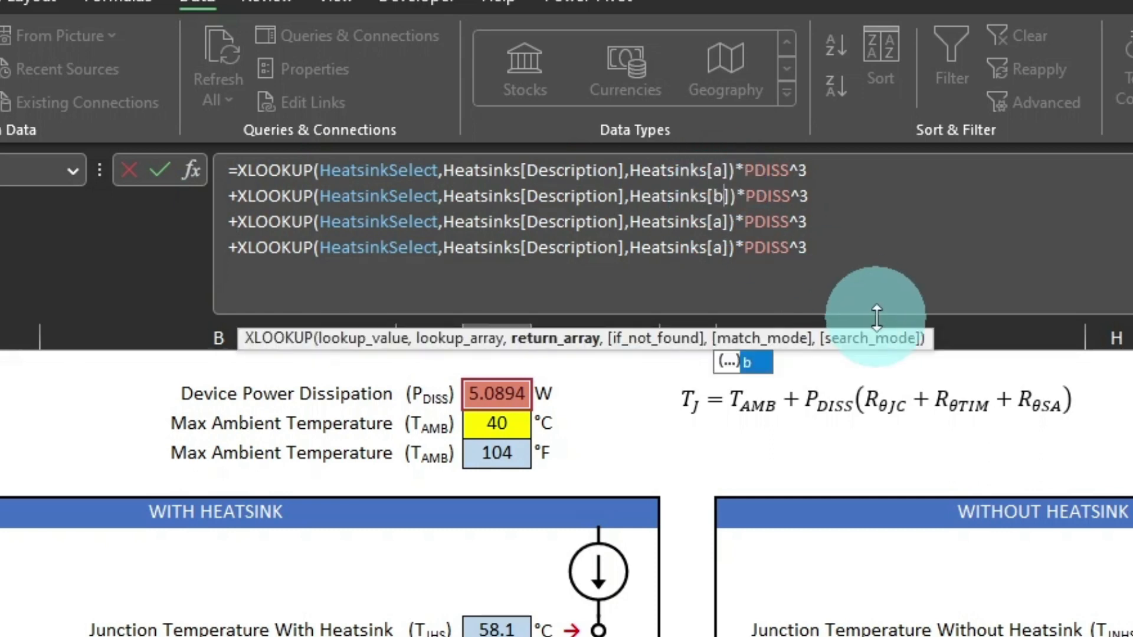
pyautogui.click(804, 196)
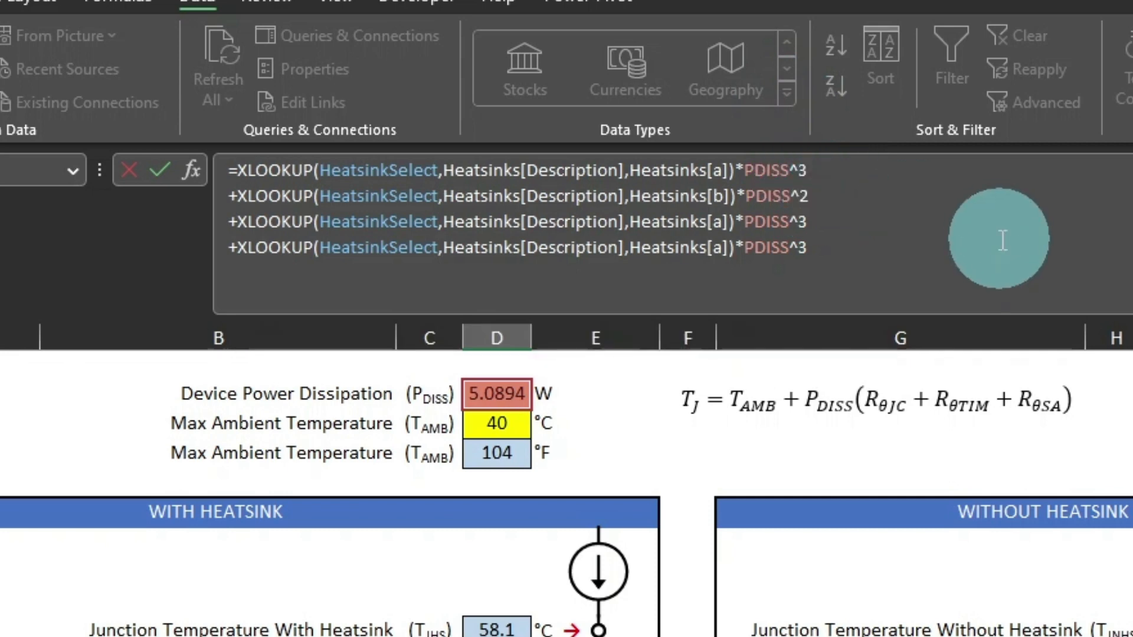
pyautogui.click(717, 225)
pyautogui.press('Delete')
pyautogui.write('c')
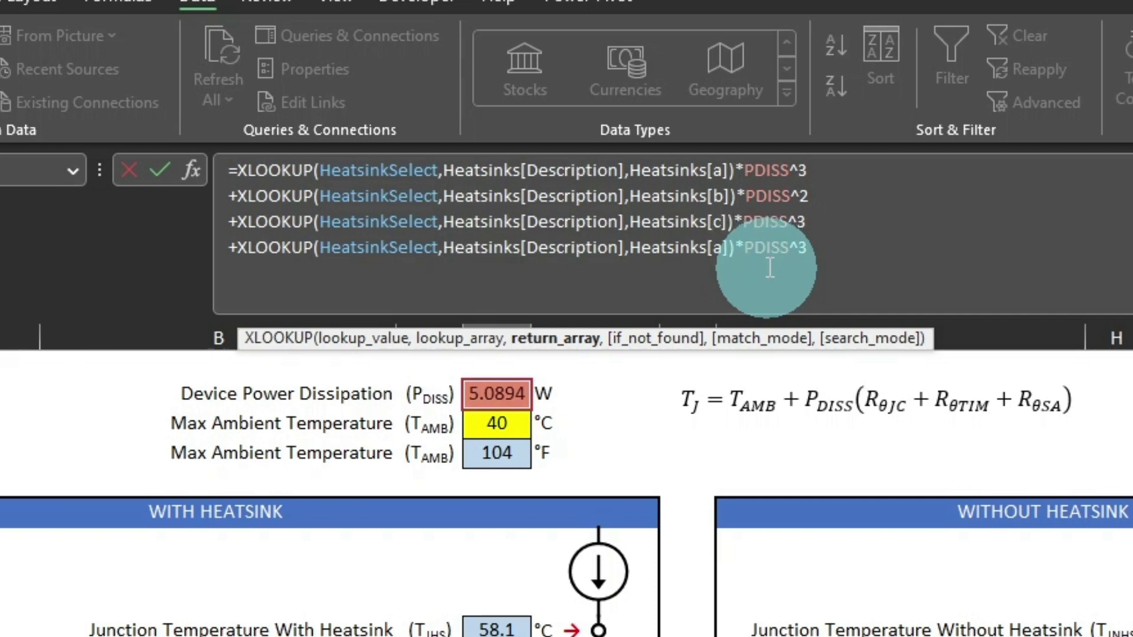
pyautogui.click(821, 229)
pyautogui.press('BackSpace')
pyautogui.press('BackSpace')
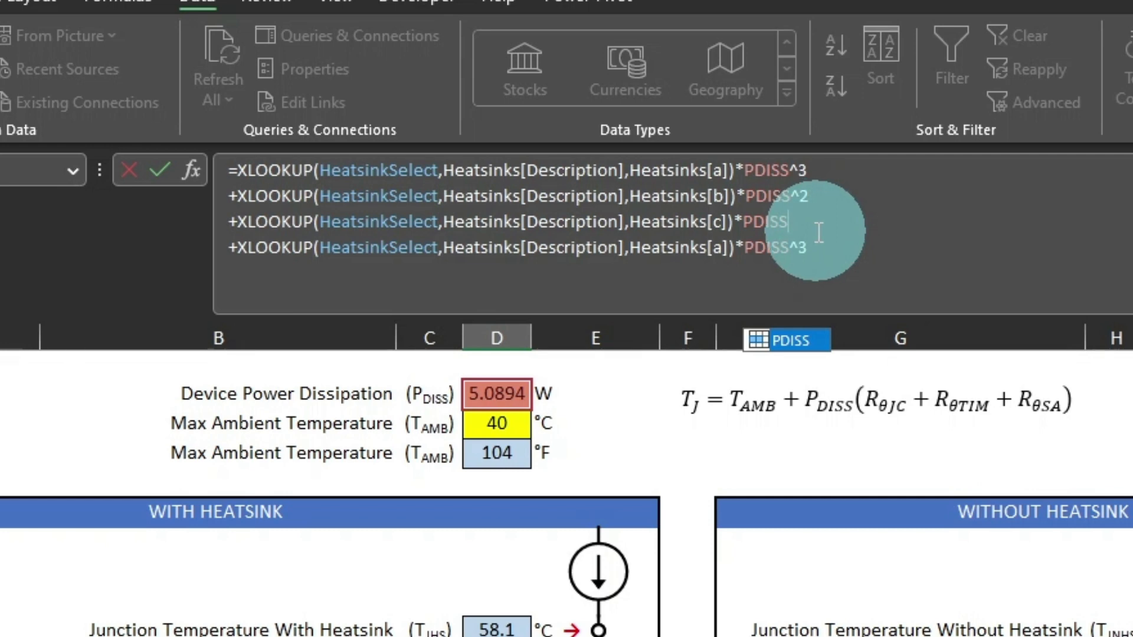
# Step: Change the formula's fourth term to return Heatsinks[d], remove its PDISS^3 multiplier, and commit the formula
pyautogui.click(736, 248)
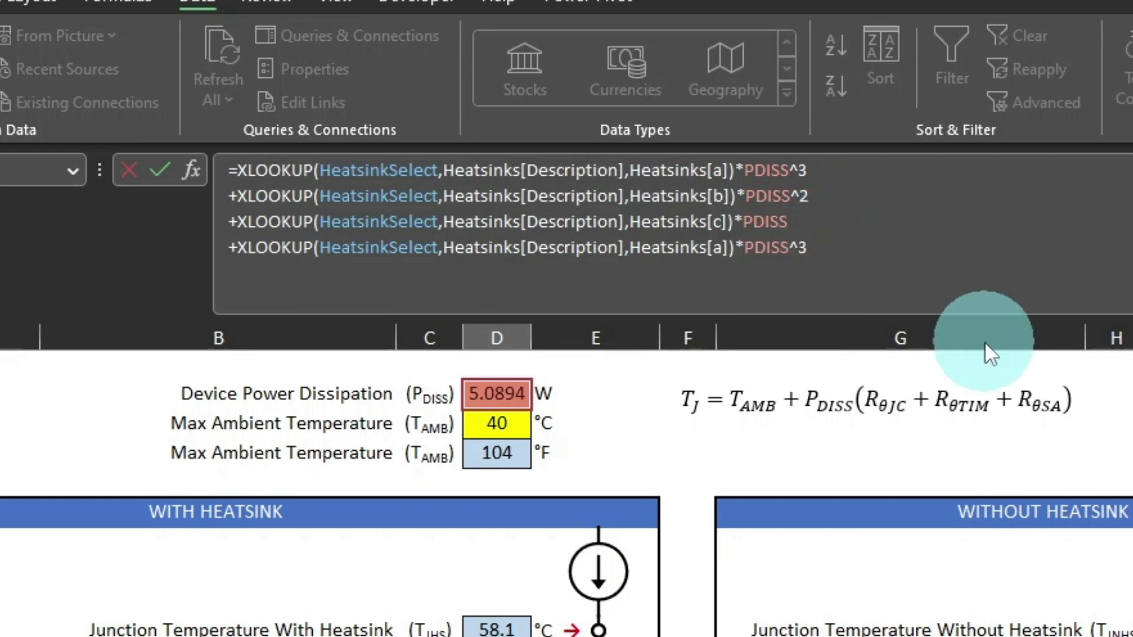
pyautogui.click(714, 244)
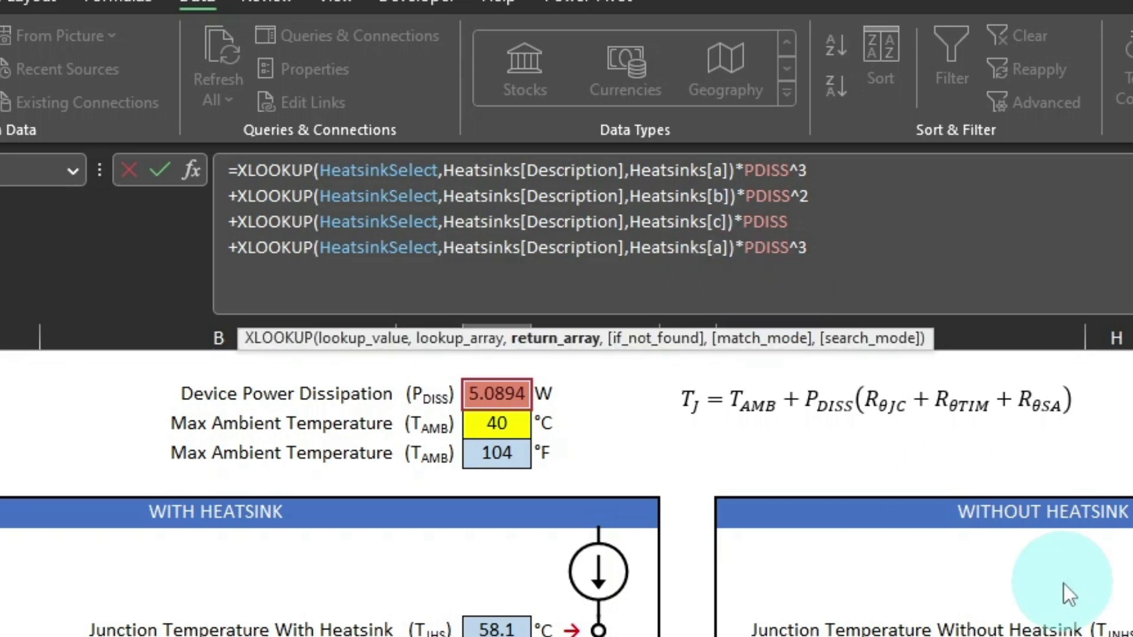
pyautogui.hotkey('shift', 'Right')
pyautogui.write('d')
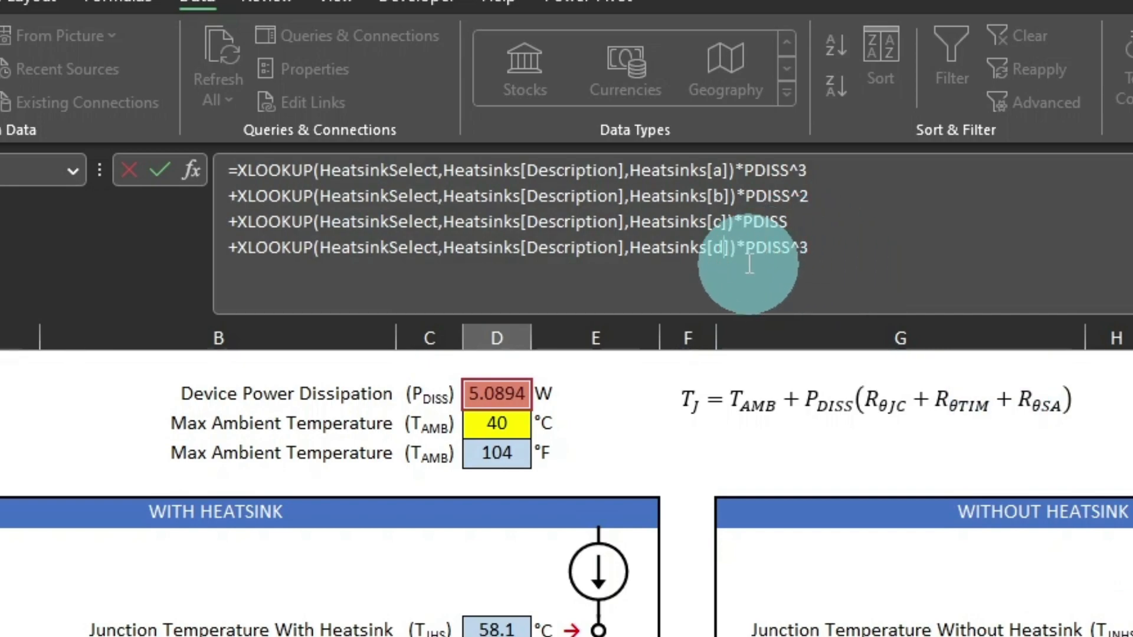
pyautogui.click(741, 249)
pyautogui.moveTo(741, 249); pyautogui.dragTo(835, 252)
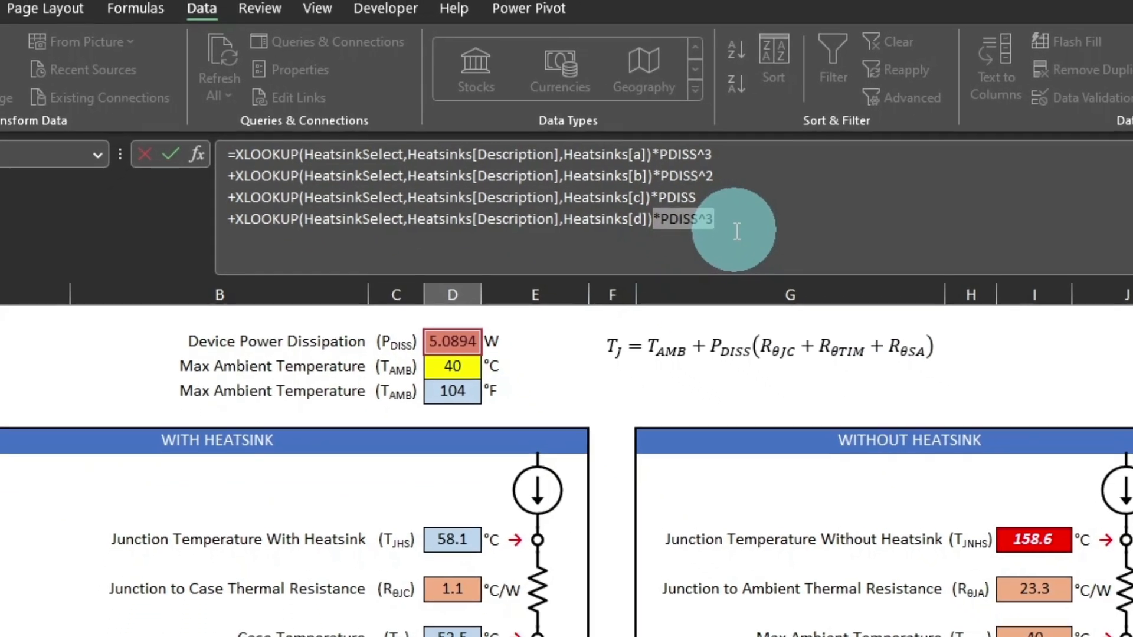
pyautogui.press('Delete')
pyautogui.press('Return')
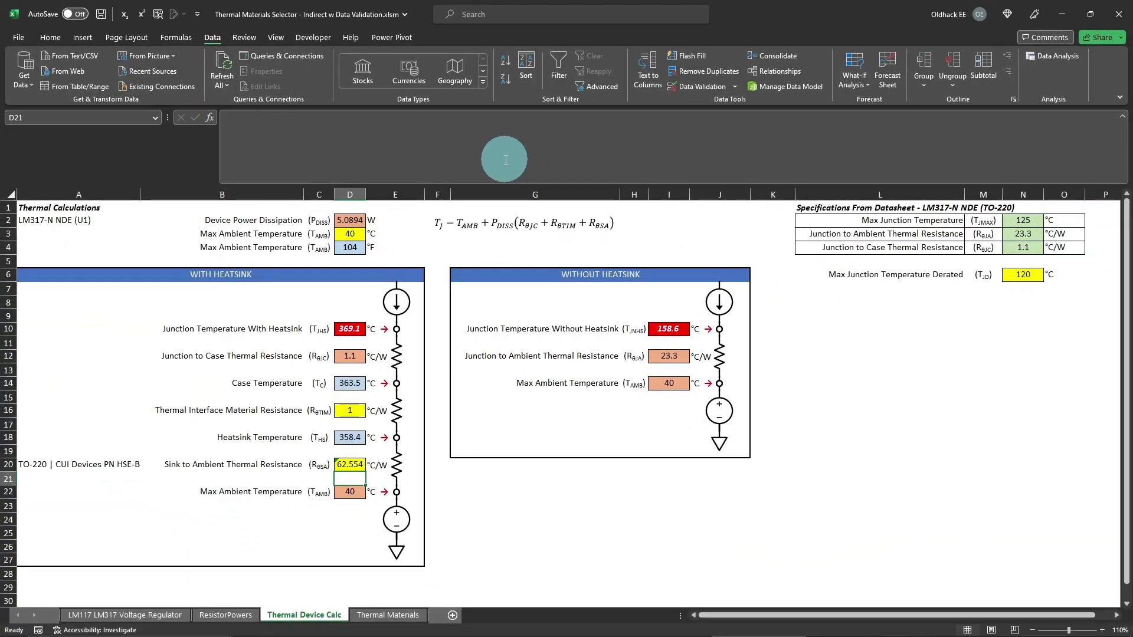
# Step: Enclose the four-term sum in D20 in parentheses and divide it by PDISS
pyautogui.press('Up')
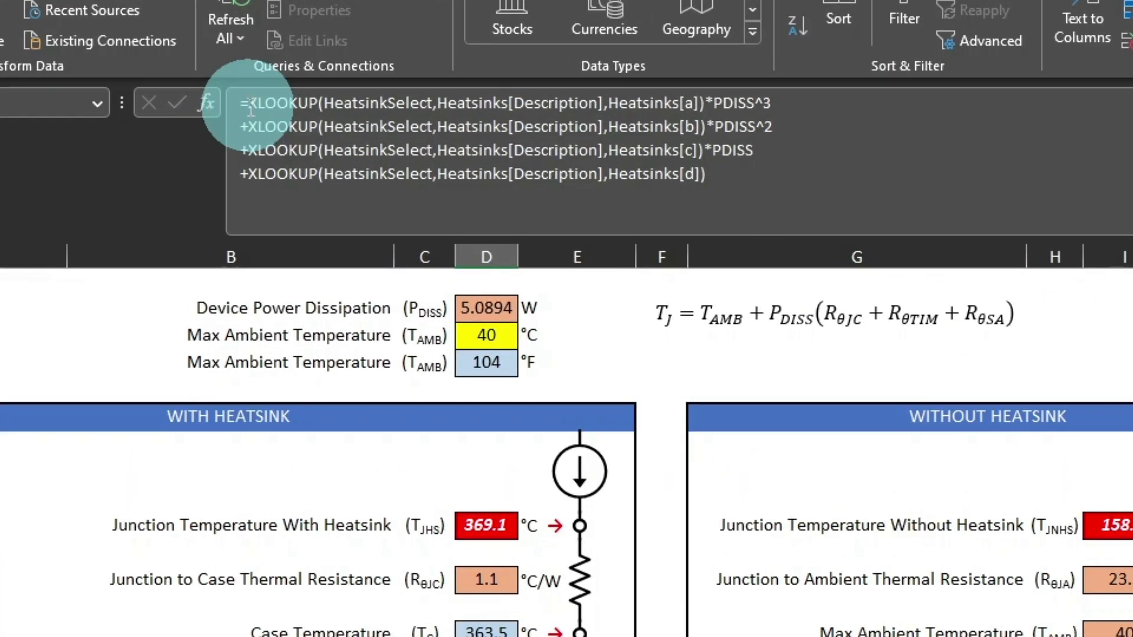
pyautogui.click(235, 106)
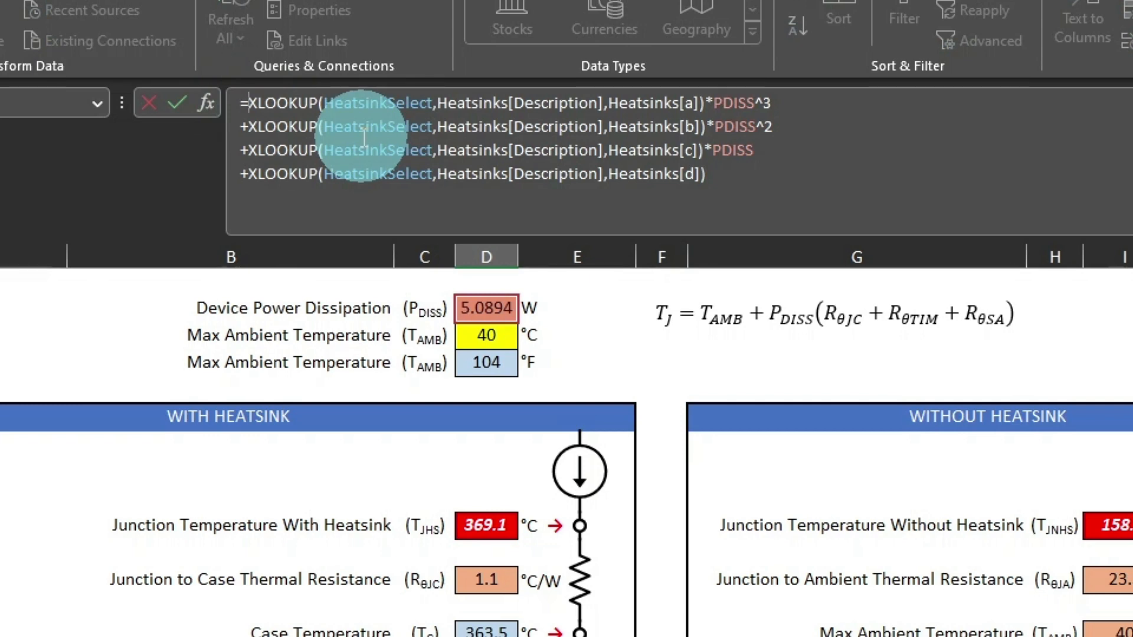
pyautogui.write('(')
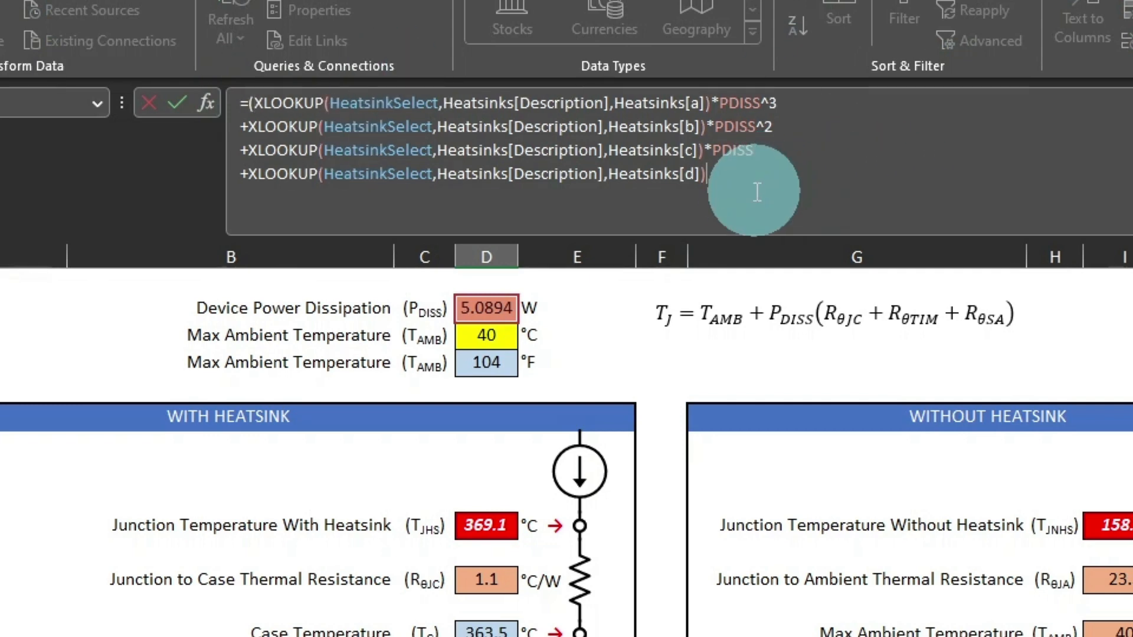
pyautogui.write(')/')
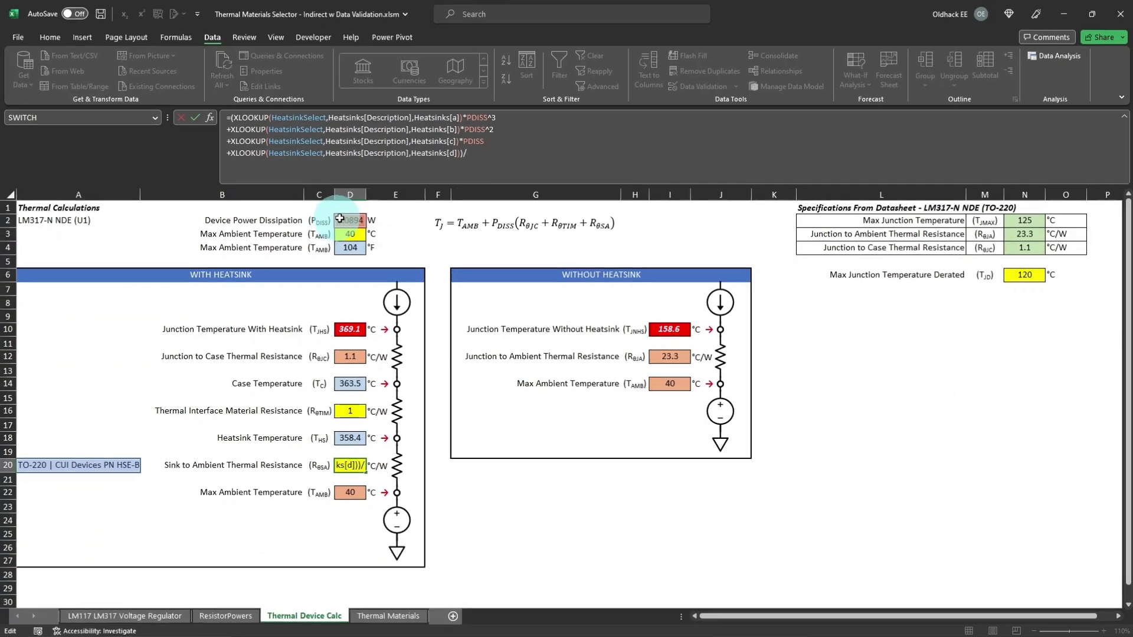
pyautogui.click(370, 242)
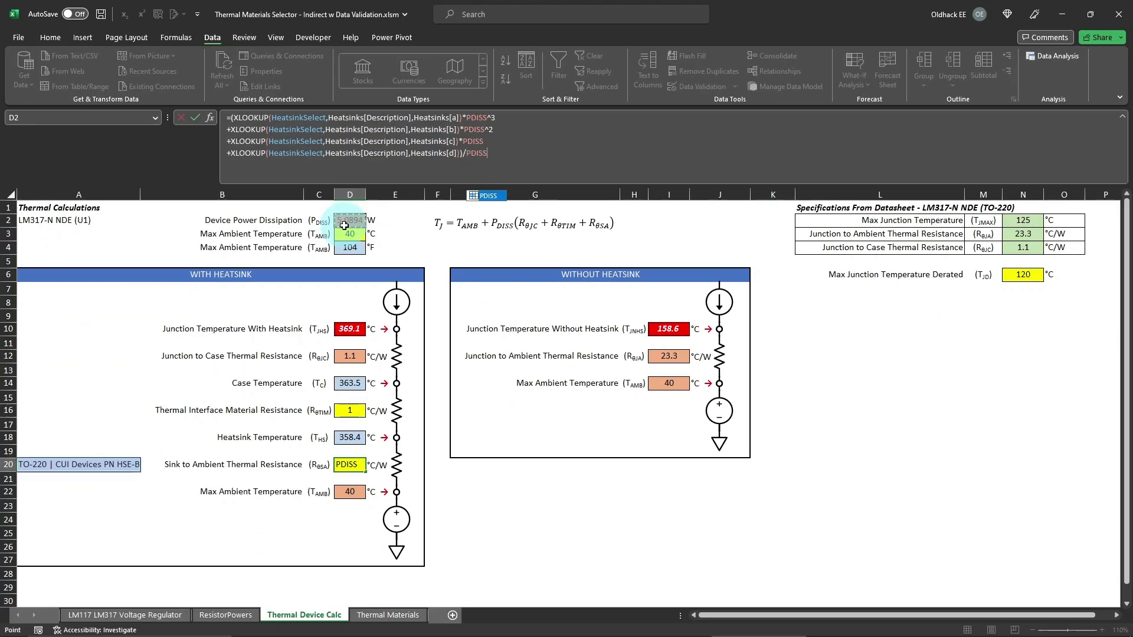
pyautogui.press('Return')
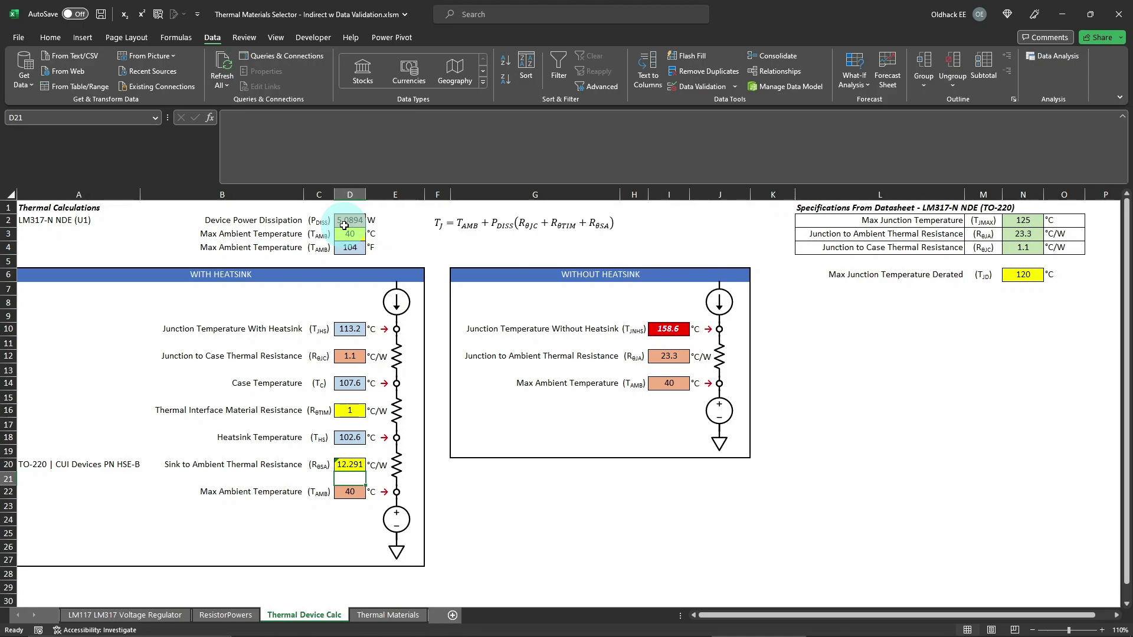
# Step: Check the error options for D20's formula, and apply the OUTPUTS cell style to that Sink to Ambient Thermal Resistance cell
pyautogui.click(350, 464)
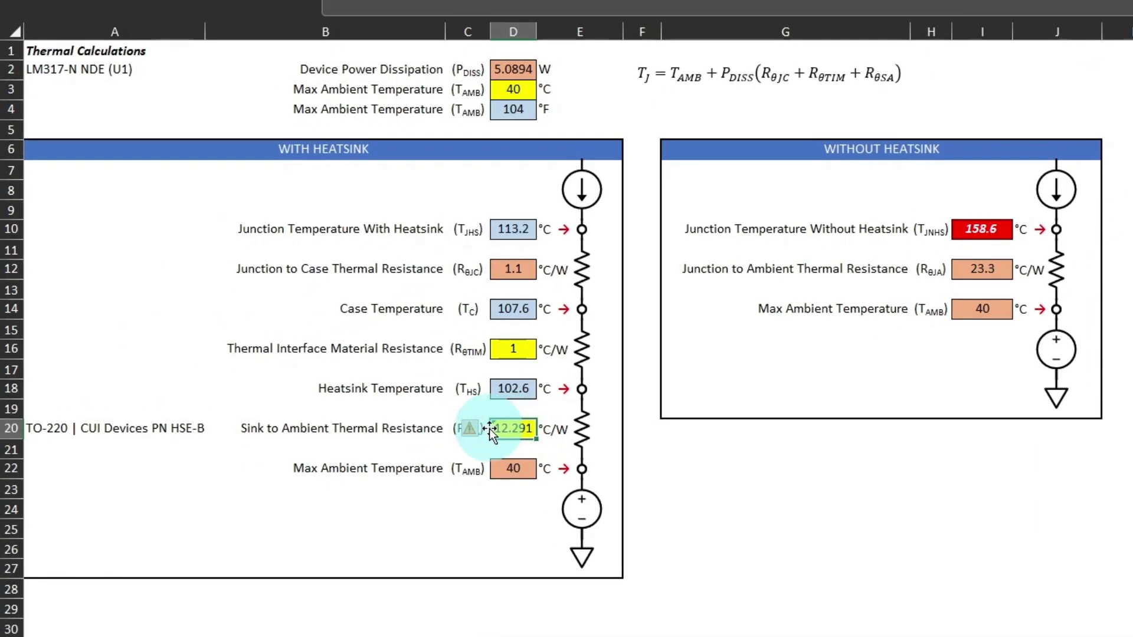
pyautogui.moveTo(477, 430)
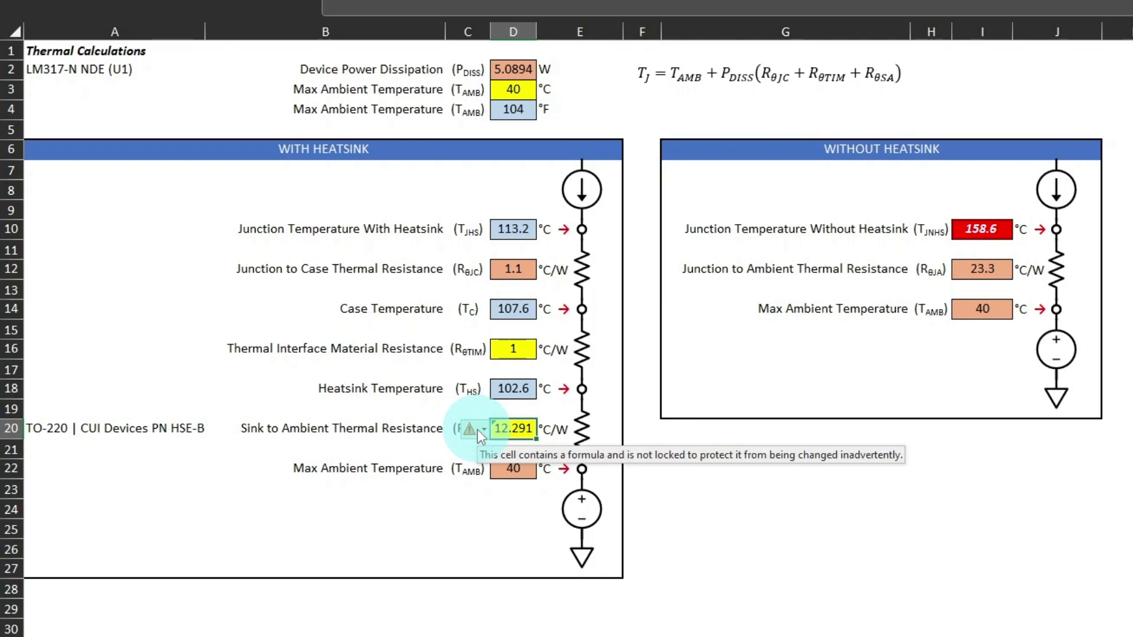
pyautogui.click(477, 429)
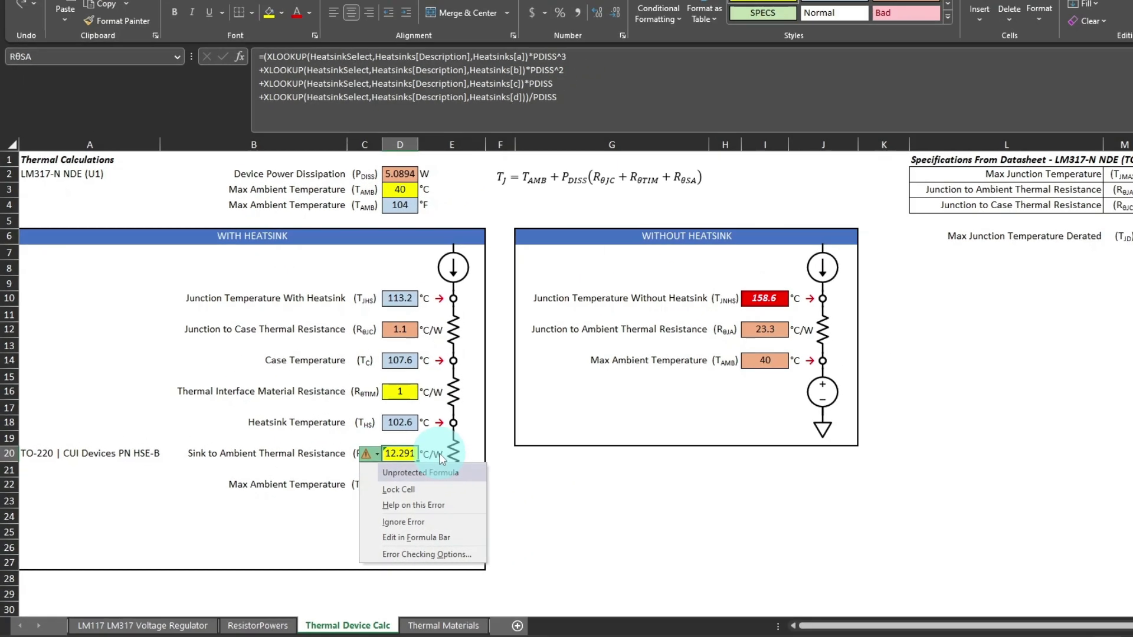
pyautogui.click(413, 453)
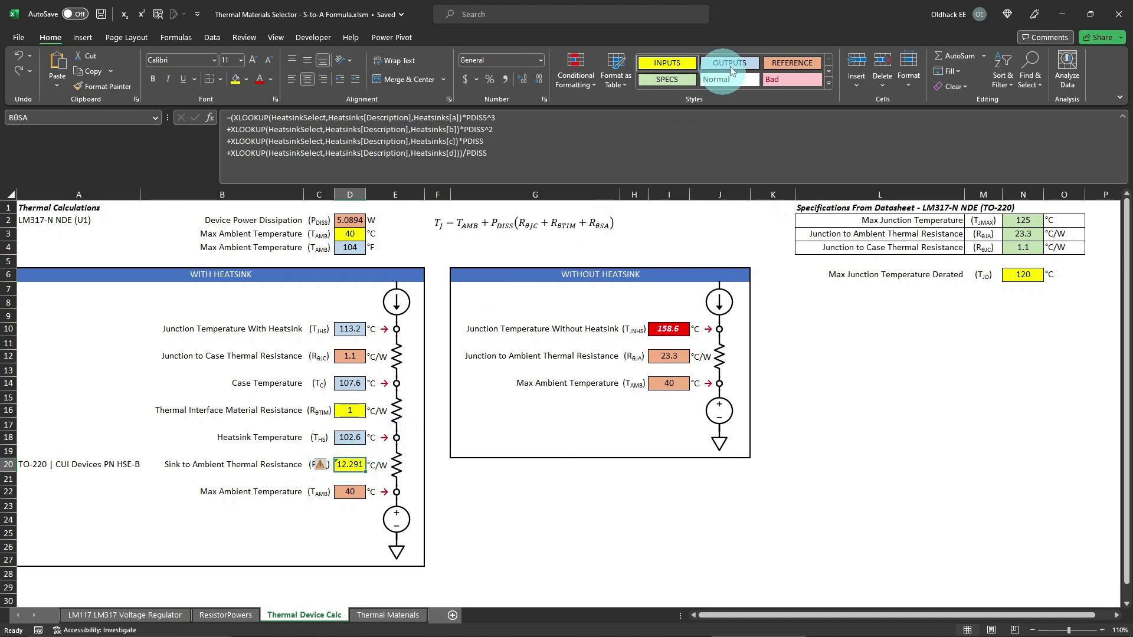
pyautogui.click(731, 71)
pyautogui.click(735, 67)
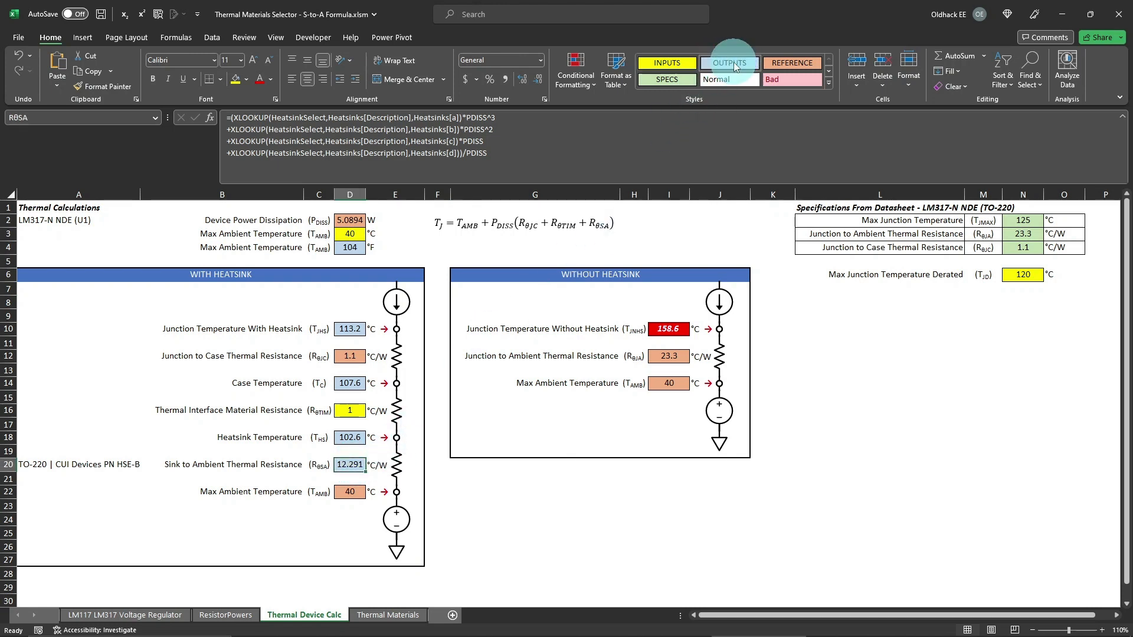
# Step: Apply the INPUTS cell style to the heatsink selector in A20, widen column A for it, and try its drop-down list
pyautogui.click(125, 467)
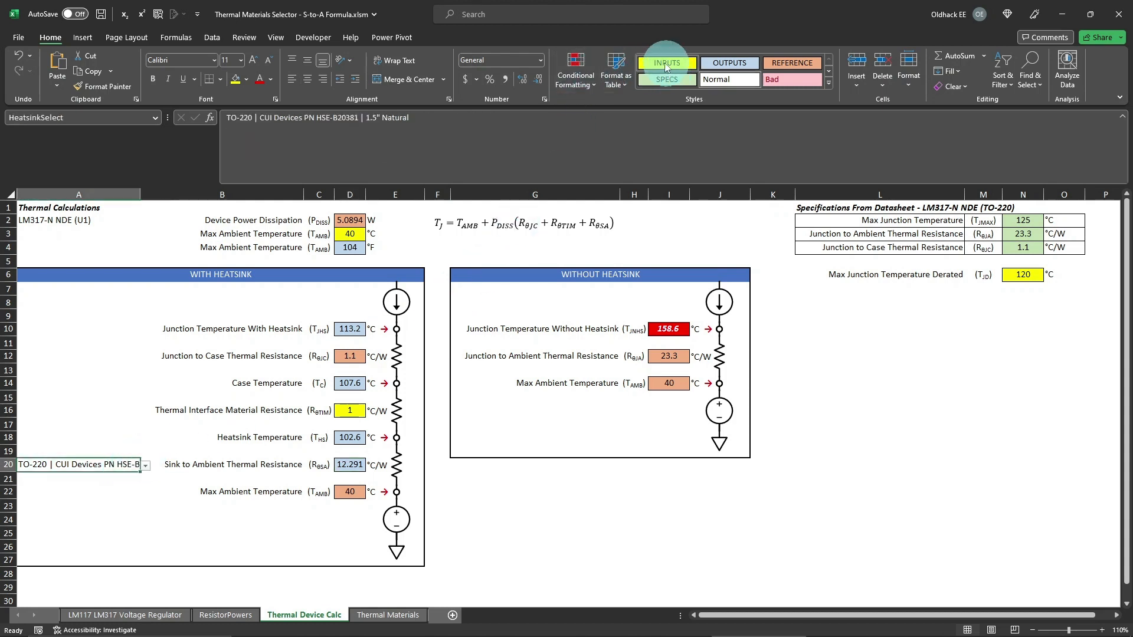
pyautogui.click(666, 65)
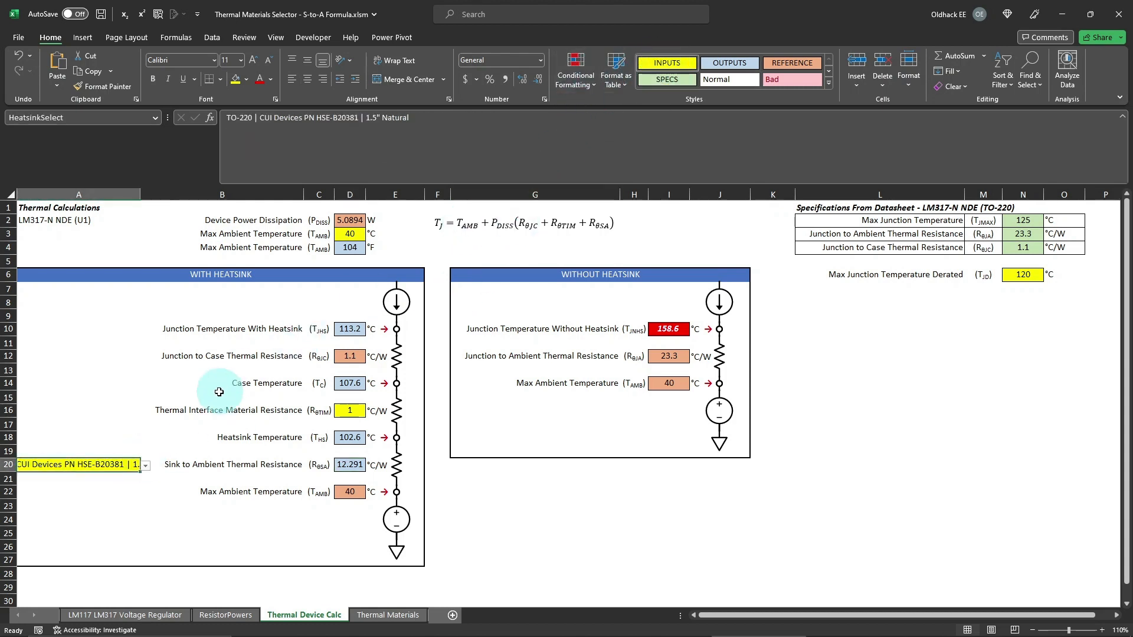
pyautogui.moveTo(141, 195); pyautogui.dragTo(178, 200)
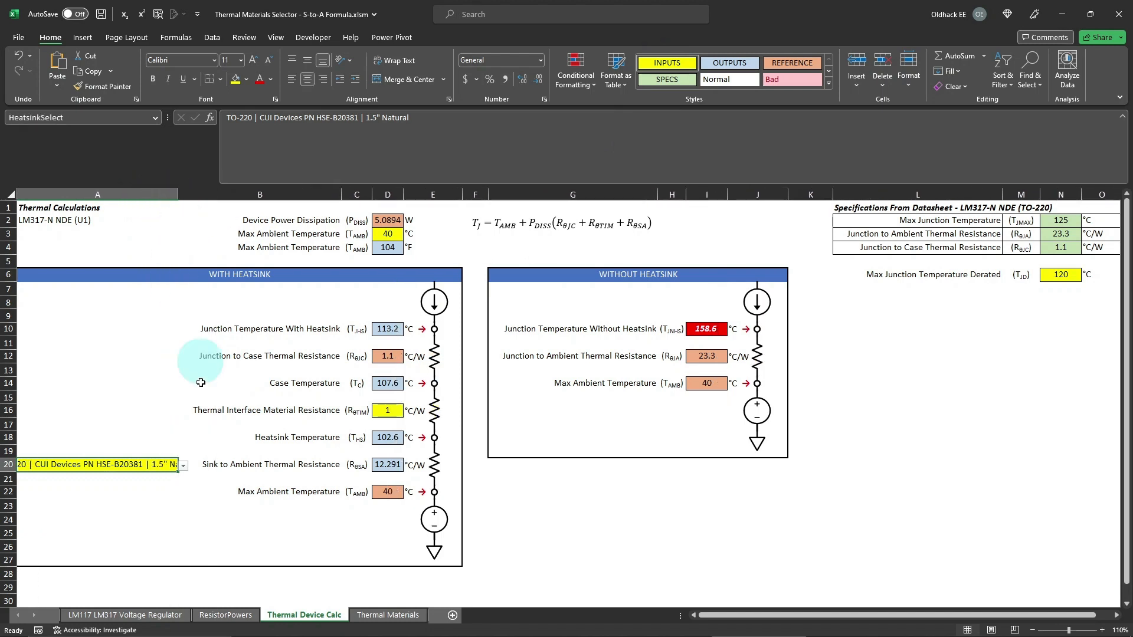
pyautogui.click(187, 468)
pyautogui.click(135, 510)
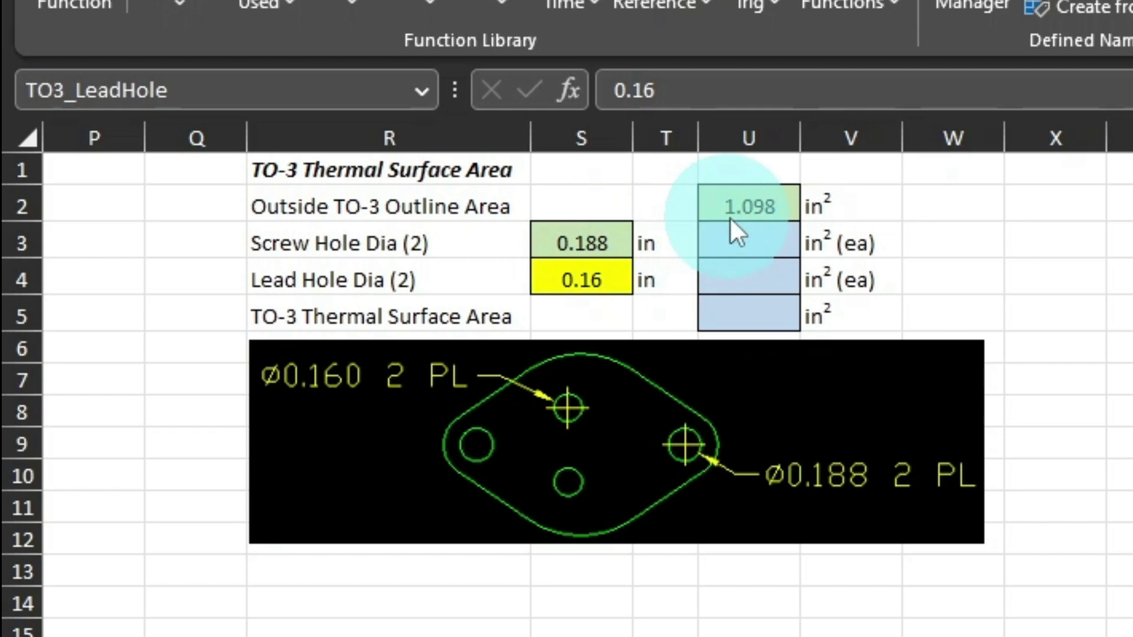
# Step: Calculate the TO-3 screw hole area in U3 with the formula =PI()*(TO3_ScrewHole/2)^2
pyautogui.click(594, 284)
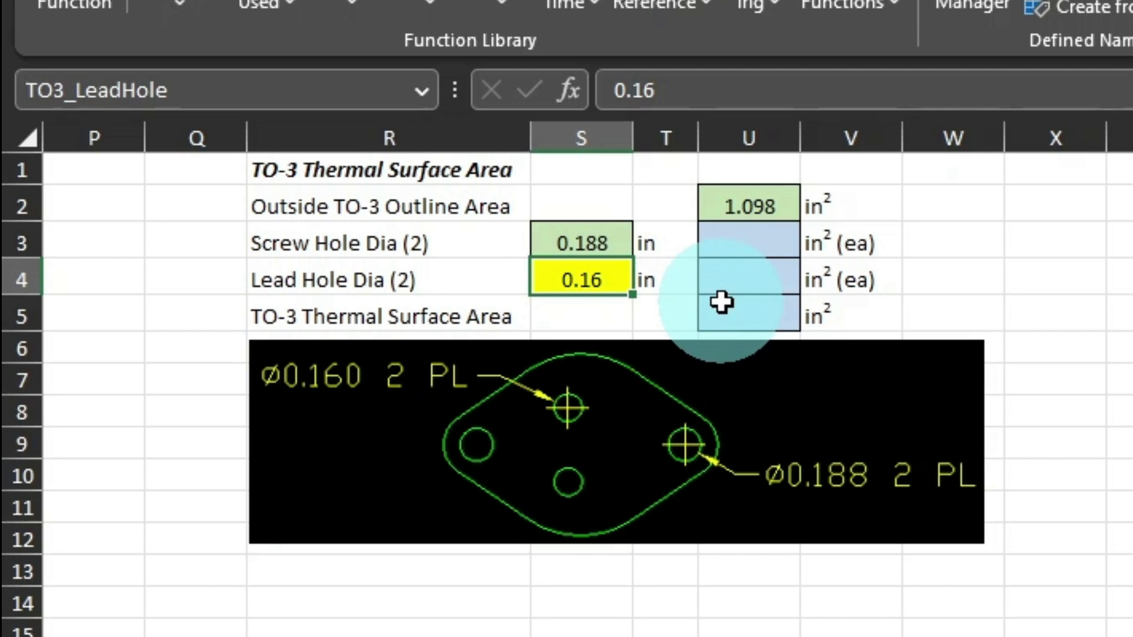
pyautogui.click(749, 239)
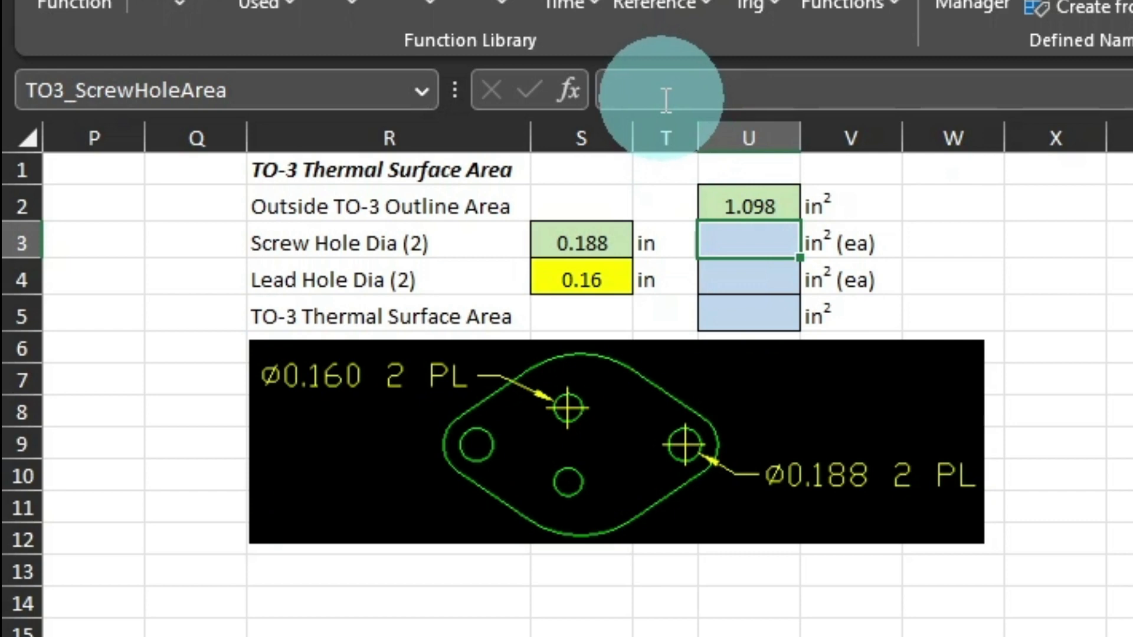
pyautogui.click(652, 91)
pyautogui.write('=')
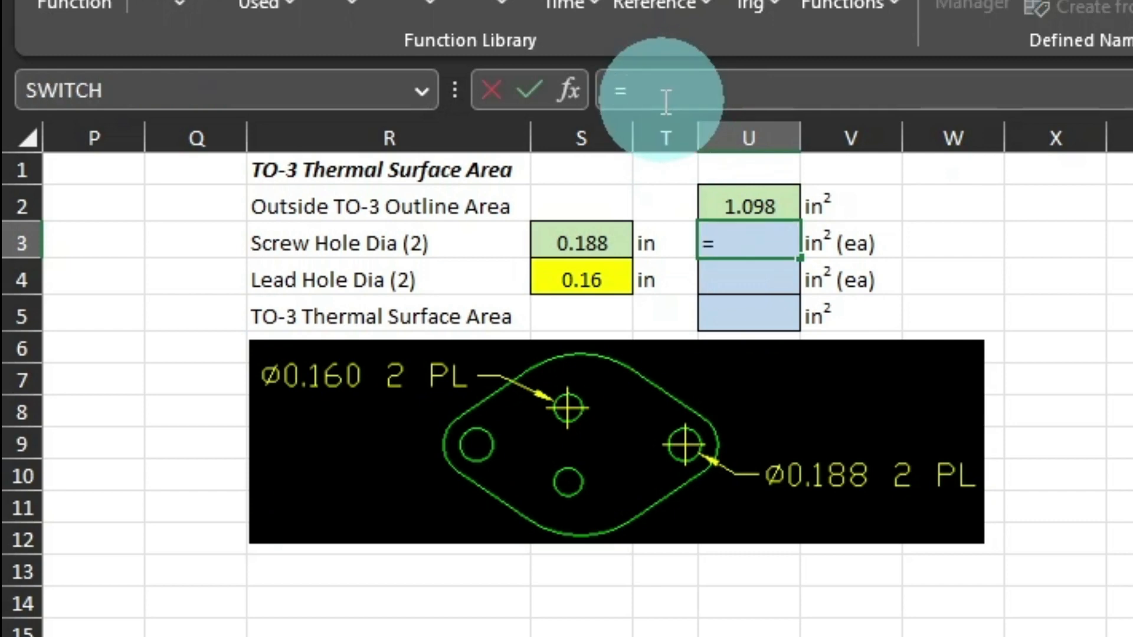
pyautogui.write('pi()')
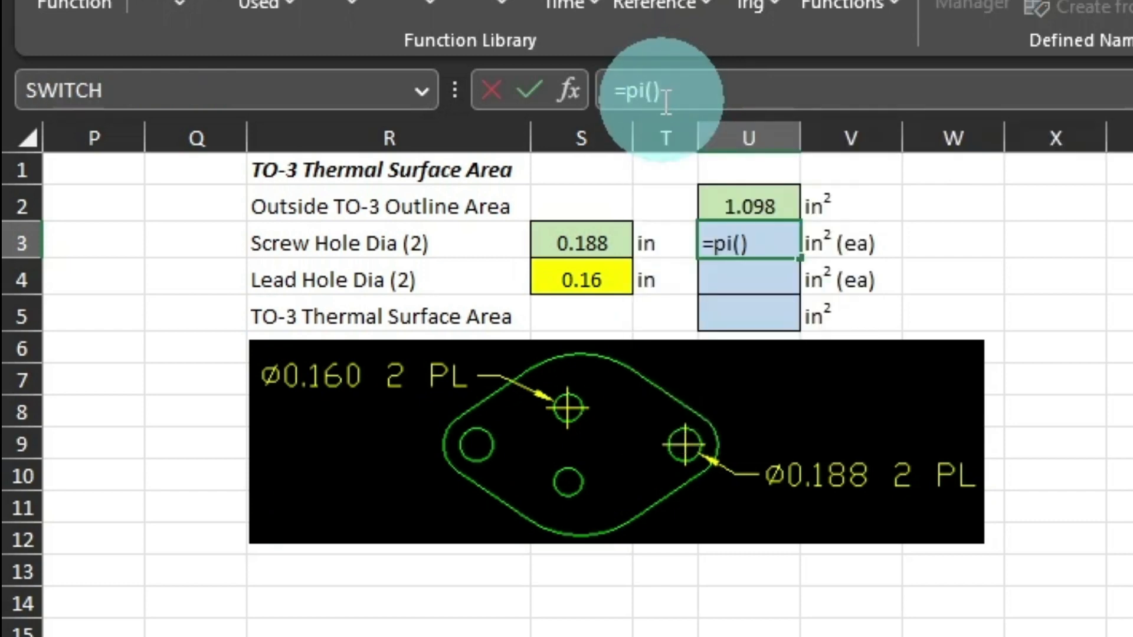
pyautogui.write('*(')
pyautogui.click(597, 243)
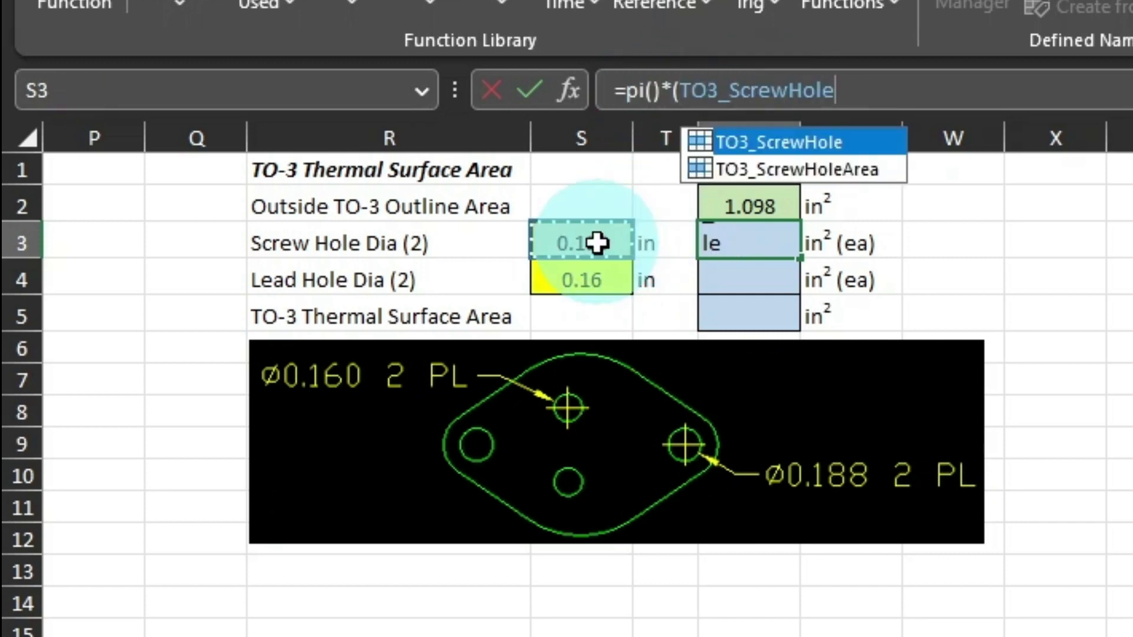
pyautogui.write('/2)^2')
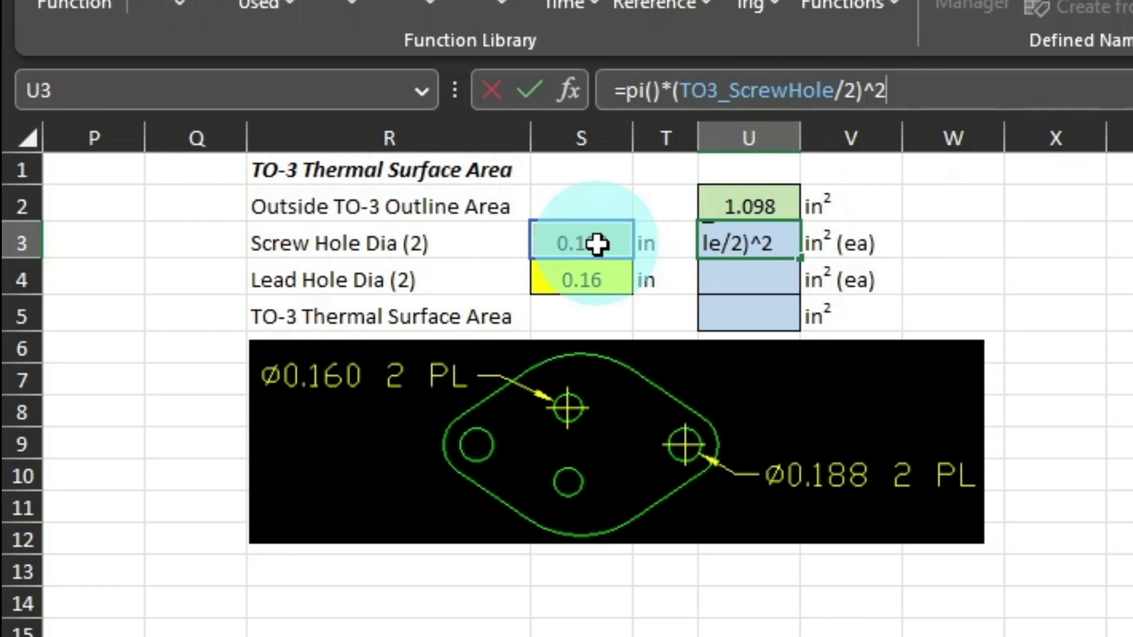
pyautogui.press('Return')
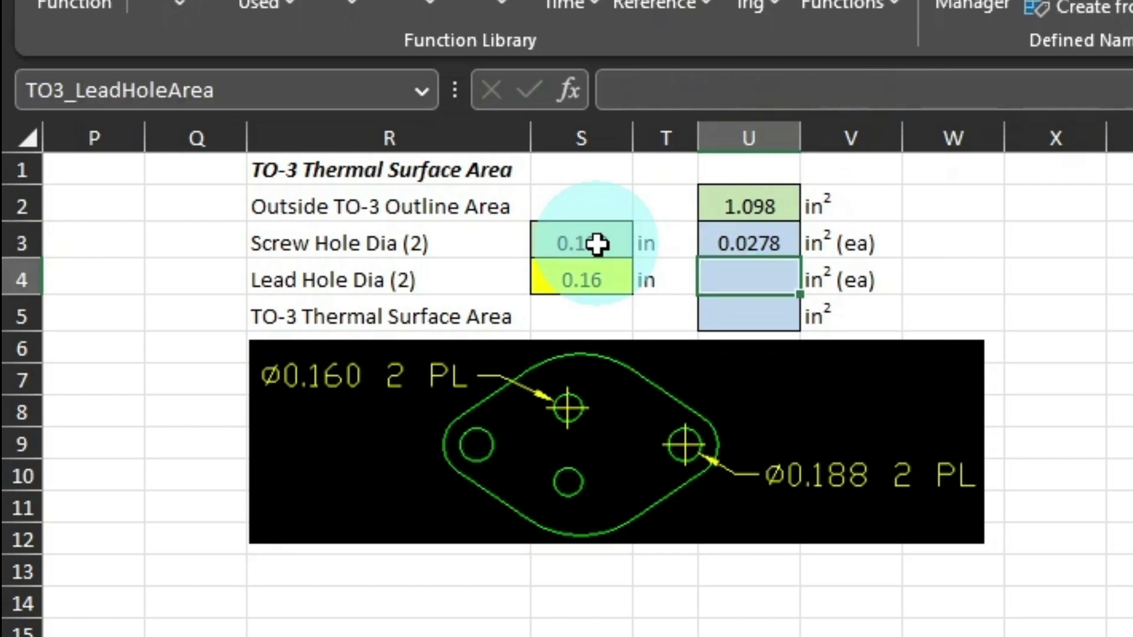
# Step: Calculate the TO-3 lead hole area in U4 as PI() times the square of half the lead hole diameter in S4
pyautogui.write('=pi()*(')
pyautogui.click(598, 283)
pyautogui.write('/2)^2')
pyautogui.press('Return')
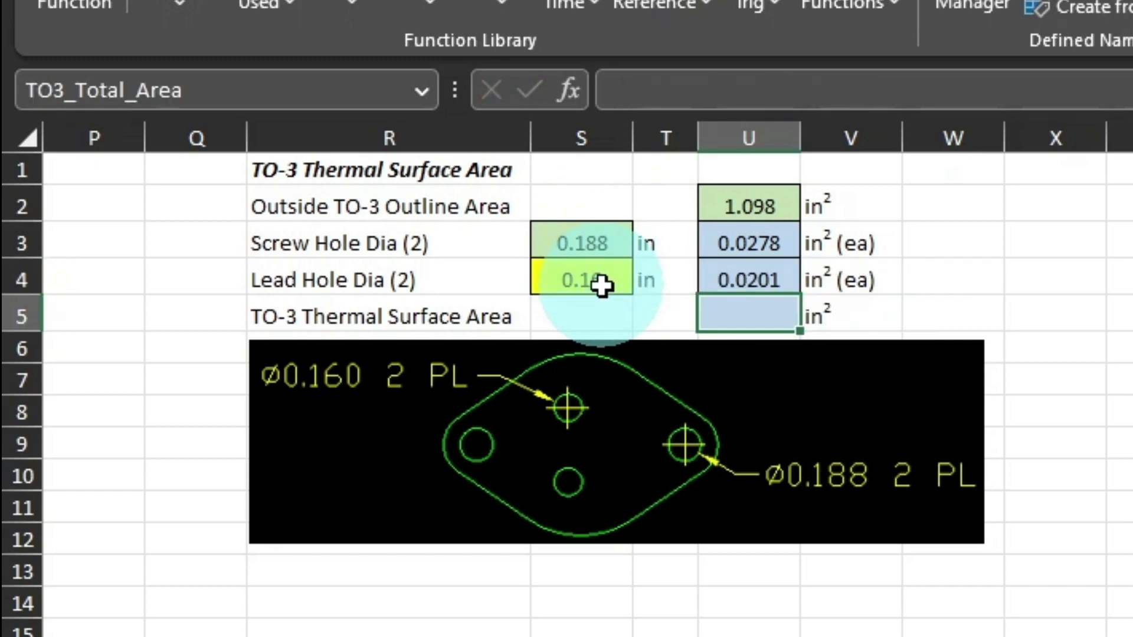
# Step: Calculate the TO-3 Thermal Surface Area in U5 with =TO3_Outline-TO3_ScrewHoleArea*2-TO3_LeadHoleArea*2
pyautogui.write('=')
pyautogui.press('Up')
pyautogui.press('Up')
pyautogui.press('Up')
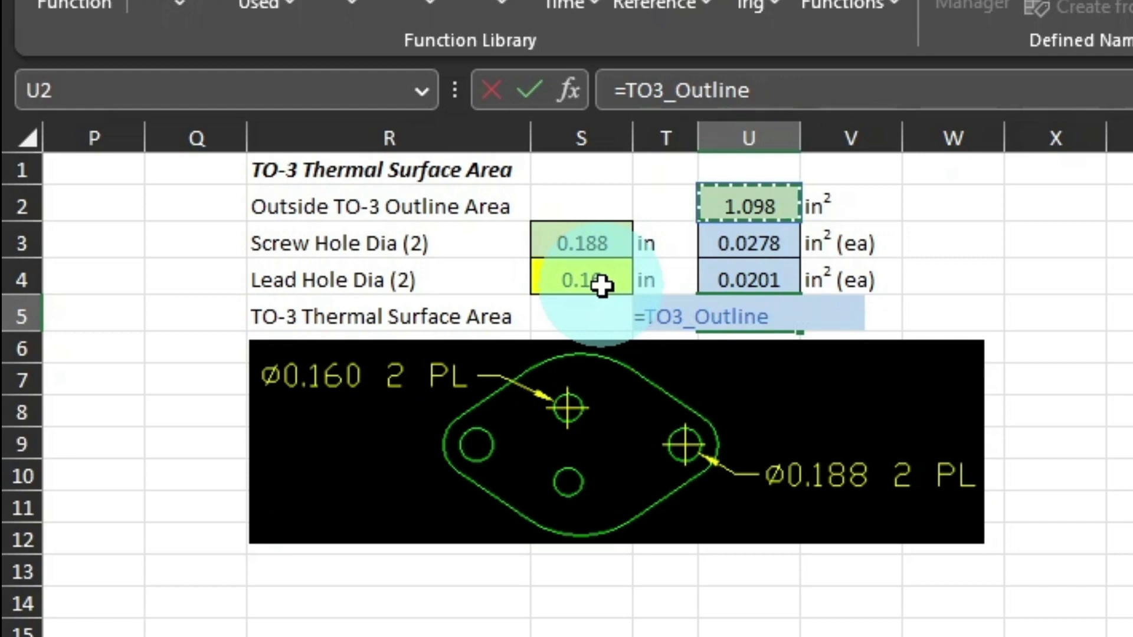
pyautogui.write('-')
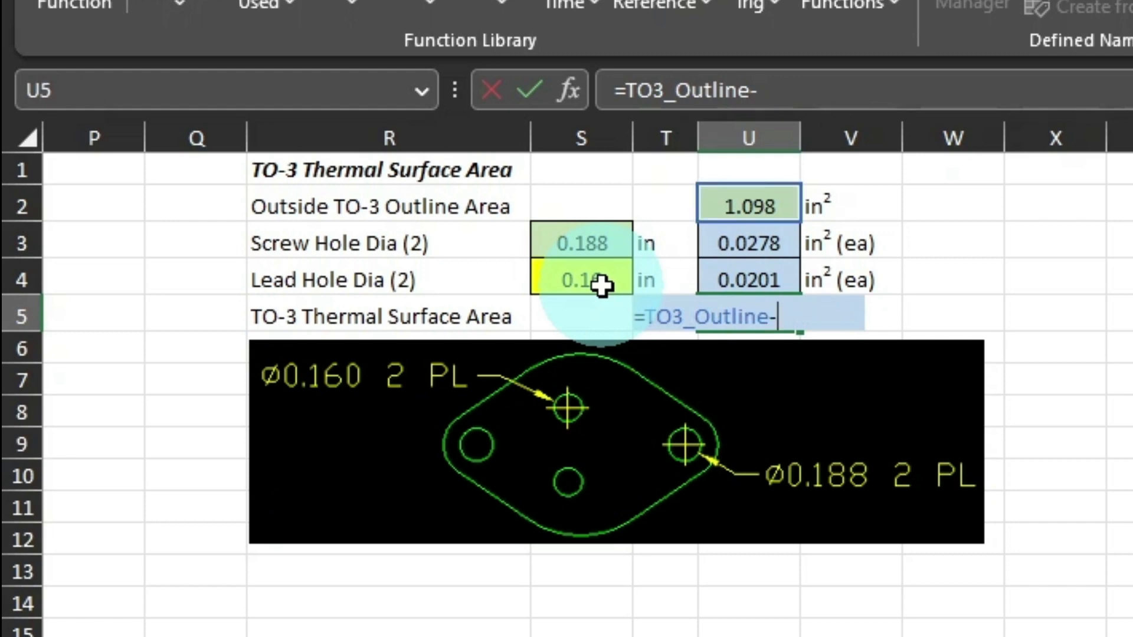
pyautogui.click(773, 250)
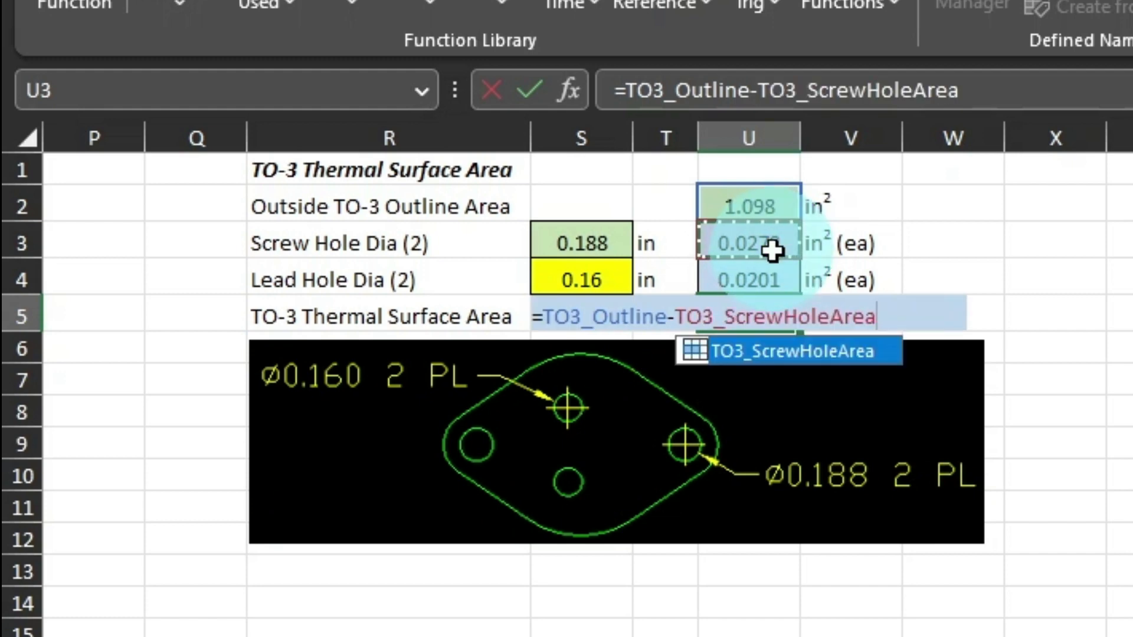
pyautogui.write('*')
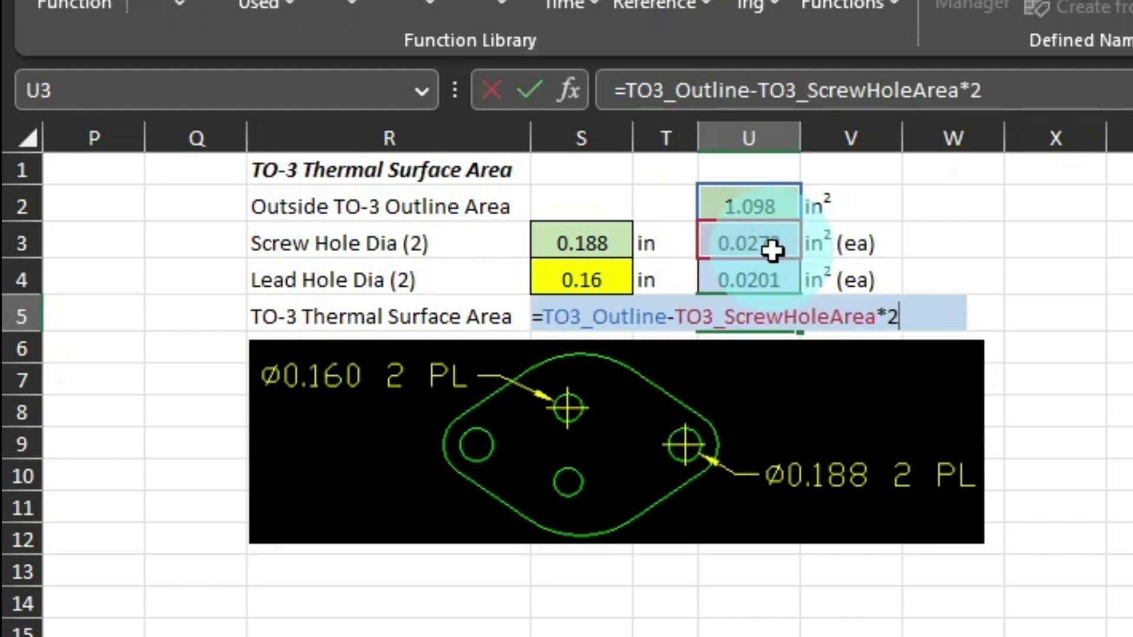
pyautogui.write('2-')
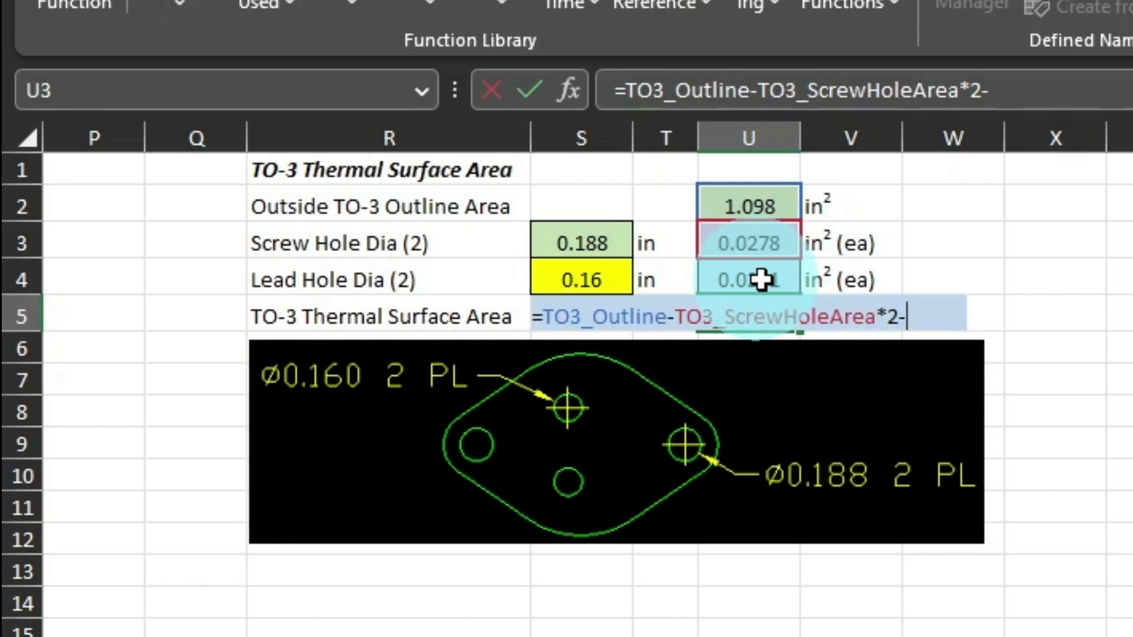
pyautogui.click(764, 282)
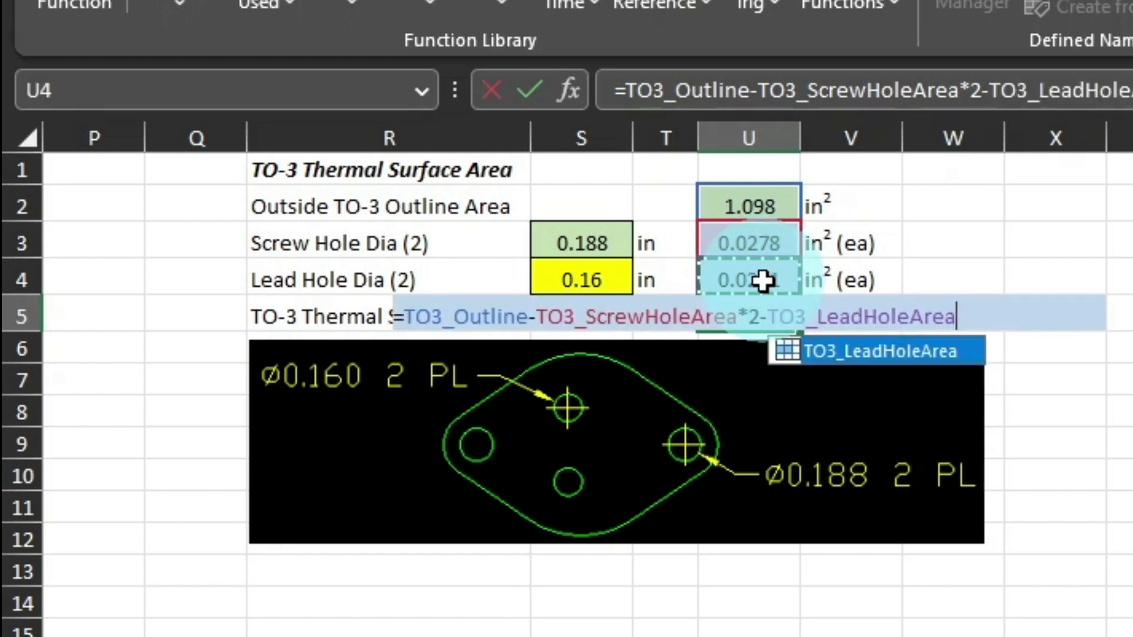
pyautogui.write('*')
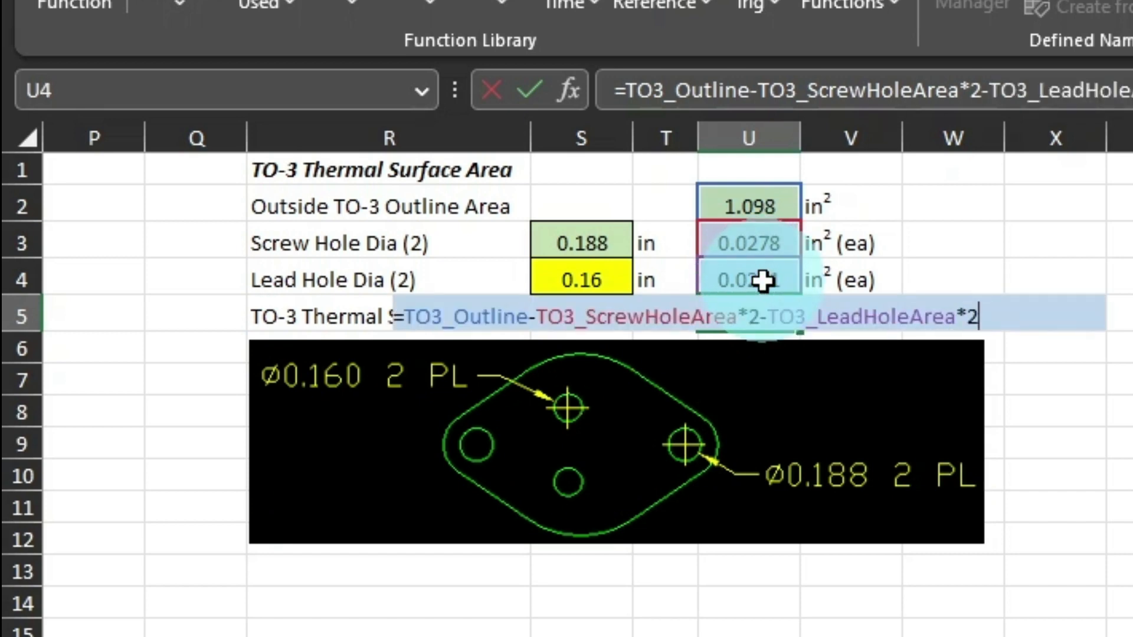
pyautogui.press('Return')
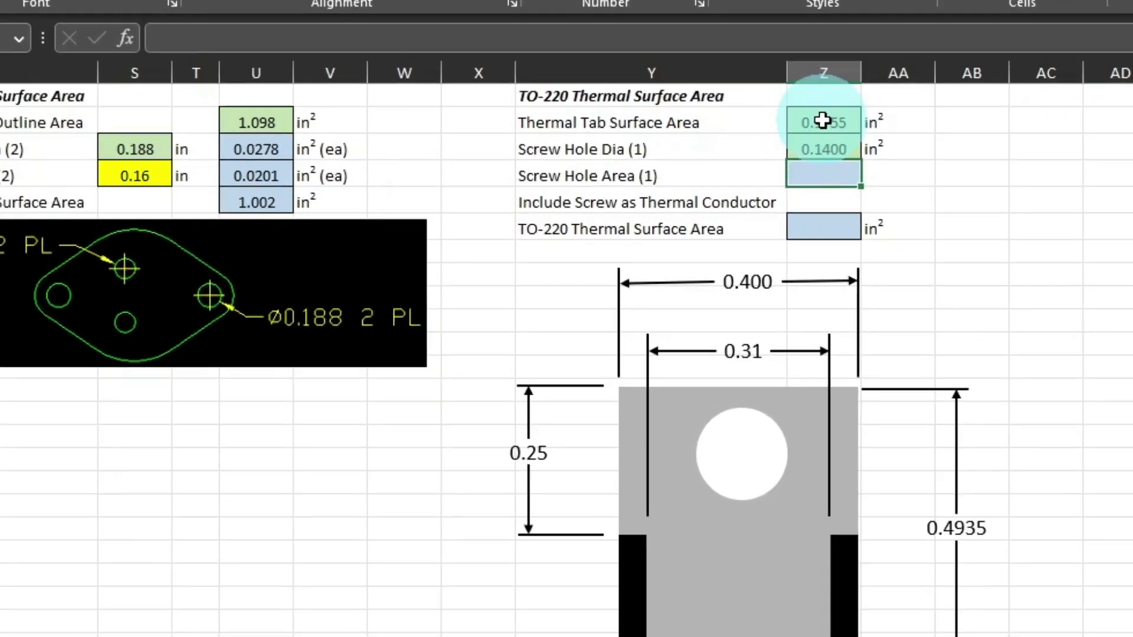
# Step: Examine the formula behind the TO-220 Thermal Tab Surface Area against the dimensions in the package drawing
pyautogui.click(805, 149)
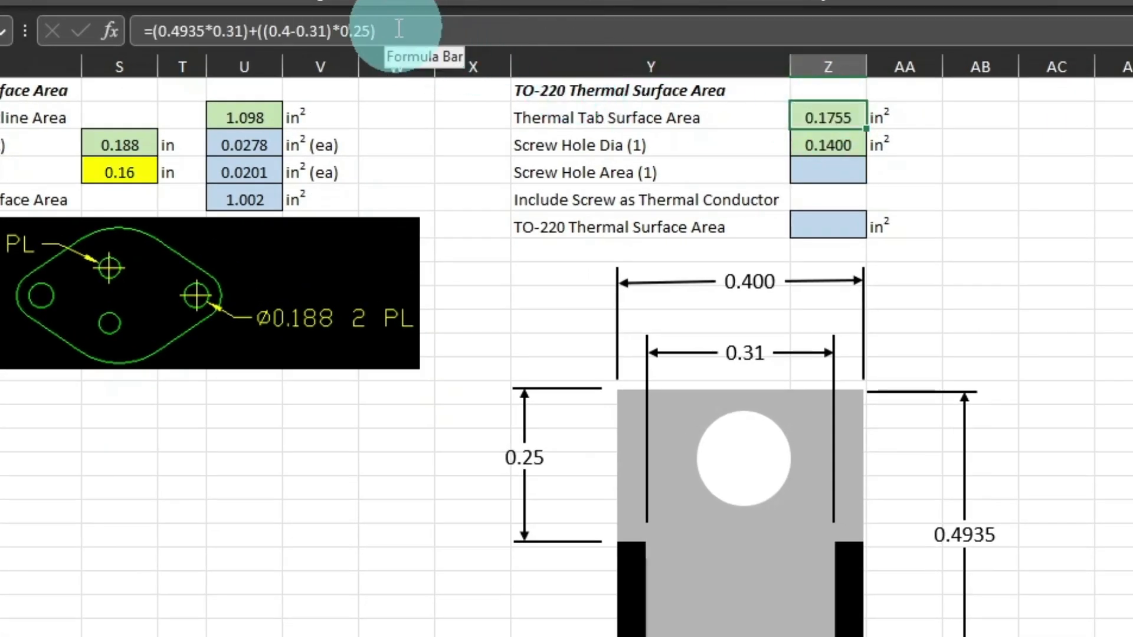
pyautogui.moveTo(397, 31); pyautogui.dragTo(30, 4)
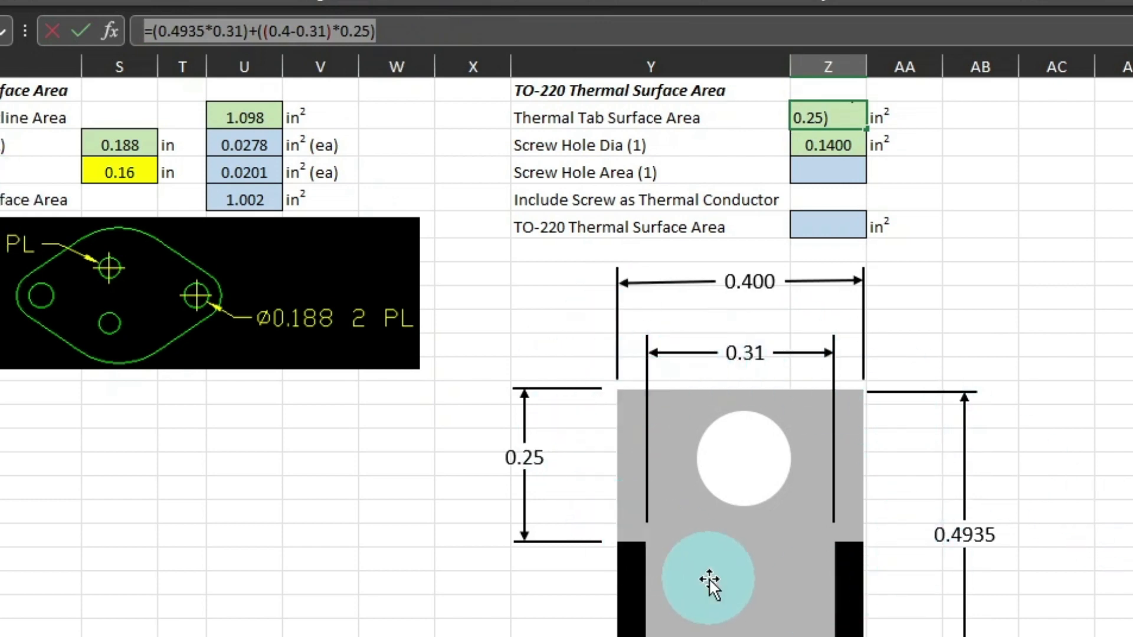
pyautogui.hotkey('ctrl', 'Return')
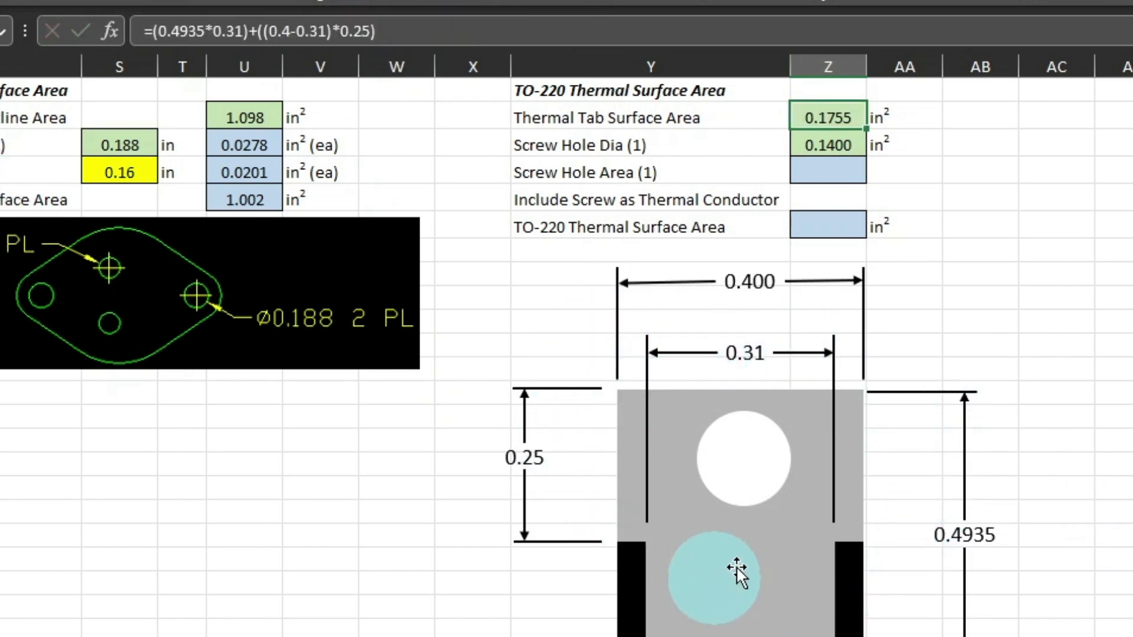
# Step: Calculate the TO-220 Screw Hole Area in column Z with the formula =PI()*(TO220ScrewDia/2)^2
pyautogui.click(836, 148)
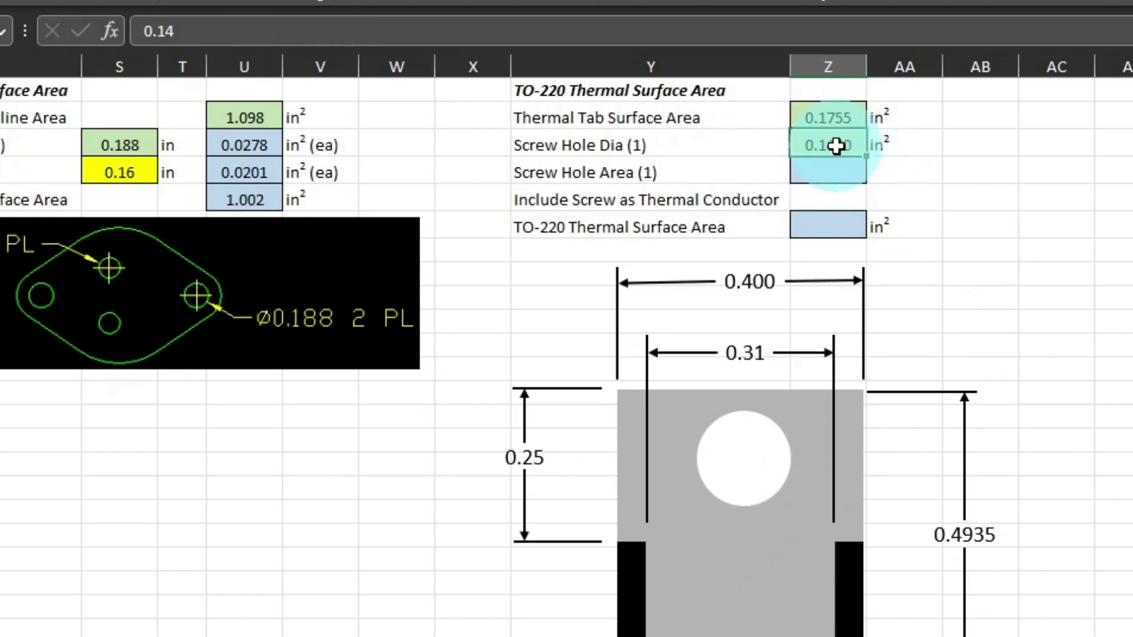
pyautogui.click(833, 172)
pyautogui.write('=pi()*(')
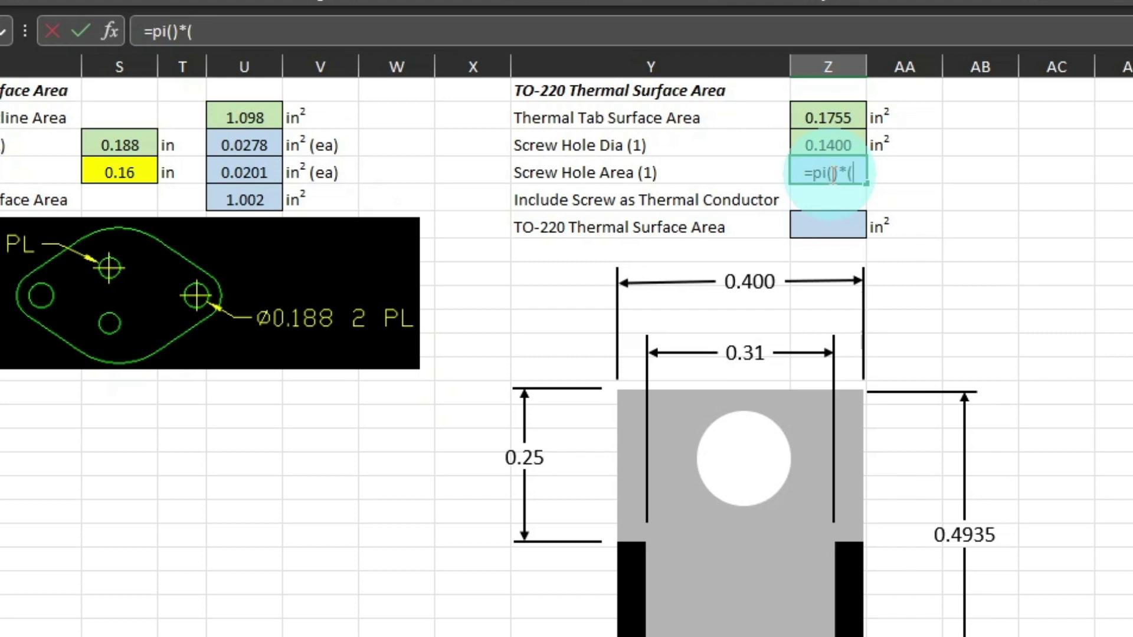
pyautogui.click(820, 142)
pyautogui.write('/2)')
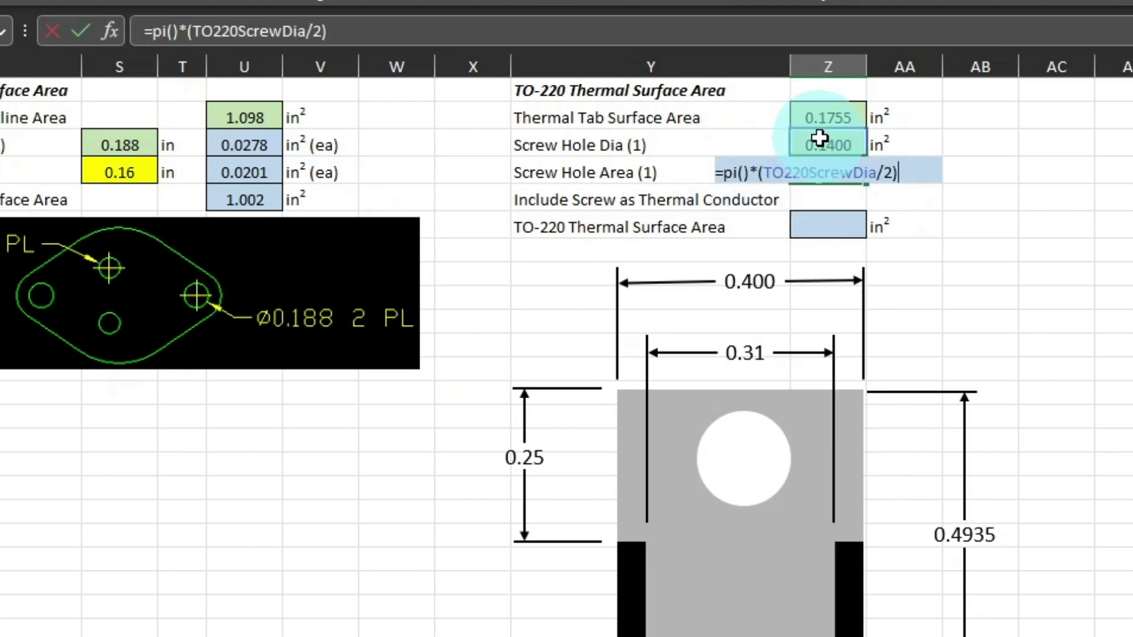
pyautogui.write('^2')
pyautogui.press('Return')
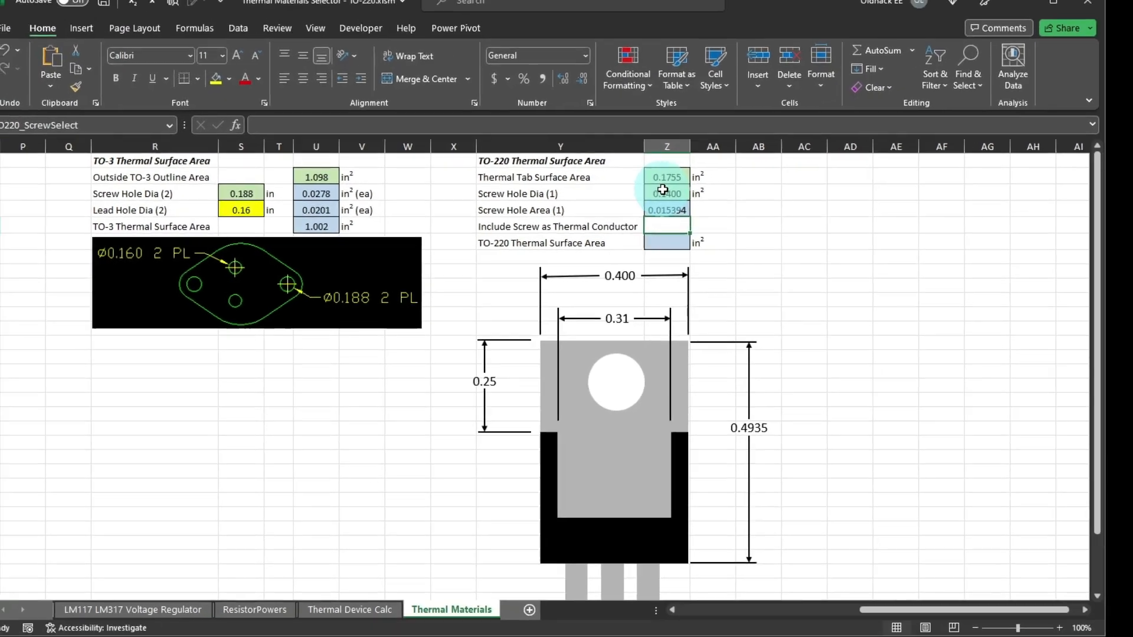
# Step: Add list data validation with the source Y,N to the Include Screw as Thermal Conductor cell
pyautogui.click(239, 30)
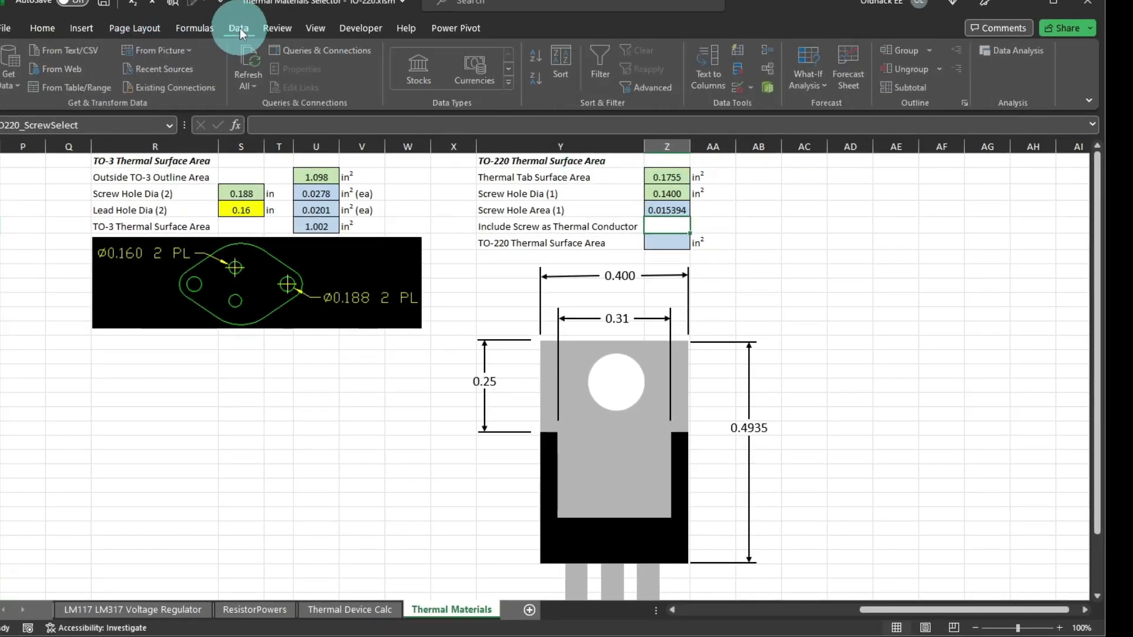
pyautogui.click(740, 87)
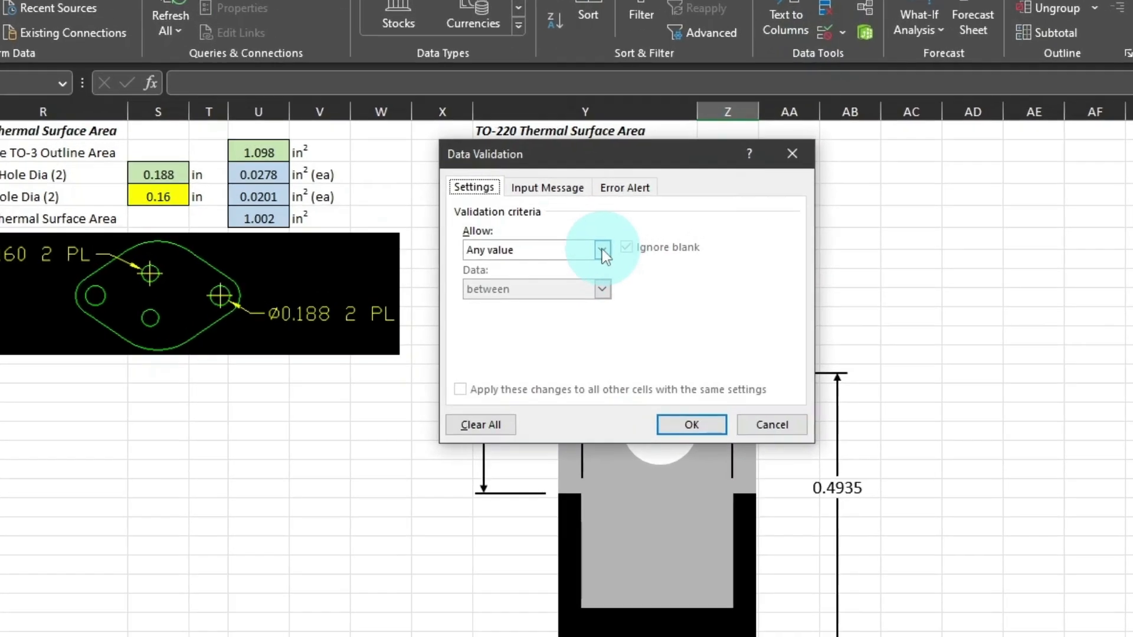
pyautogui.click(602, 249)
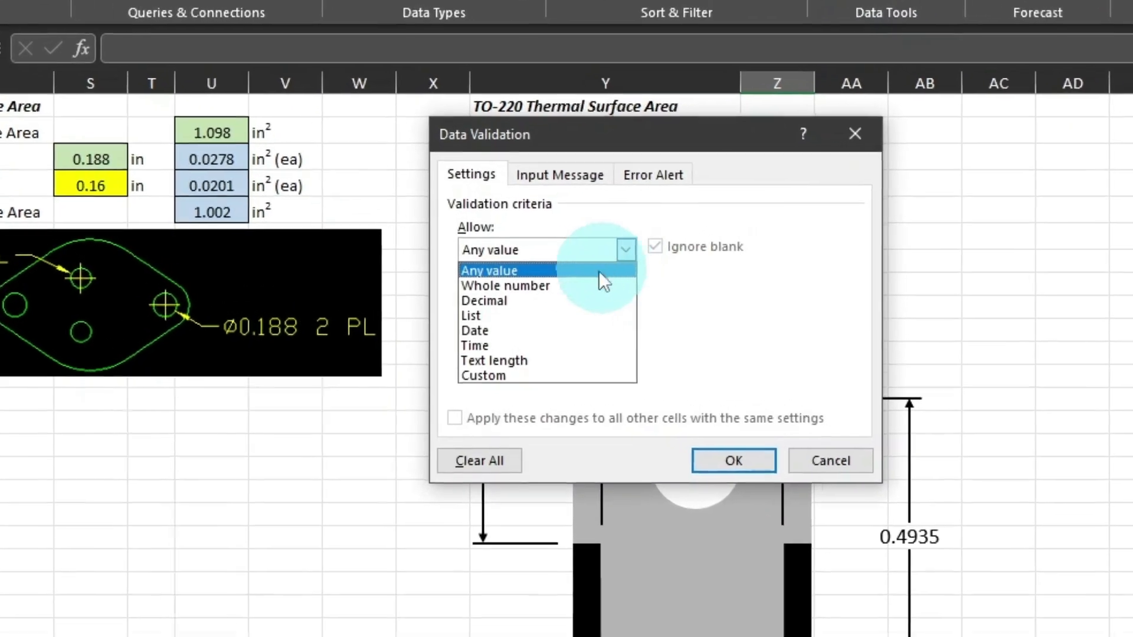
pyautogui.click(494, 311)
pyautogui.click(552, 367)
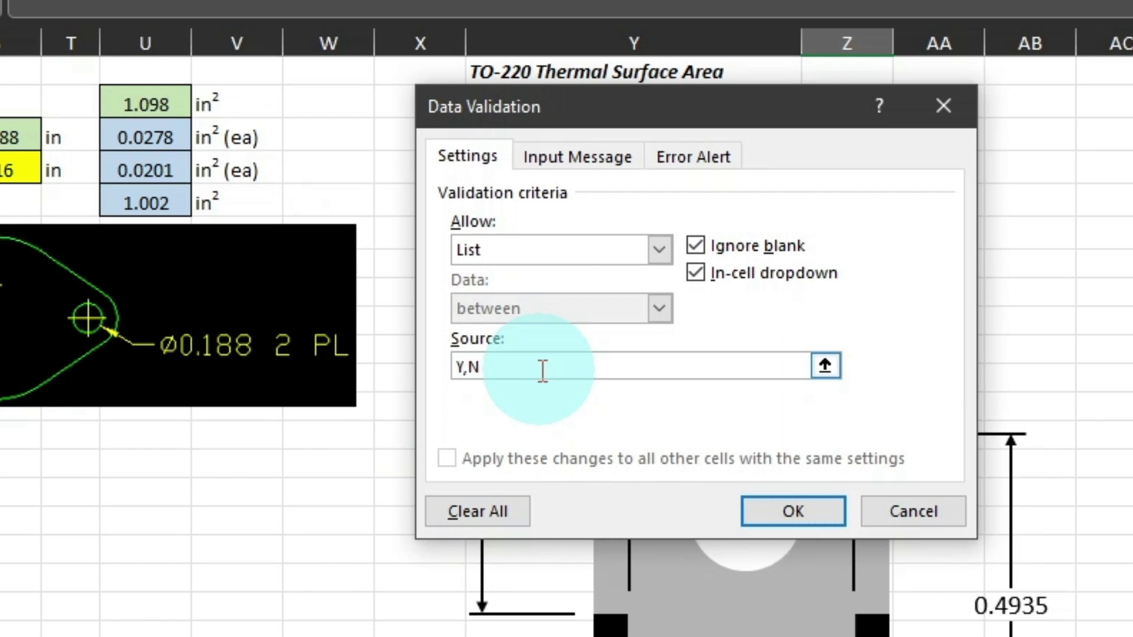
pyautogui.press('Return')
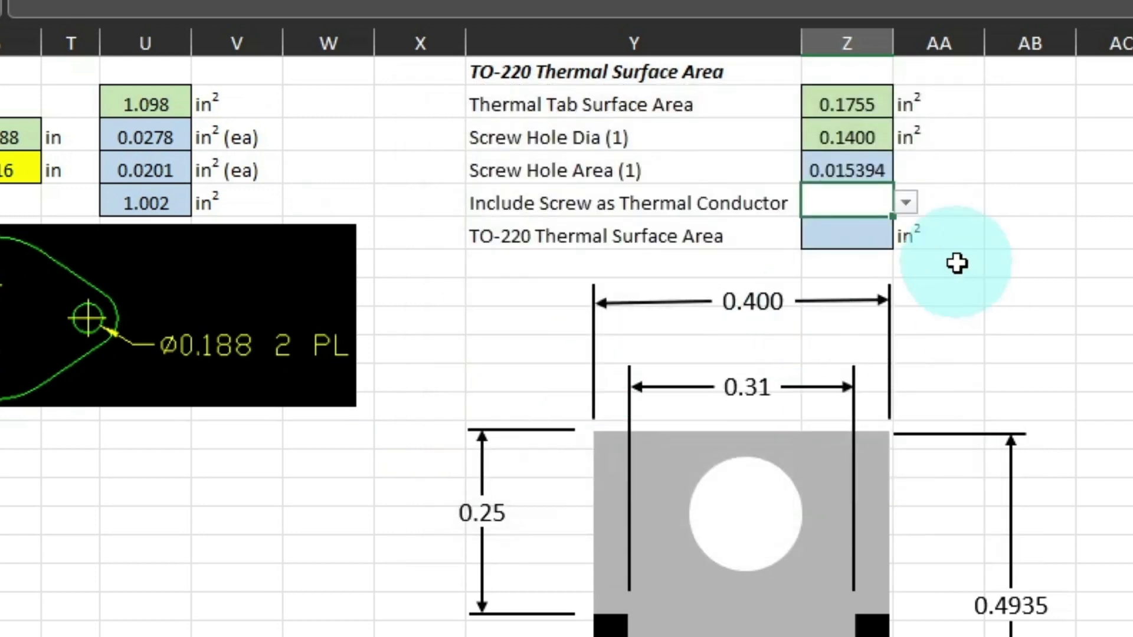
# Step: Choose Y for Include Screw as Thermal Conductor and apply the INPUTS cell style to that cell
pyautogui.click(906, 202)
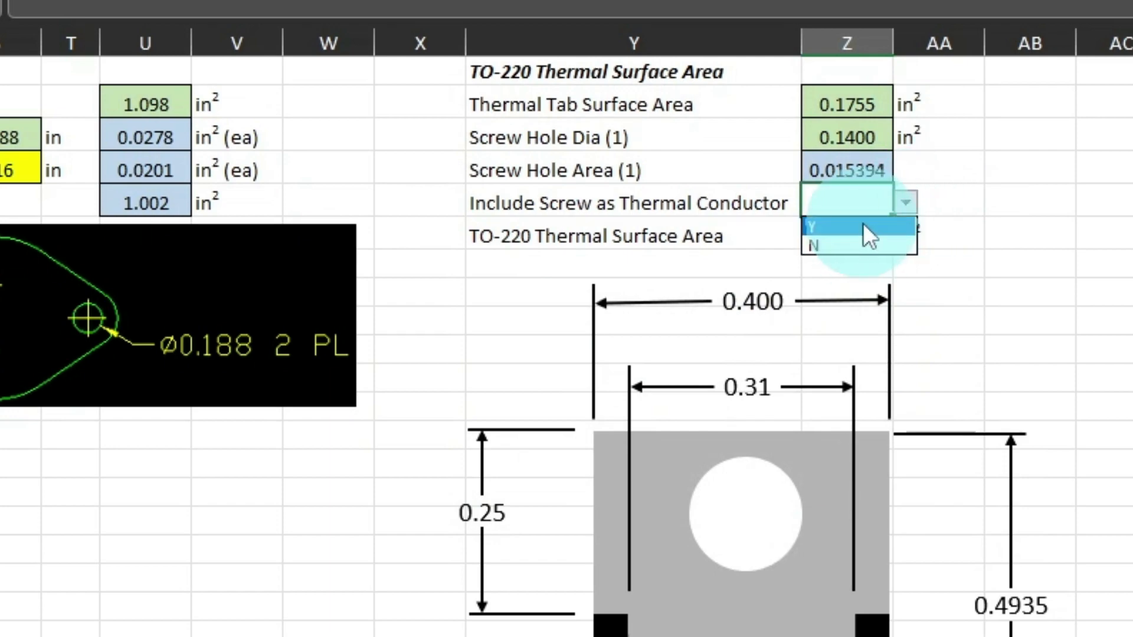
pyautogui.click(864, 226)
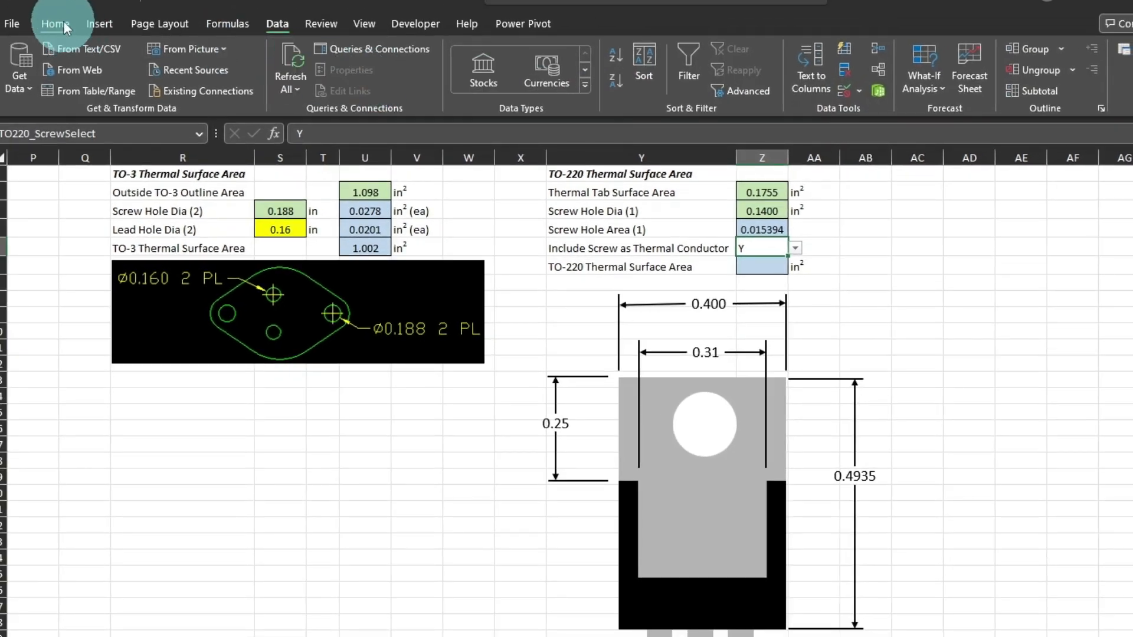
pyautogui.click(56, 23)
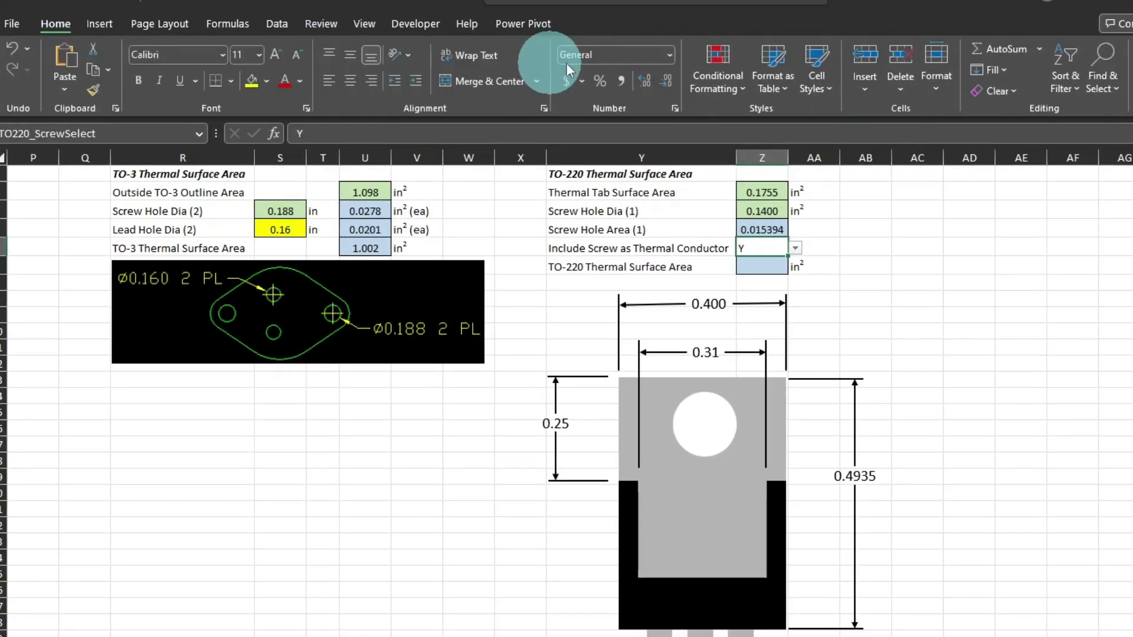
pyautogui.click(815, 75)
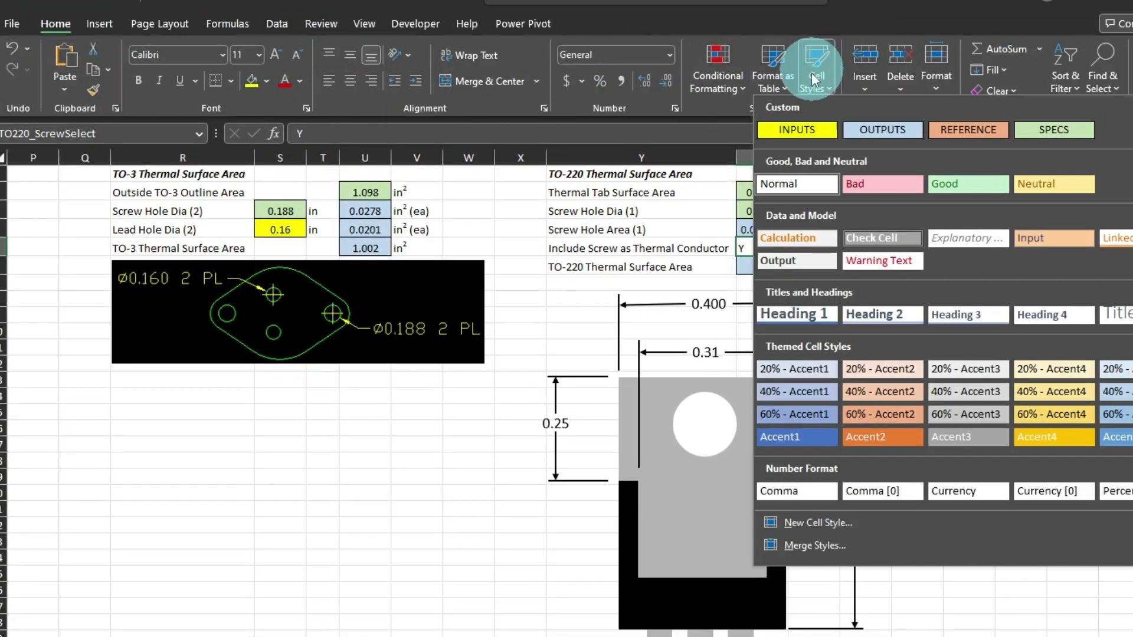
pyautogui.click(804, 126)
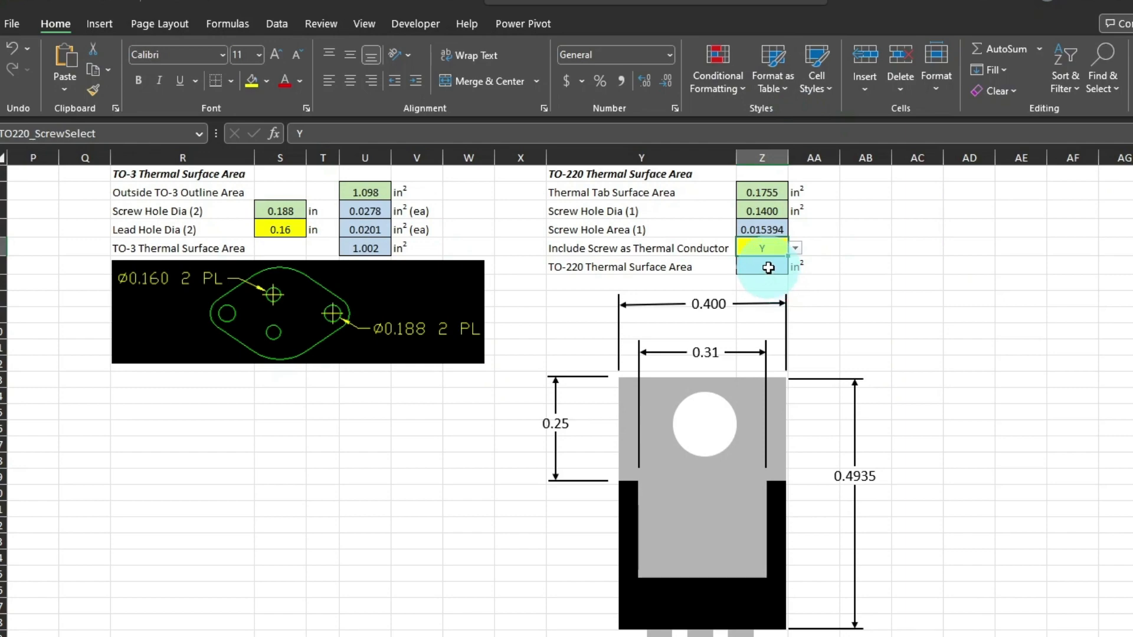
# Step: Calculate the TO-220 Thermal Surface Area in column Z with =IF(TO220_ScrewSelect="N",TO220TabArea-TO220ScrewArea,TO220TabArea)
pyautogui.click(768, 268)
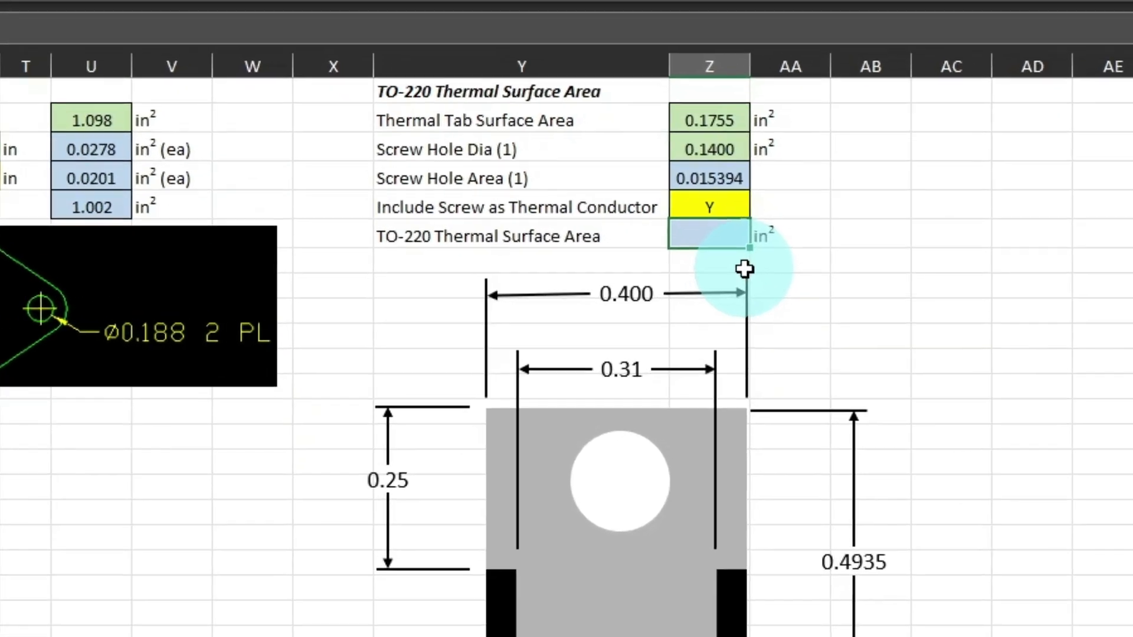
pyautogui.write('=if(')
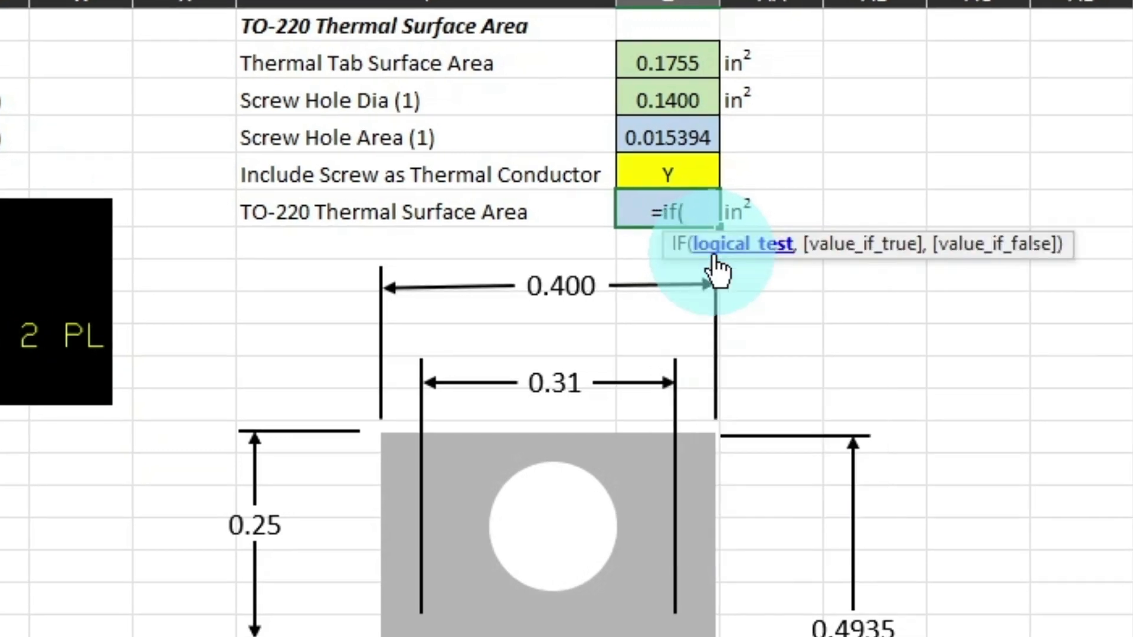
pyautogui.click(665, 168)
pyautogui.write('=')
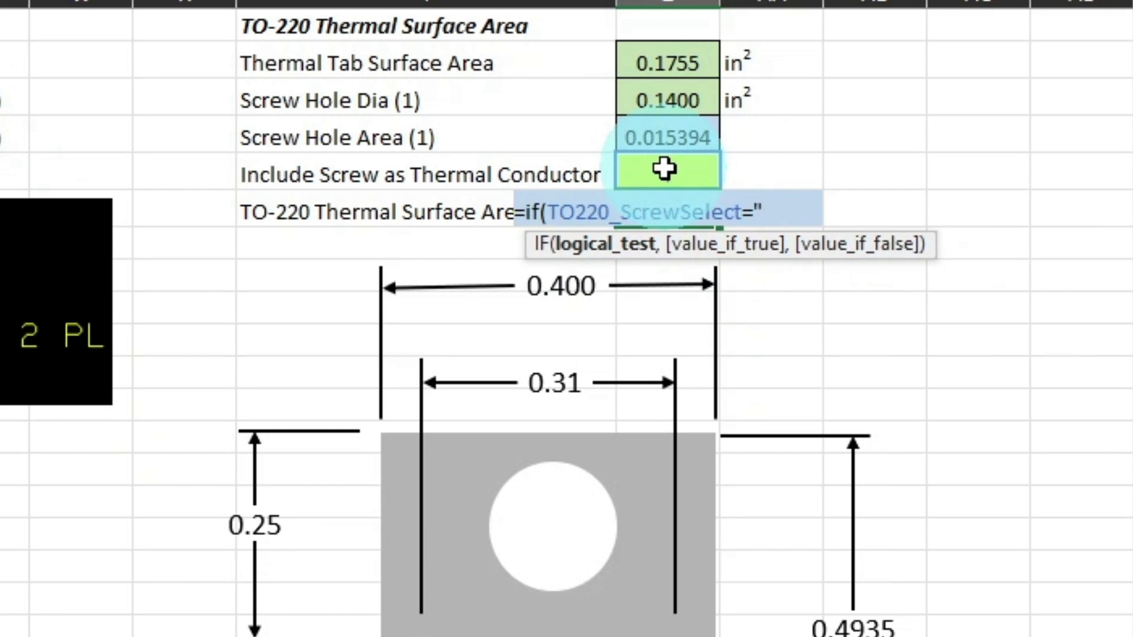
pyautogui.write('"N",')
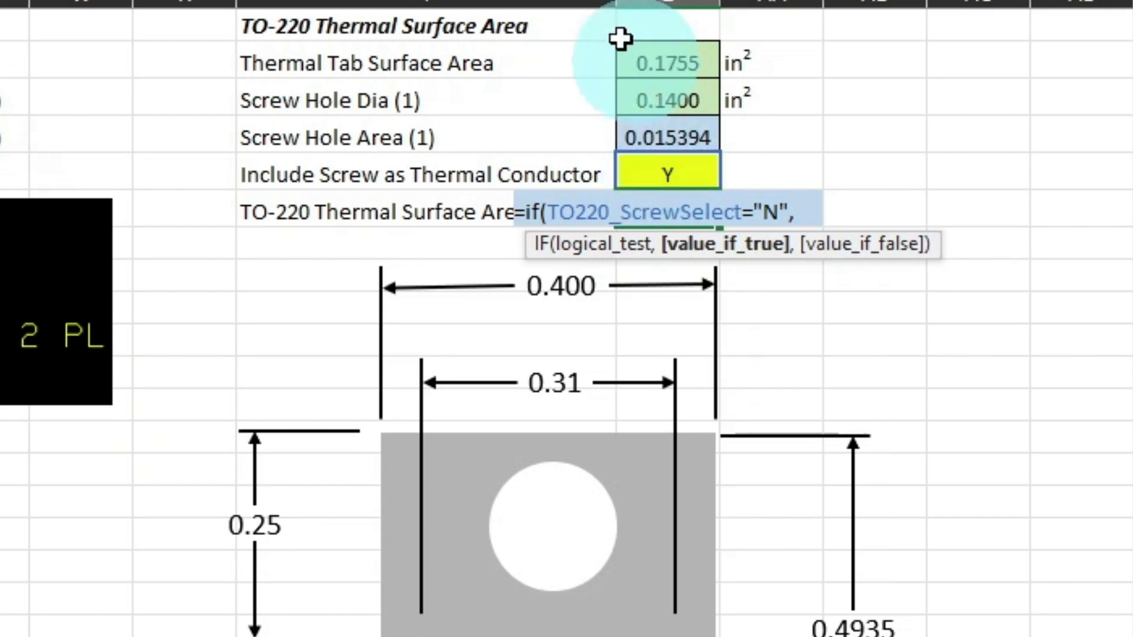
pyautogui.click(659, 62)
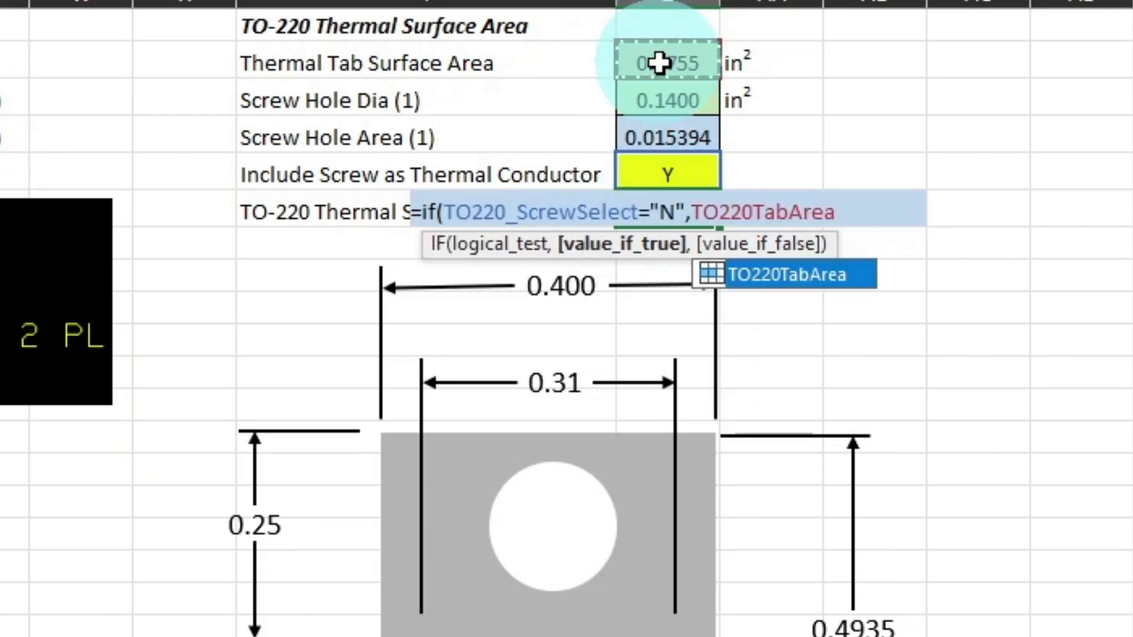
pyautogui.write('-')
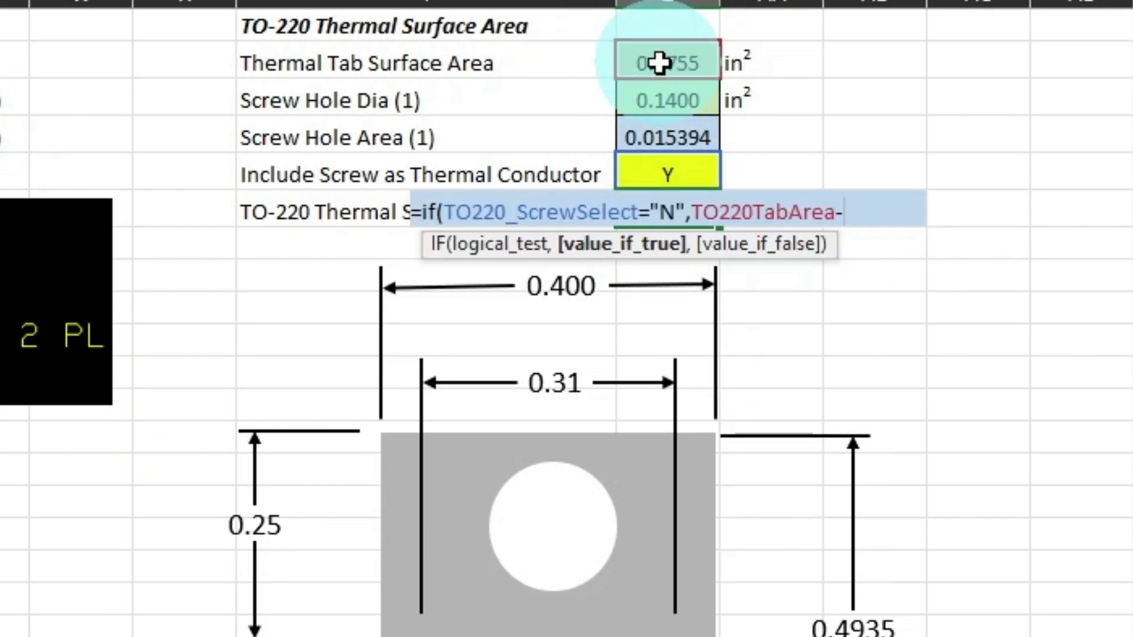
pyautogui.click(671, 131)
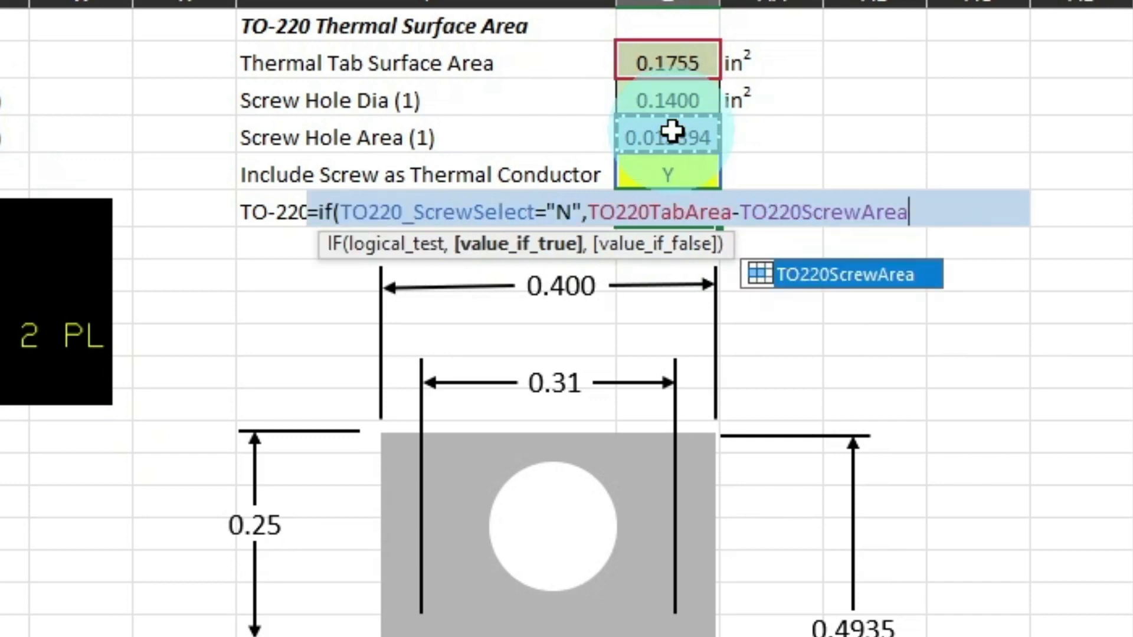
pyautogui.write(',')
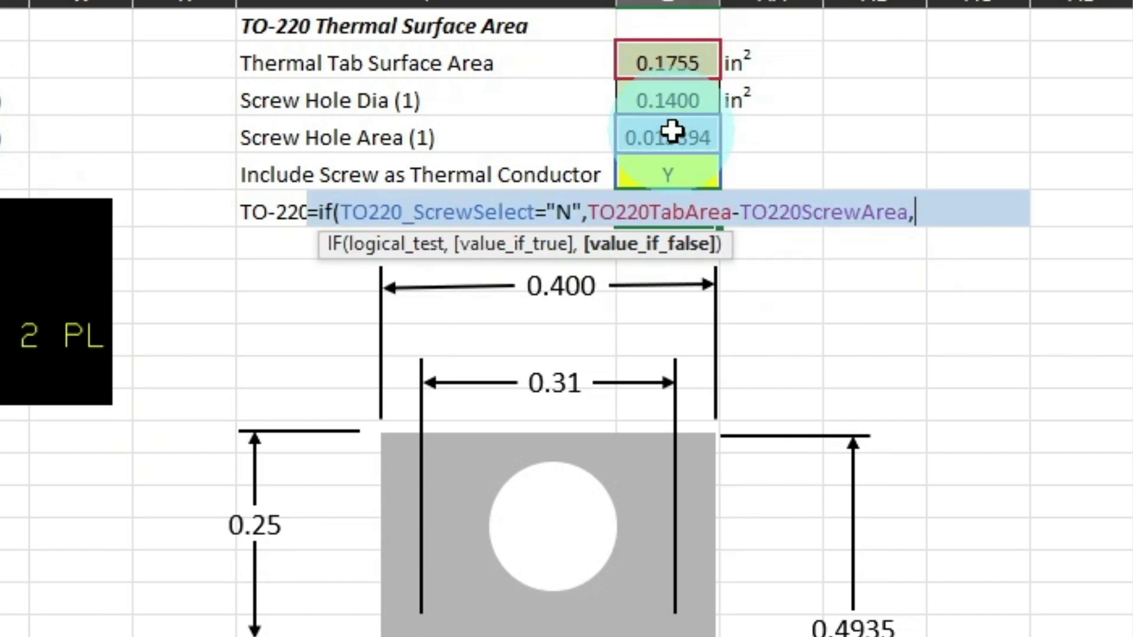
pyautogui.click(649, 50)
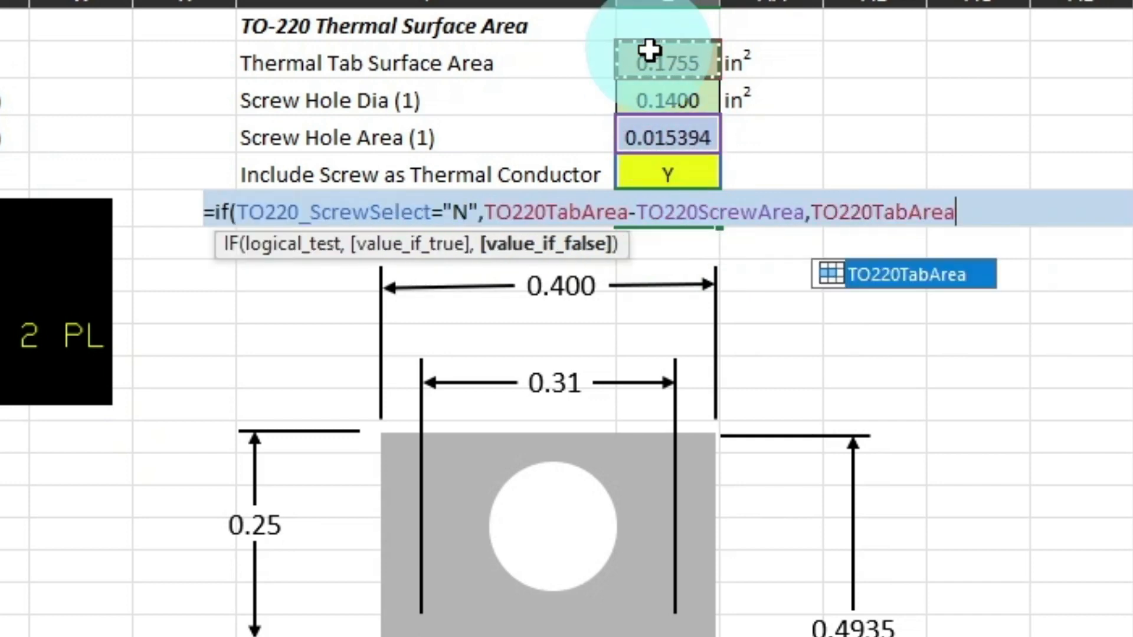
pyautogui.press('Return')
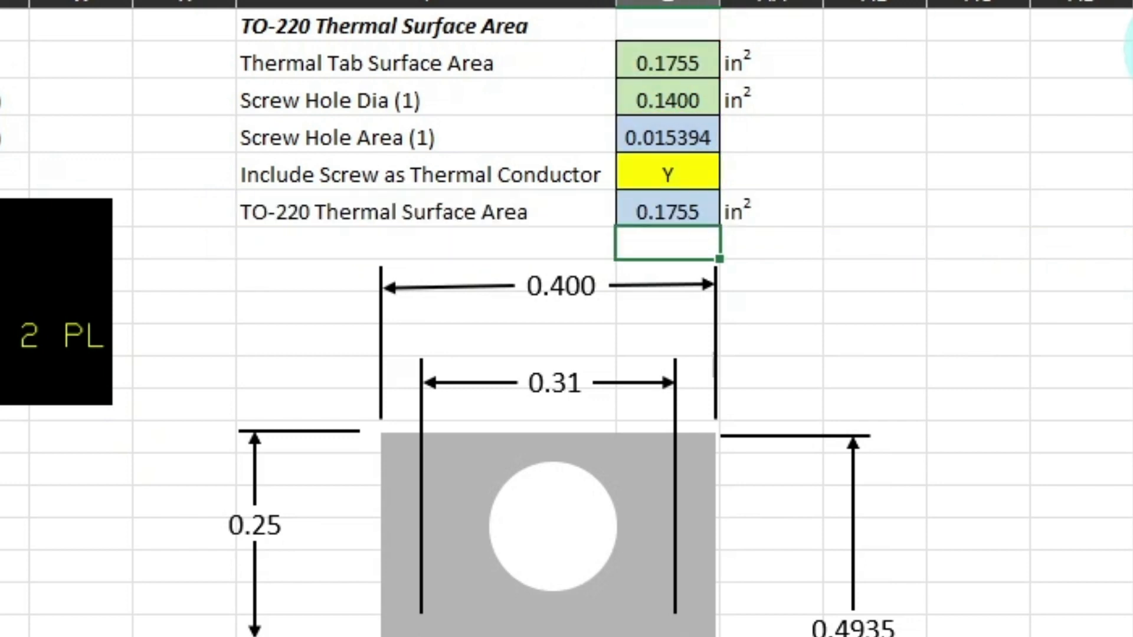
# Step: Switch Include Screw as Thermal Conductor to N to test the TO-220 Thermal Surface Area formula
pyautogui.click(685, 179)
pyautogui.click(735, 174)
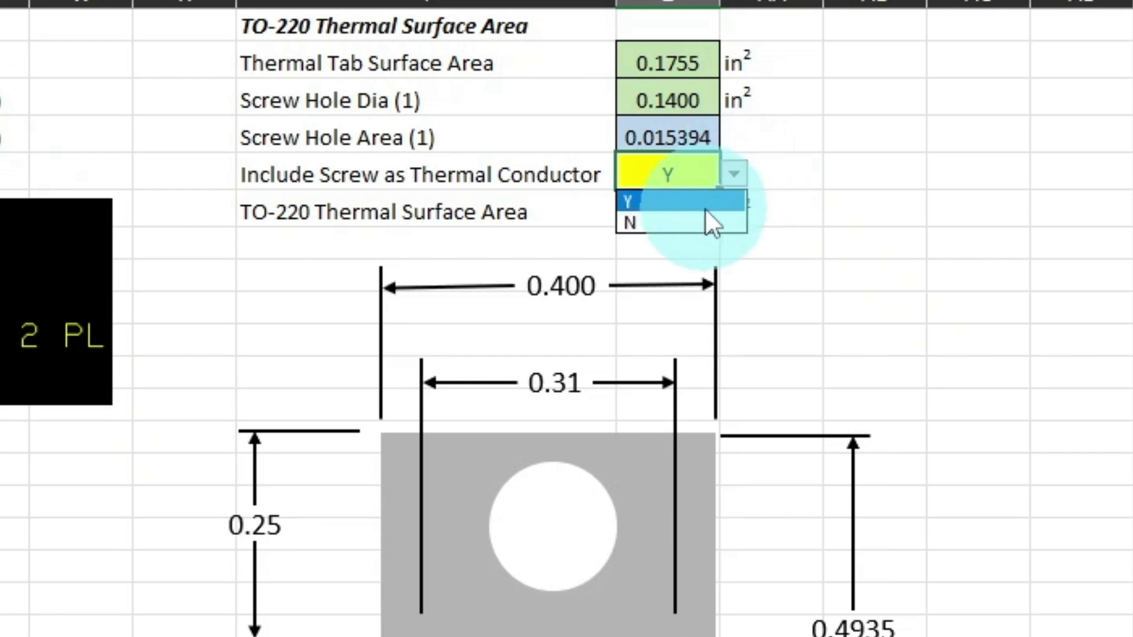
pyautogui.click(698, 222)
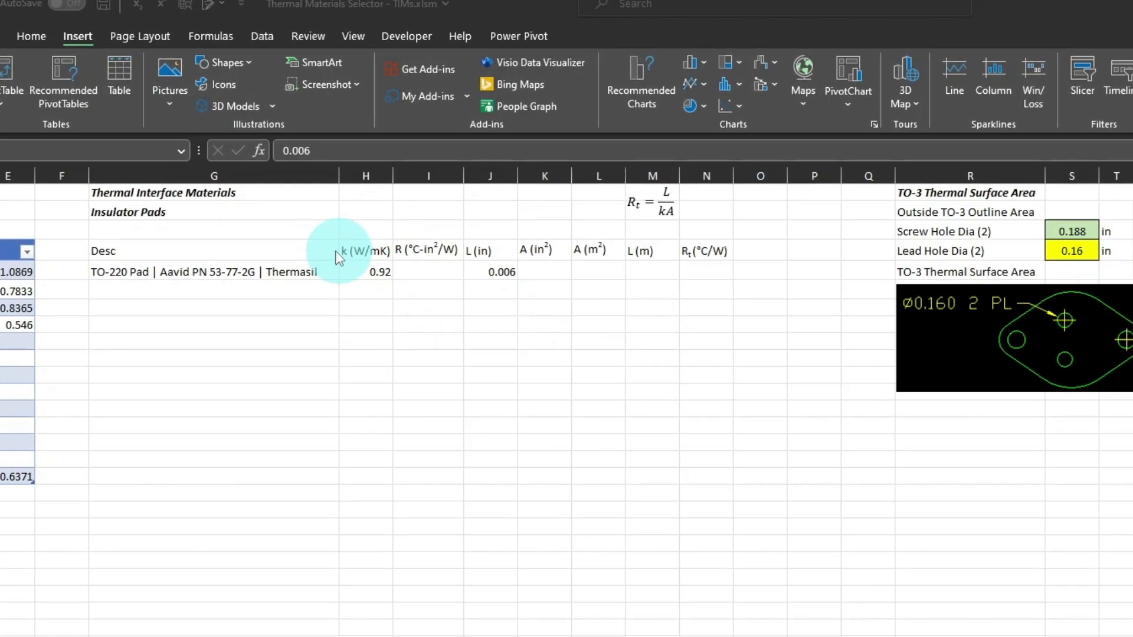
# Step: Convert the Insulator Pads range G4:N5 into a table with headers and turn off its filter buttons
pyautogui.moveTo(263, 272); pyautogui.dragTo(825, 289)
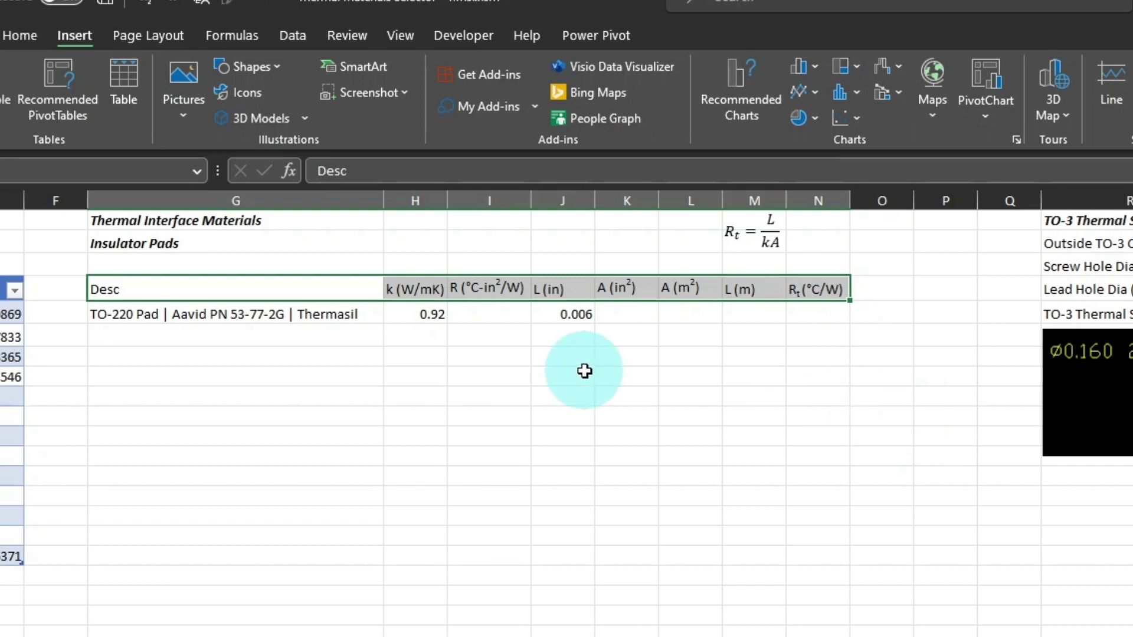
pyautogui.click(572, 313)
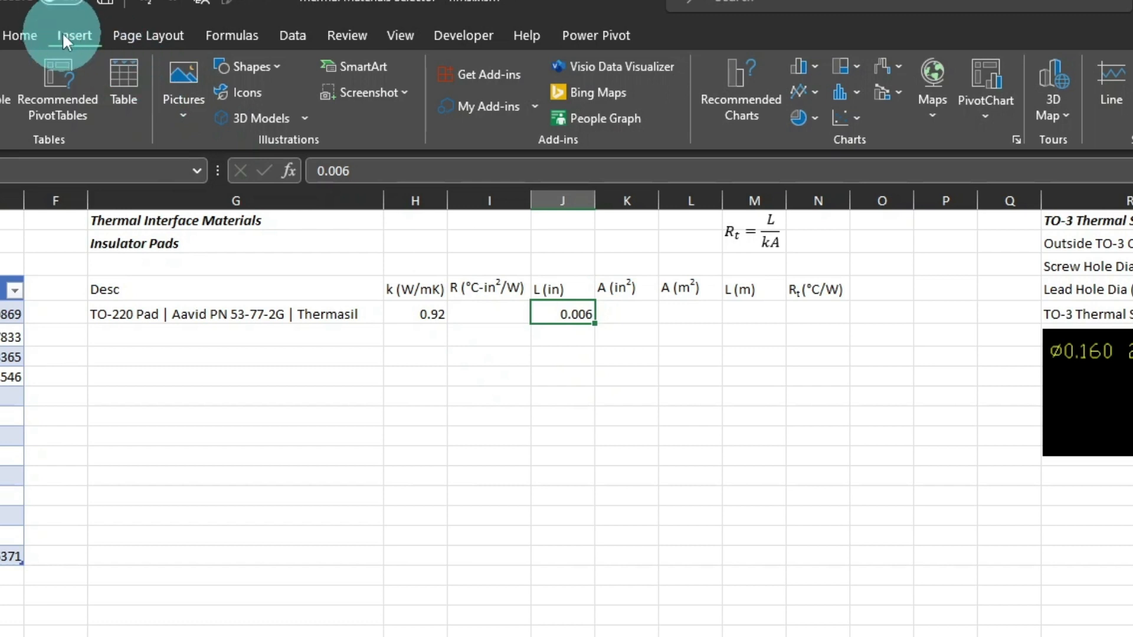
pyautogui.click(126, 74)
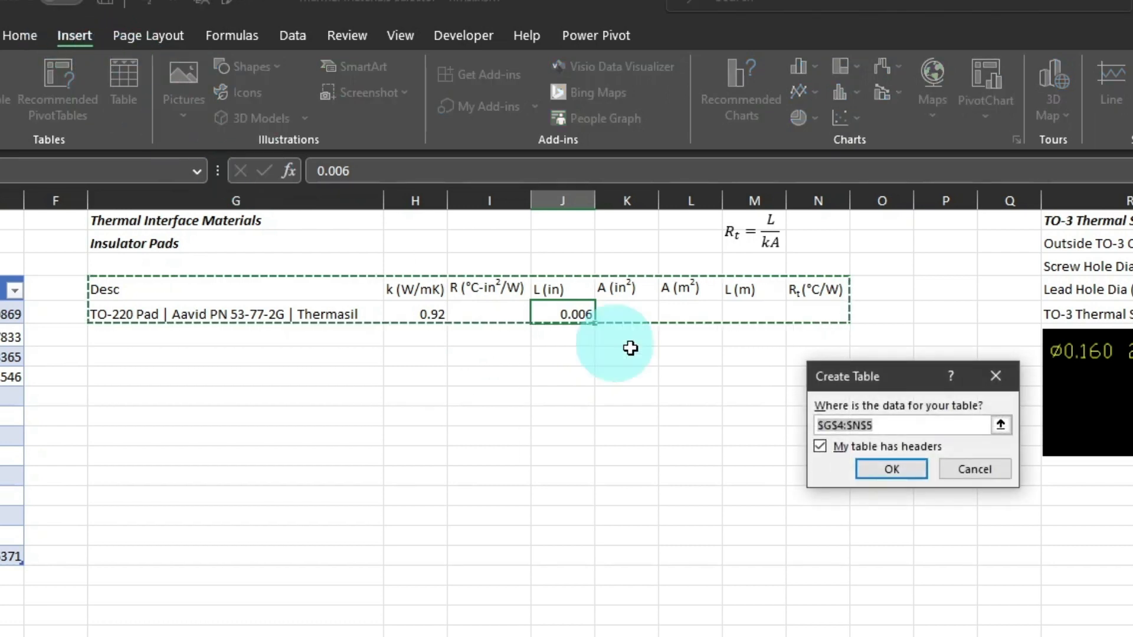
pyautogui.click(898, 470)
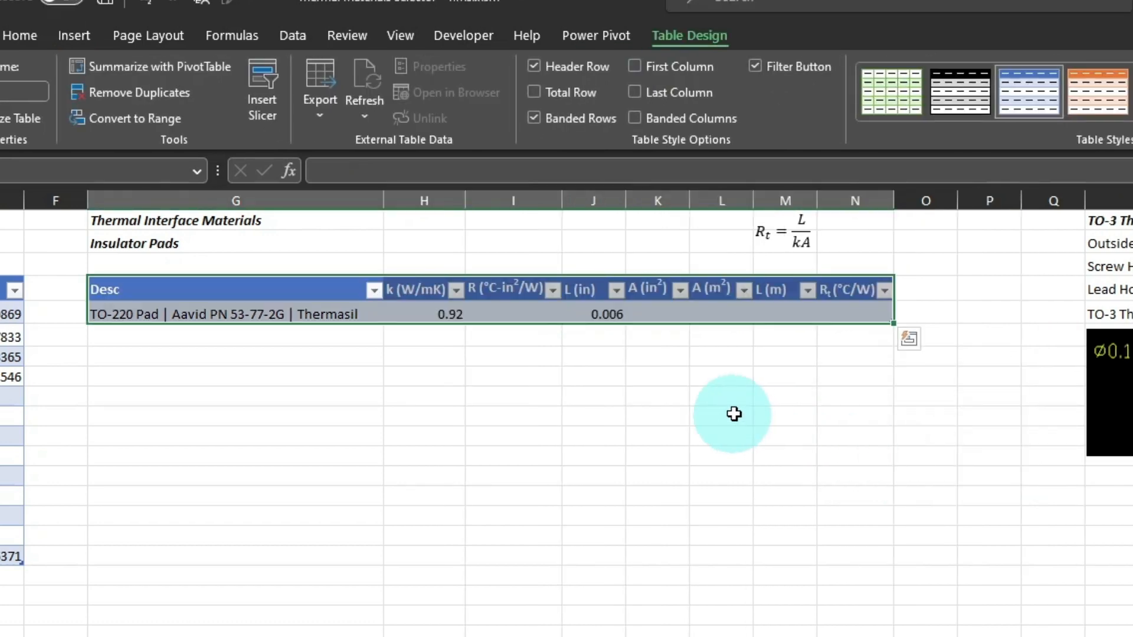
pyautogui.click(756, 67)
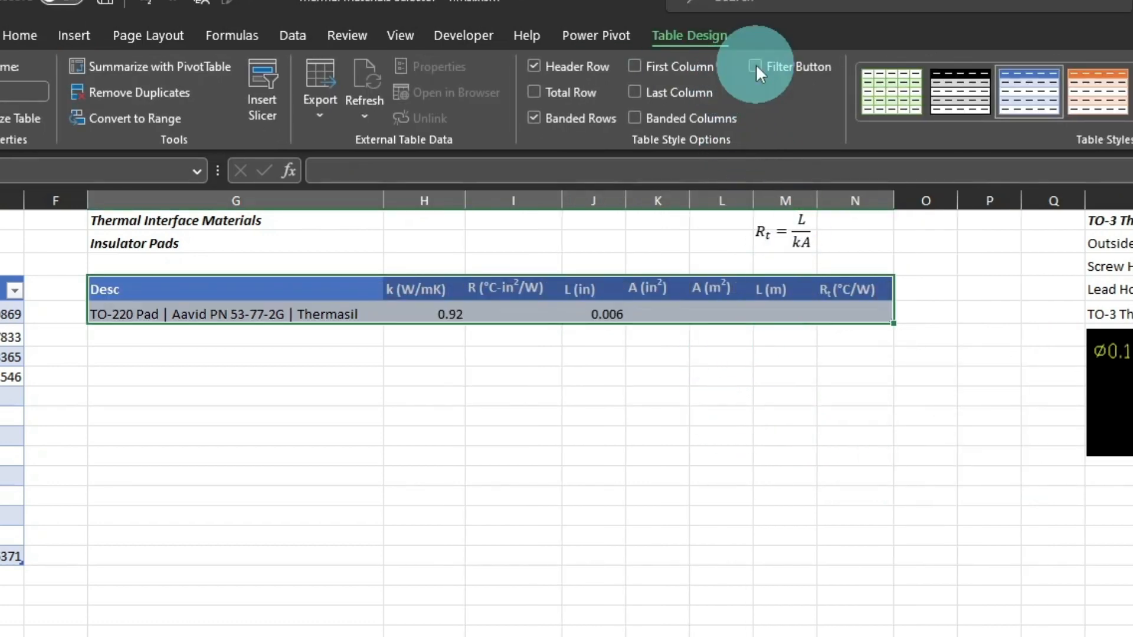
# Step: Fill the A (in²) column for the TO-220 pad with the formula =TO220_Total_Area
pyautogui.click(664, 316)
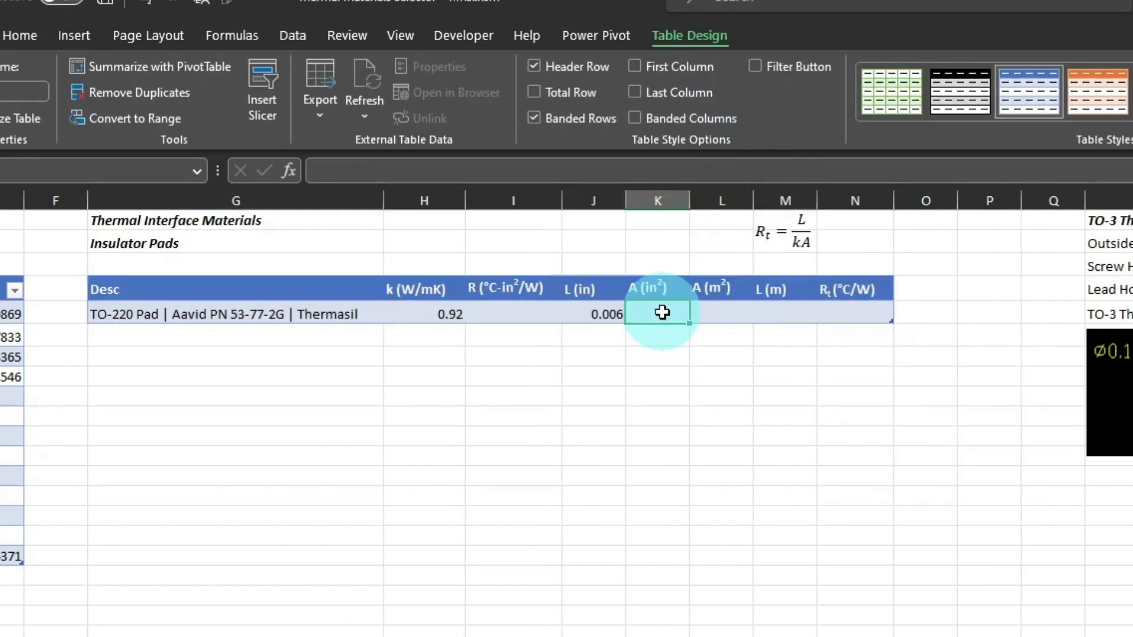
pyautogui.write('=')
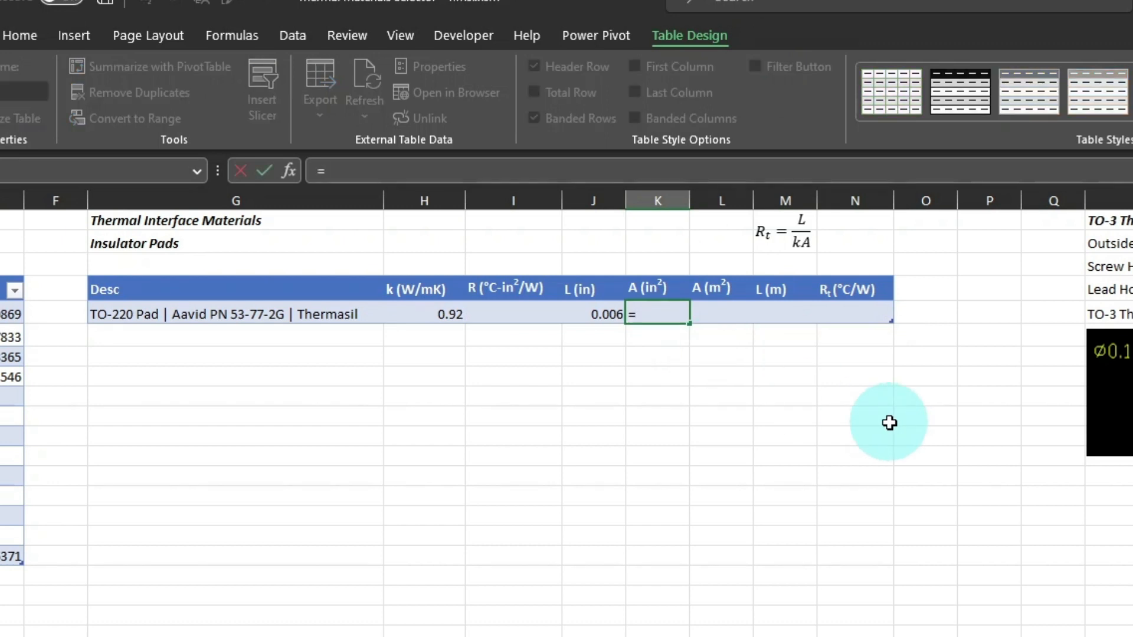
pyautogui.write('to22')
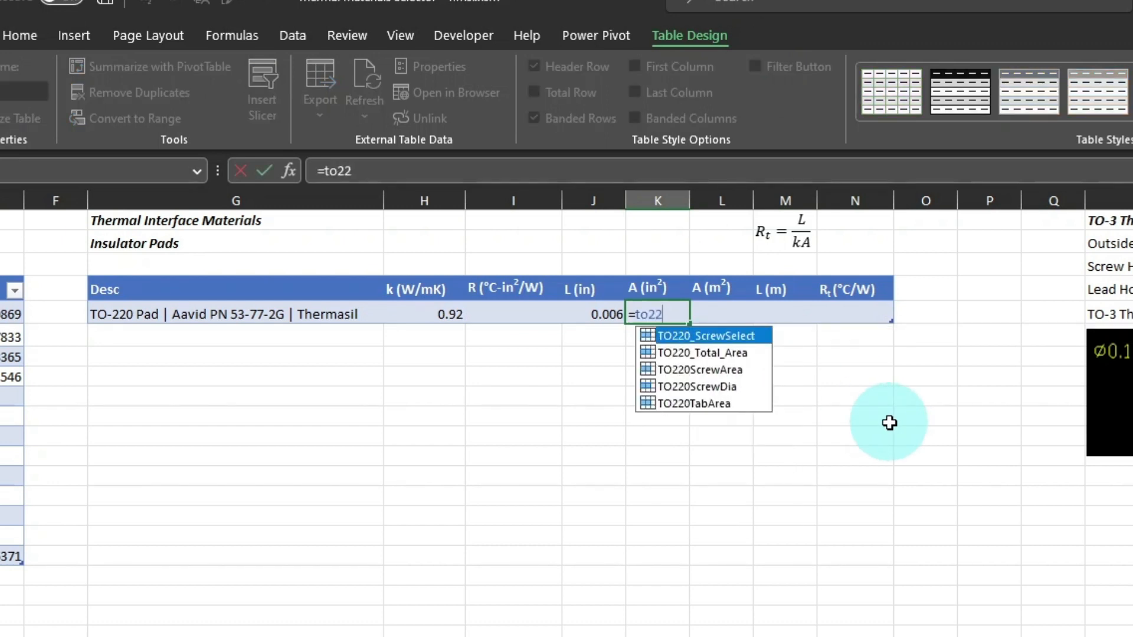
pyautogui.doubleClick(726, 351)
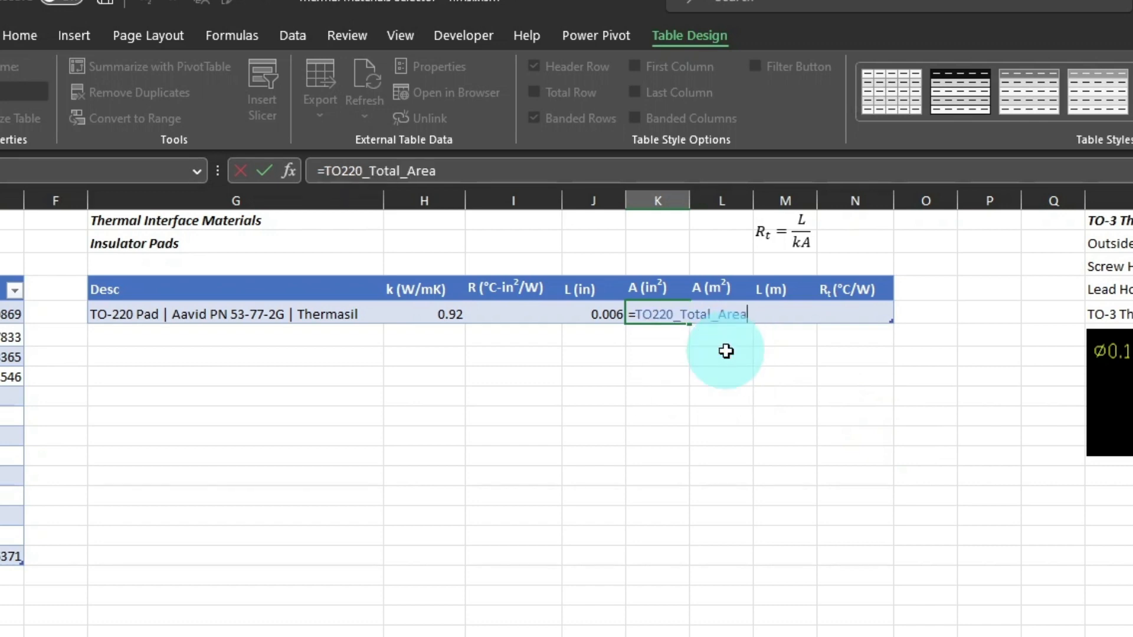
pyautogui.press('Return')
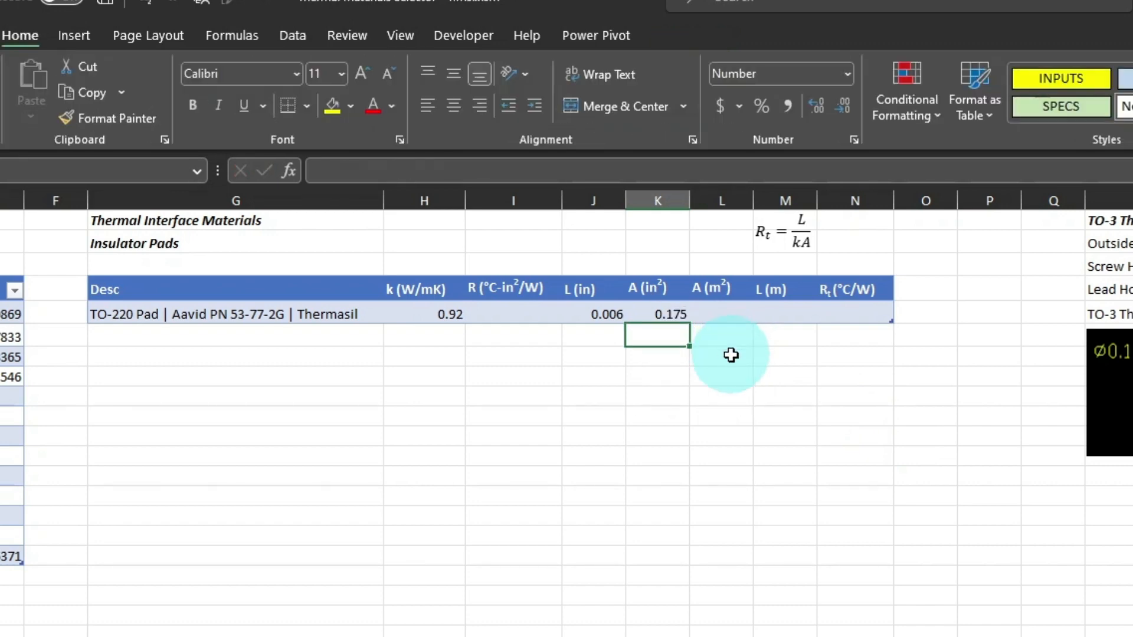
# Step: Calculate the pad's A (m²) value with =CONVERT([@[A (in2)]],"in2","m2")
pyautogui.click(727, 316)
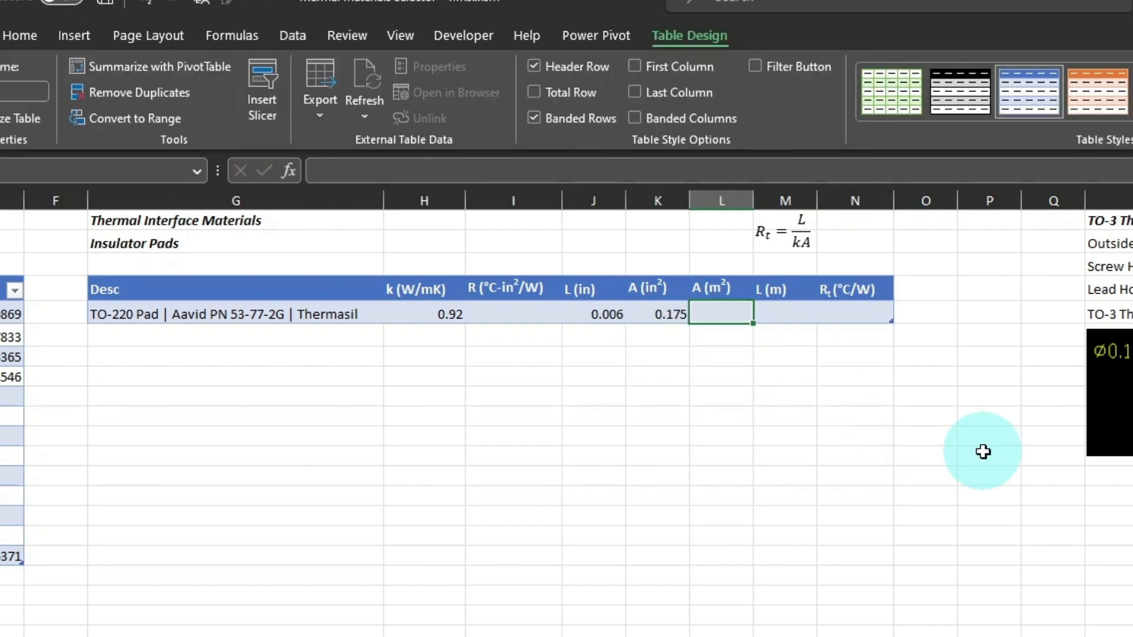
pyautogui.write('=conv')
pyautogui.press('Tab')
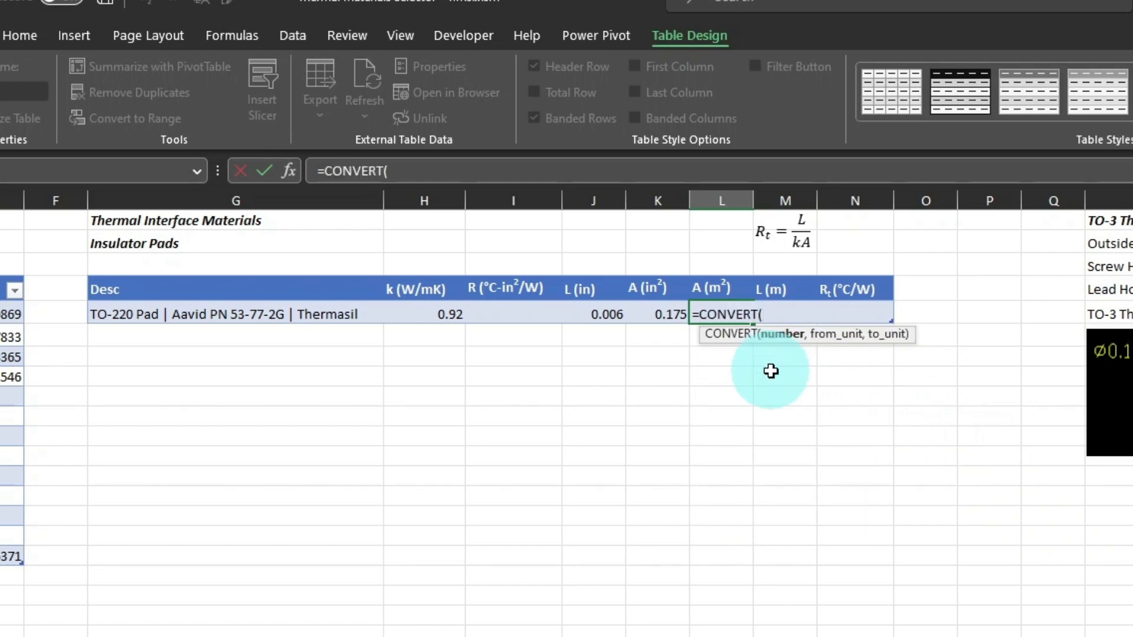
pyautogui.click(658, 311)
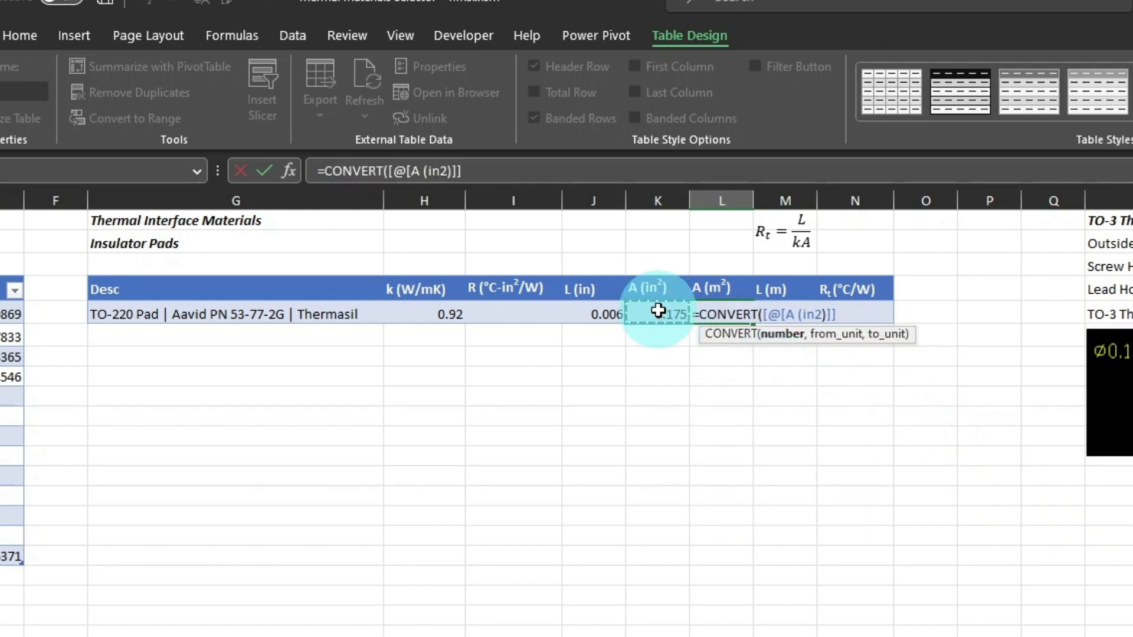
pyautogui.write(',')
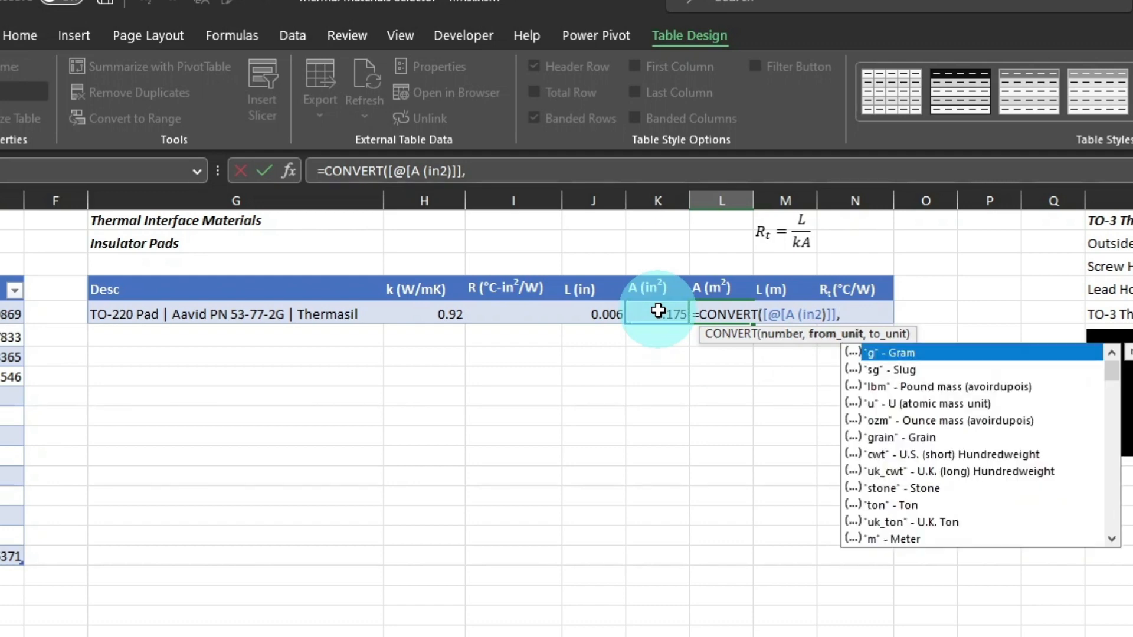
pyautogui.write('"in2","m2")')
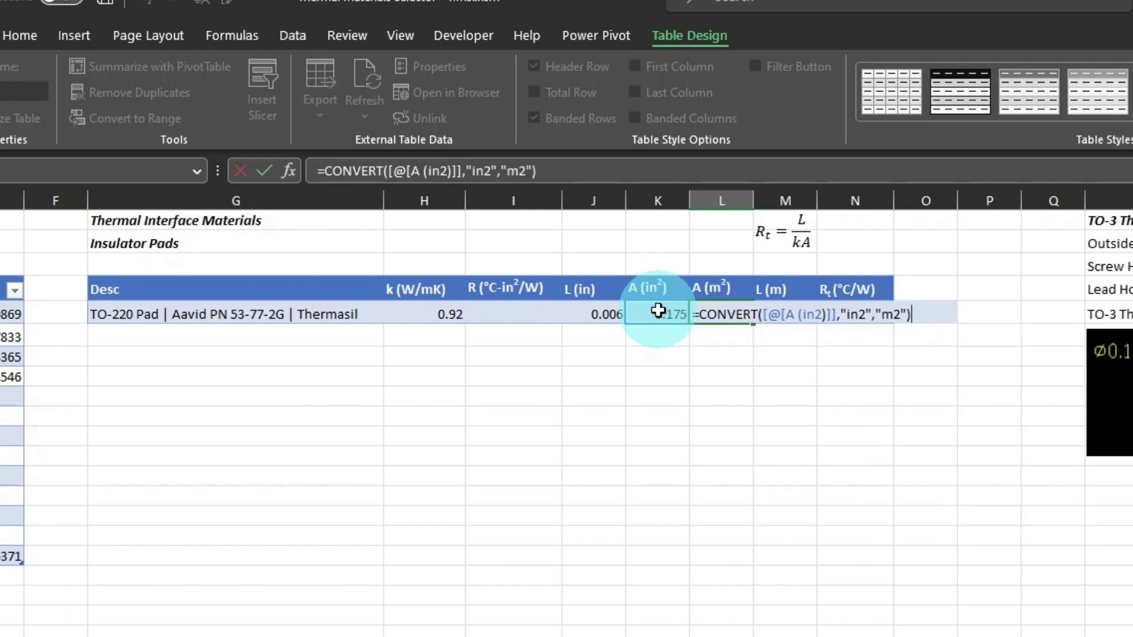
pyautogui.press('Return')
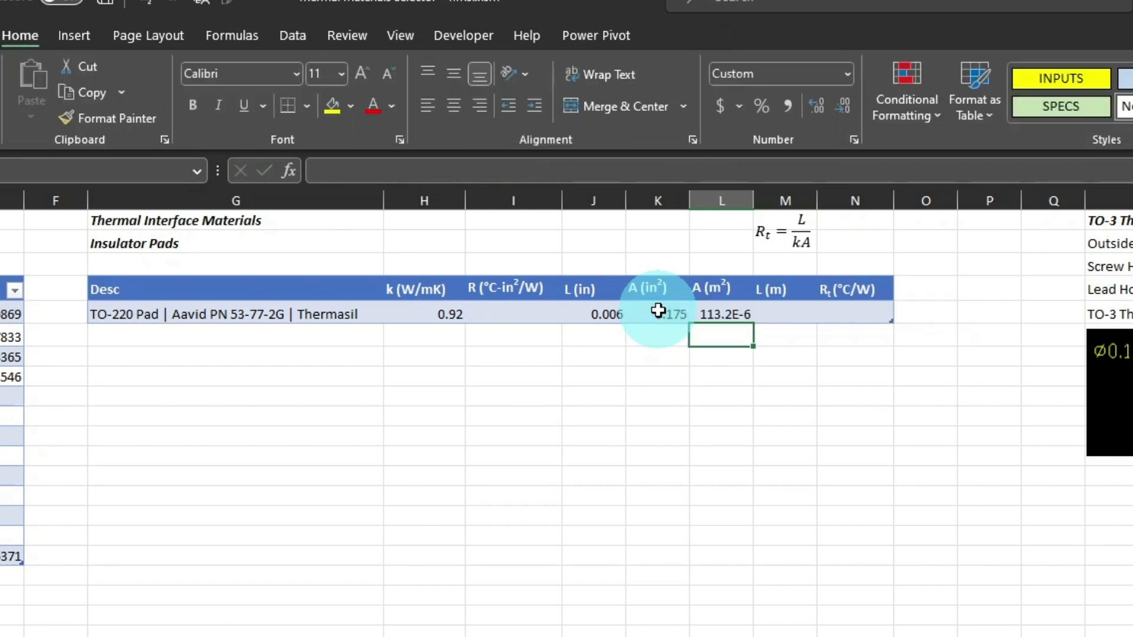
# Step: Calculate the pad's L (m) value with =CONVERT([@[L (in)]],"in","m")
pyautogui.press('Up')
pyautogui.press('Right')
pyautogui.write('=conv')
pyautogui.press('Tab')
pyautogui.click(585, 311)
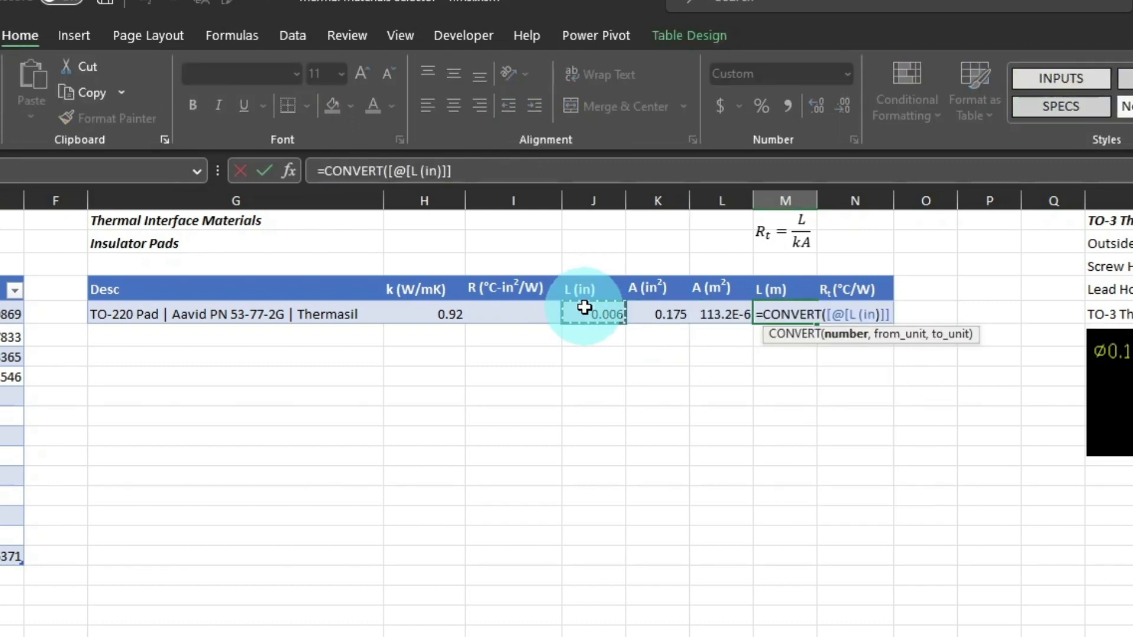
pyautogui.write(',"in","m')
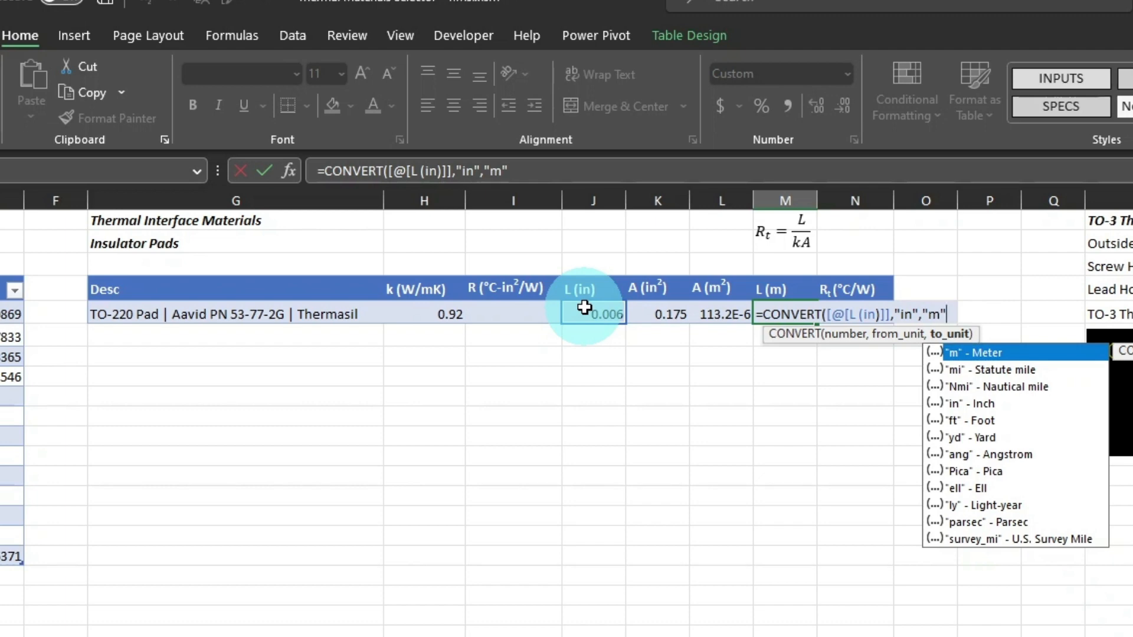
pyautogui.press('Return')
# Step: Calculate the pad's thermal resistance Rt (°C/W) with =[@[L (m)]]/([@[k (W/mK)]]*[@[A (m2)]])
pyautogui.press('Up')
pyautogui.press('Right')
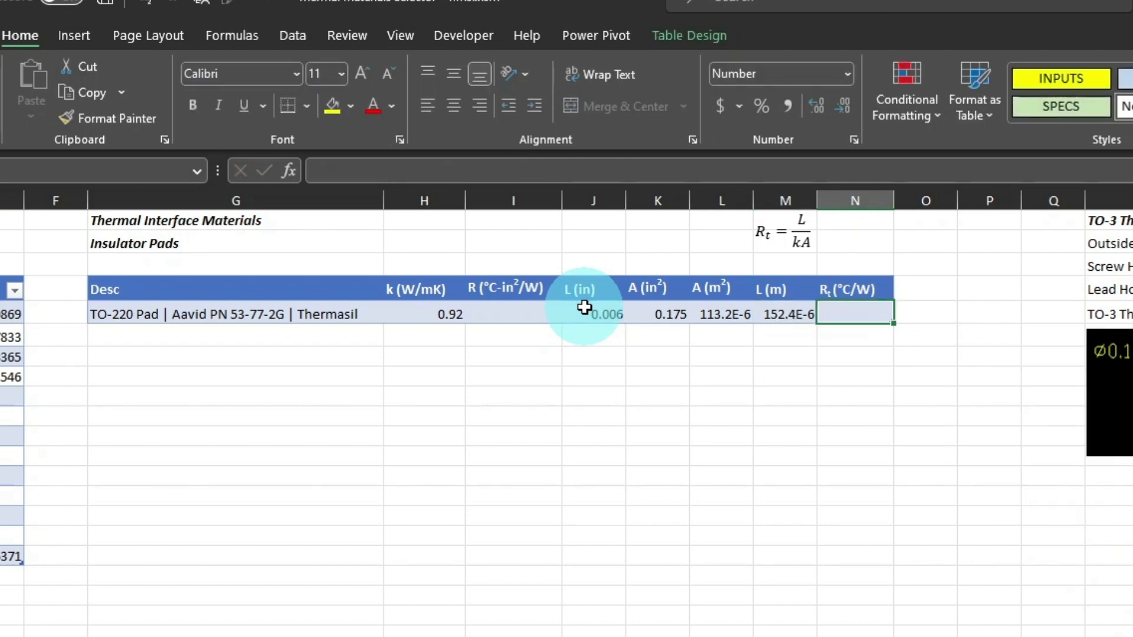
pyautogui.write('=')
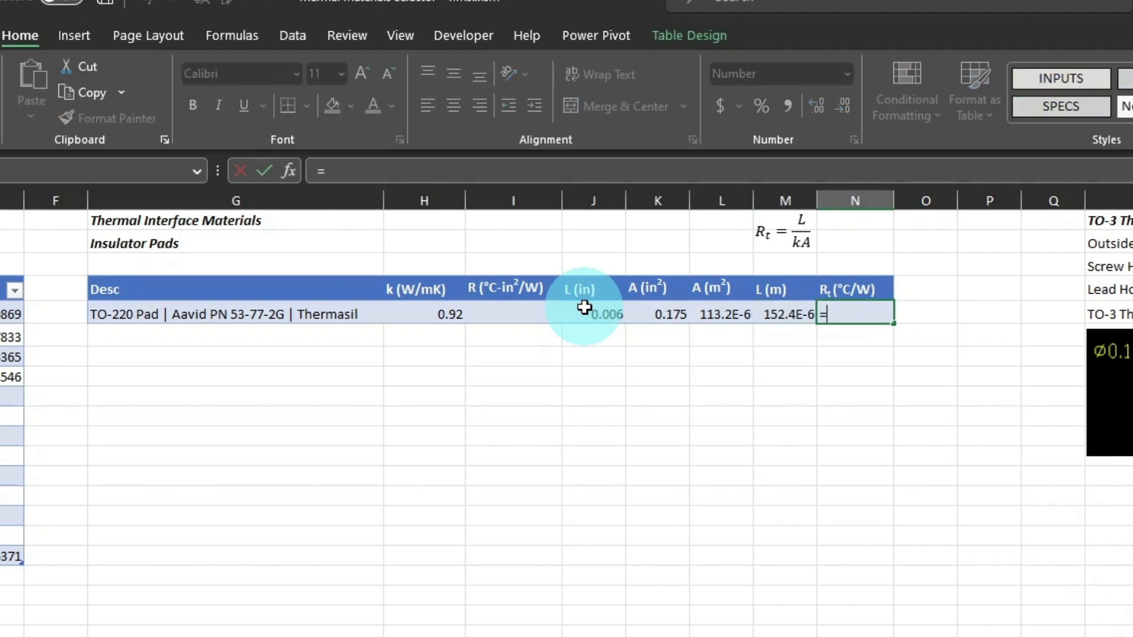
pyautogui.click(778, 313)
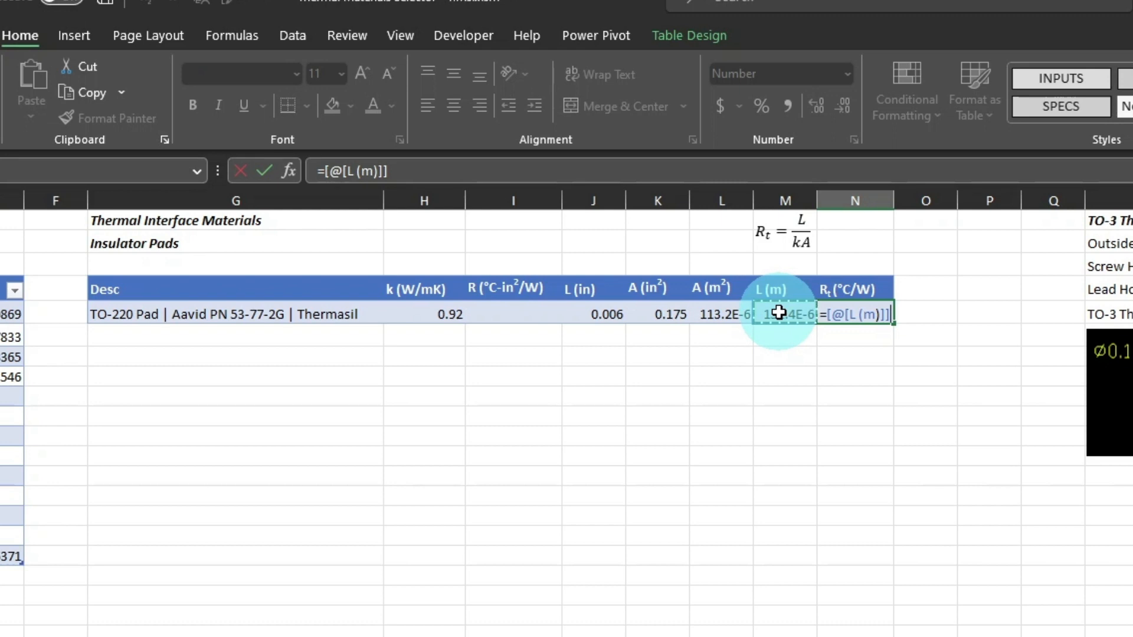
pyautogui.write('/(')
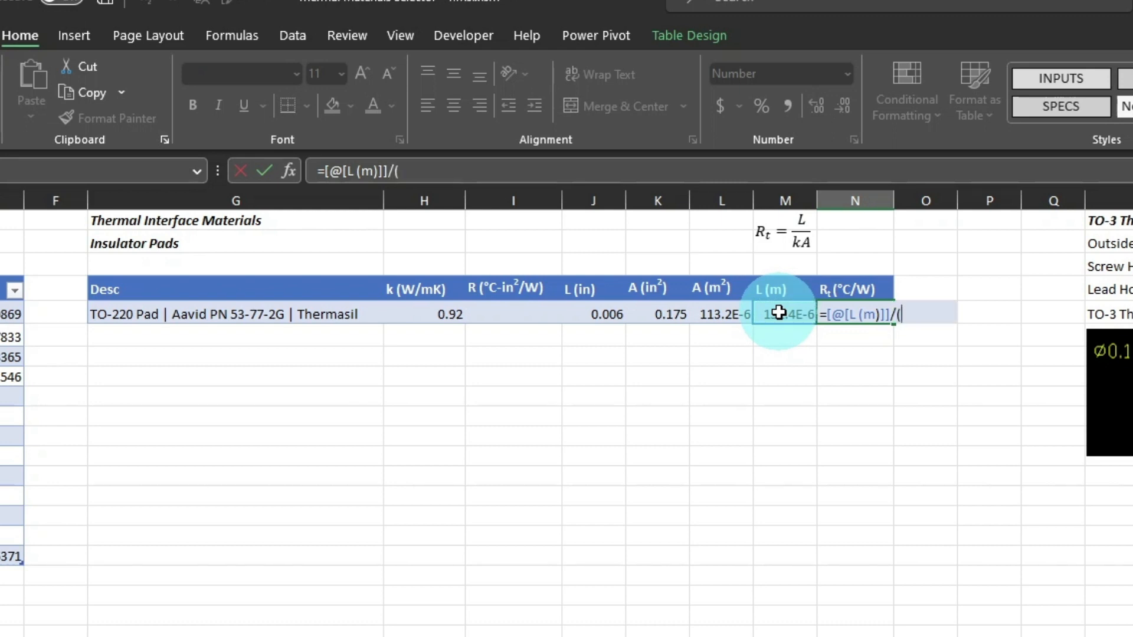
pyautogui.click(447, 313)
pyautogui.write('*')
pyautogui.click(726, 312)
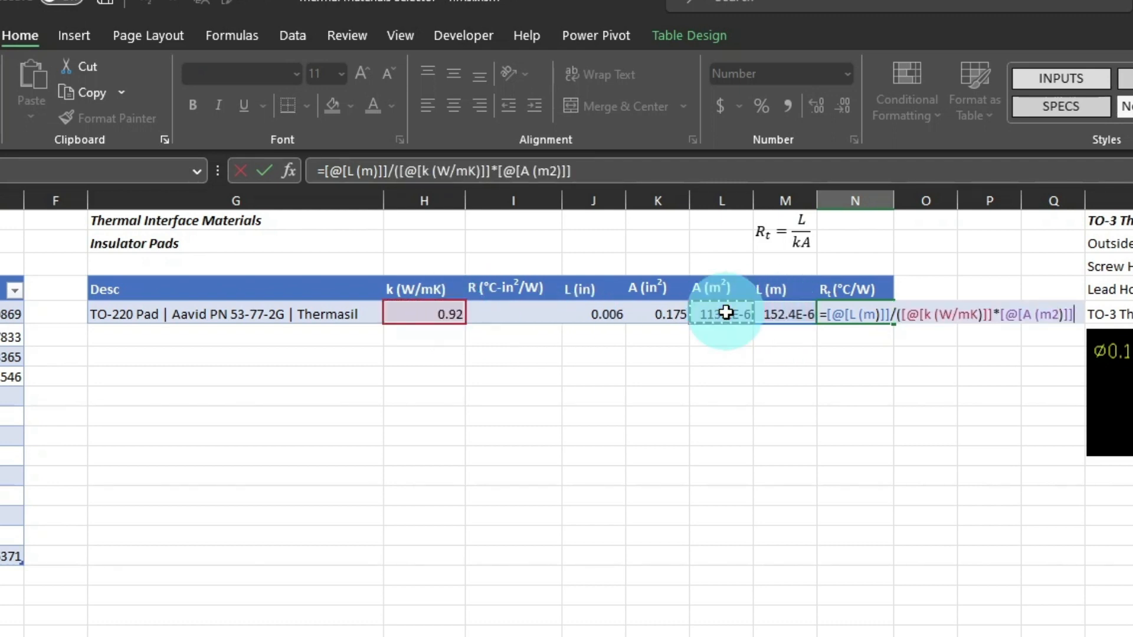
pyautogui.write(')')
pyautogui.press('Return')
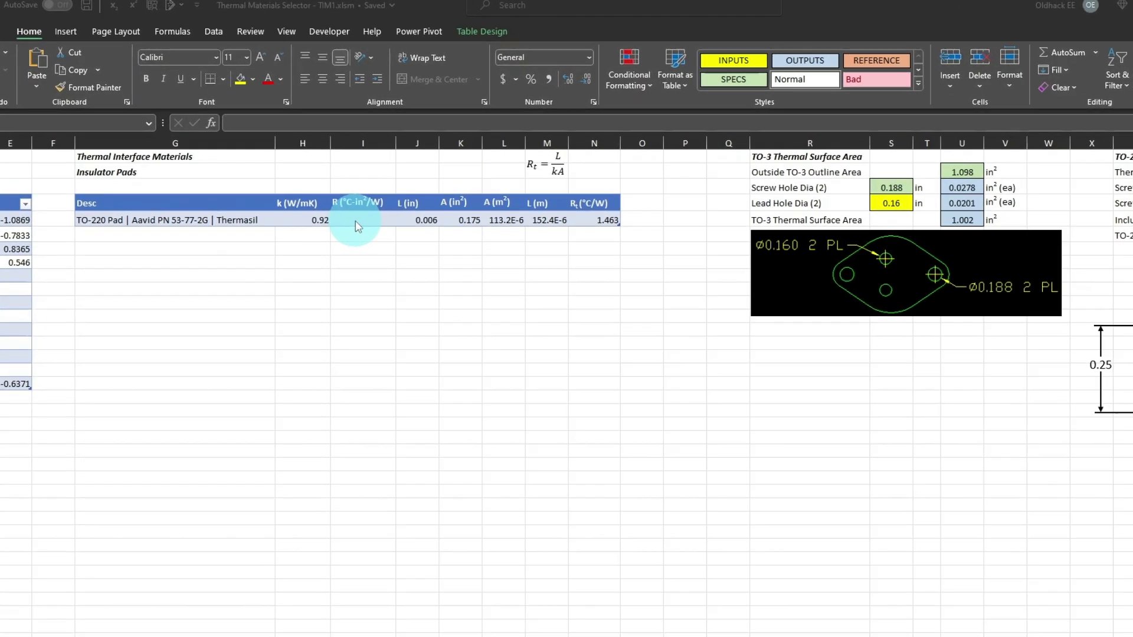
# Step: Set custom data validation on the pad's R (°C-in²/W) cell with the formula =ISBLANK(H5)
pyautogui.click(347, 215)
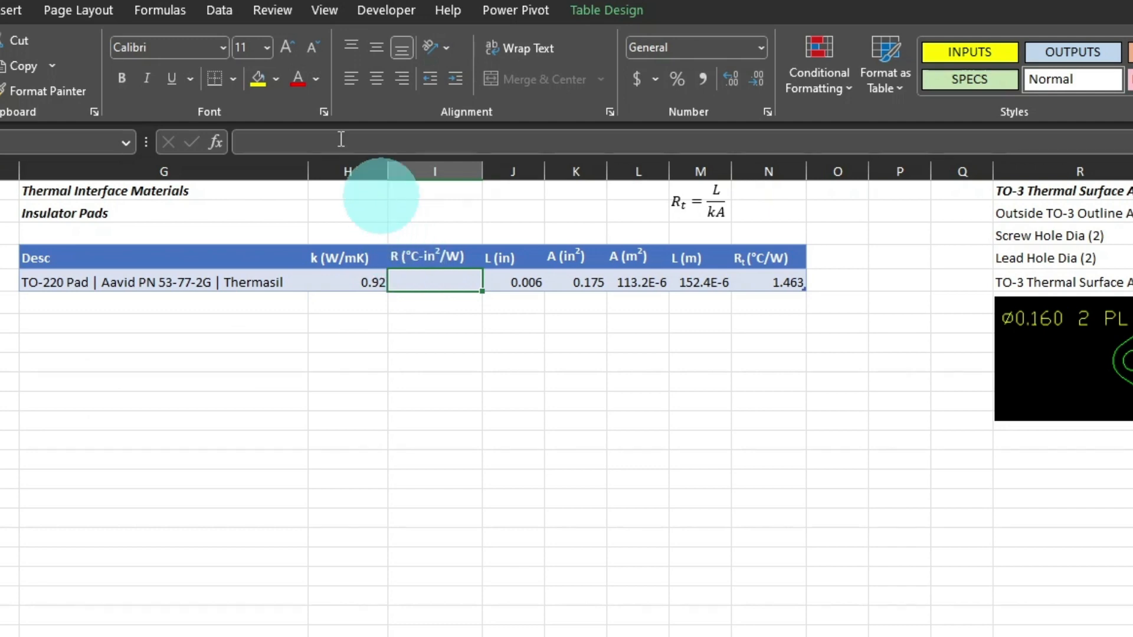
pyautogui.click(219, 11)
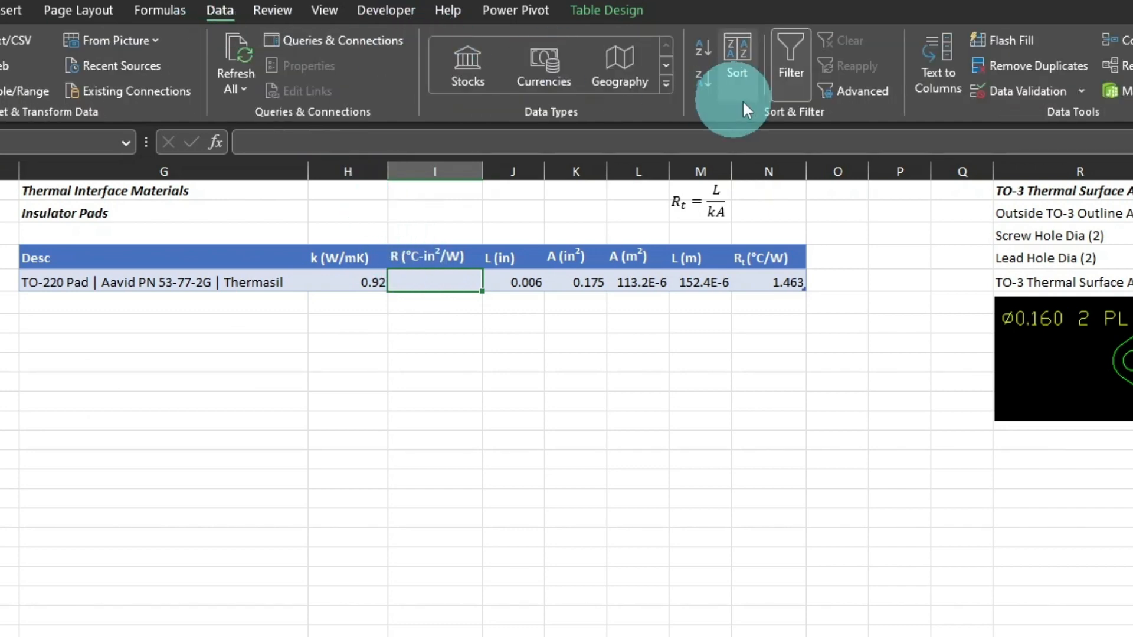
pyautogui.click(1028, 92)
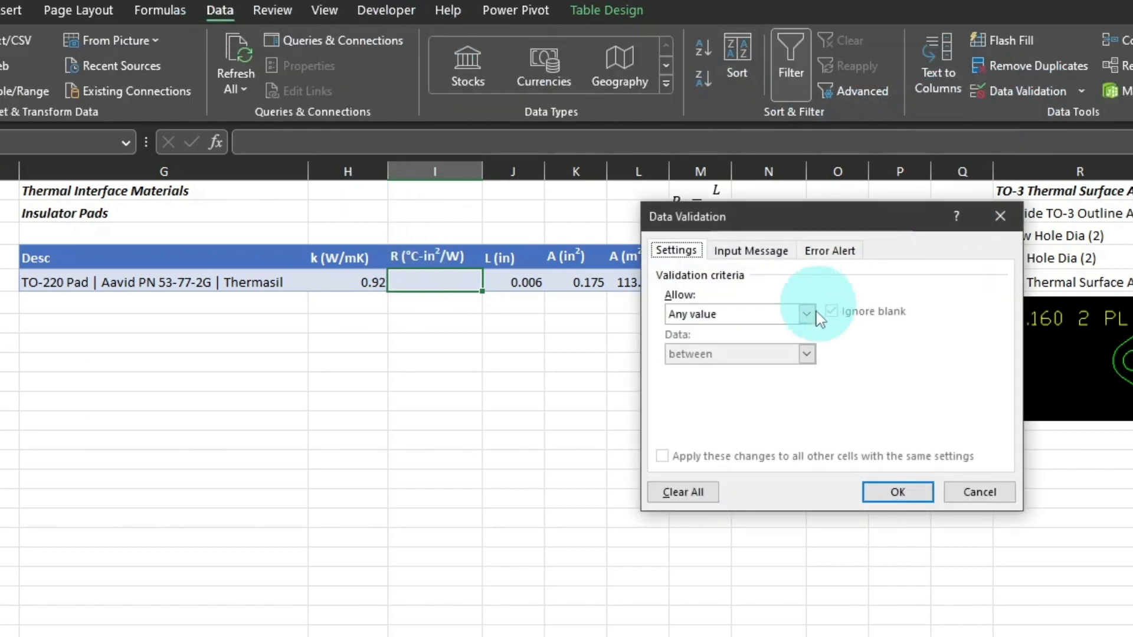
pyautogui.click(806, 314)
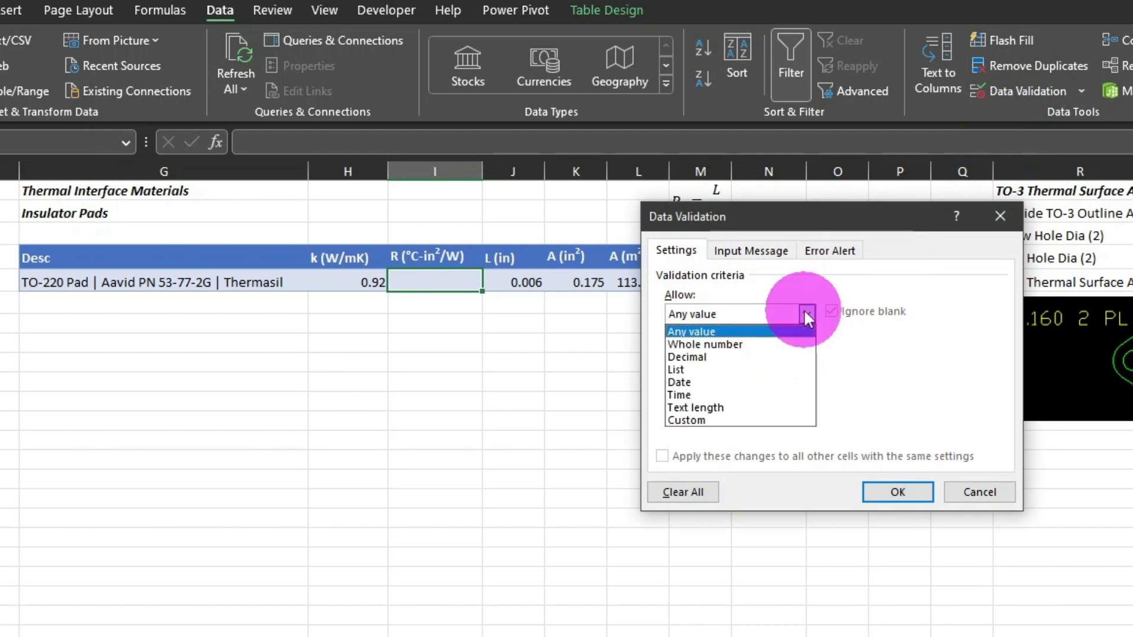
pyautogui.click(717, 422)
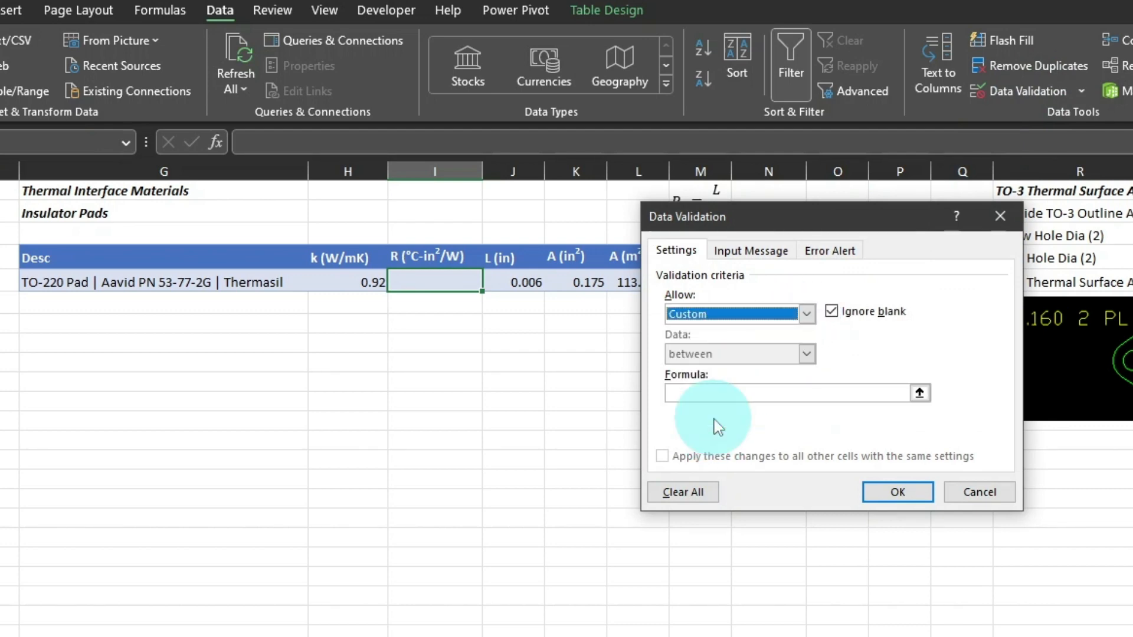
pyautogui.click(696, 387)
pyautogui.write('=')
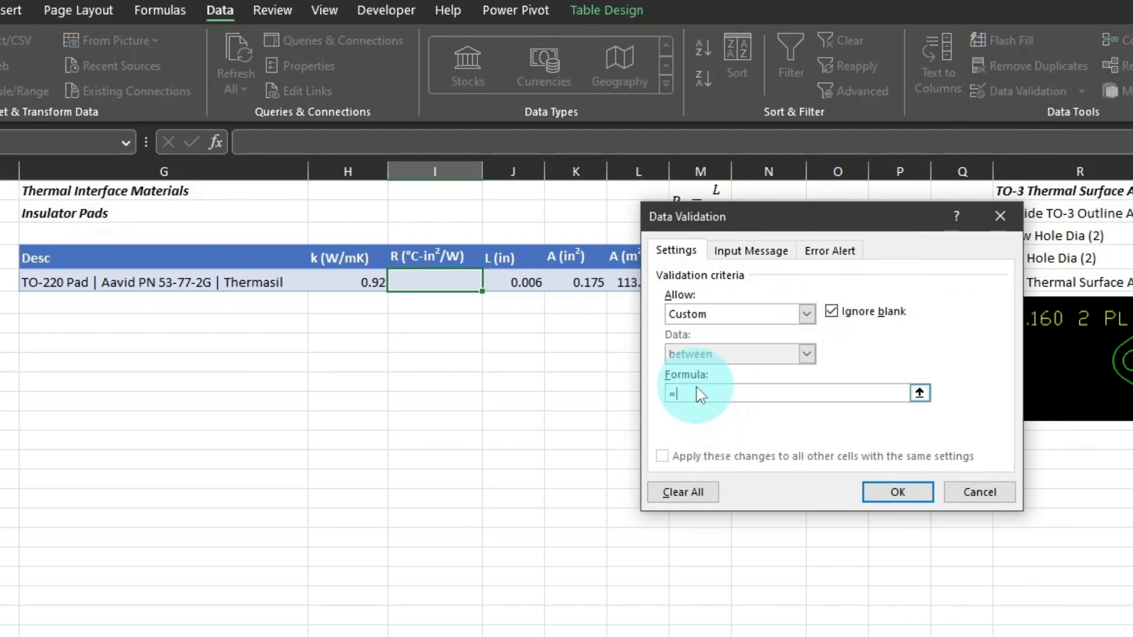
pyautogui.write('isblank(')
pyautogui.click(357, 276)
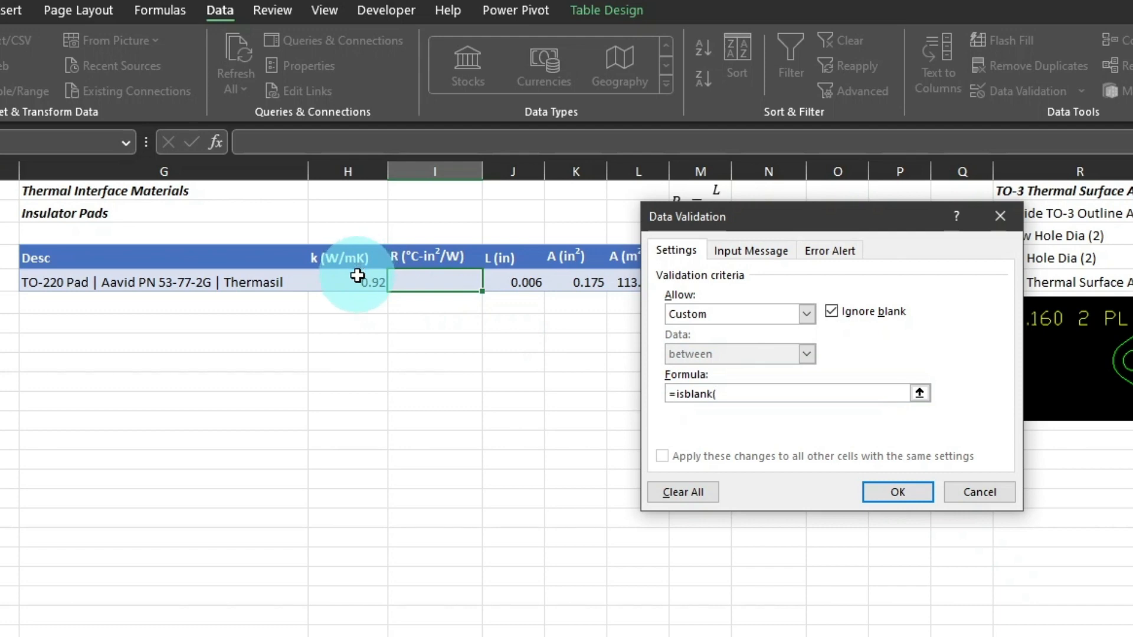
pyautogui.write(')')
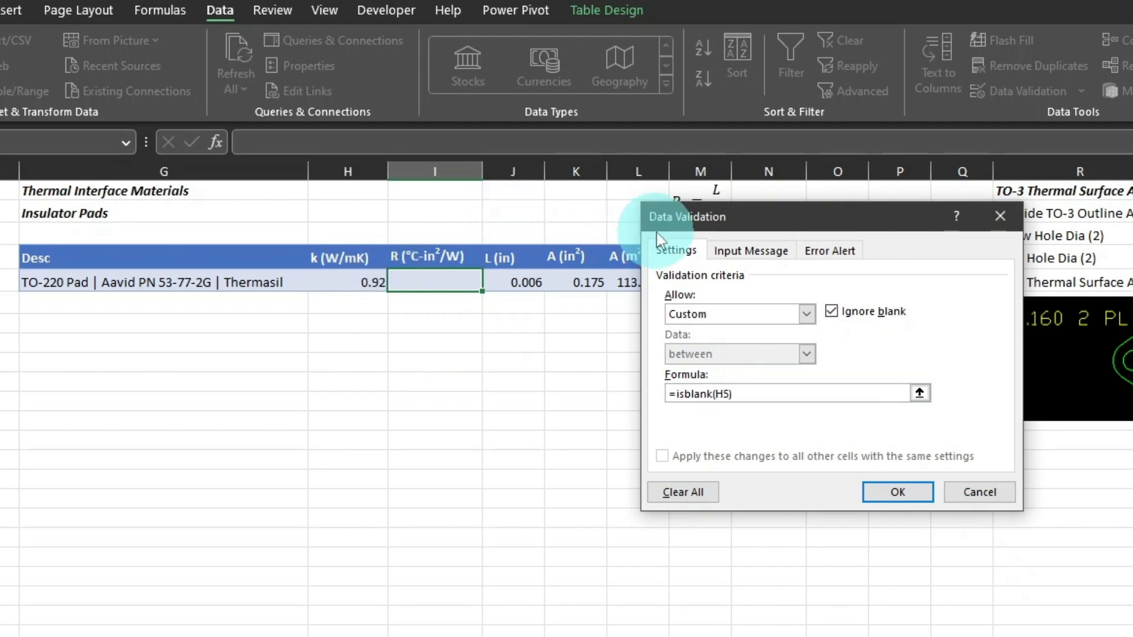
# Step: Give the R cell's validation an error alert titled Unallowed with the message "Properties k (W/mK) or R (°C-in2/W) is single allowed entry, not both."
pyautogui.click(826, 253)
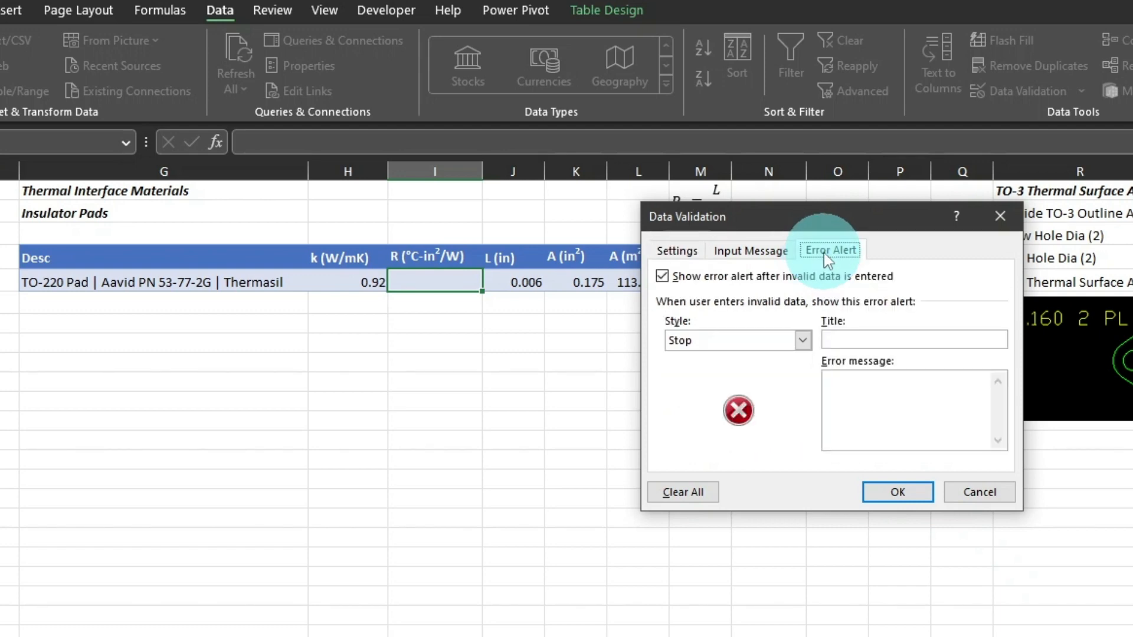
pyautogui.click(855, 341)
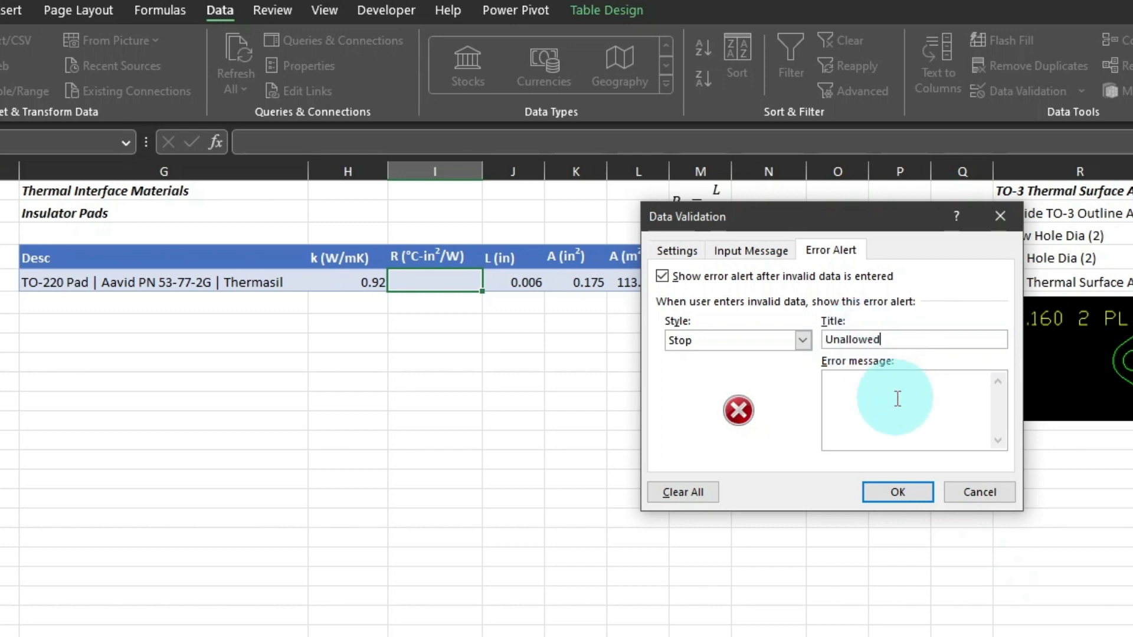
pyautogui.hotkey('ctrl', 'v')
pyautogui.click(907, 495)
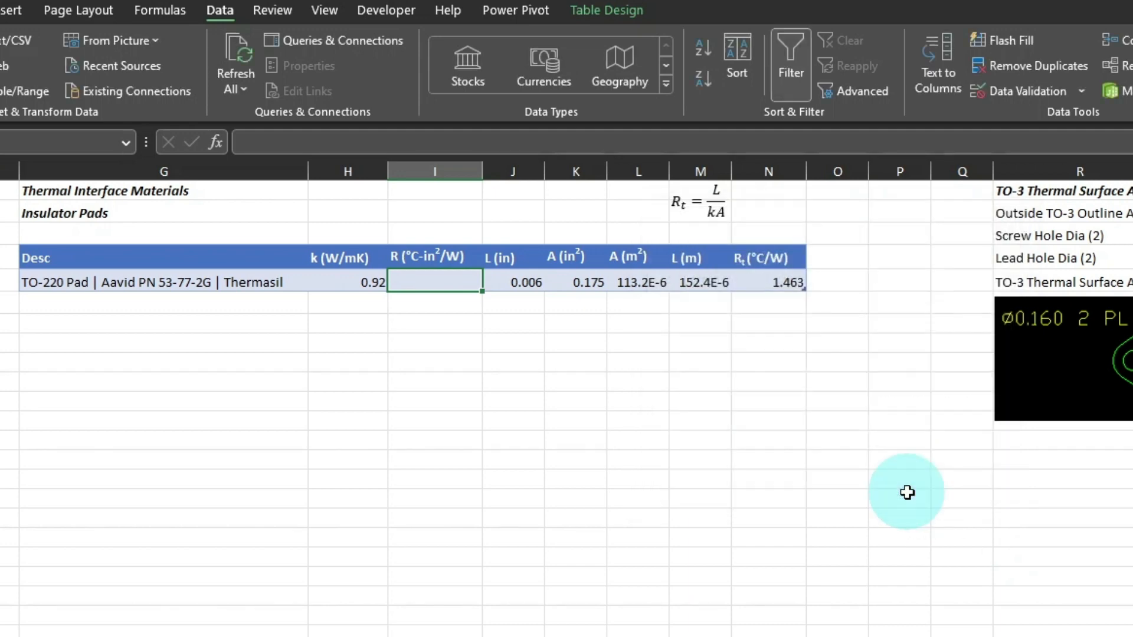
# Step: Test the R cell's validation by entering 2 beside the existing k value, then cancel the entry
pyautogui.write('2')
pyautogui.press('Return')
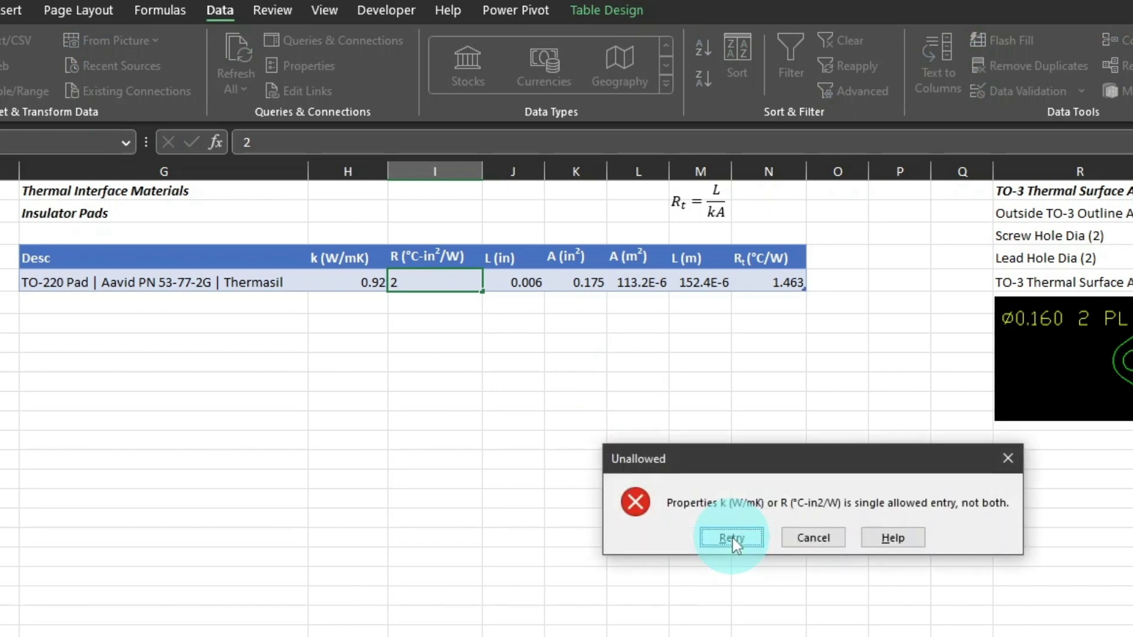
pyautogui.click(812, 537)
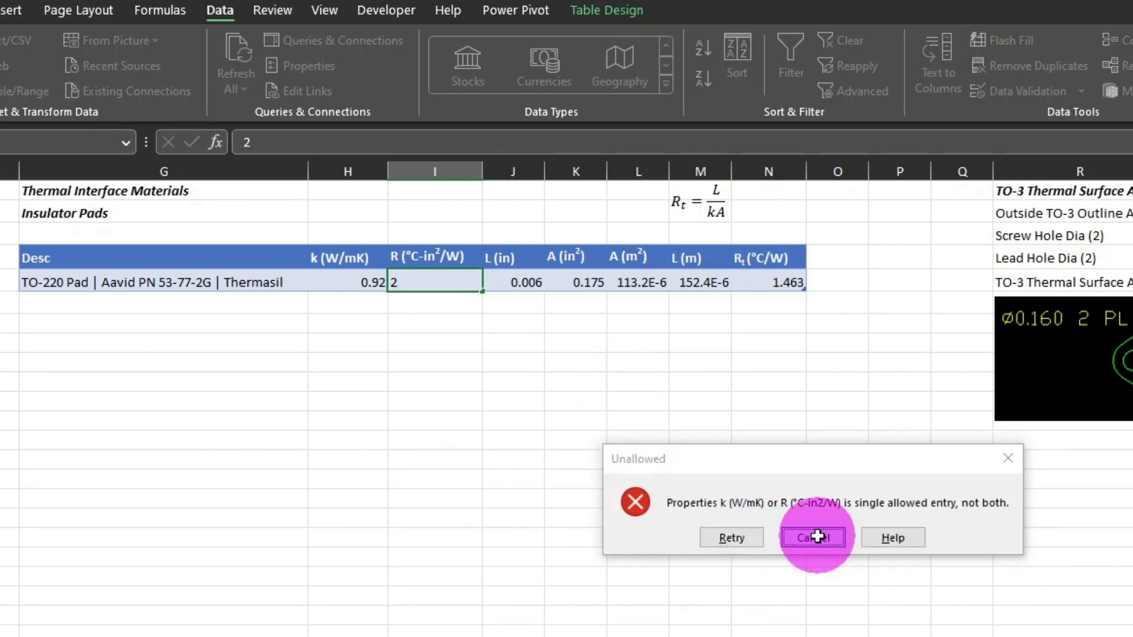
# Step: Set custom data validation on the TO-220 pad's k (W/mK) cell with the formula =ISBLANK(I5)
pyautogui.click(368, 284)
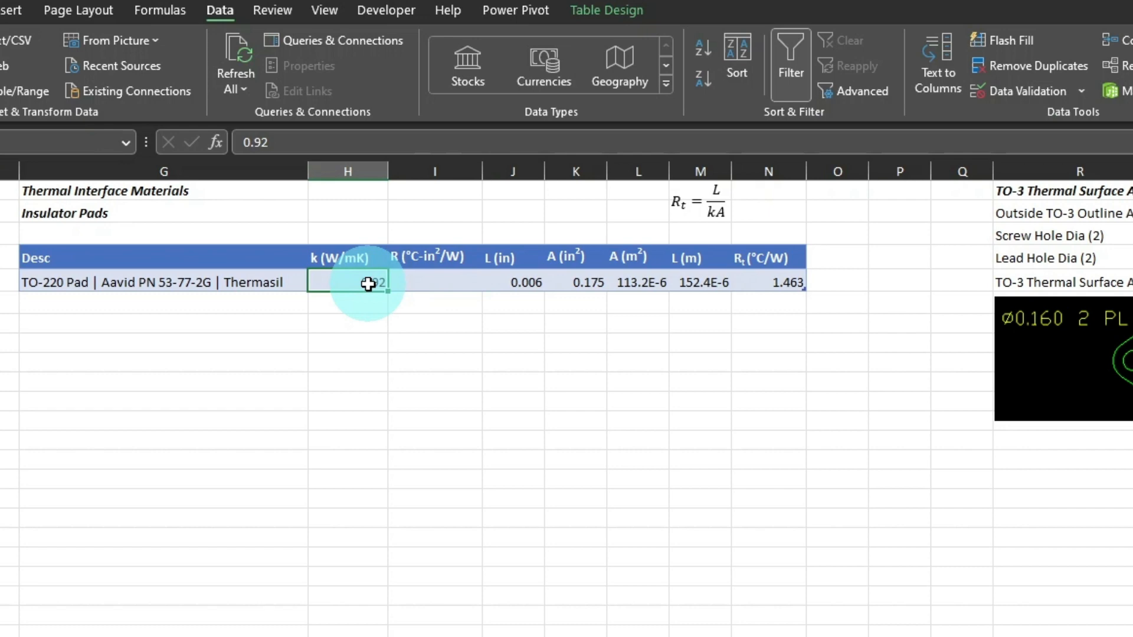
pyautogui.click(1005, 91)
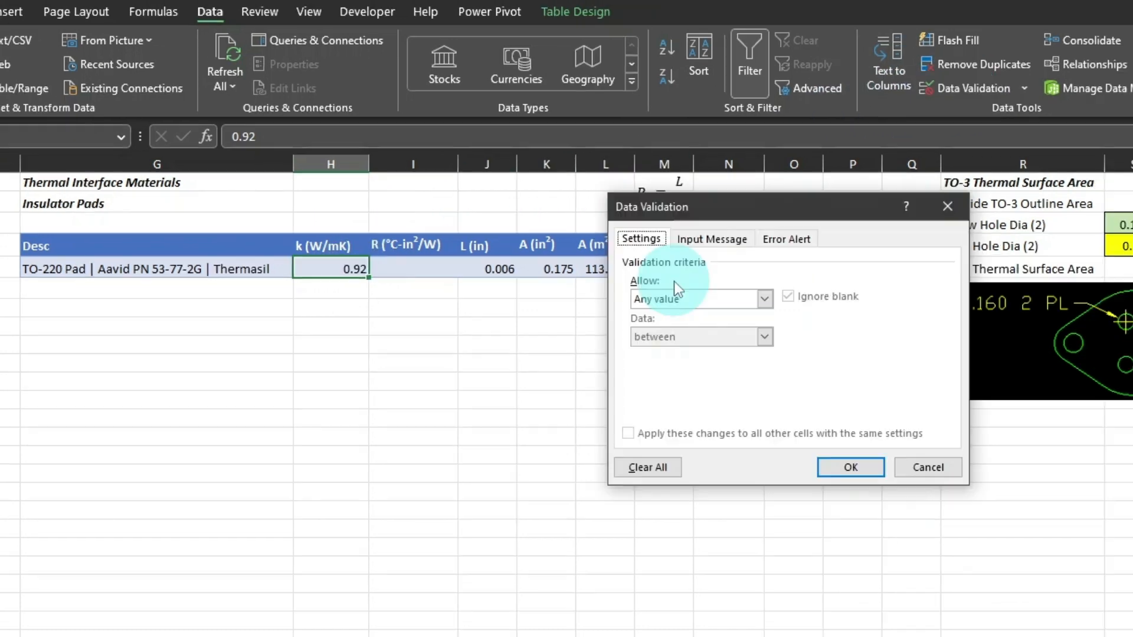
pyautogui.click(764, 299)
pyautogui.click(671, 401)
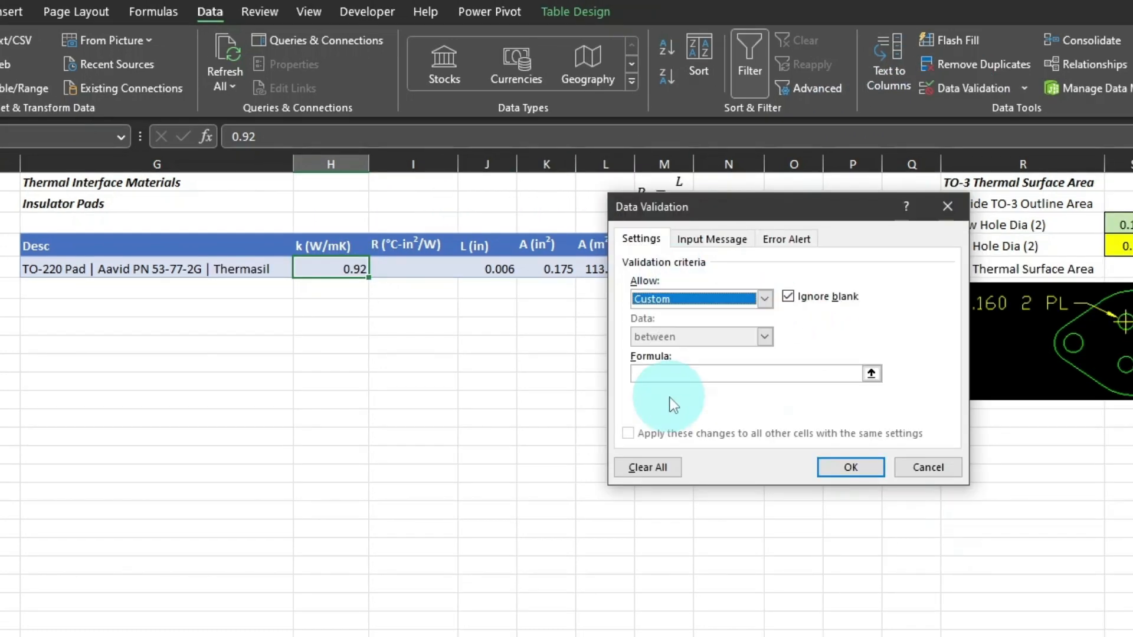
pyautogui.click(681, 375)
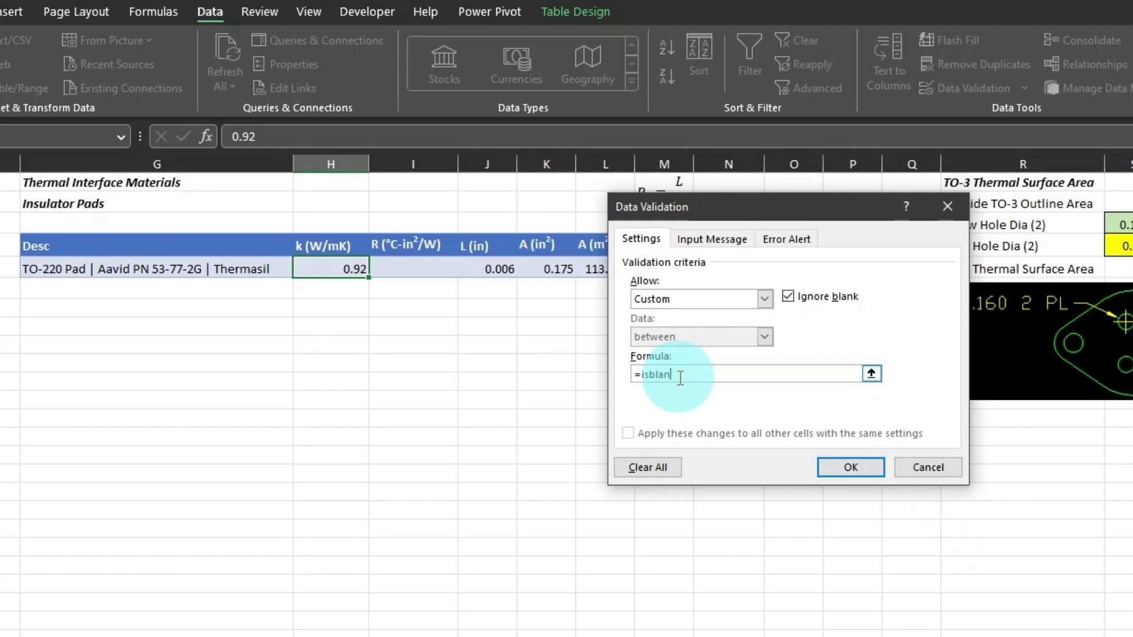
pyautogui.write('=isblank(')
pyautogui.click(402, 266)
pyautogui.write(')')
pyautogui.press('Return')
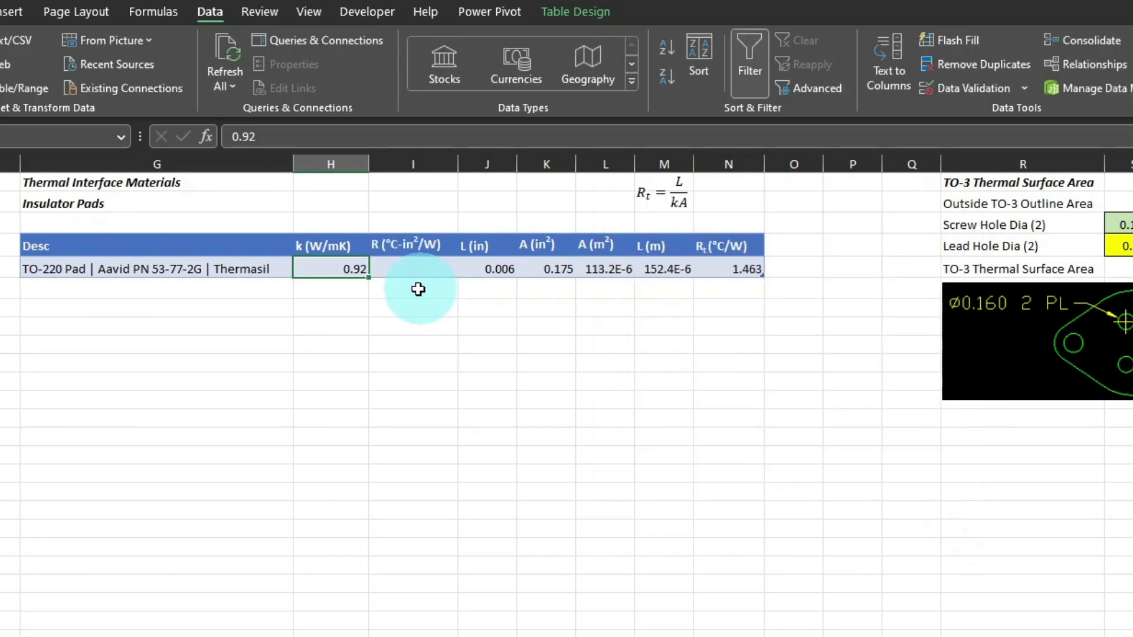
# Step: Add a second row to the Insulator Pads table with R (°C-in²/W) 0.1 and L (in) 0.003
pyautogui.click(417, 287)
pyautogui.write('.1')
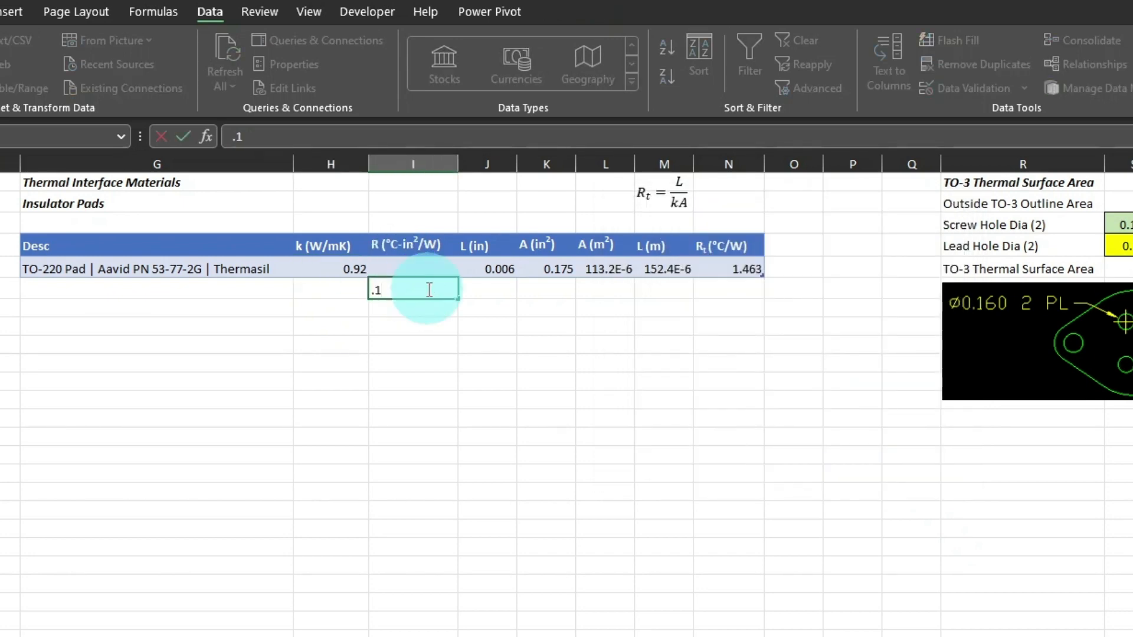
pyautogui.press('Tab')
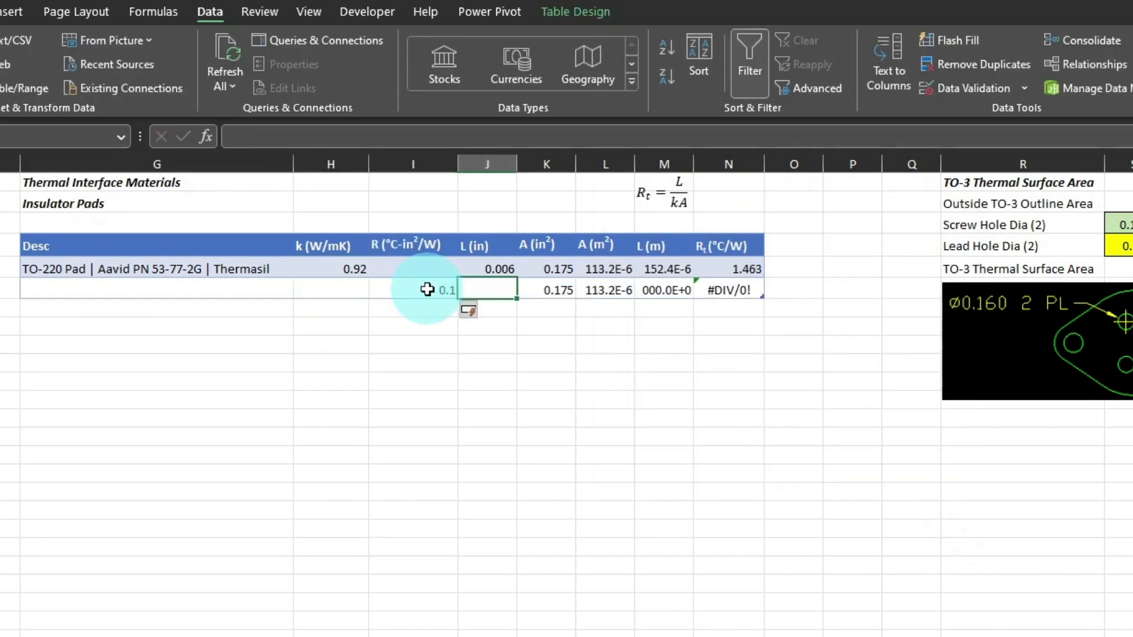
pyautogui.write('.003')
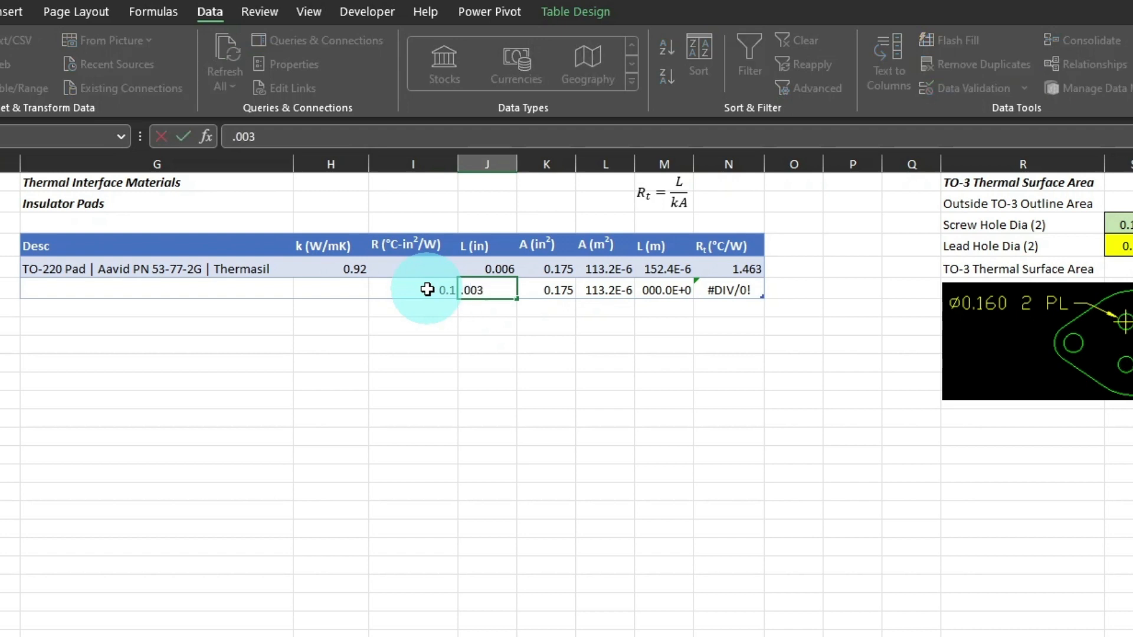
pyautogui.press('Return')
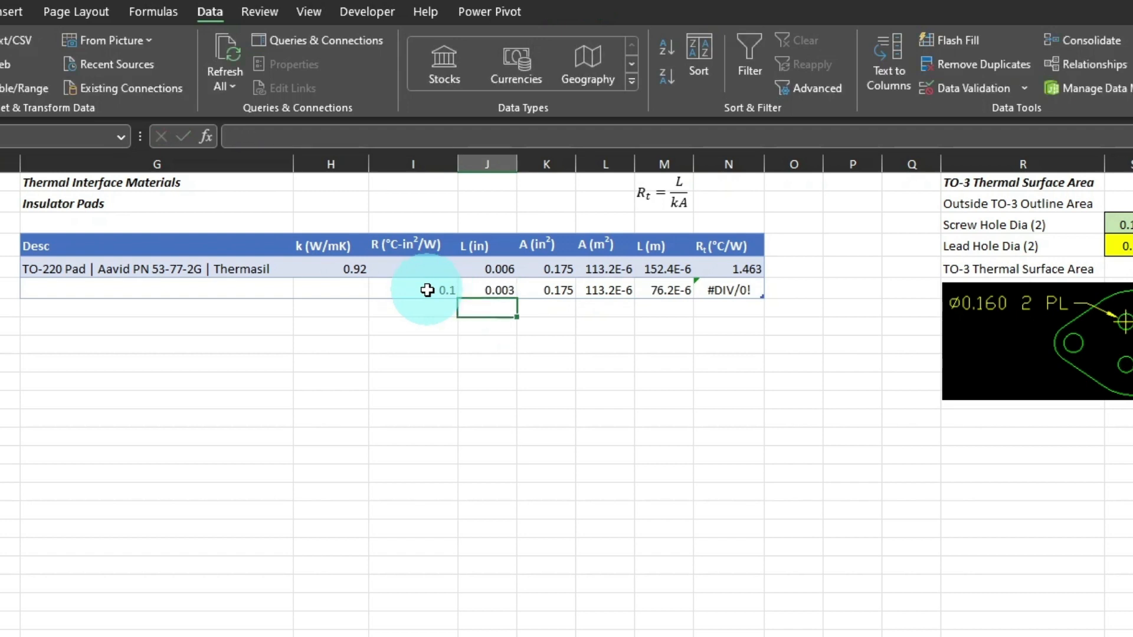
# Step: Test the second row's k validation by entering 2 beside its R value, then cancel the entry
pyautogui.click(427, 289)
pyautogui.click(332, 286)
pyautogui.write('2')
pyautogui.press('Return')
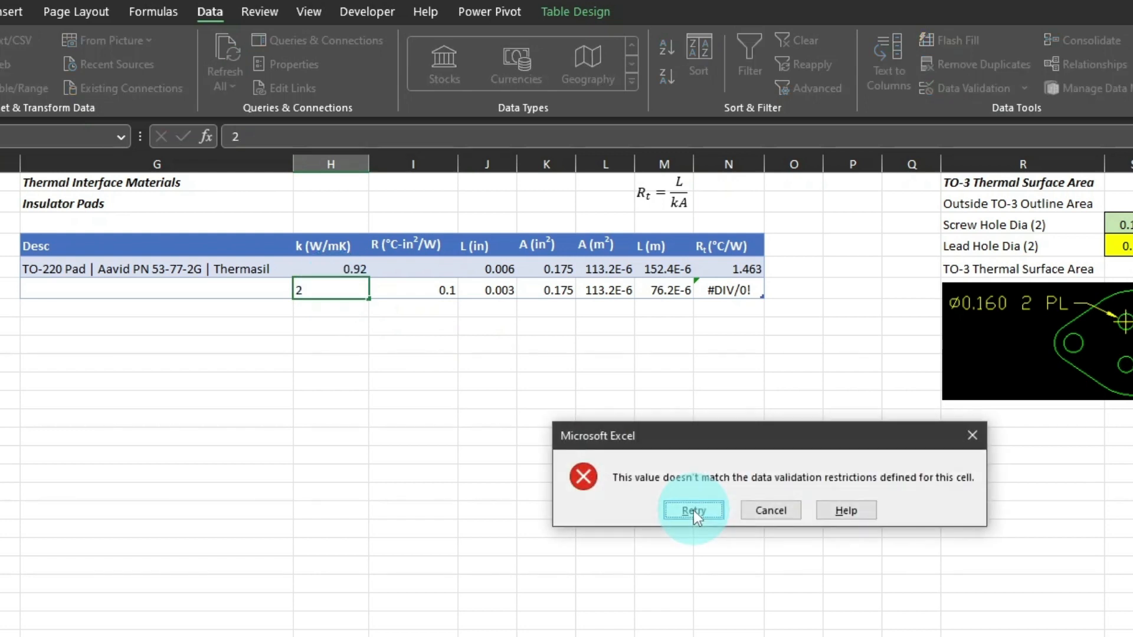
pyautogui.click(770, 508)
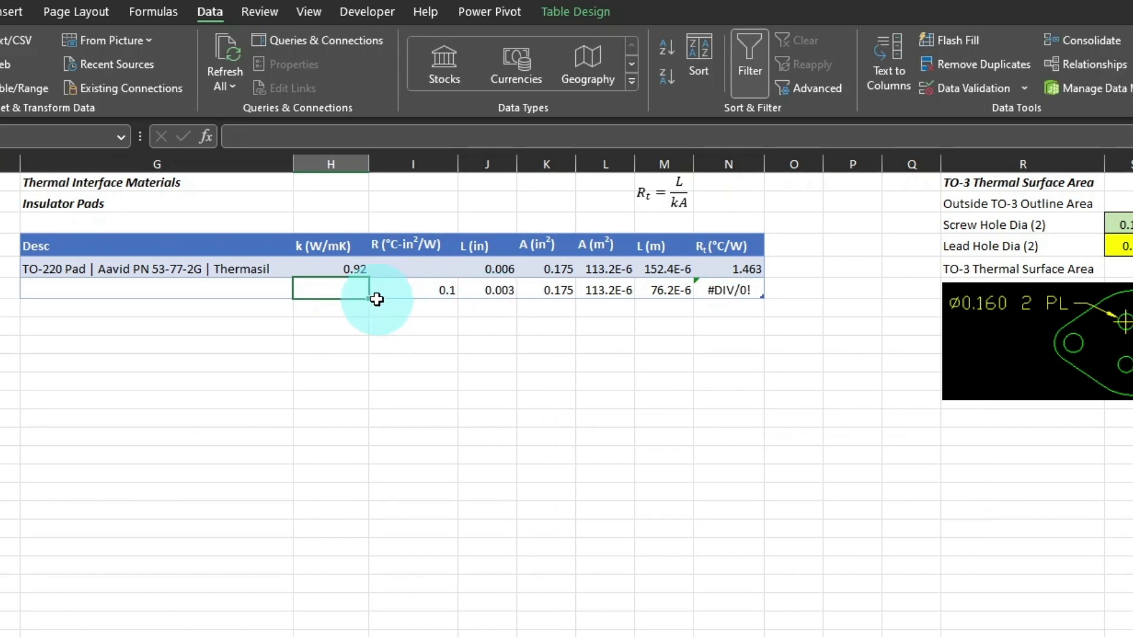
# Step: Give the second row's k validation a titled error alert with the message "Properties k (W/mK) or R (°C-in2/W) is single allowed entry, not both."
pyautogui.click(968, 90)
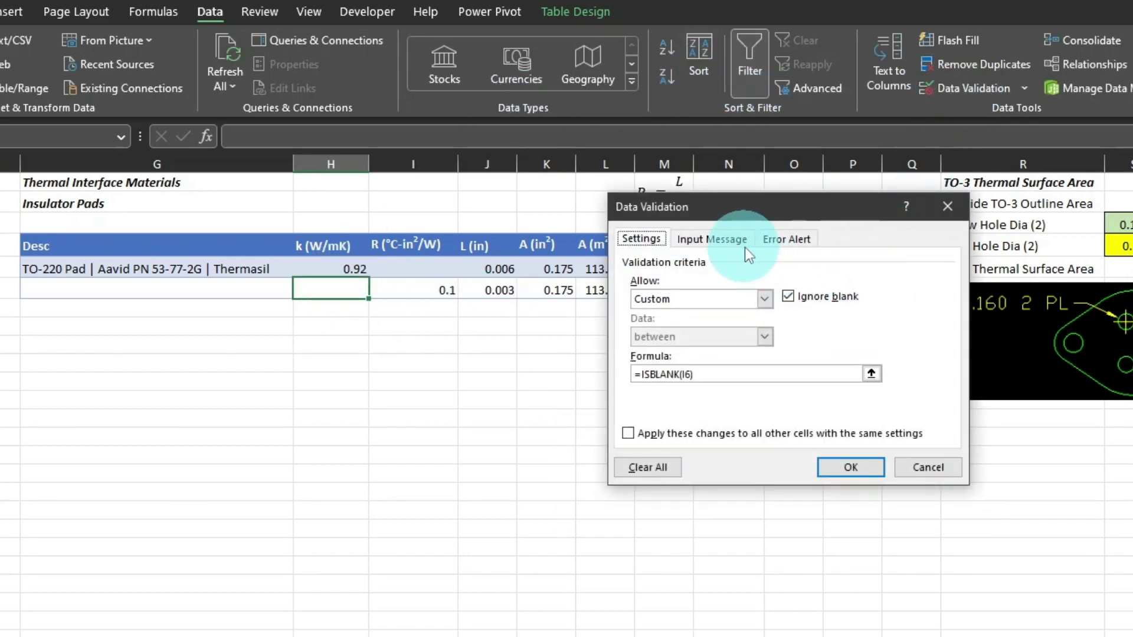
pyautogui.click(785, 239)
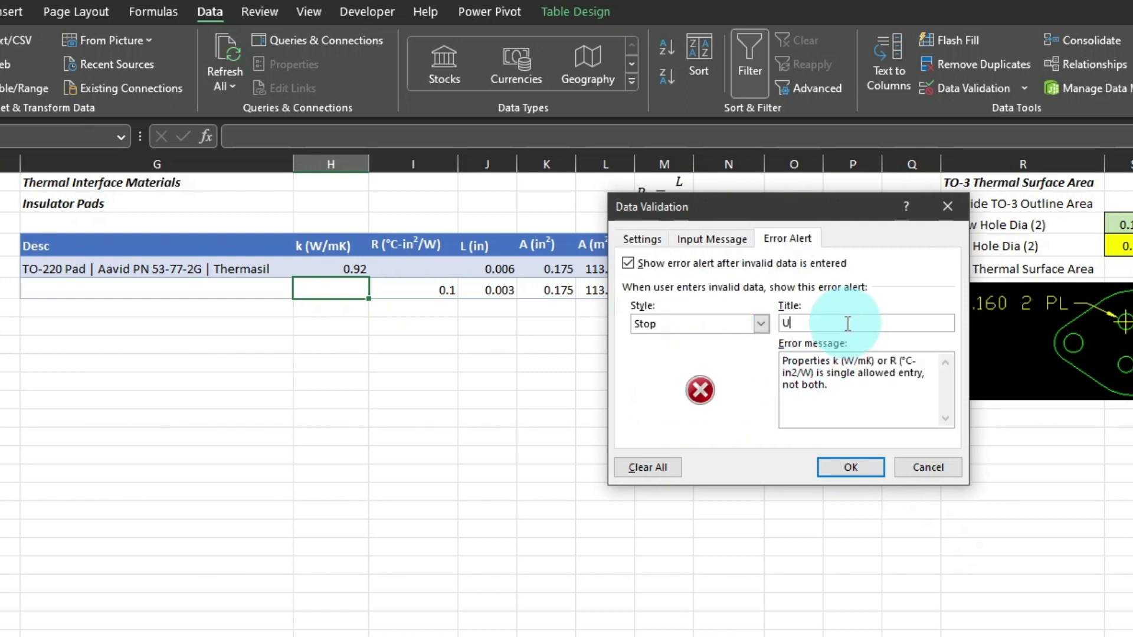
pyautogui.click(851, 467)
# Step: Test the second row's k (W/mK) error alert by entering 1 beside its R value, then cancel the entry
pyautogui.write('1')
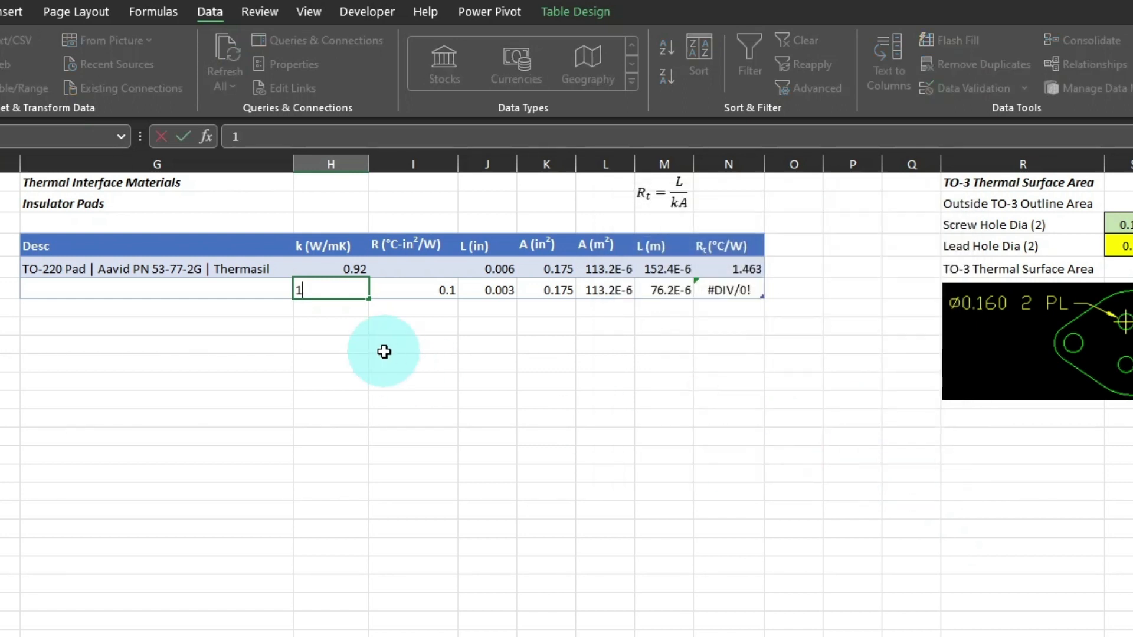
pyautogui.press('Return')
pyautogui.click(773, 511)
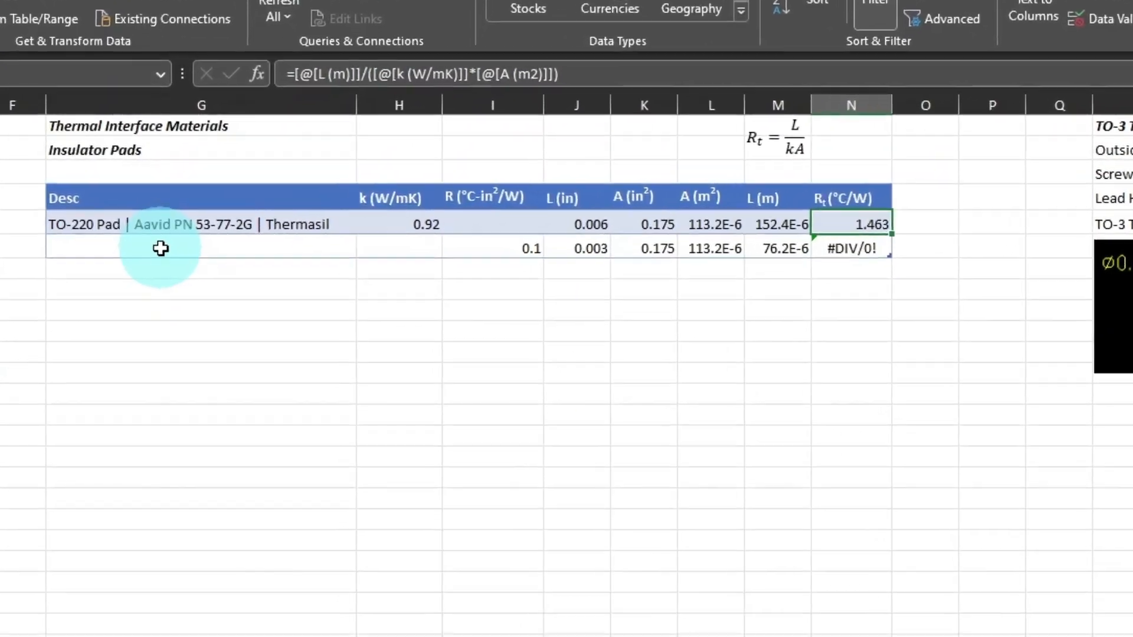
# Step: Describe the second Insulator Pads row as "TO-220 | Mica Pad w Grease"
pyautogui.click(161, 249)
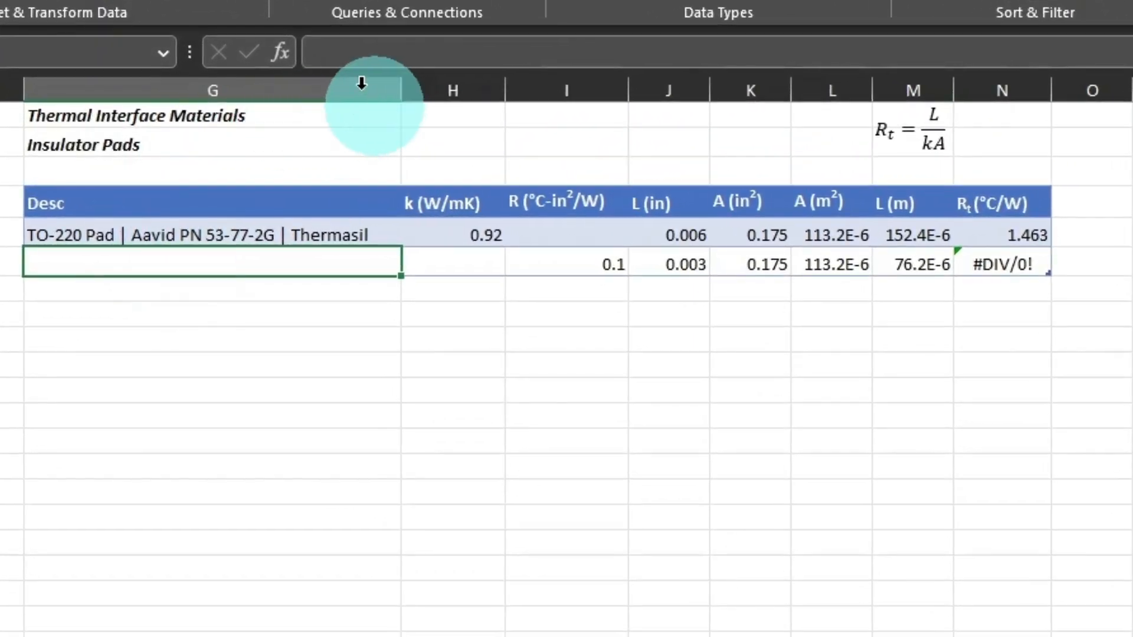
pyautogui.hotkey('ctrl', 'v')
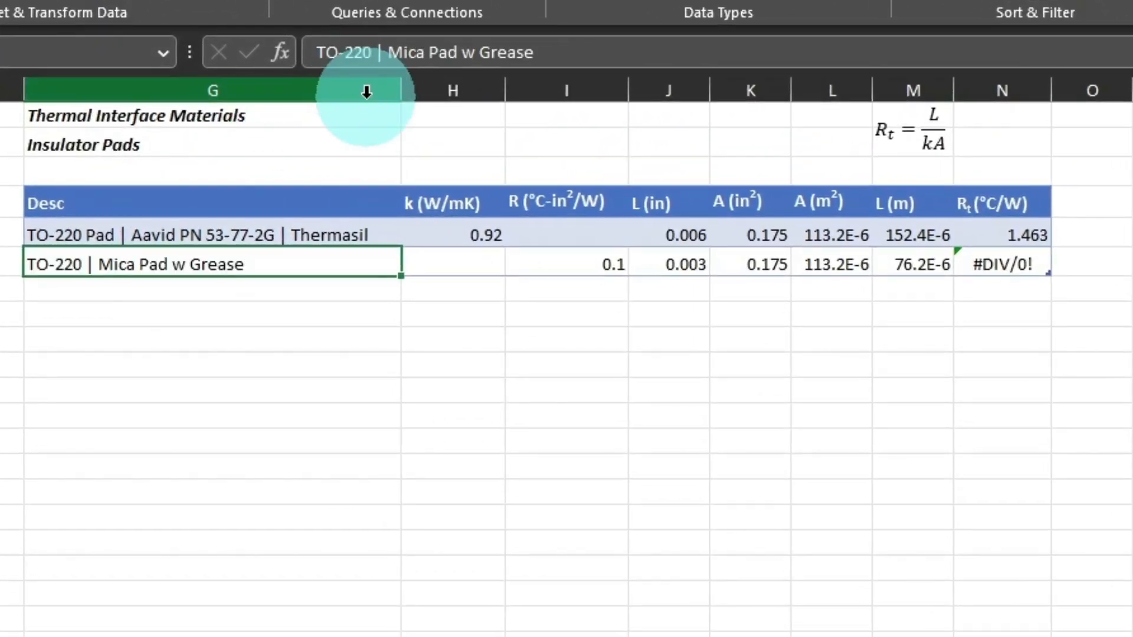
pyautogui.press('Return')
pyautogui.press('Up')
# Step: Wrap the Rt (°C/W) column formula in IF(ISBLANK([@[R (°C-in2/W)]]), …) so the L/(k·A) calculation applies only when R is blank
pyautogui.click(995, 234)
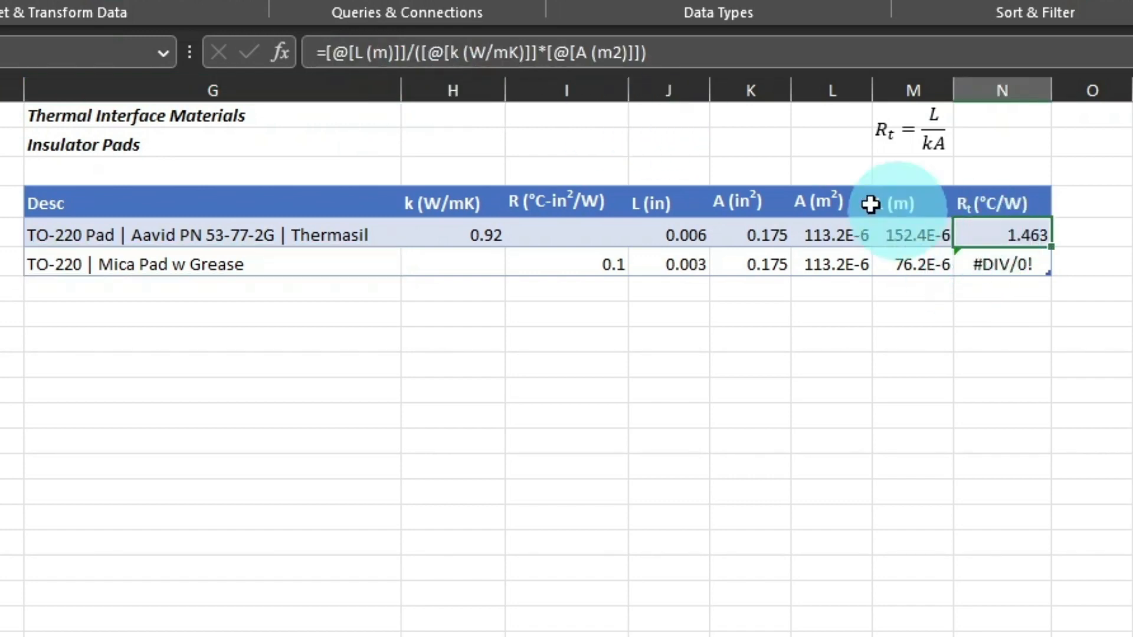
pyautogui.click(324, 52)
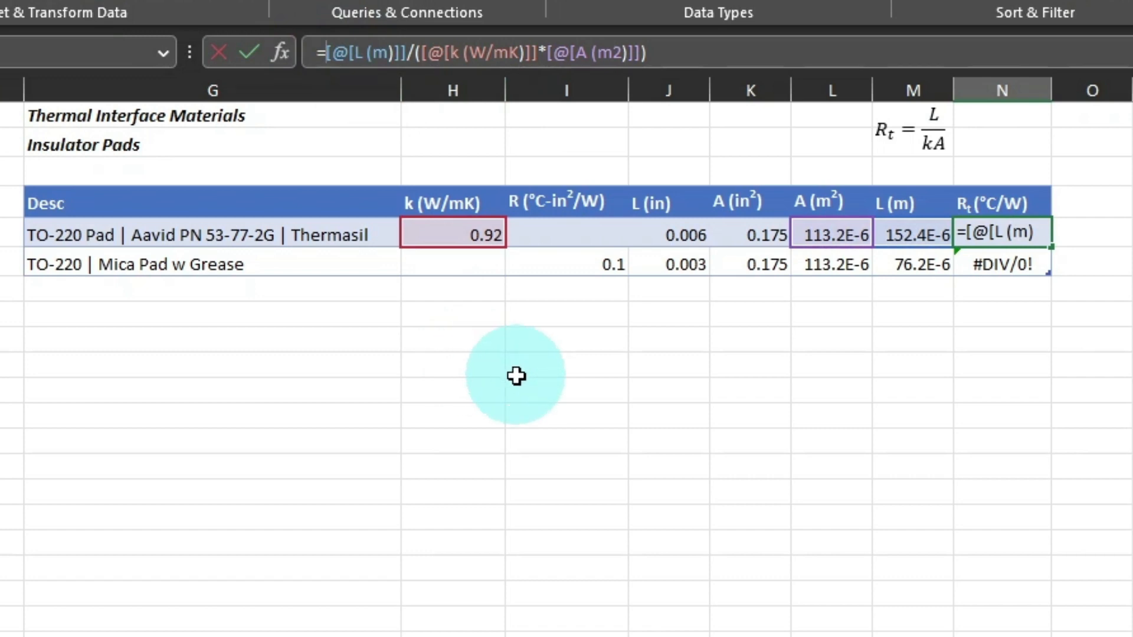
pyautogui.write('if(')
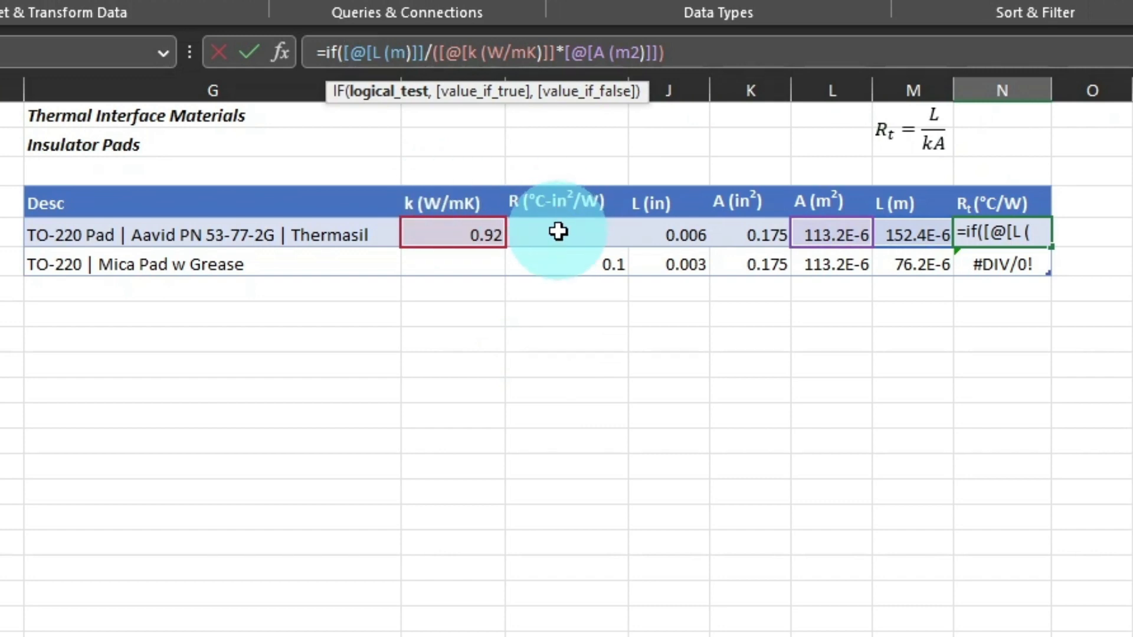
pyautogui.write('isbla')
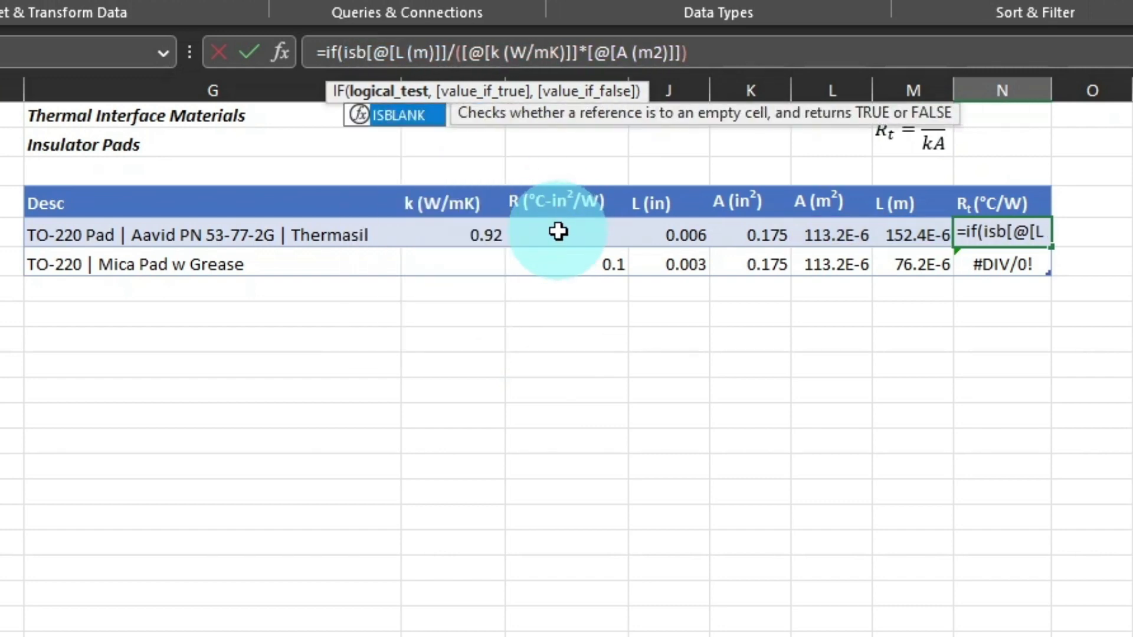
pyautogui.write('nk(')
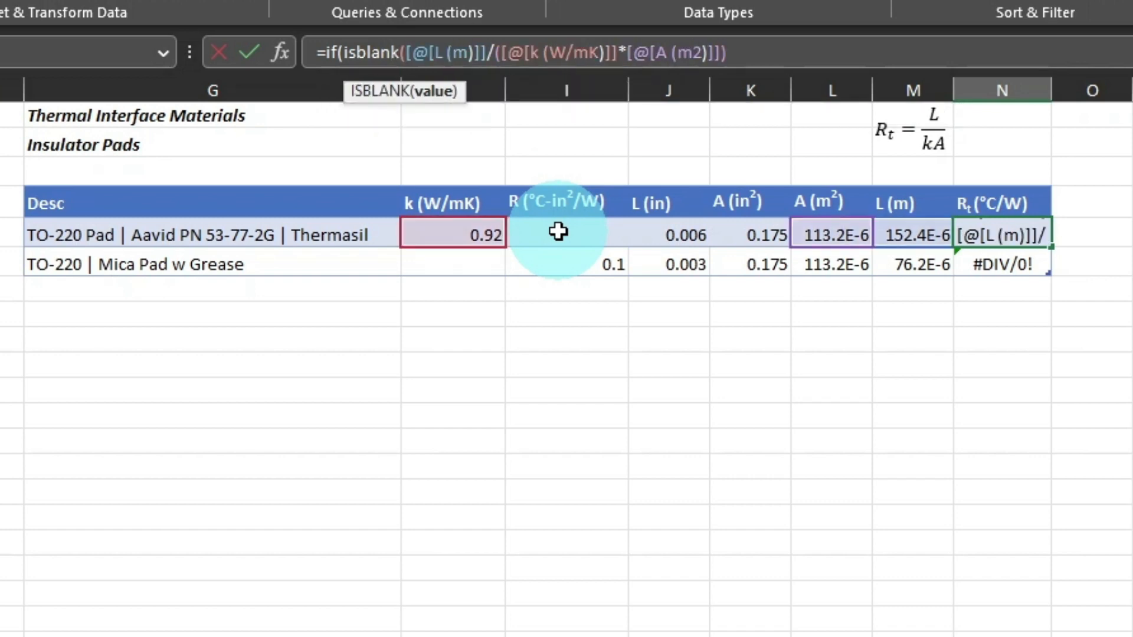
pyautogui.click(558, 231)
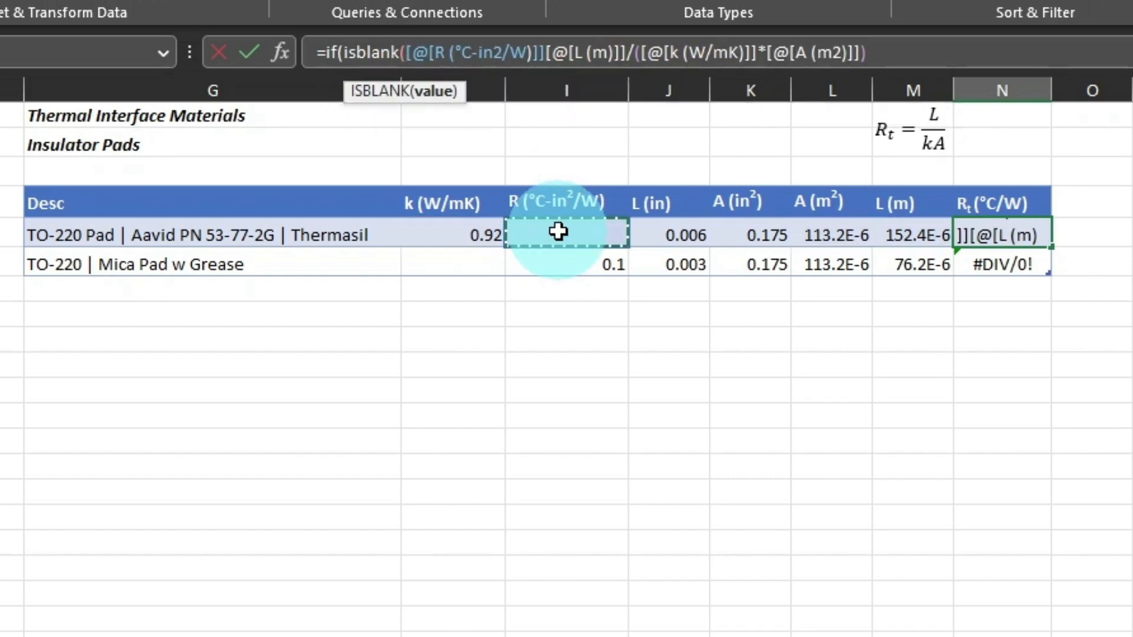
pyautogui.write(')')
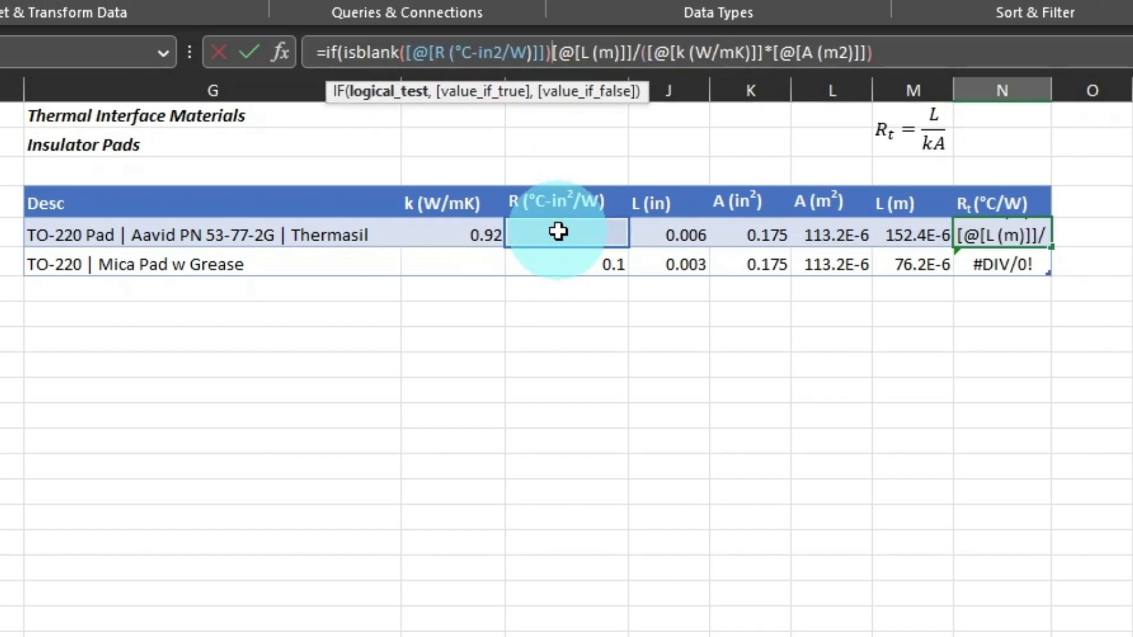
pyautogui.write(',')
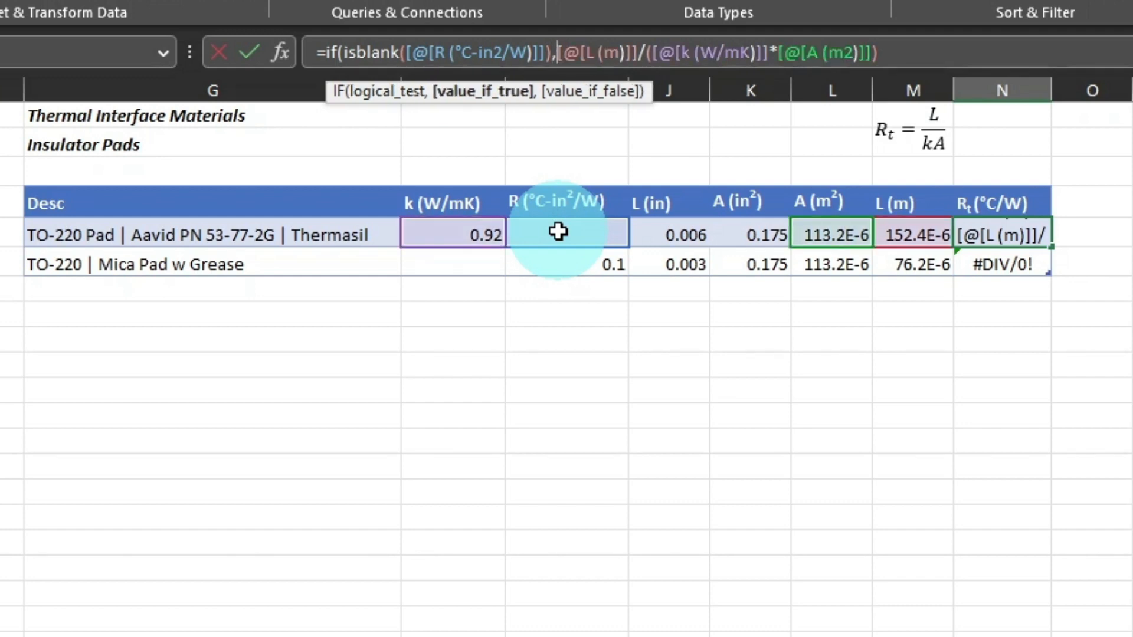
pyautogui.click(910, 54)
pyautogui.write(')')
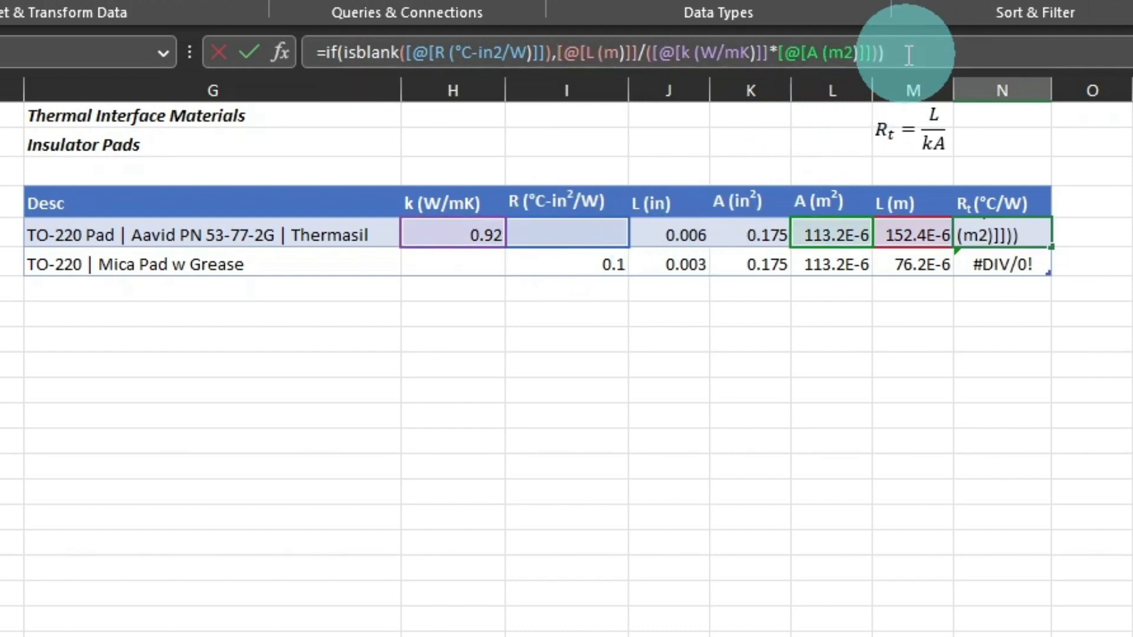
pyautogui.press('Return')
pyautogui.press('Up')
# Step: Add [@[R (°C-in2/W)]]/[@[A (in2)]] as the value-if-false argument of the Rt column's IF formula
pyautogui.click(909, 55)
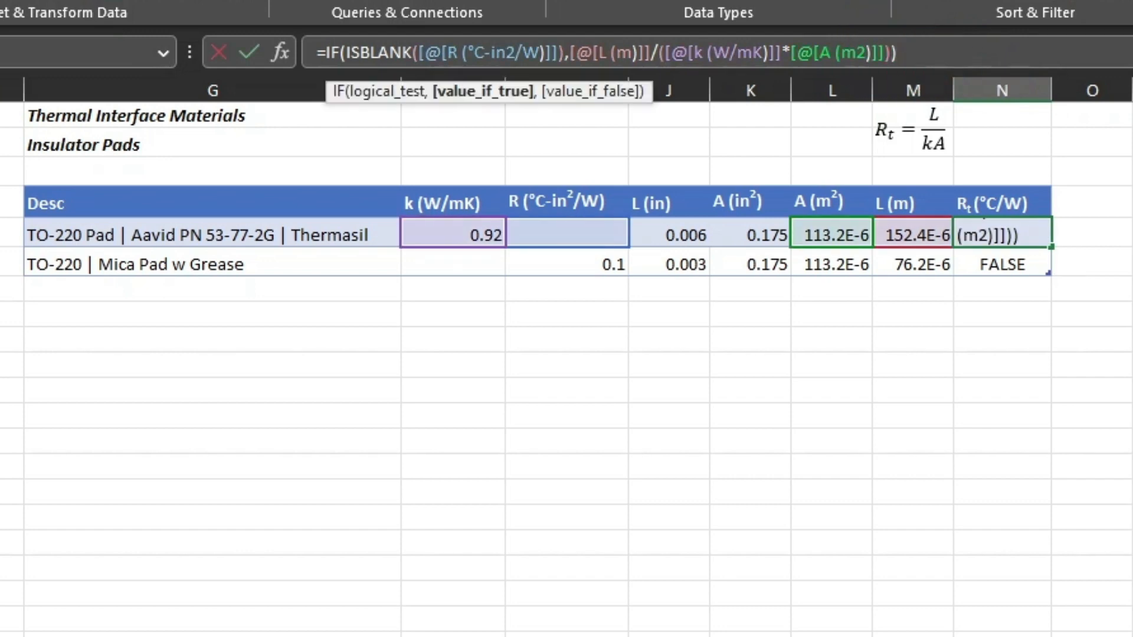
pyautogui.write(',')
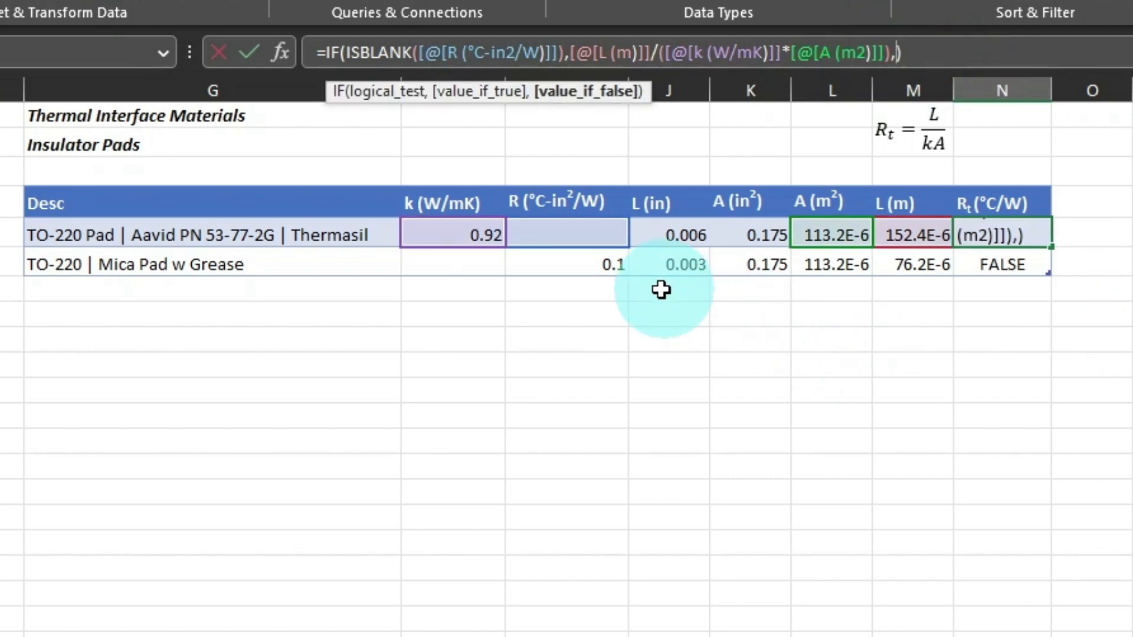
pyautogui.click(593, 235)
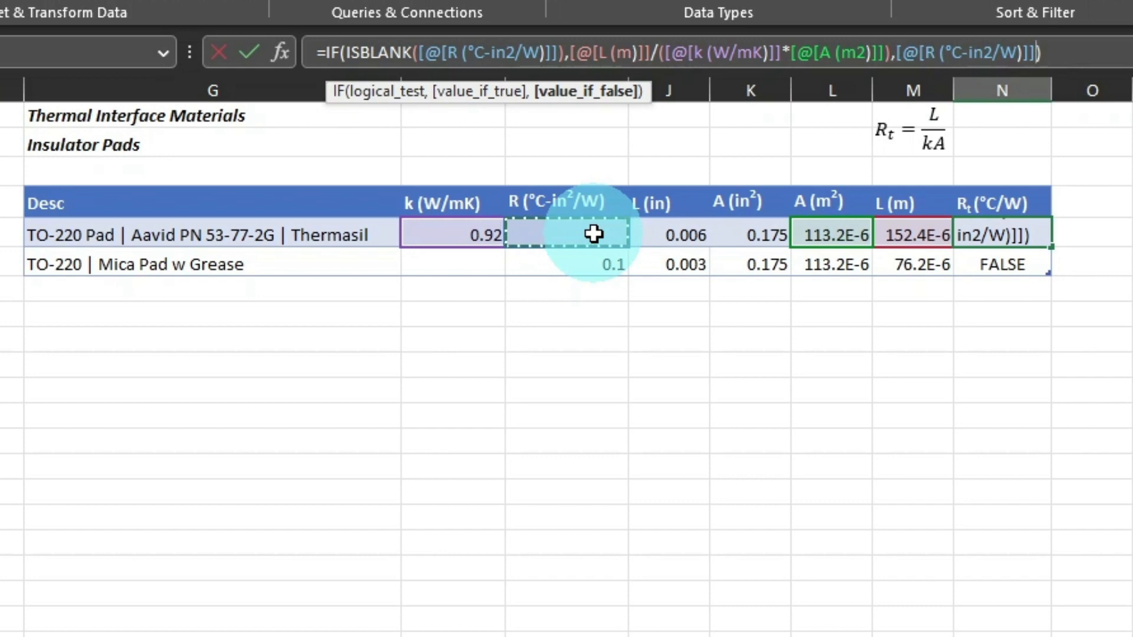
pyautogui.write('/[@[A (in2')
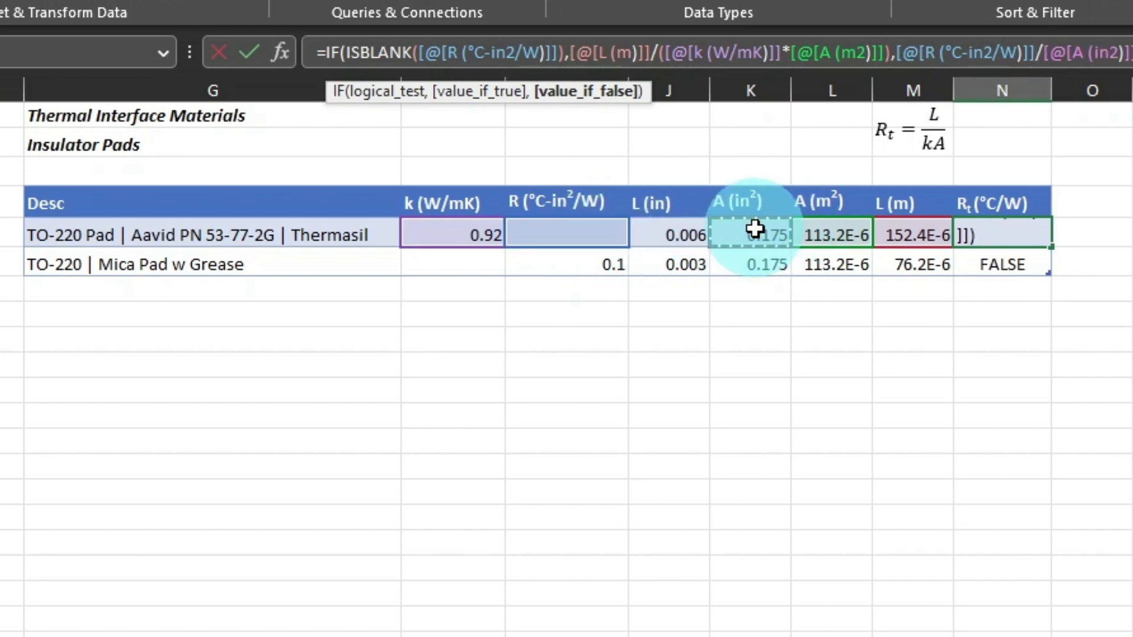
pyautogui.press('Return')
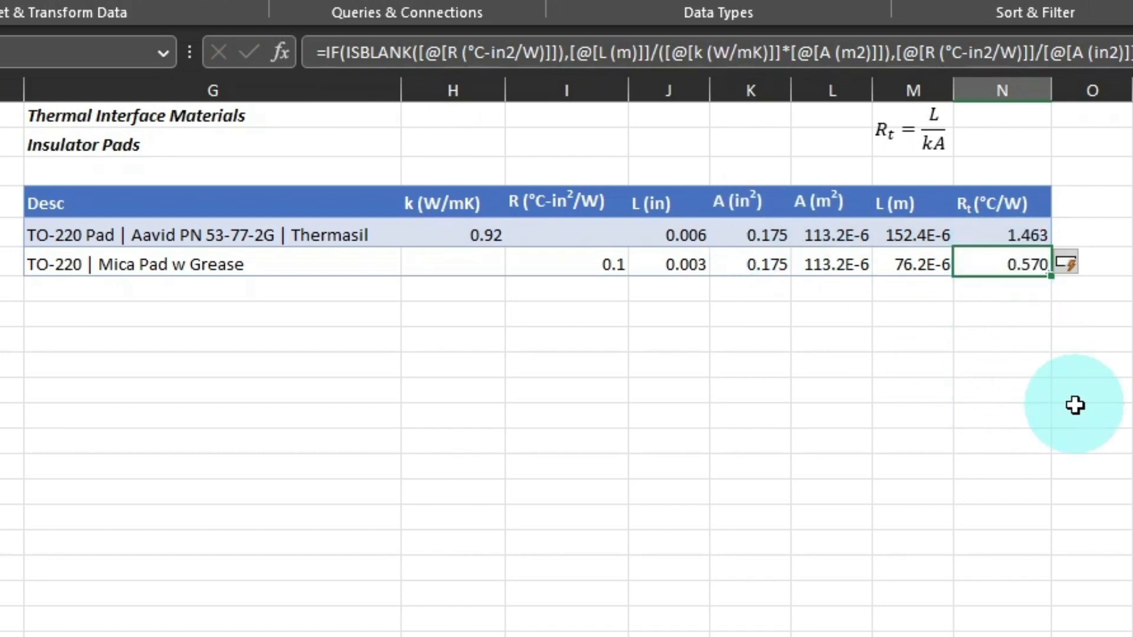
# Step: Paste six rows below the table, covering Thermasil, Mica Pad w Grease and BN-Filled Silicone Sheet pads for TO-220 and TO-3
pyautogui.click(750, 389)
pyautogui.click(204, 284)
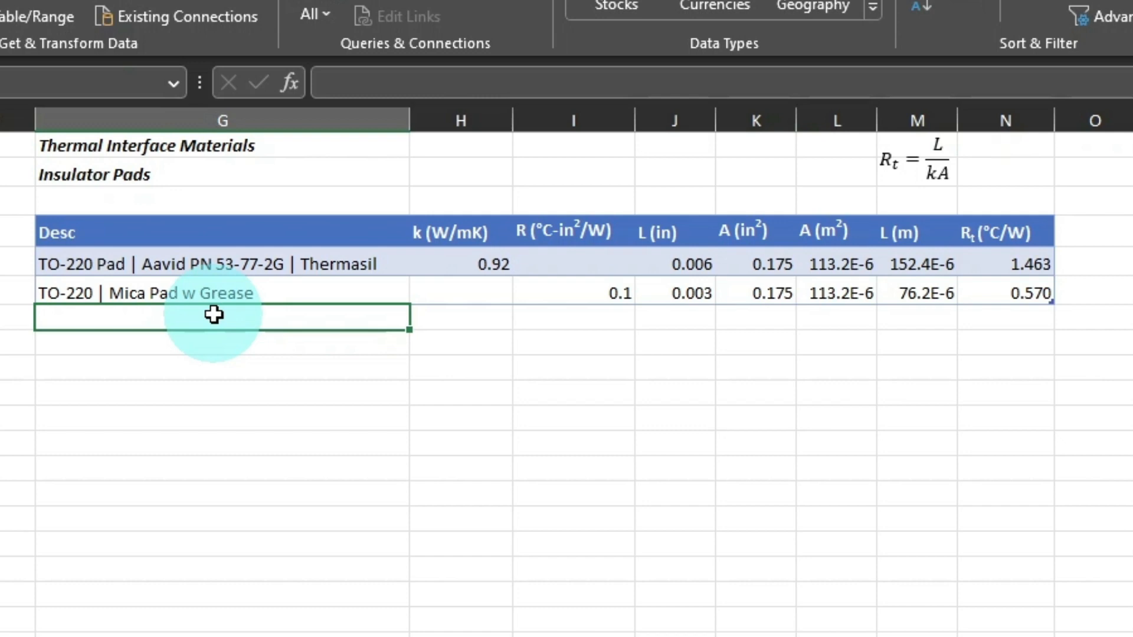
pyautogui.write('TO-220 Pad | Aavid PN 53-77-2G | Thermasil\t0.92\t\t0.006 TO-220 | Mica Pad w Grease\t\t0.1\t0.003 TO-220 | BN-Filled Silicone Sheet\t\t0.17\t TO-3 Pad | Aavid PN 53-77-13G | Thermasil\t0.92\t\t0.006 TO-3 | Mica Pad w Grease\t\t0.1\t0.003 TO-3 | BN-Filled Silicone Sheet\t\t0.17')
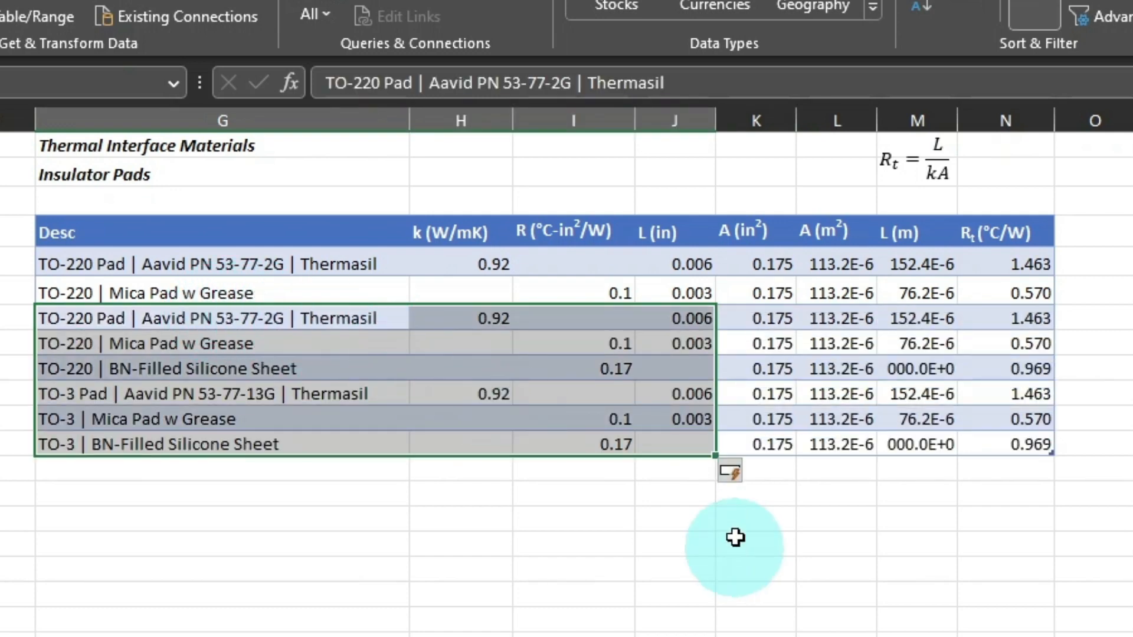
# Step: Replace the A (in²) formulas in the three TO-3 rows with =TO3_Total_Area
pyautogui.click(758, 390)
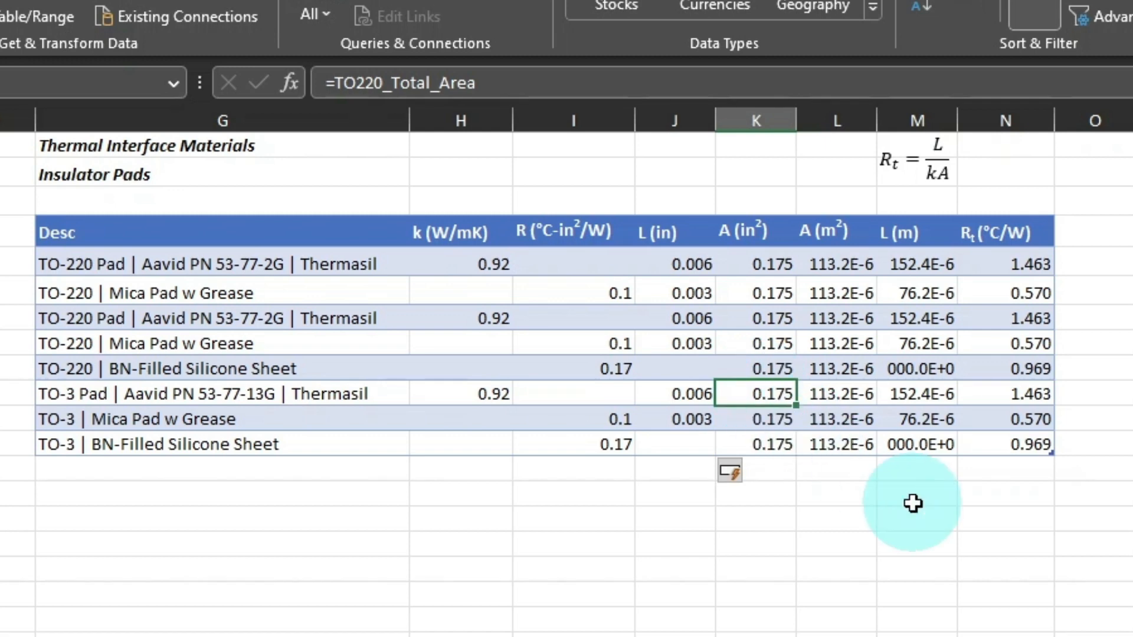
pyautogui.hotkey('shift', 'Down')
pyautogui.hotkey('shift', 'Down')
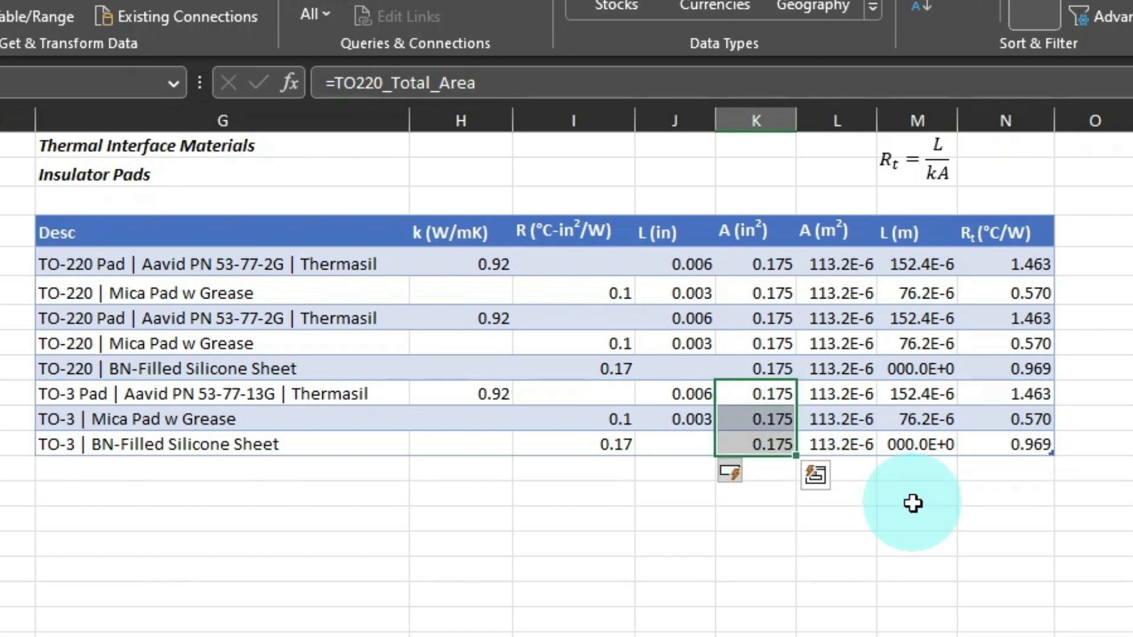
pyautogui.press('Delete')
pyautogui.click(753, 391)
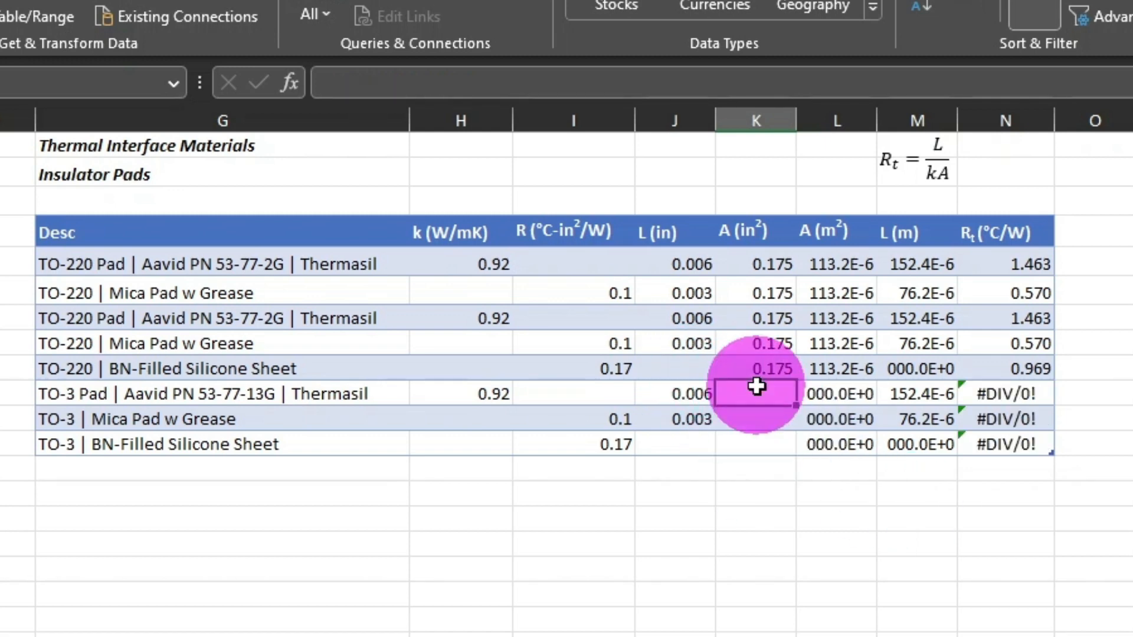
pyautogui.write('=to3')
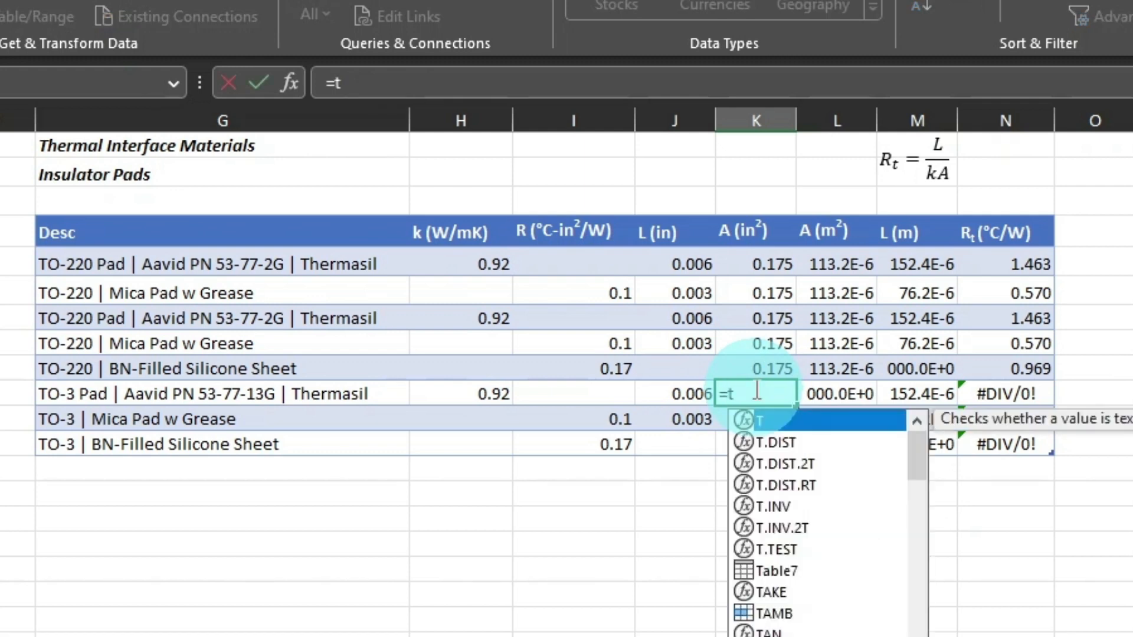
pyautogui.doubleClick(848, 530)
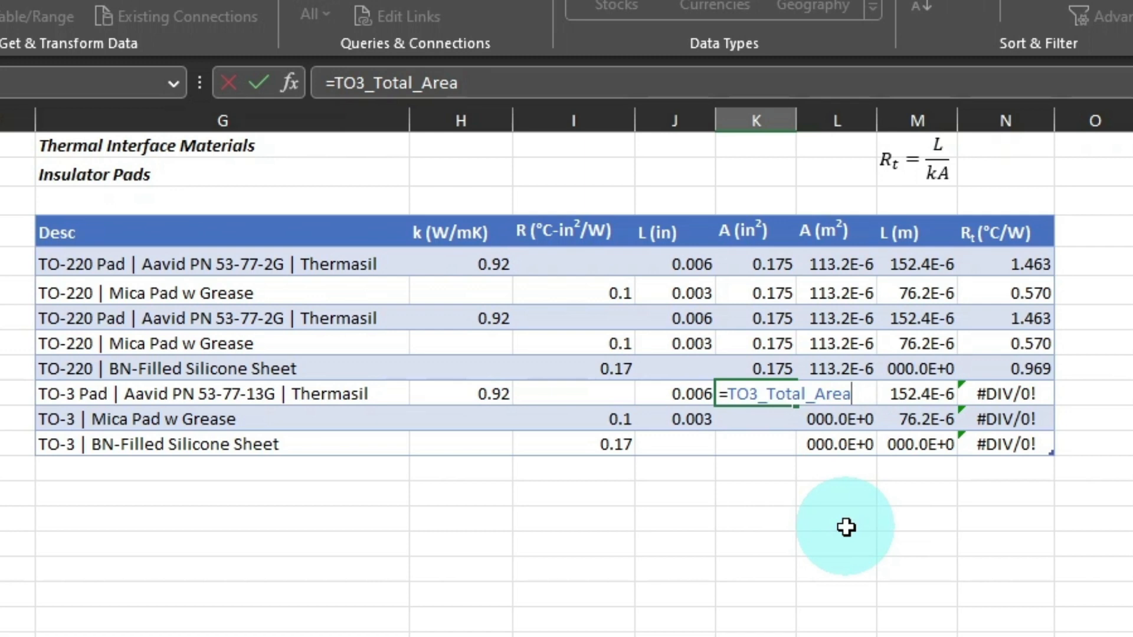
pyautogui.press('Return')
pyautogui.click(779, 395)
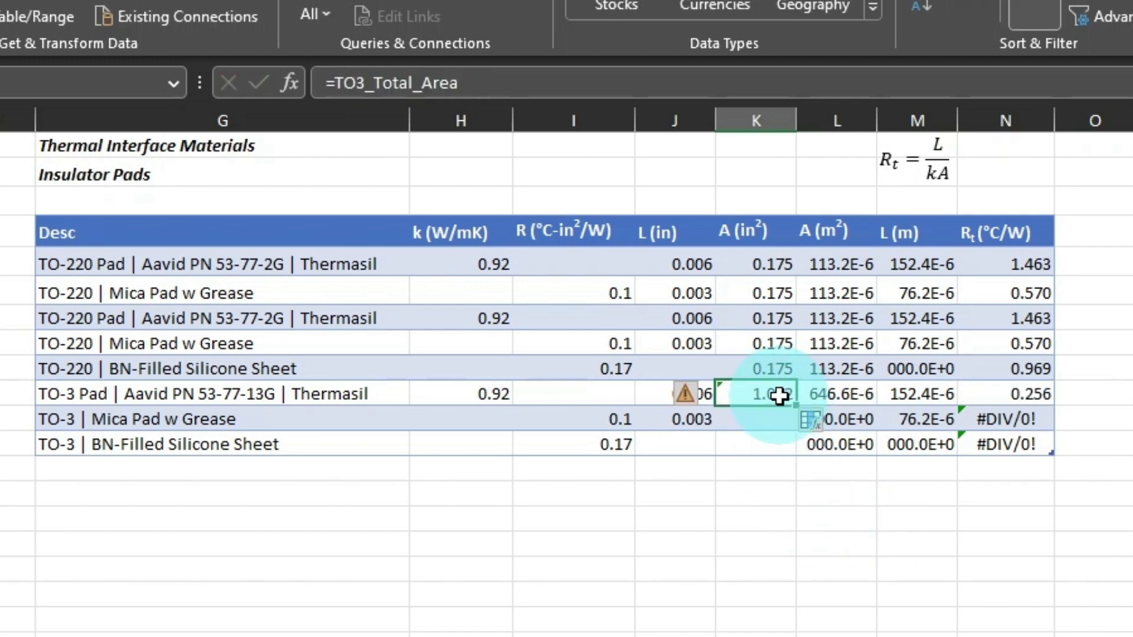
pyautogui.moveTo(795, 407); pyautogui.dragTo(796, 452)
# Step: Ignore the inconsistent calculated column formula errors on the A (in²) cells of the three TO-3 rows
pyautogui.click(734, 392)
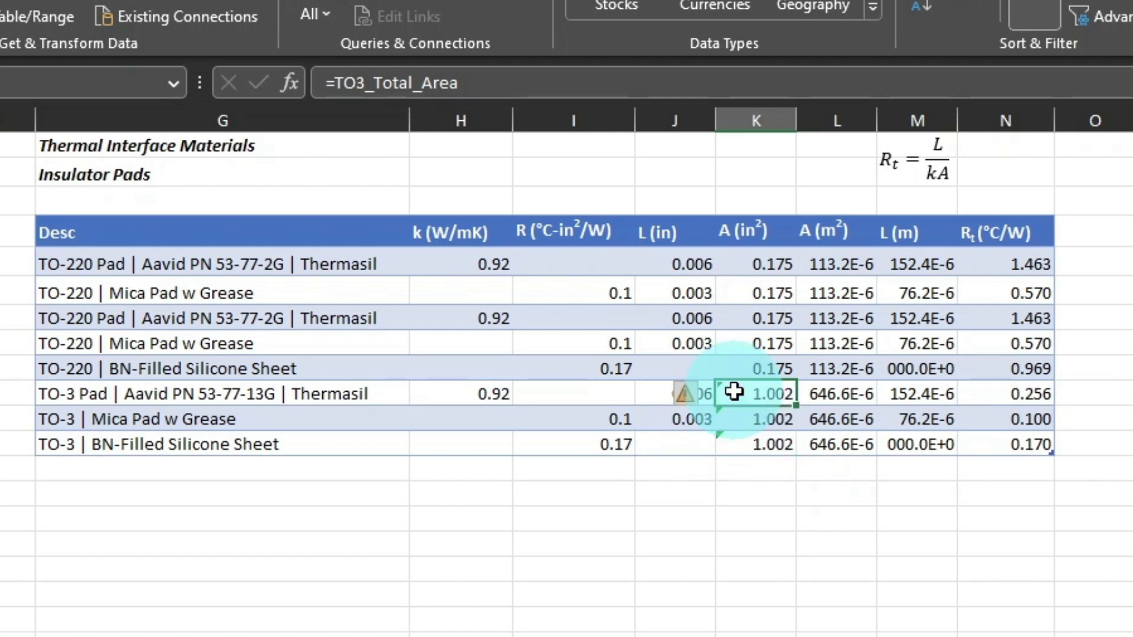
pyautogui.click(693, 395)
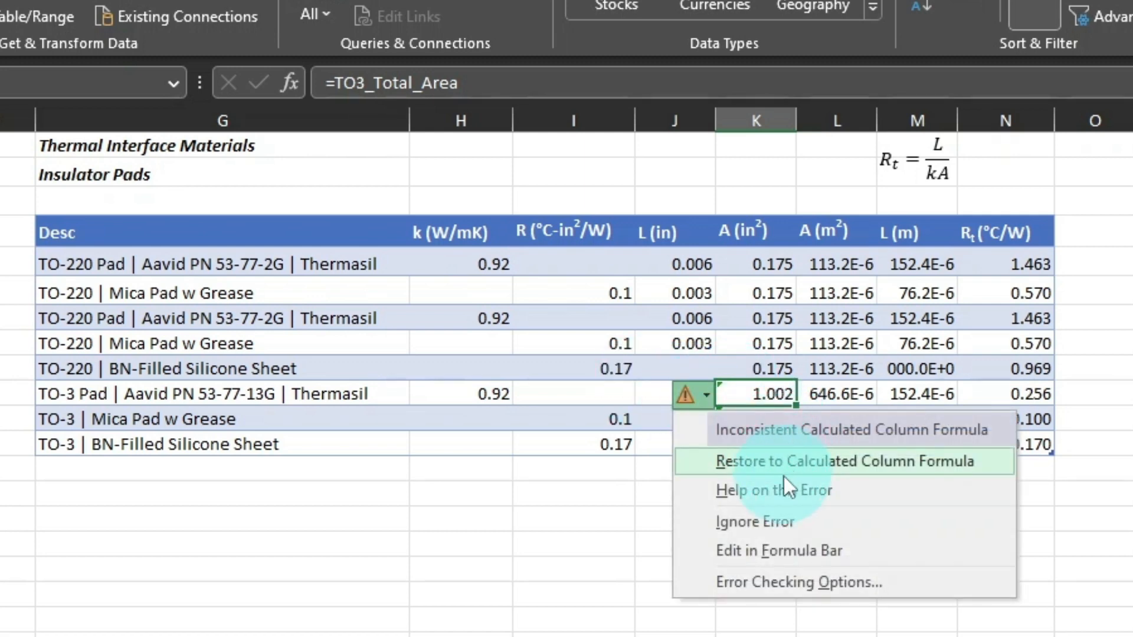
pyautogui.click(767, 522)
pyautogui.click(748, 426)
pyautogui.click(690, 420)
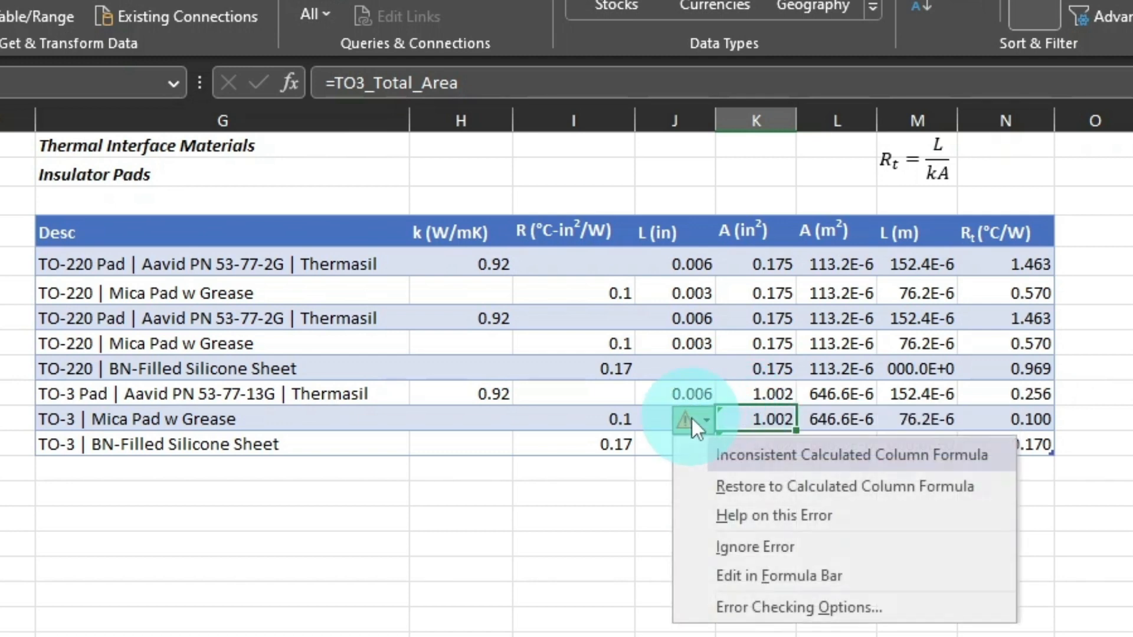
pyautogui.click(737, 541)
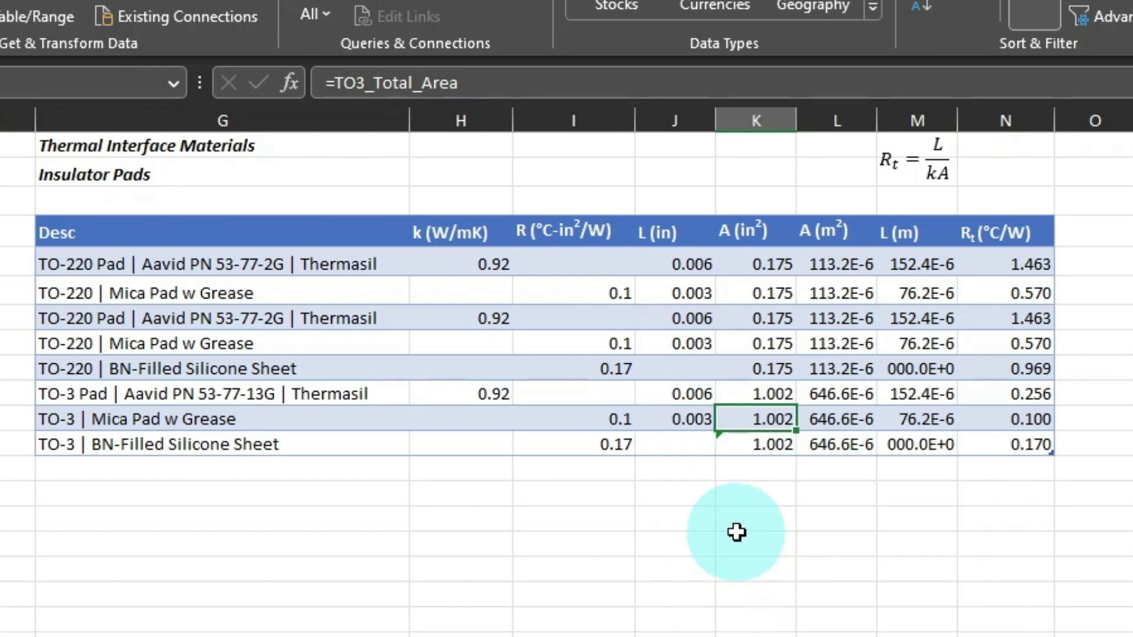
pyautogui.click(759, 445)
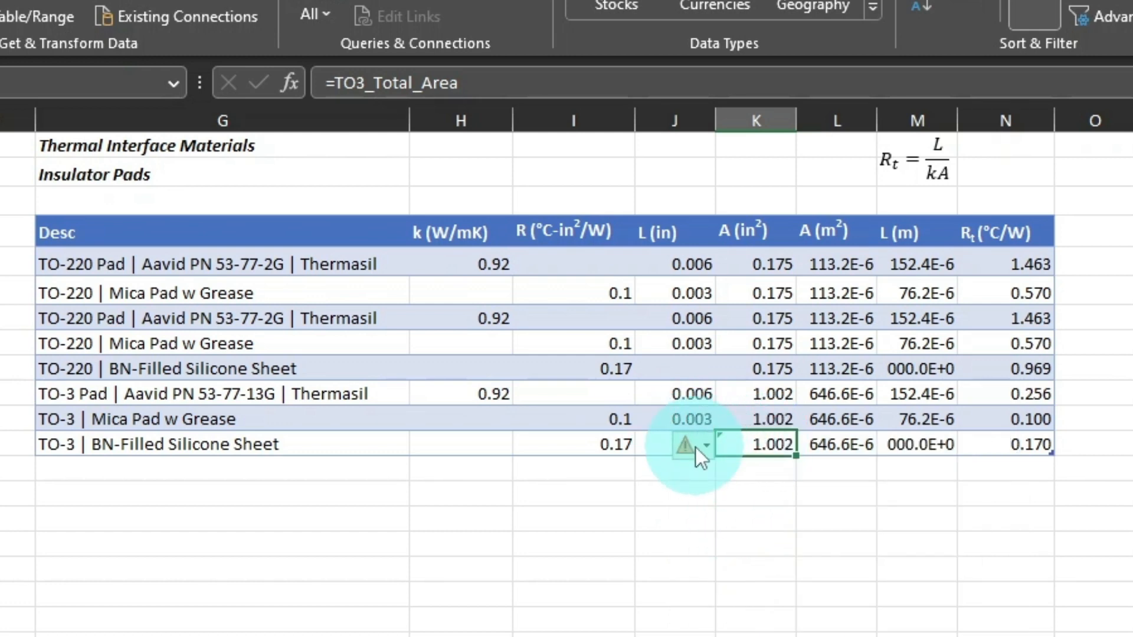
pyautogui.click(696, 448)
pyautogui.click(727, 569)
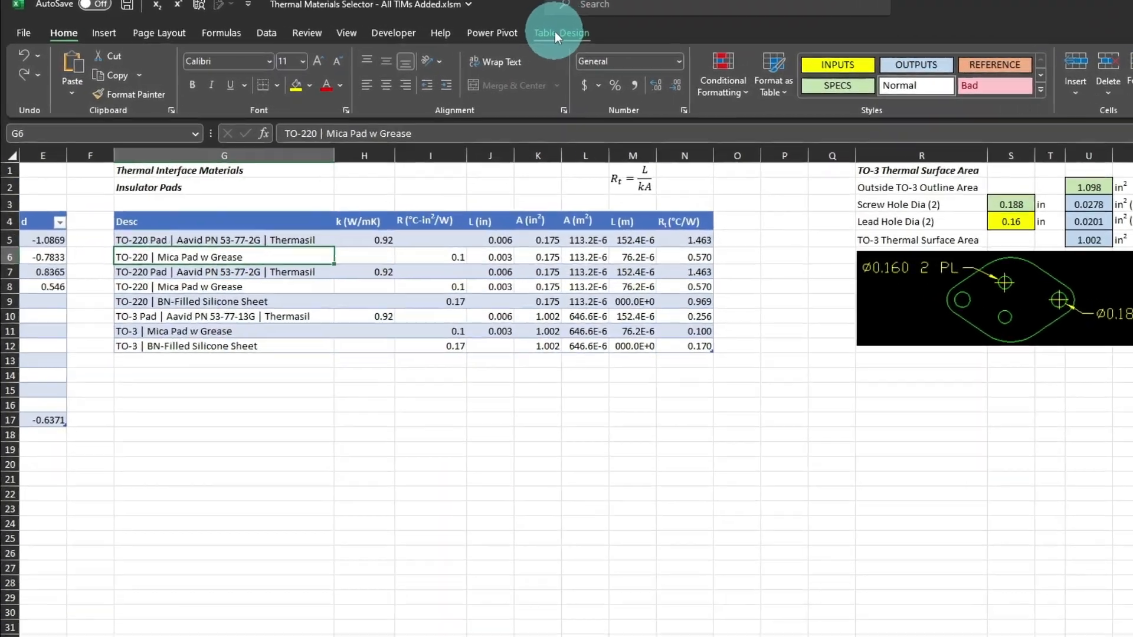
# Step: Rename the insulator pad table to InsulatorPads
pyautogui.click(441, 36)
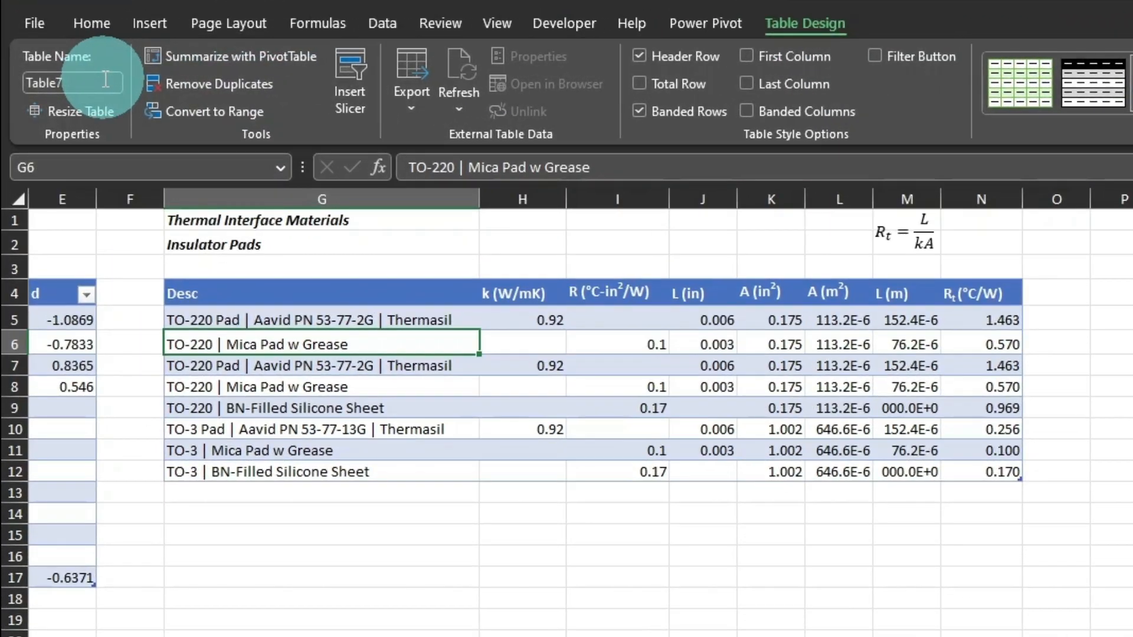
pyautogui.click(85, 75)
# Step: Enter =InsulatorPads[Desc] in cell G14 below the insulator pad table to reference its description column
pyautogui.click(215, 519)
pyautogui.write('=')
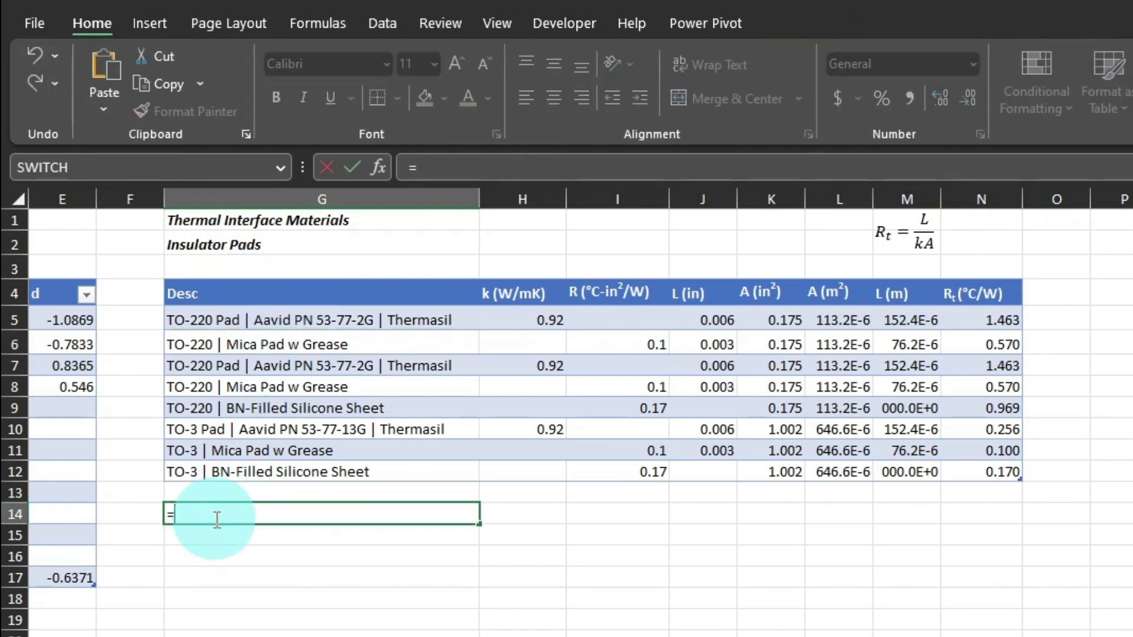
pyautogui.click(331, 281)
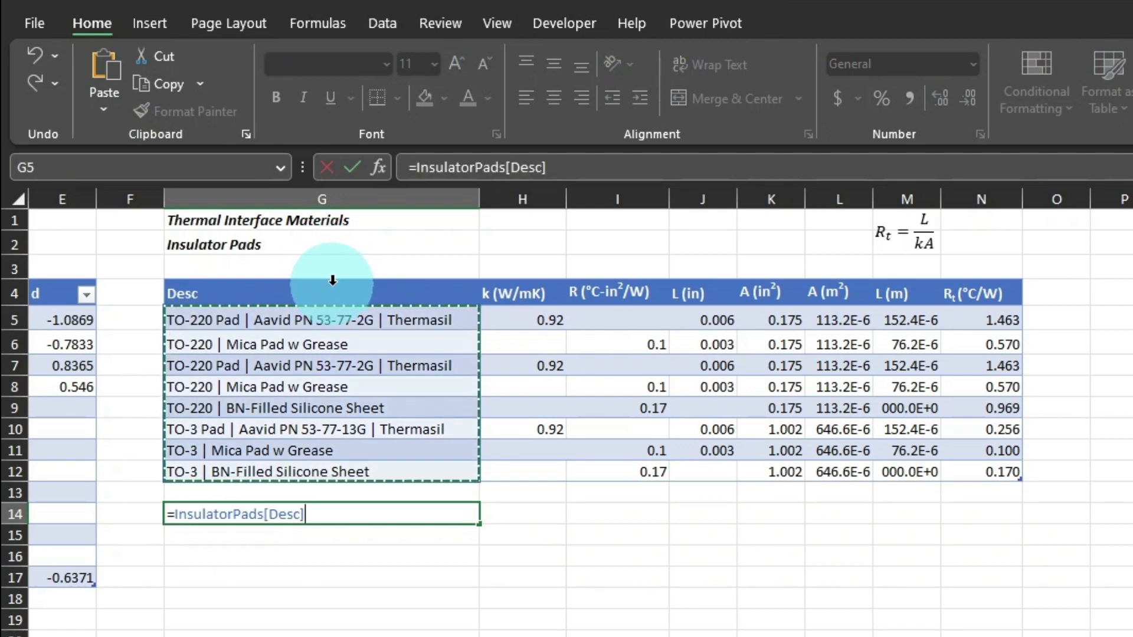
pyautogui.press('Return')
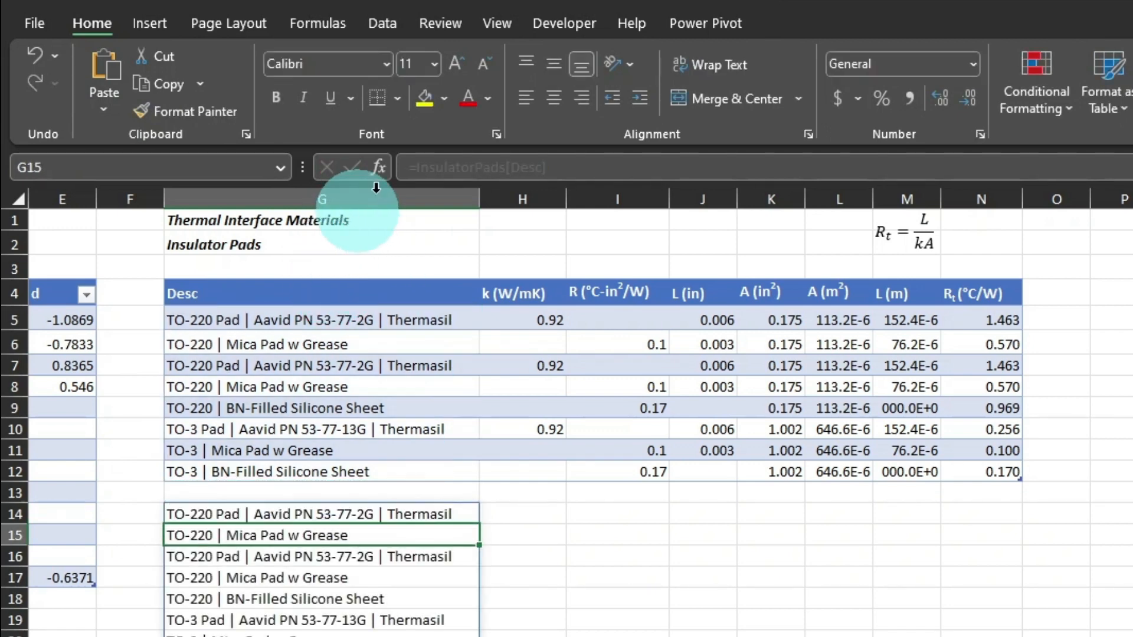
# Step: Copy the InsulatorPads[Desc] reference text from the formula in G14 and clear the cell
pyautogui.click(340, 515)
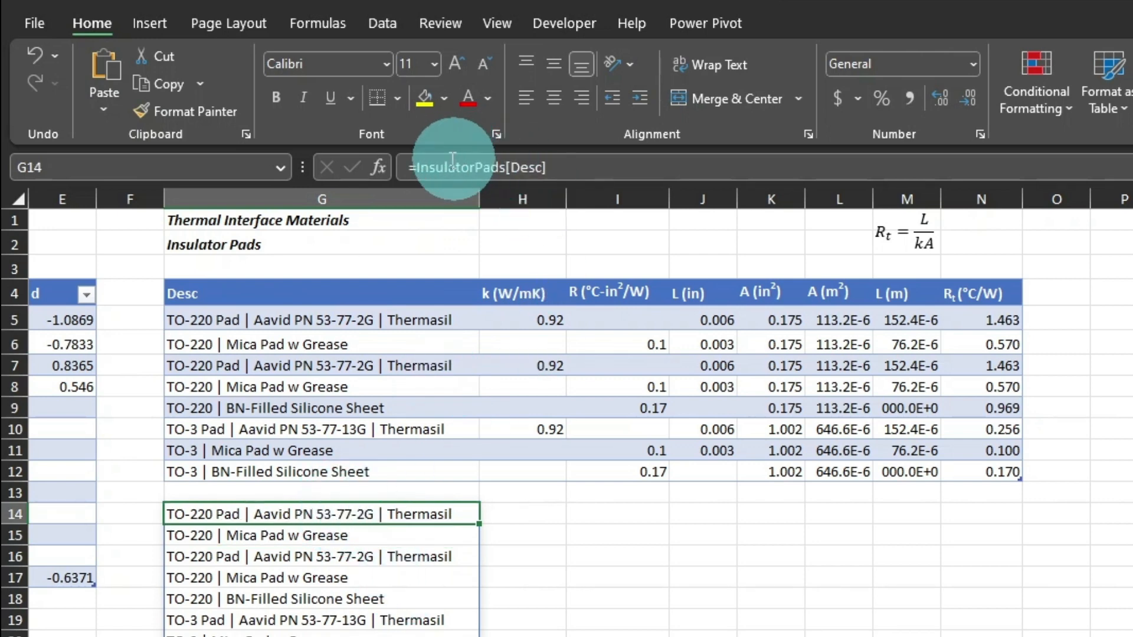
pyautogui.moveTo(416, 168); pyautogui.dragTo(596, 189)
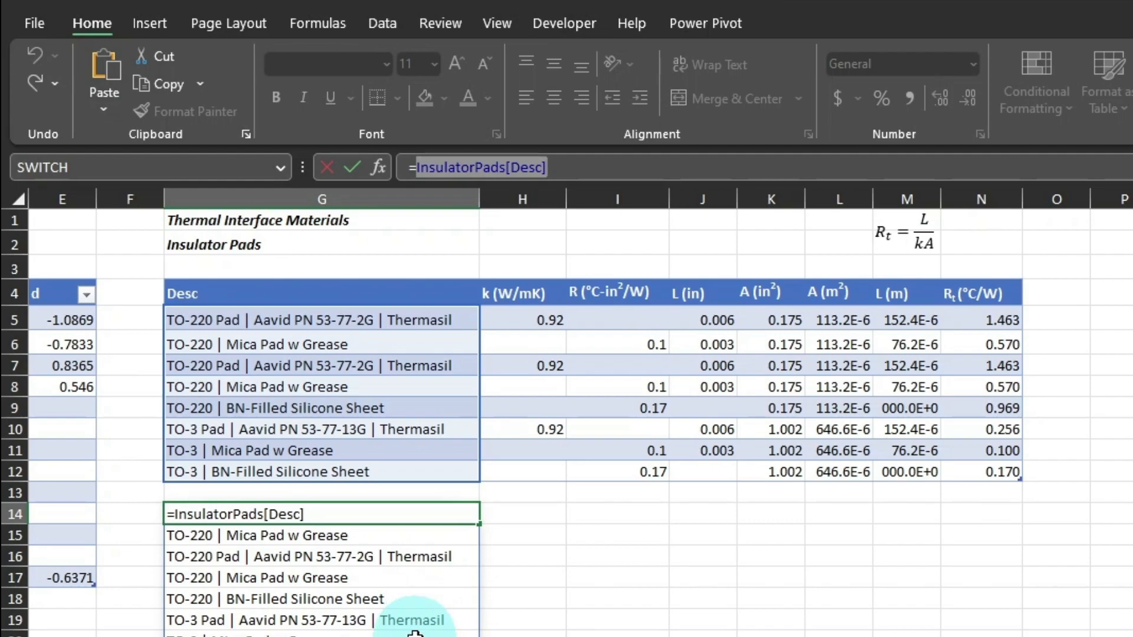
pyautogui.press('Escape')
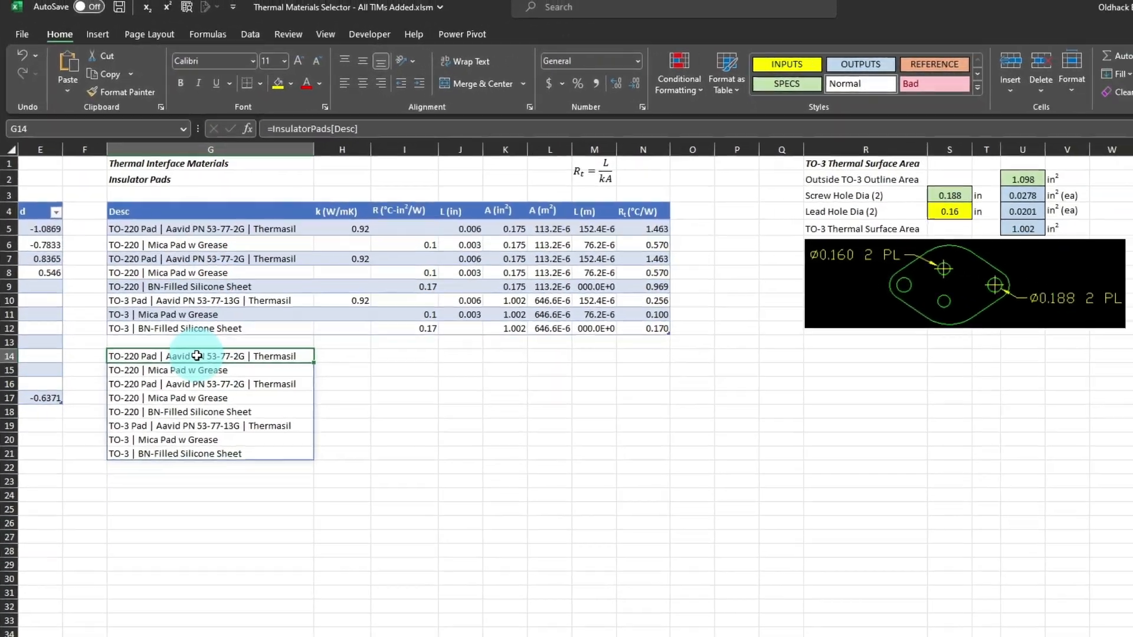
pyautogui.press('Delete')
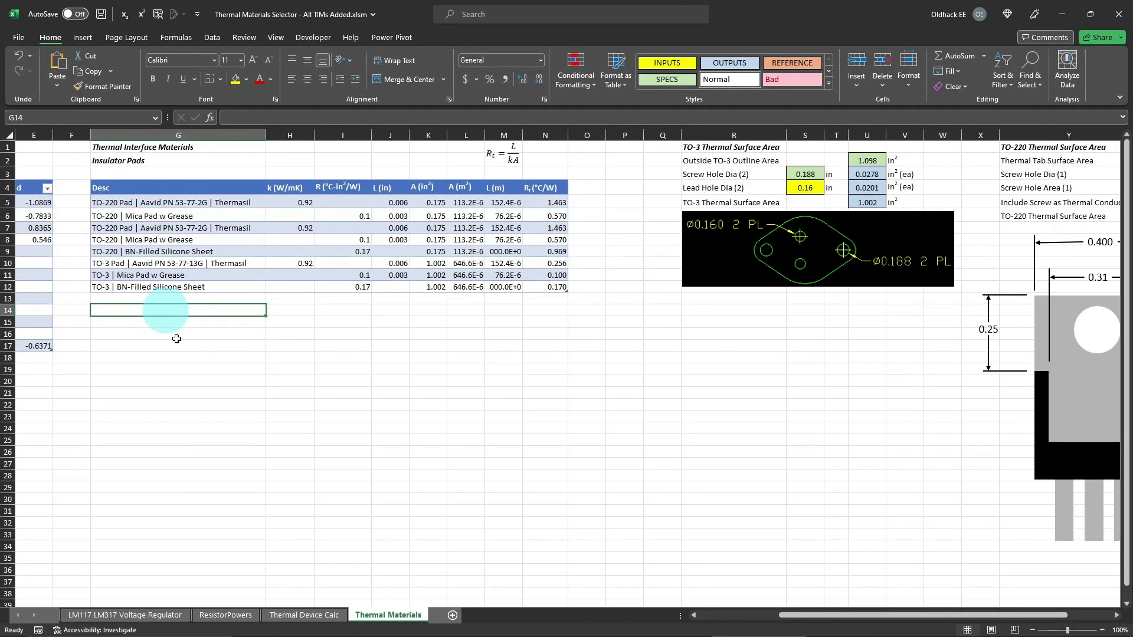
# Step: Name cell A16 on the Thermal Device Calc sheet PadSelect
pyautogui.click(304, 614)
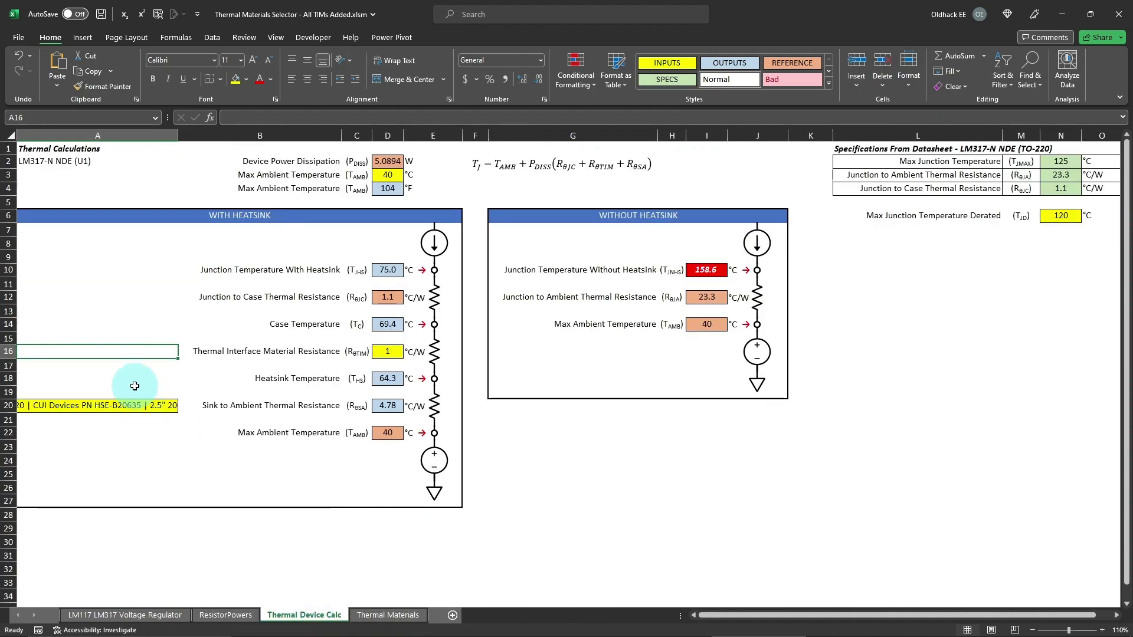
pyautogui.click(122, 352)
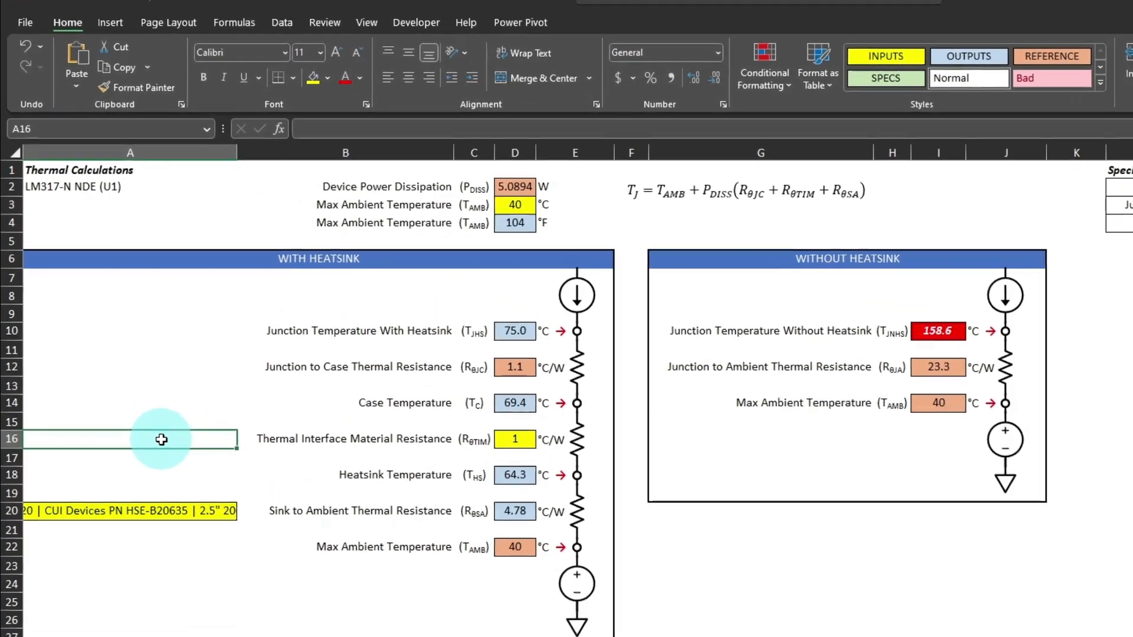
pyautogui.click(53, 124)
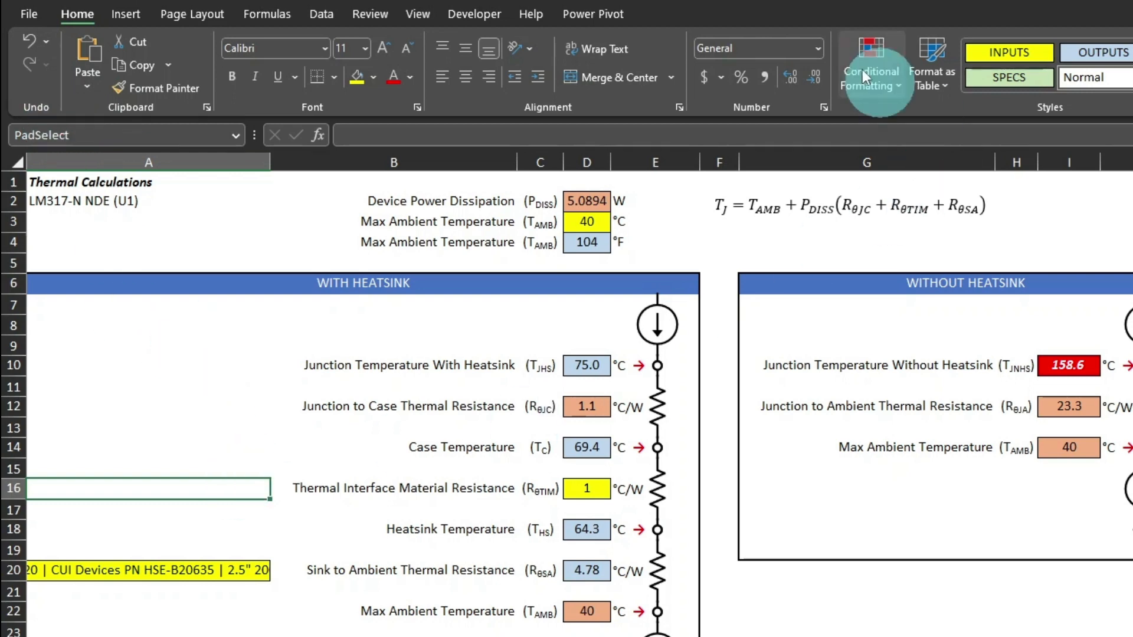
# Step: Add list data validation to the PadSelect cell with the source =indirect("InsulatorPads[Desc]")
pyautogui.click(322, 13)
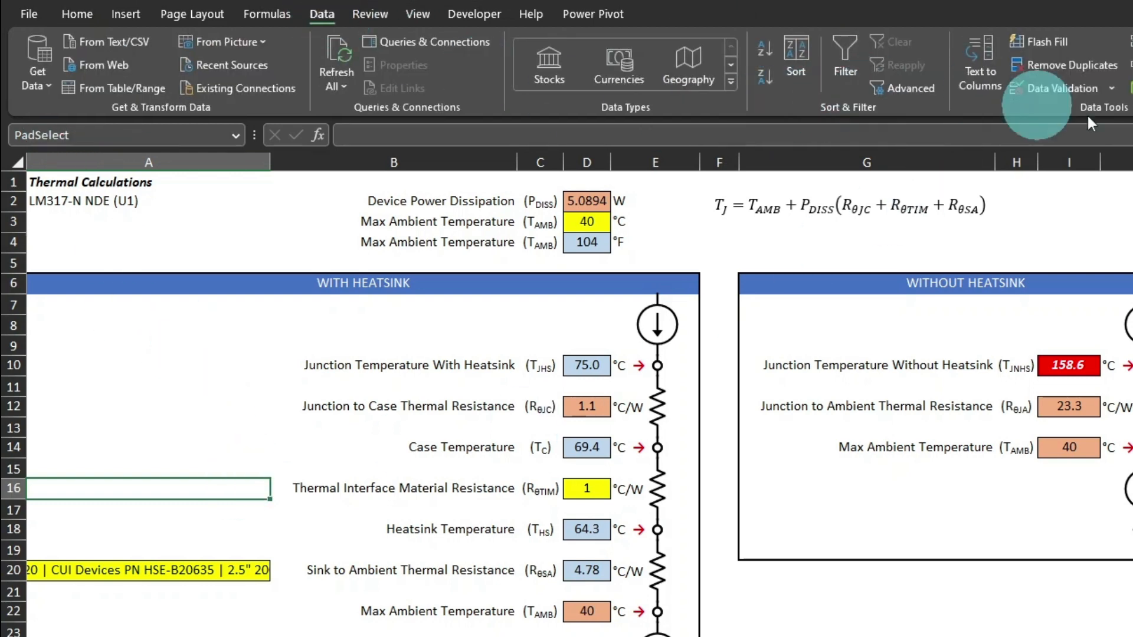
pyautogui.click(1081, 91)
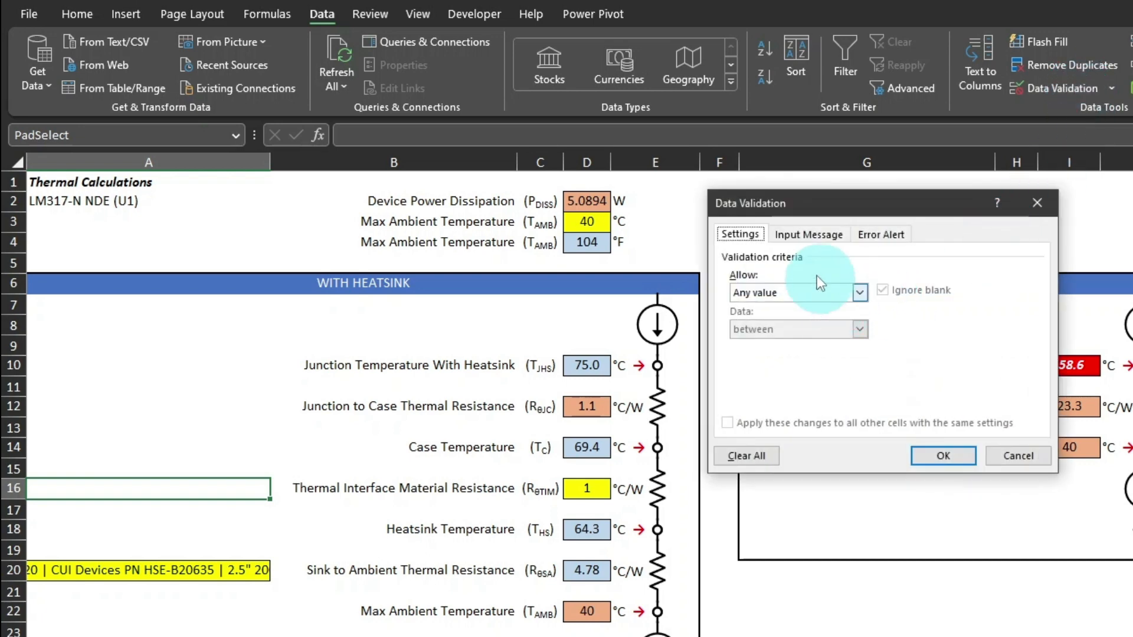
pyautogui.click(859, 291)
pyautogui.click(761, 343)
pyautogui.click(777, 366)
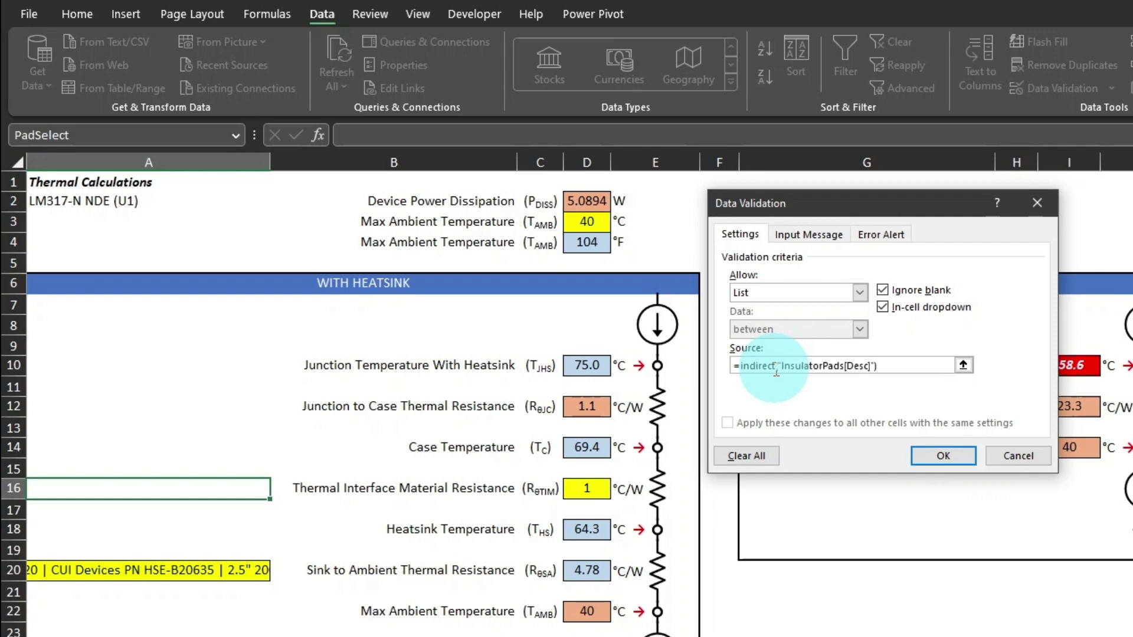
pyautogui.press('Return')
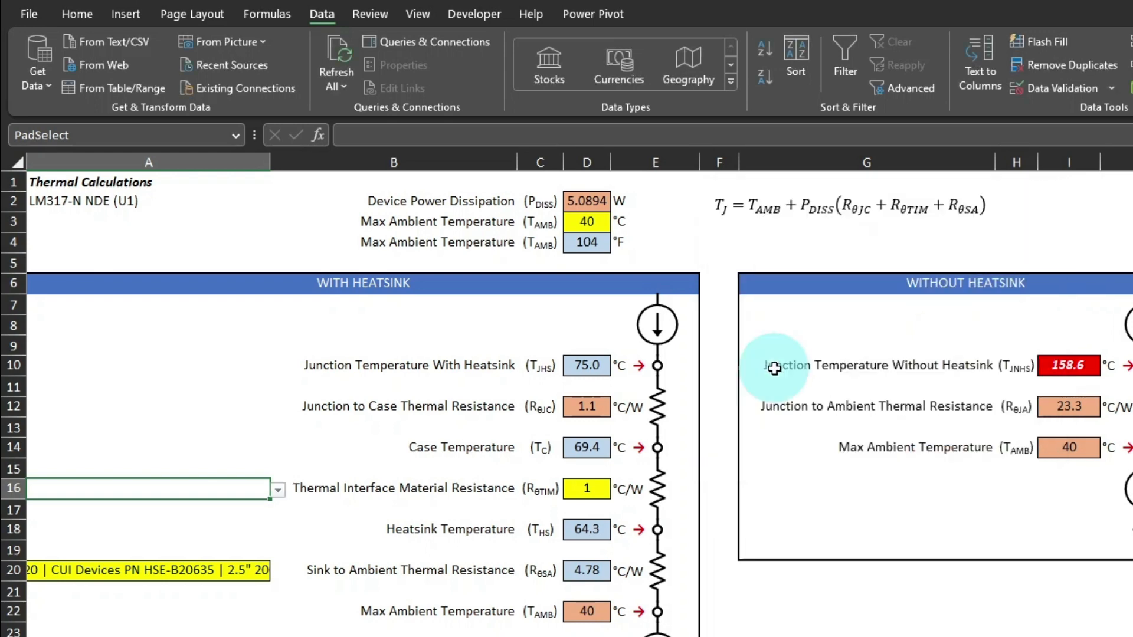
# Step: Choose TO-220 Pad | Aavid PN 53-77-2G | Thermasil in the PadSelect cell and apply the INPUTS cell style
pyautogui.click(277, 490)
pyautogui.click(205, 532)
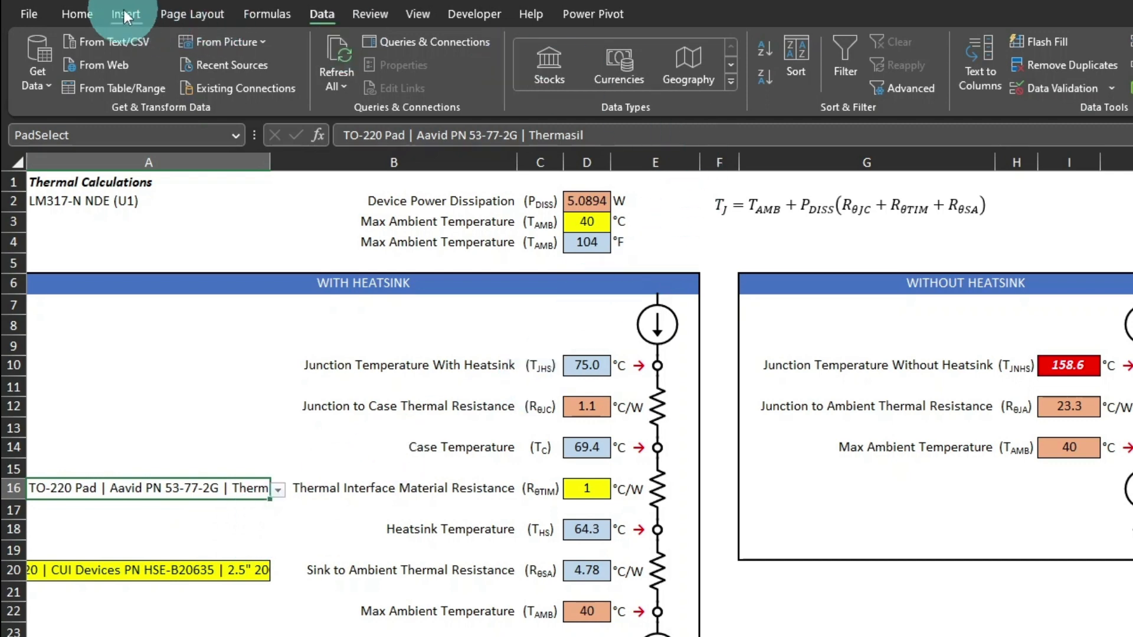
pyautogui.click(87, 14)
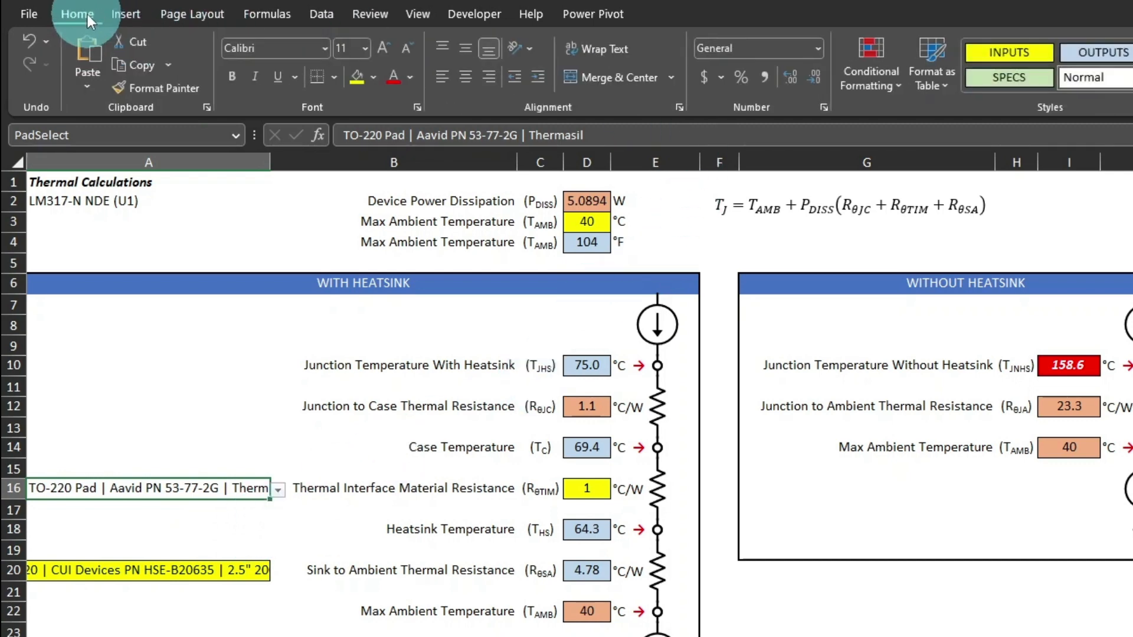
pyautogui.click(1024, 55)
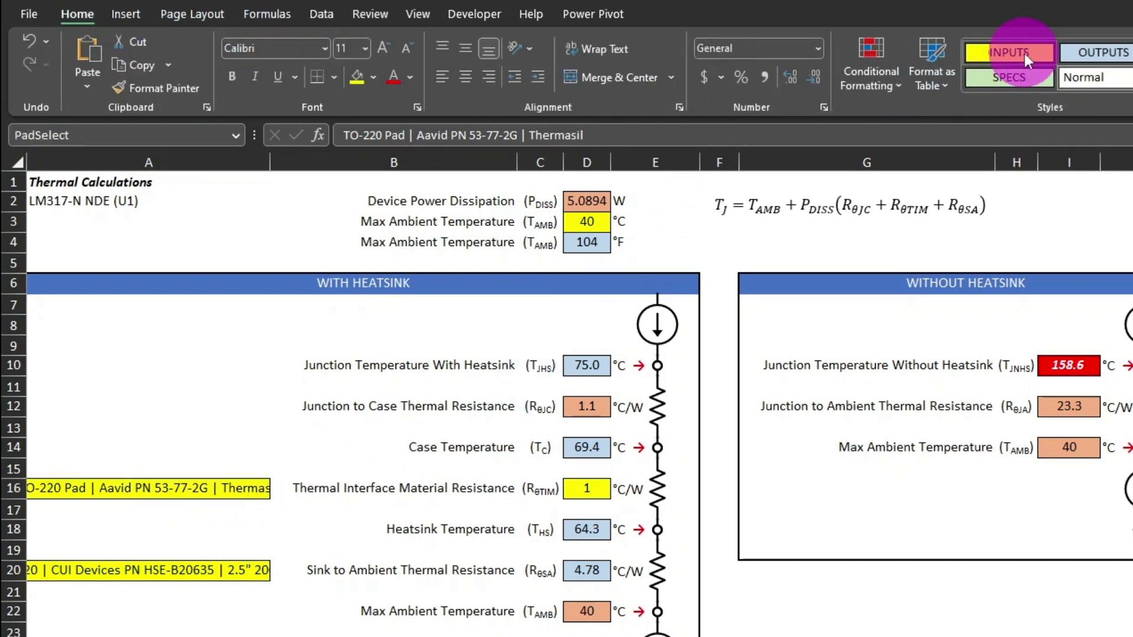
# Step: Set the Thermal Interface Material Resistance in D16 to =XLOOKUP(PadSelect,InsulatorPads[Desc],InsulatorPads[Rt (°C/W)])
pyautogui.click(575, 479)
pyautogui.write('=x')
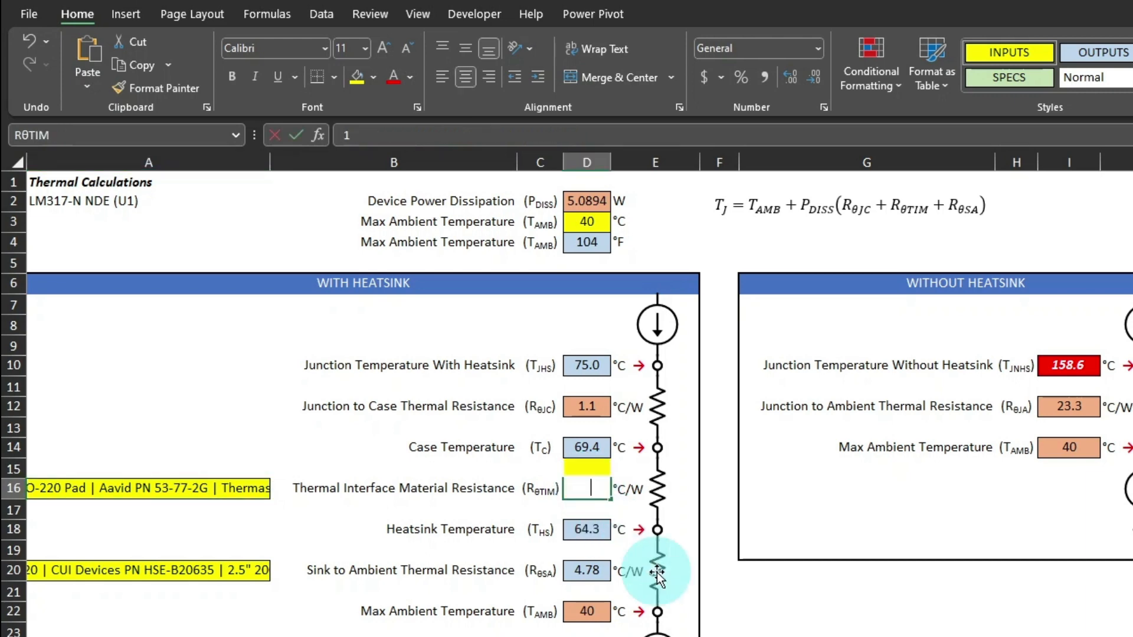
pyautogui.write('l')
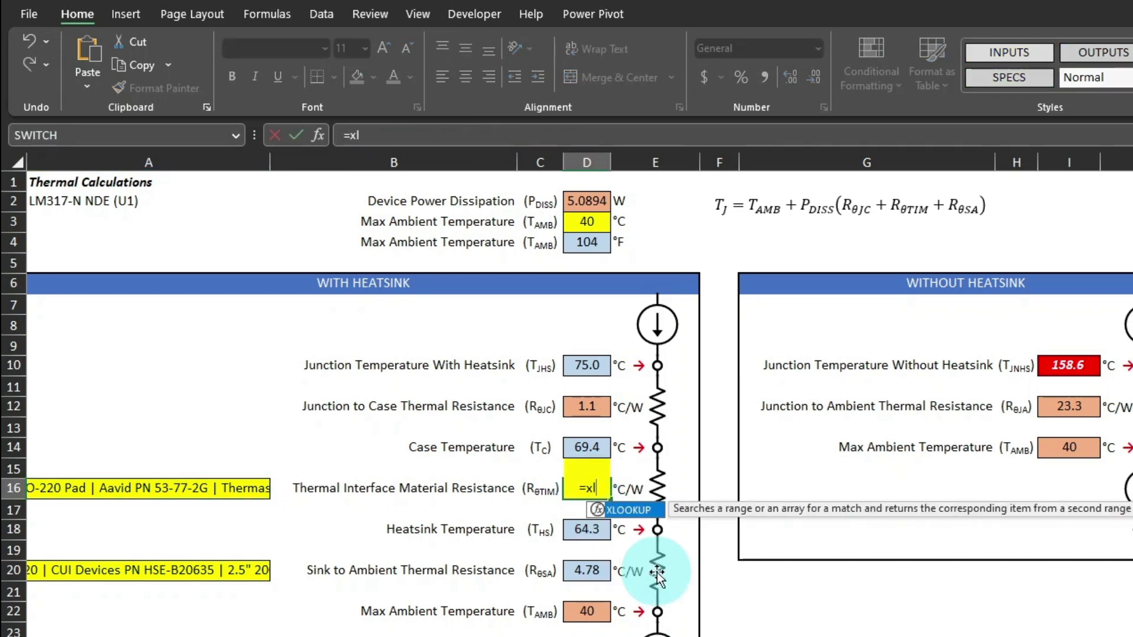
pyautogui.press('Tab')
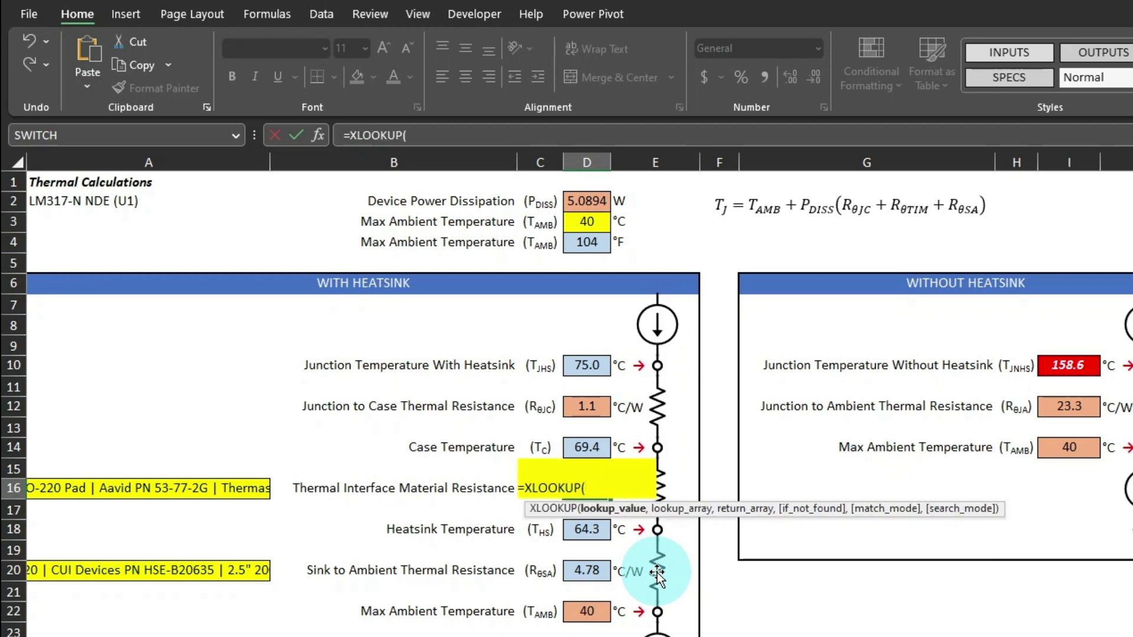
pyautogui.click(186, 490)
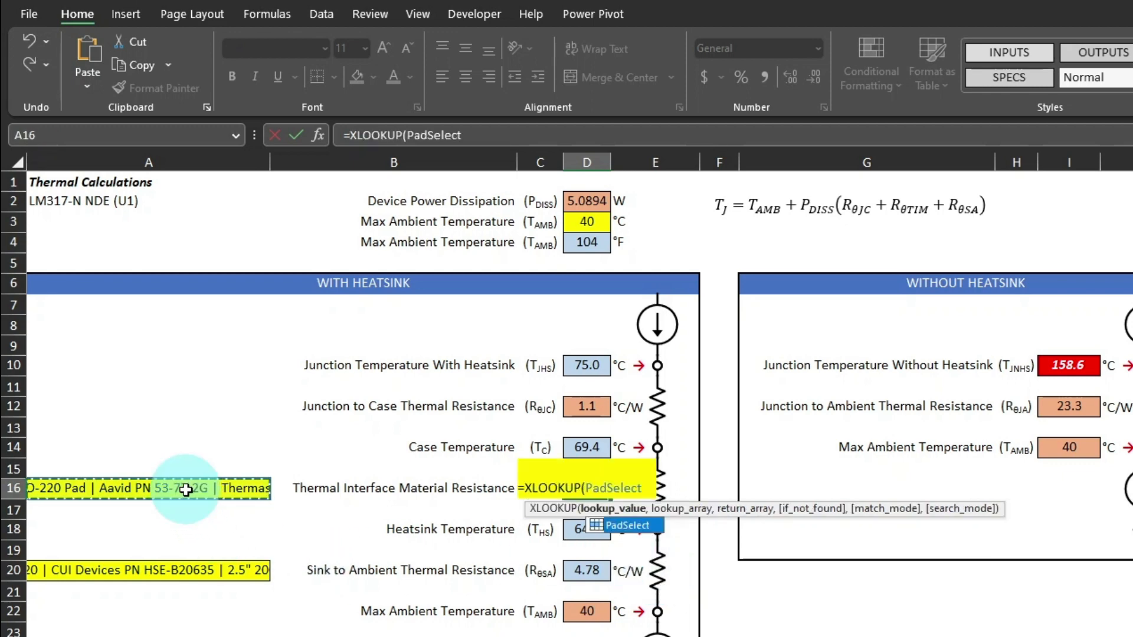
pyautogui.write(',')
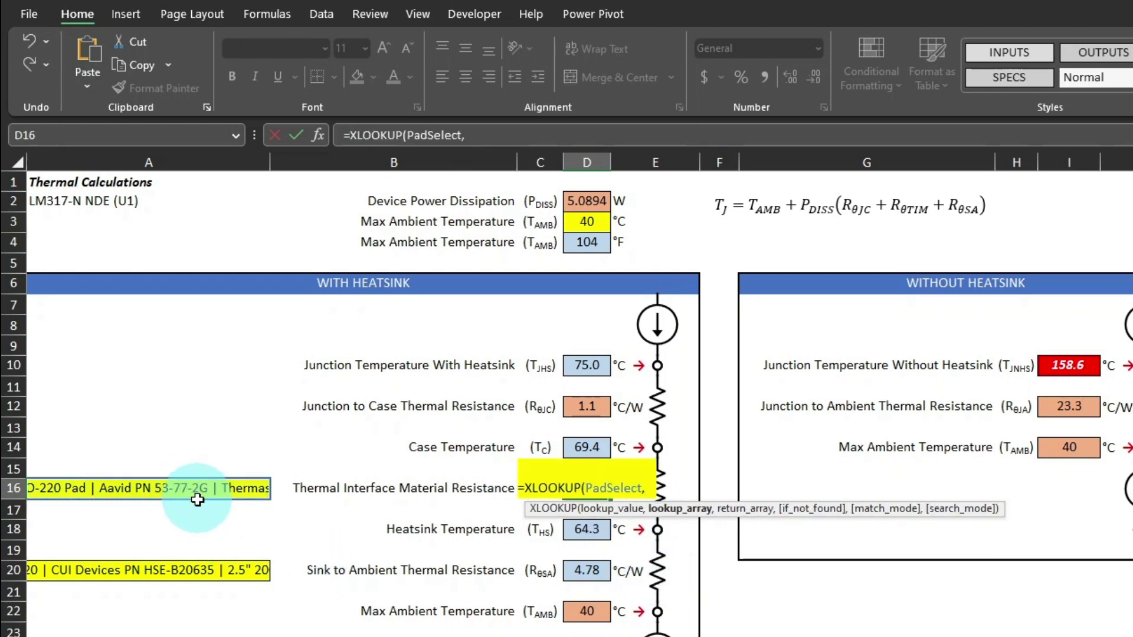
pyautogui.hotkey('ctrl', 'pagedown')
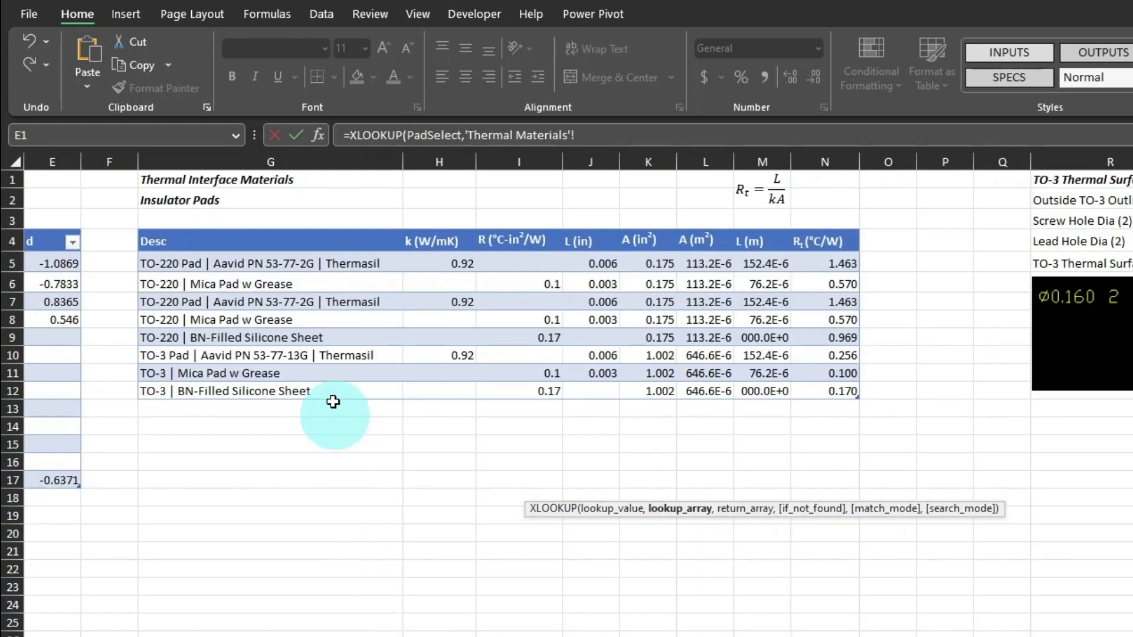
pyautogui.click(266, 230)
pyautogui.write(',')
pyautogui.click(836, 258)
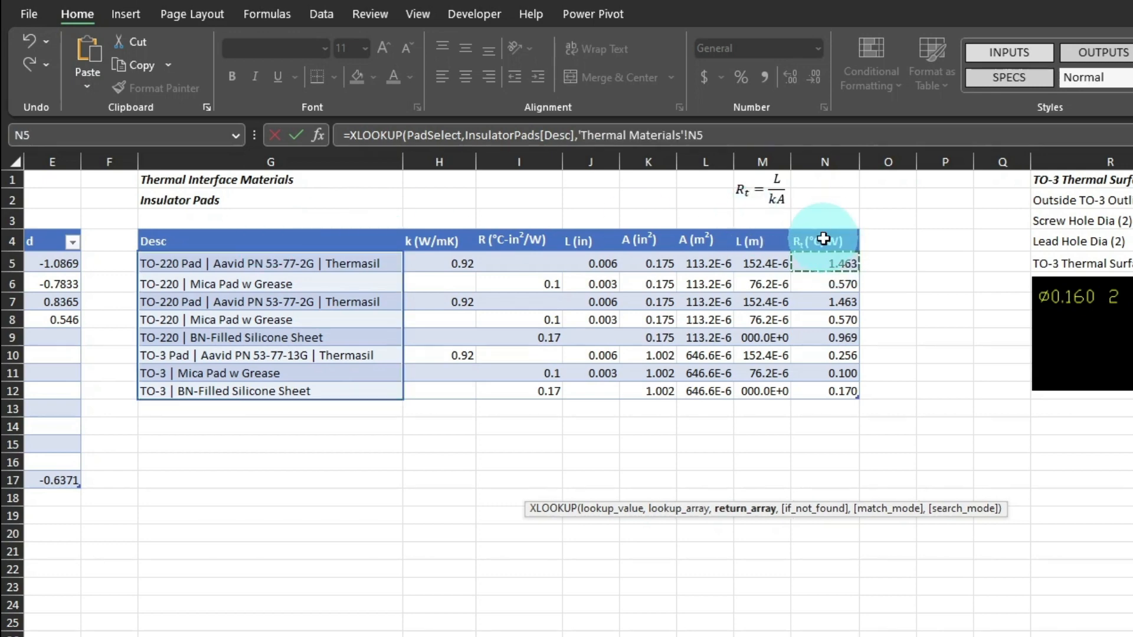
pyautogui.click(823, 230)
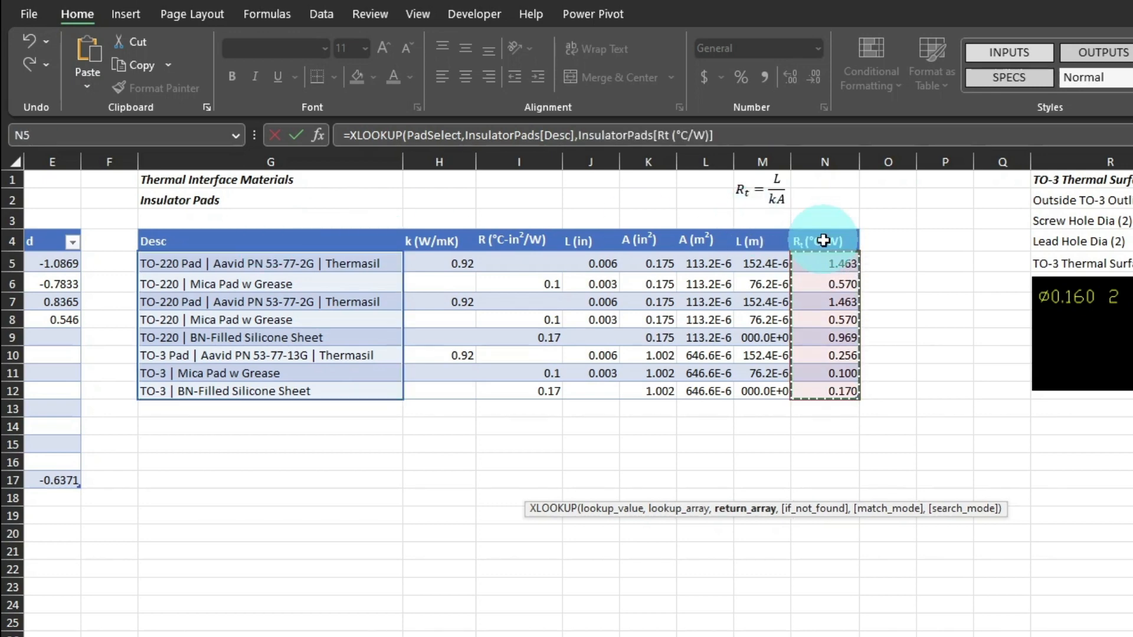
pyautogui.write(')')
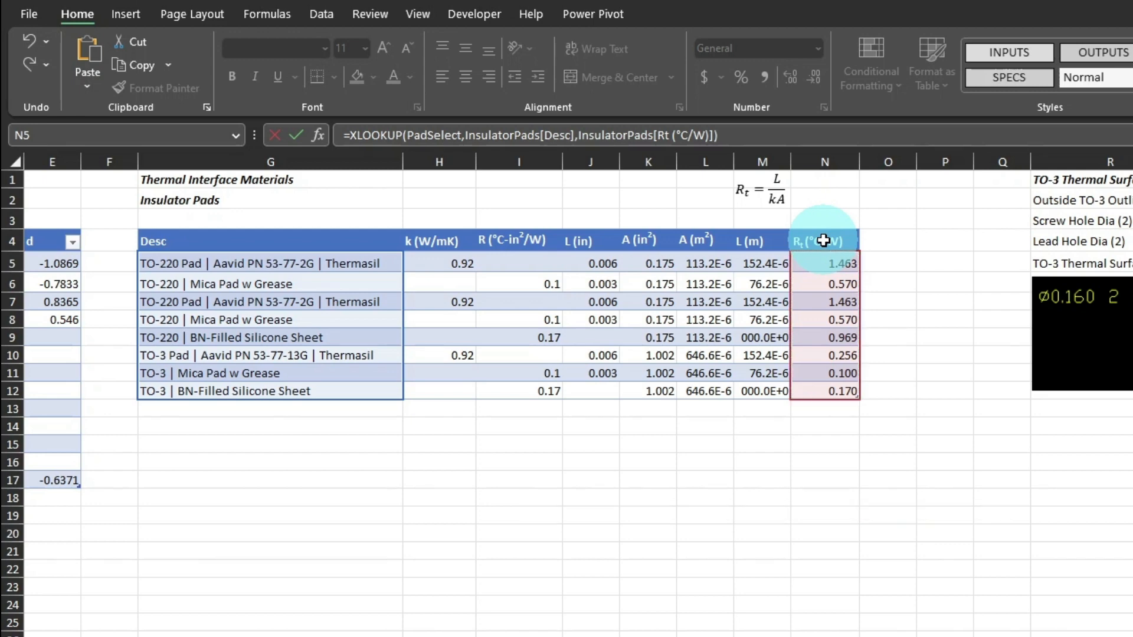
pyautogui.press('Return')
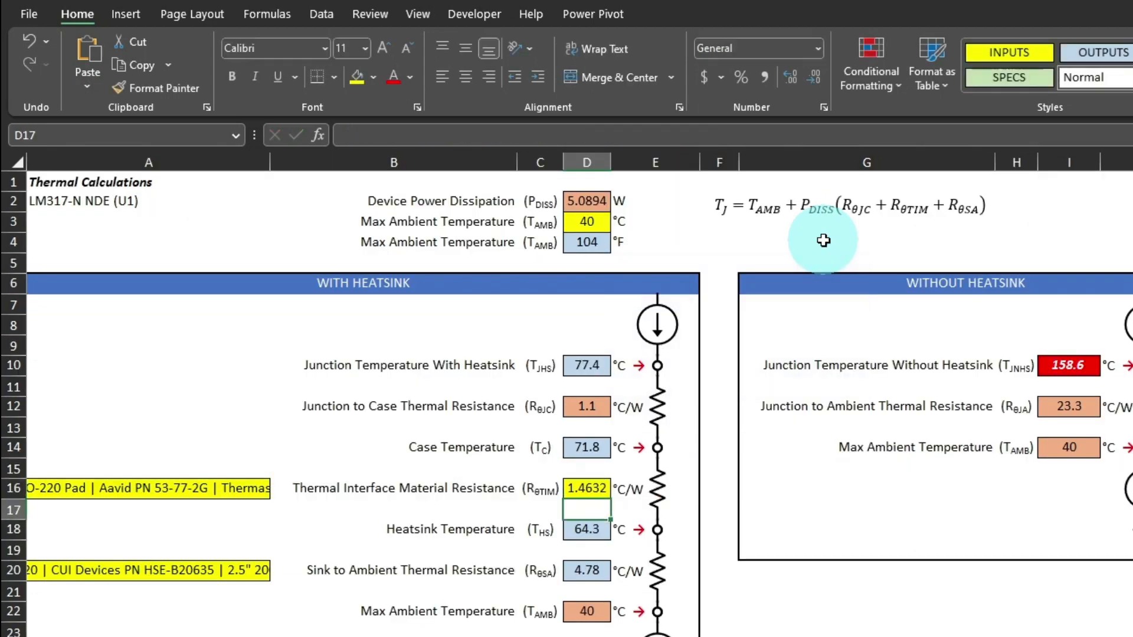
# Step: Apply the OUTPUTS cell style to the Thermal Interface Material Resistance value in D16
pyautogui.click(588, 487)
pyautogui.moveTo(544, 491)
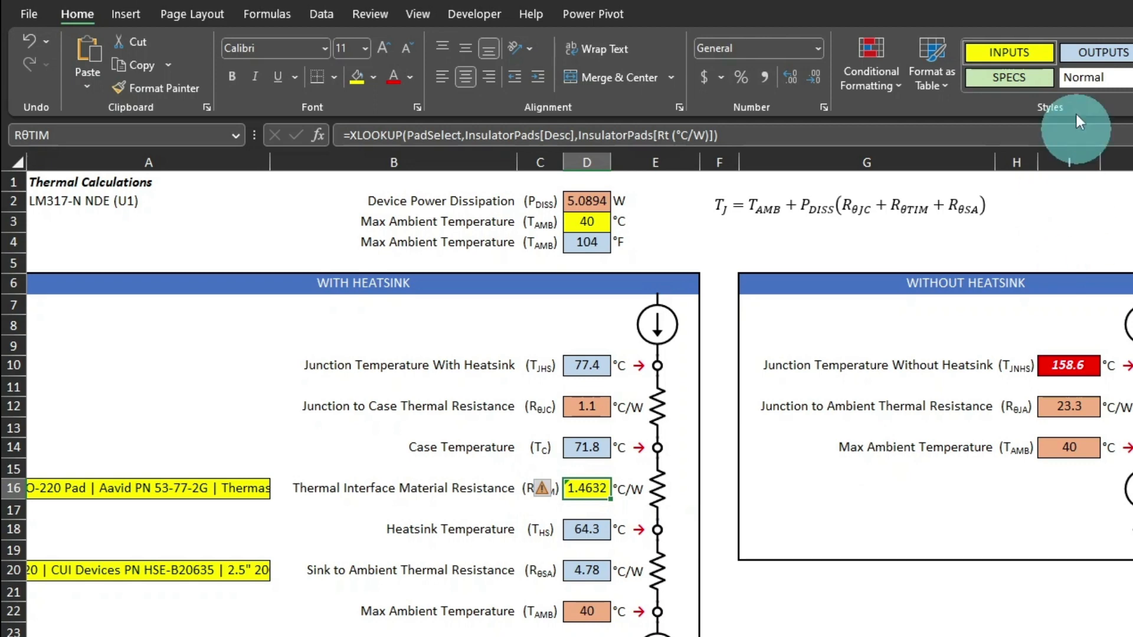
pyautogui.click(1112, 55)
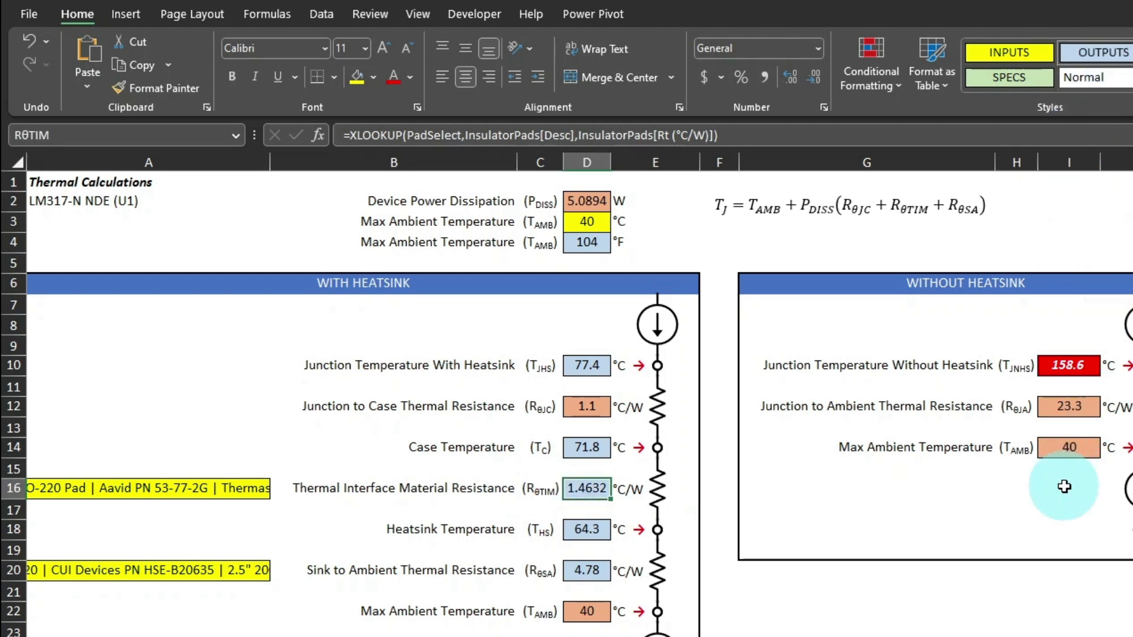
# Step: Paste the label "┌ Select Thermal Interface Material ┐" into A15 above the pad selector and make it centered and bold
pyautogui.click(177, 468)
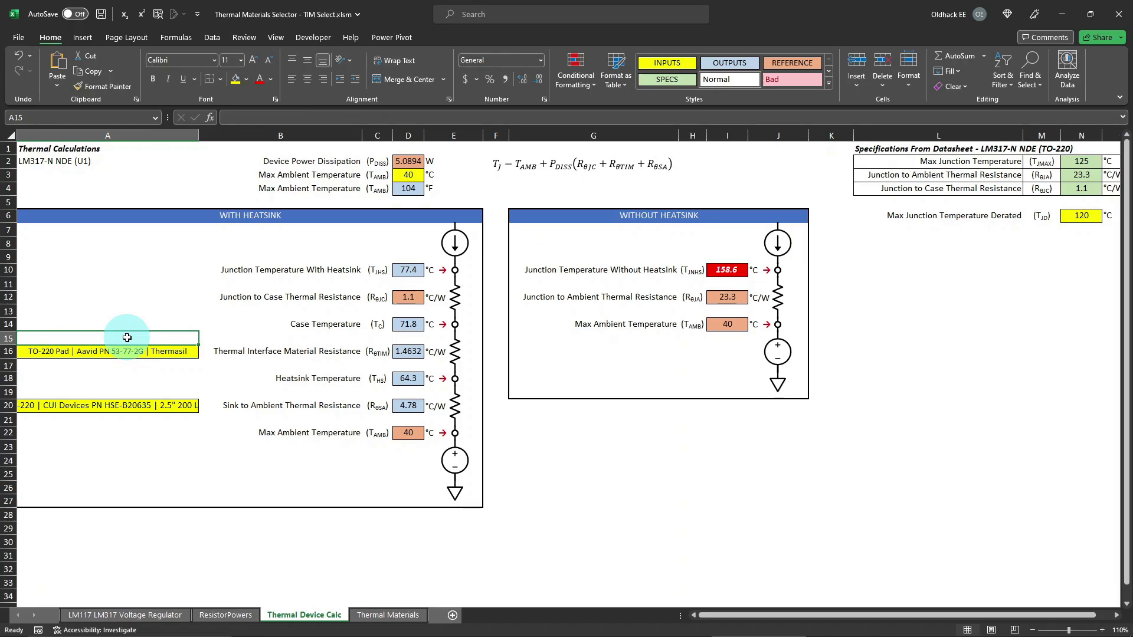
pyautogui.hotkey('ctrl', 'v')
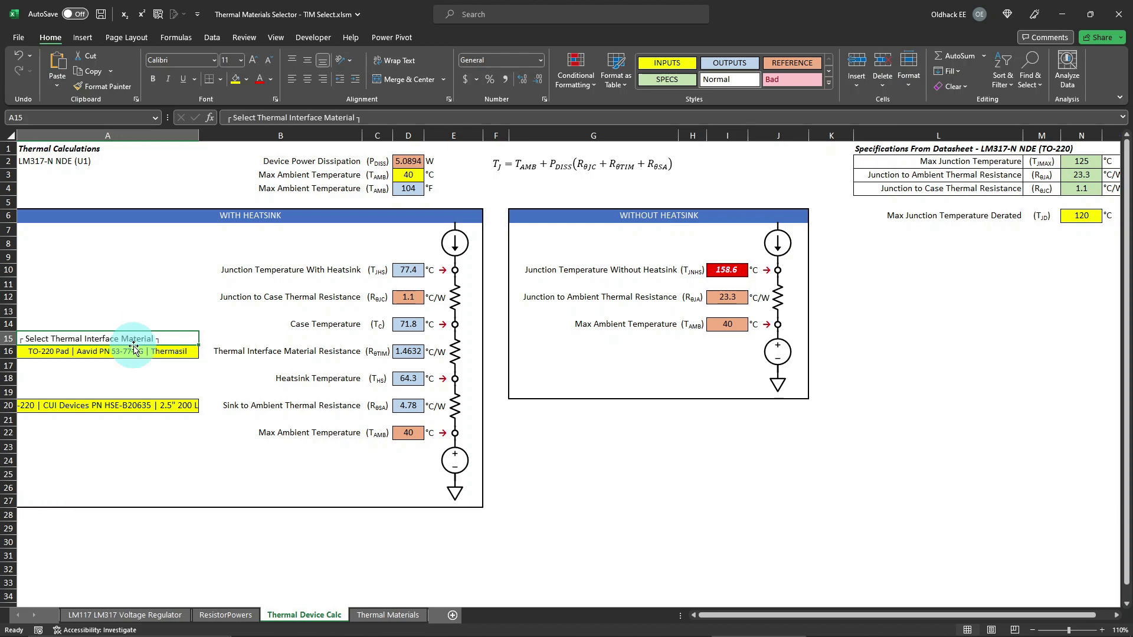
pyautogui.click(134, 350)
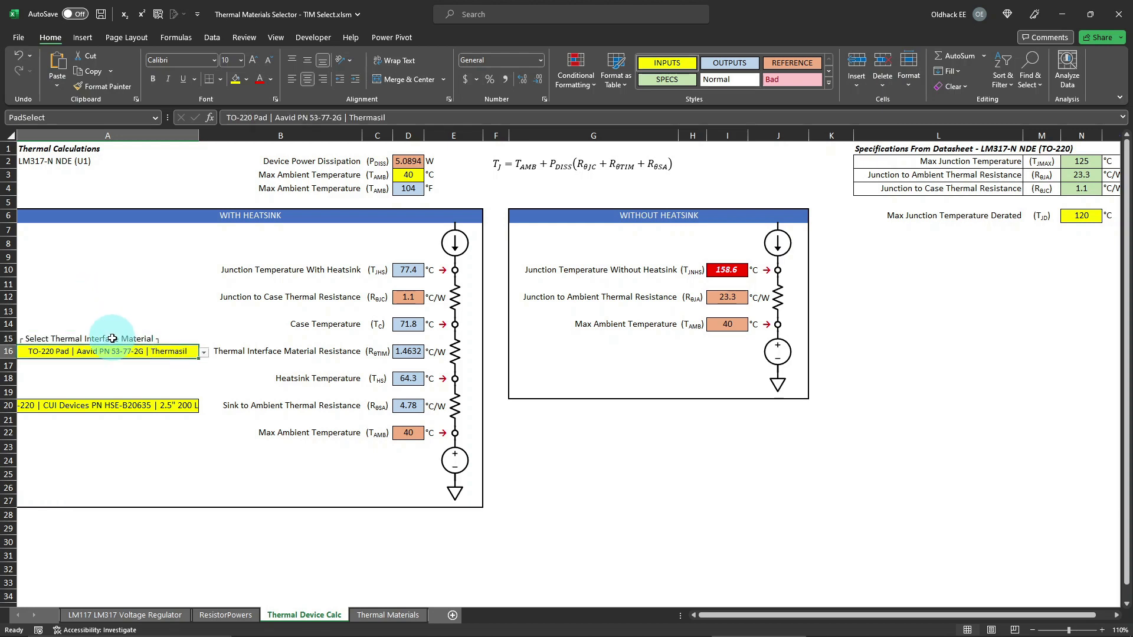
pyautogui.click(112, 339)
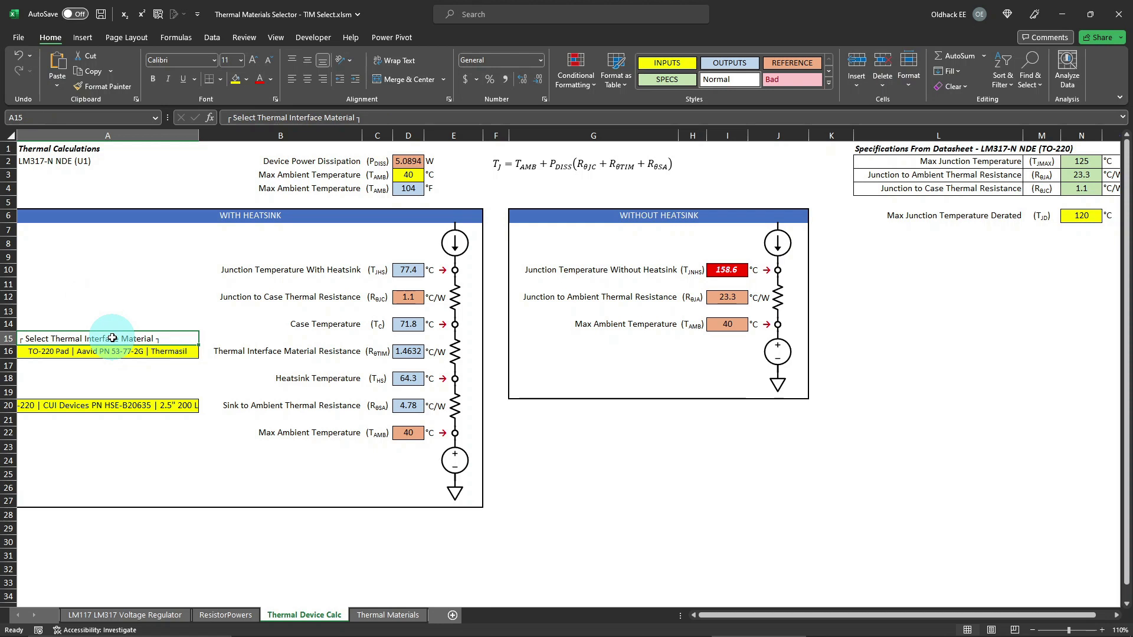
pyautogui.click(308, 79)
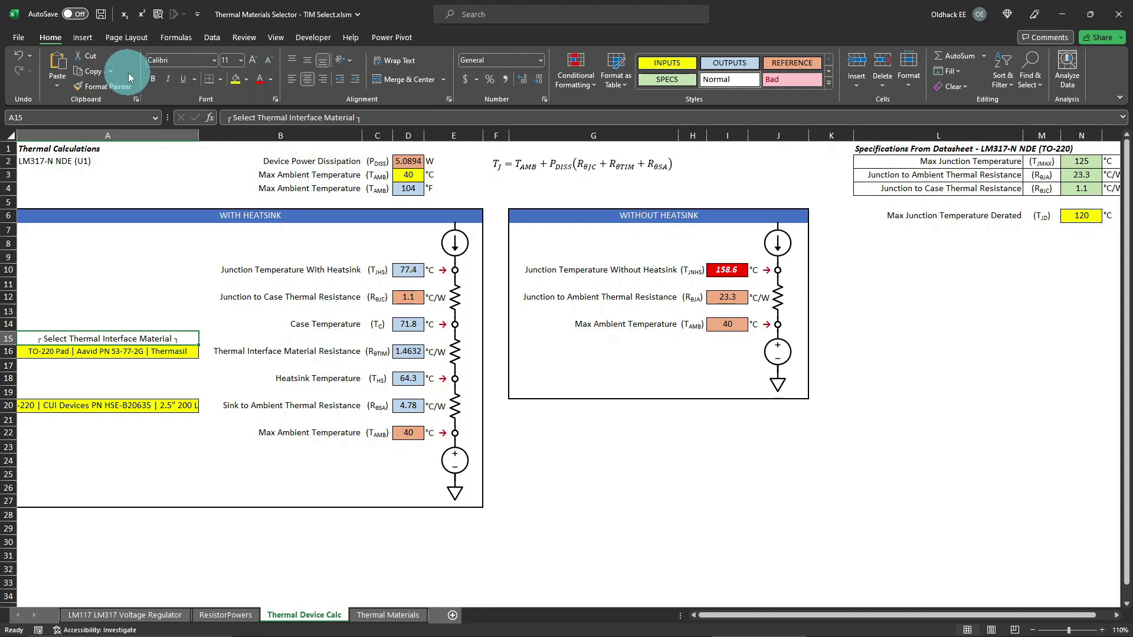
pyautogui.click(153, 80)
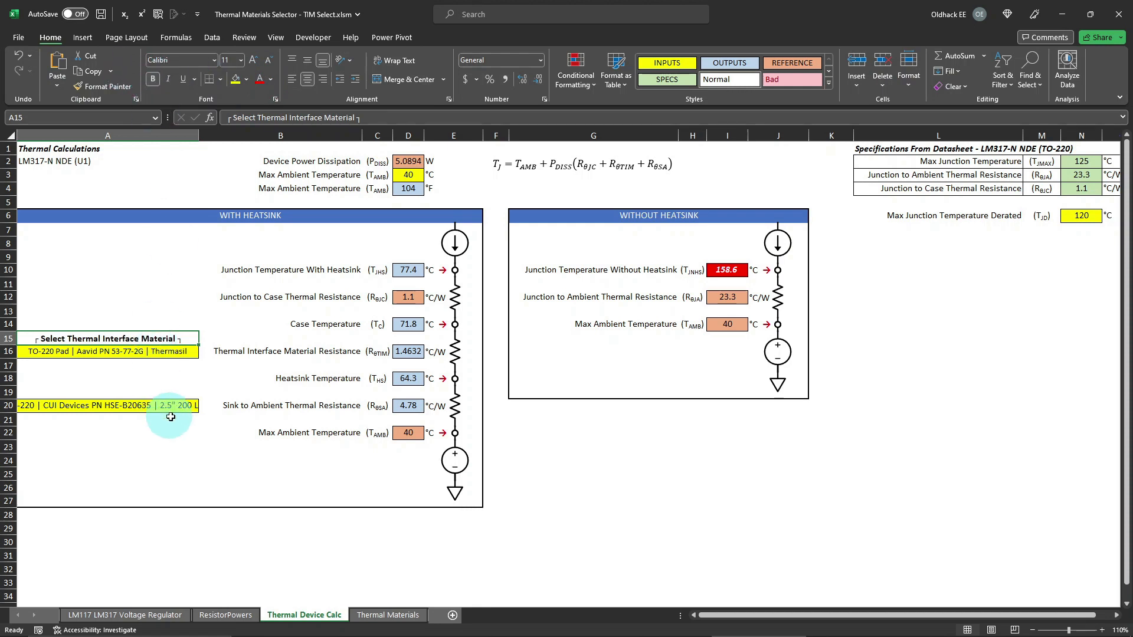
# Step: Copy the A15 label to A19 above the heatsink selector and change its text to "┌ Select Heatsink ┐"
pyautogui.hotkey('ctrl', 'c')
pyautogui.click(145, 390)
pyautogui.hotkey('ctrl', 'v')
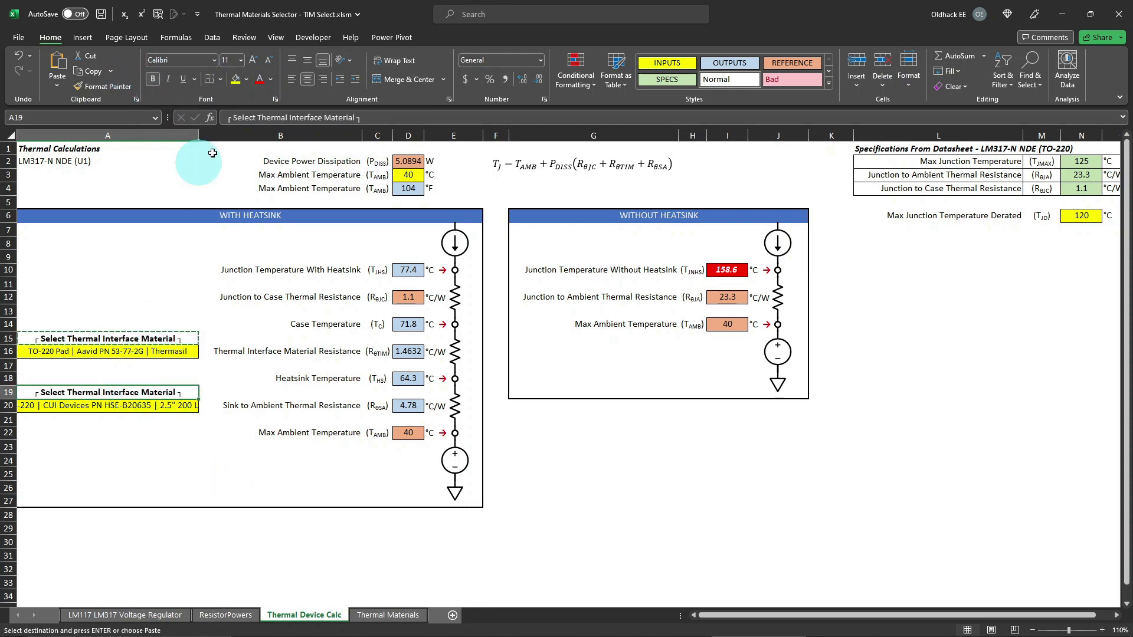
pyautogui.click(258, 117)
pyautogui.press('Delete')
pyautogui.press('Delete')
pyautogui.press('Delete')
pyautogui.press('Delete')
pyautogui.press('Delete')
pyautogui.press('Delete')
pyautogui.press('Delete')
pyautogui.press('Delete')
pyautogui.press('Delete')
pyautogui.press('Delete')
pyautogui.press('Delete')
pyautogui.press('Delete')
pyautogui.press('Delete')
pyautogui.press('Delete')
pyautogui.press('Delete')
pyautogui.press('Delete')
pyautogui.press('Delete')
pyautogui.press('Delete')
pyautogui.press('Delete')
pyautogui.press('Delete')
pyautogui.write('Heatsink')
pyautogui.press('Return')
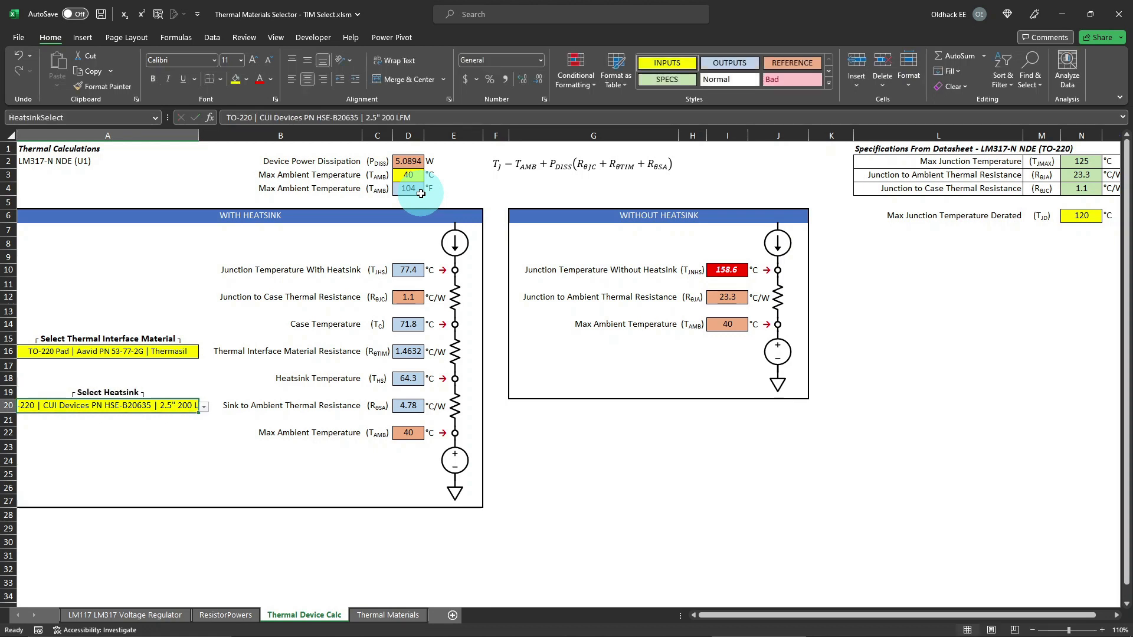
# Step: Set the font size of both selector cells, A16 and A20, to 8 so the descriptions fit
pyautogui.click(160, 350)
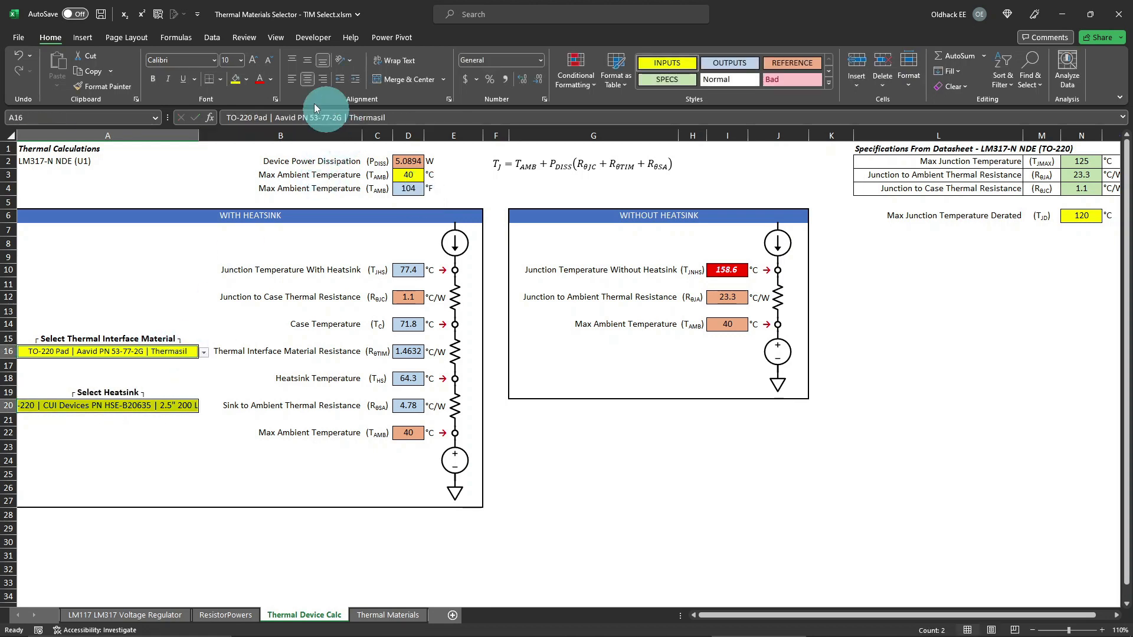
pyautogui.click(241, 60)
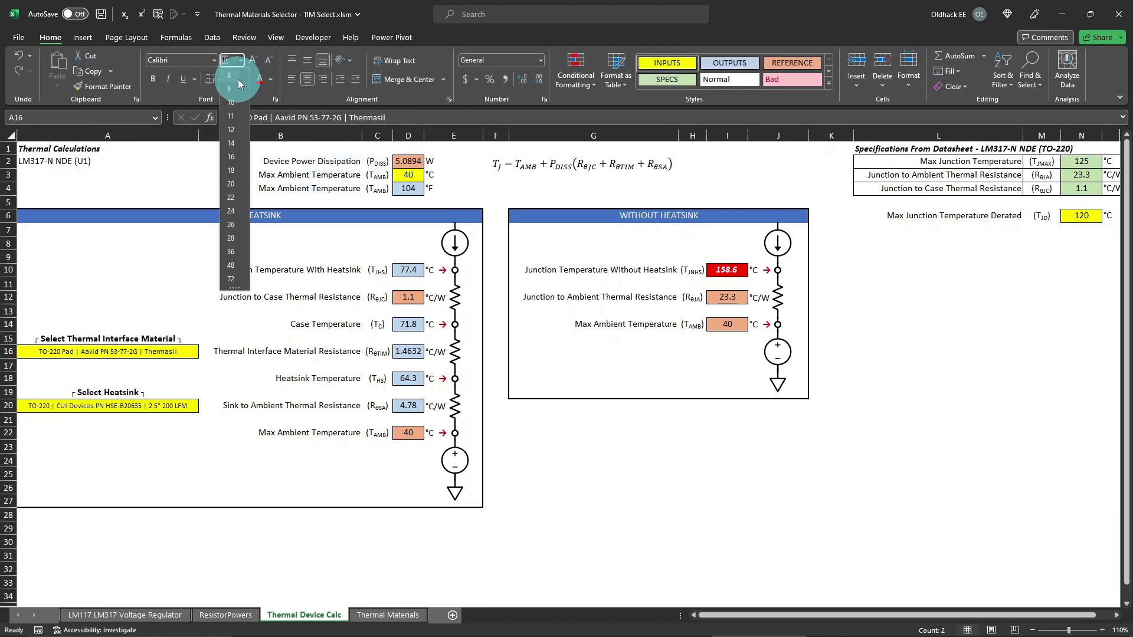
pyautogui.click(229, 75)
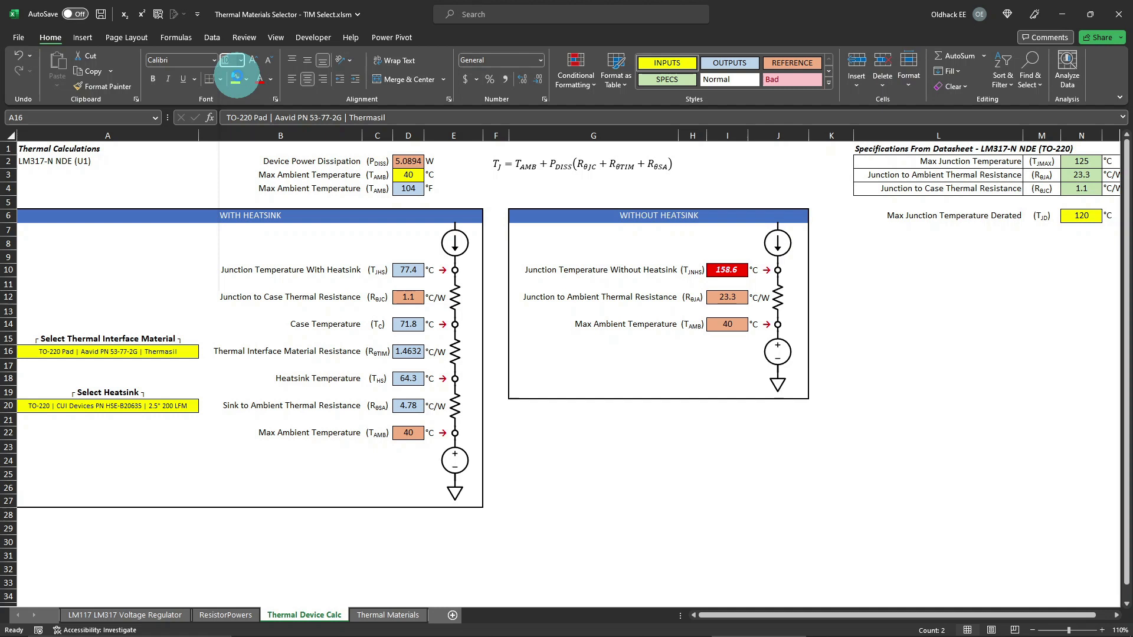
pyautogui.click(208, 457)
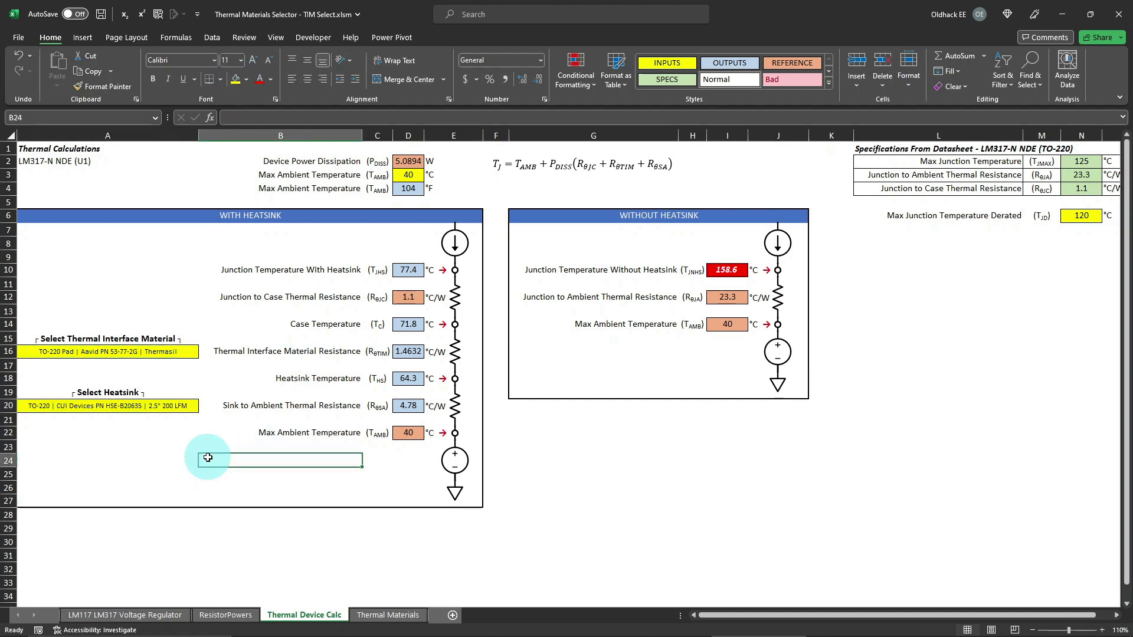
# Step: Review the options offered by the thermal interface material selector in A16
pyautogui.click(188, 354)
pyautogui.click(204, 353)
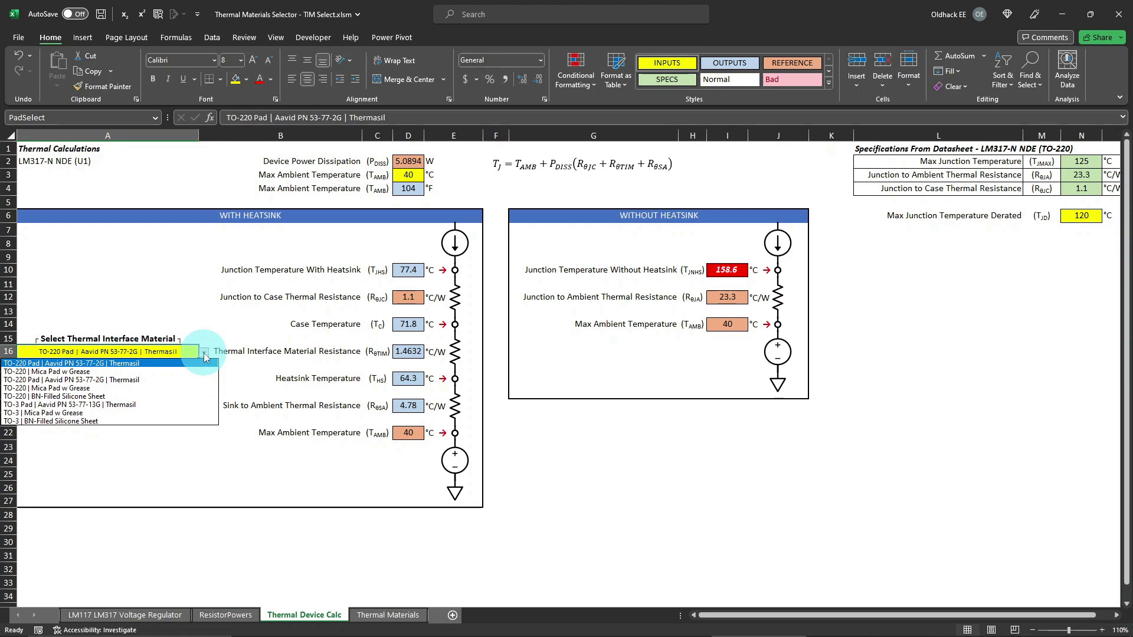
pyautogui.click(205, 357)
# Step: Choose TO-220 | CUI Devices PN HSE-B20254 | 1" Natural in the heatsink selector
pyautogui.click(163, 407)
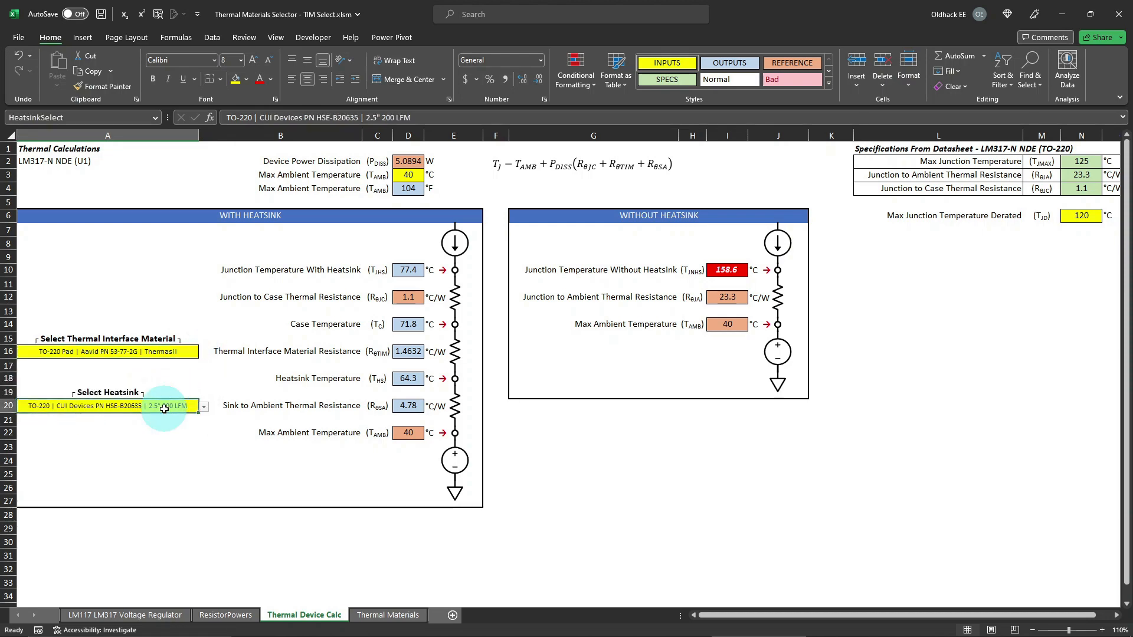
pyautogui.click(204, 407)
pyautogui.click(204, 407)
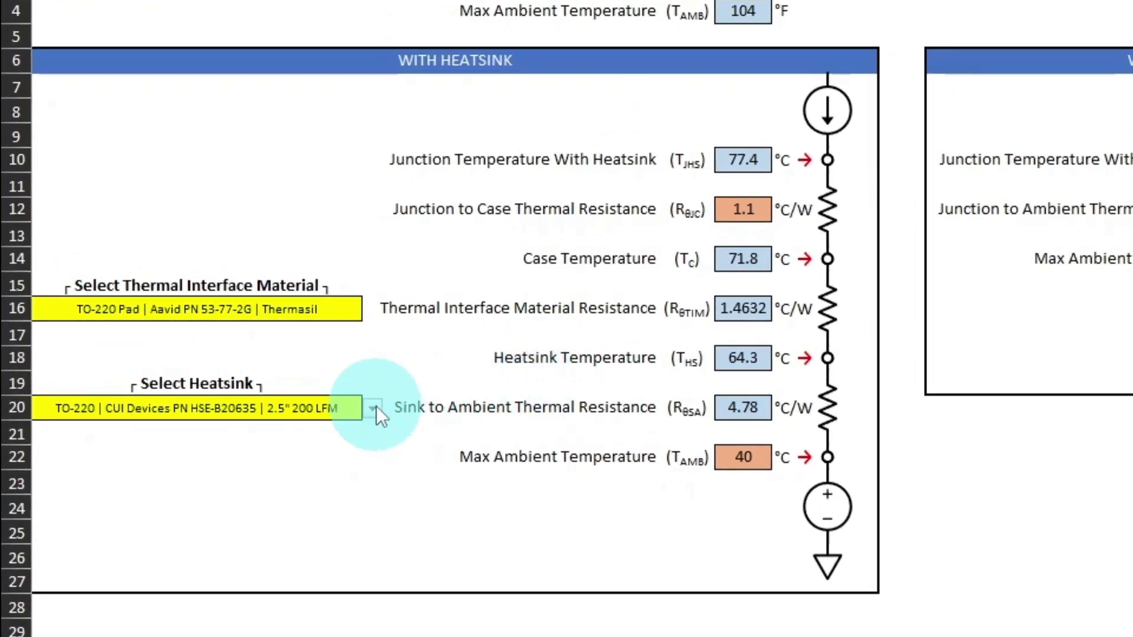
pyautogui.click(373, 407)
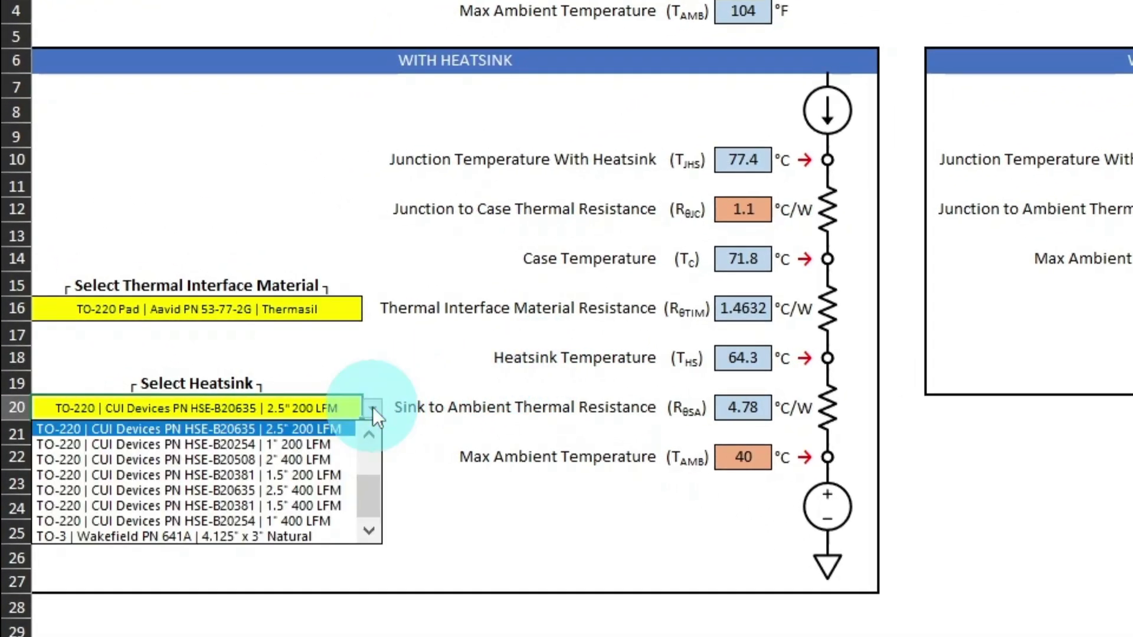
pyautogui.click(370, 438)
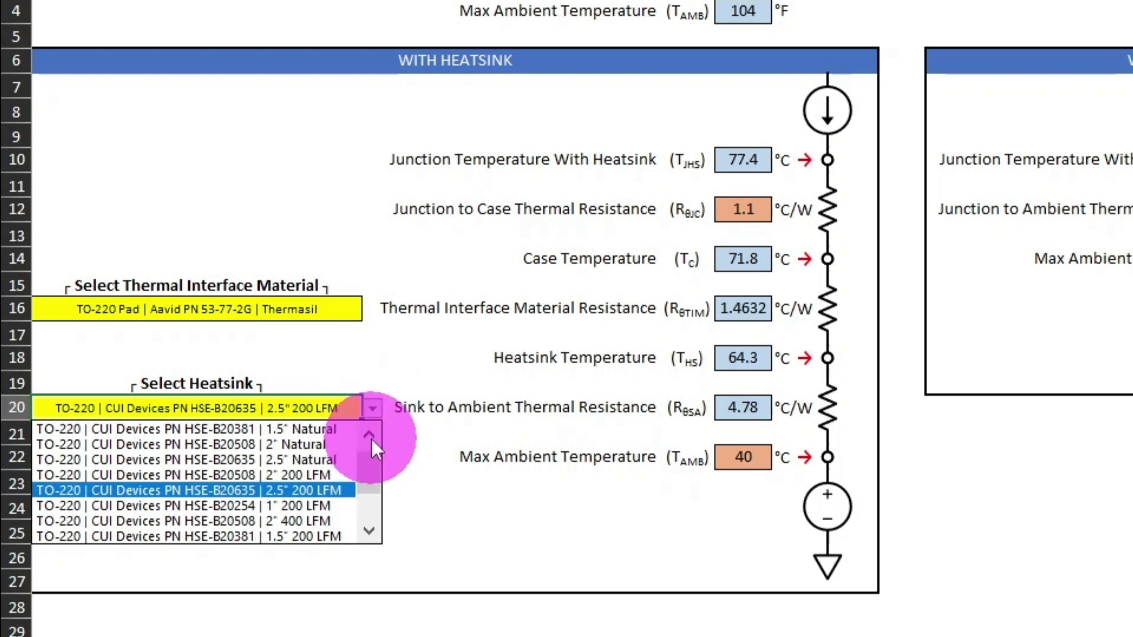
pyautogui.click(321, 428)
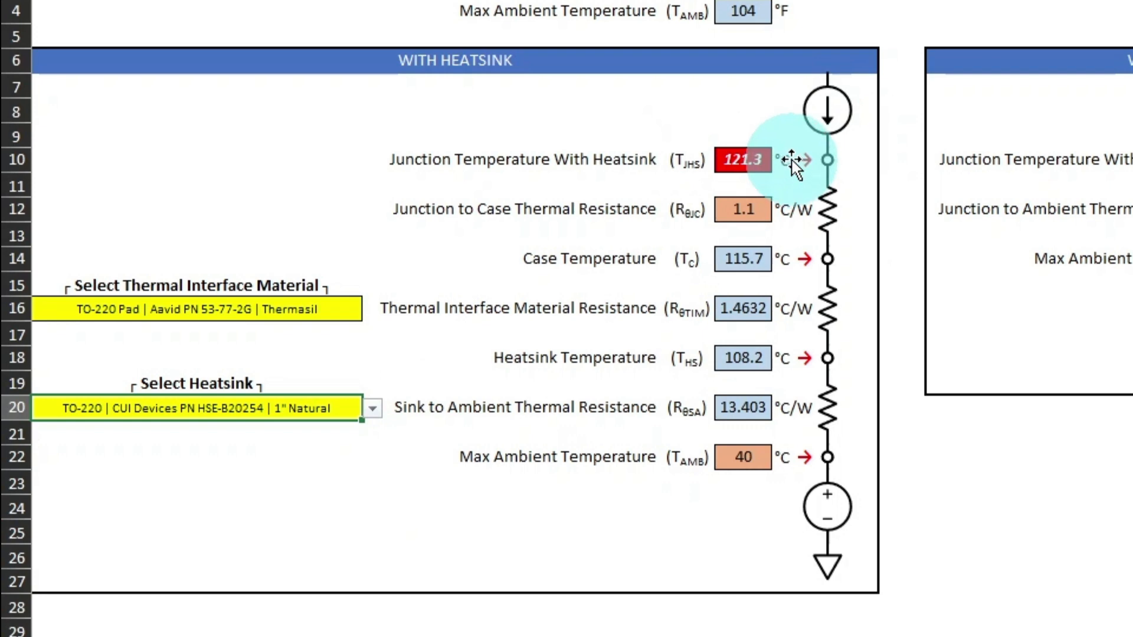
# Step: Choose TO-220 | CUI Devices PN HSE-B20381 | 1.5" Natural in the heatsink selector and check the junction temperature
pyautogui.click(371, 408)
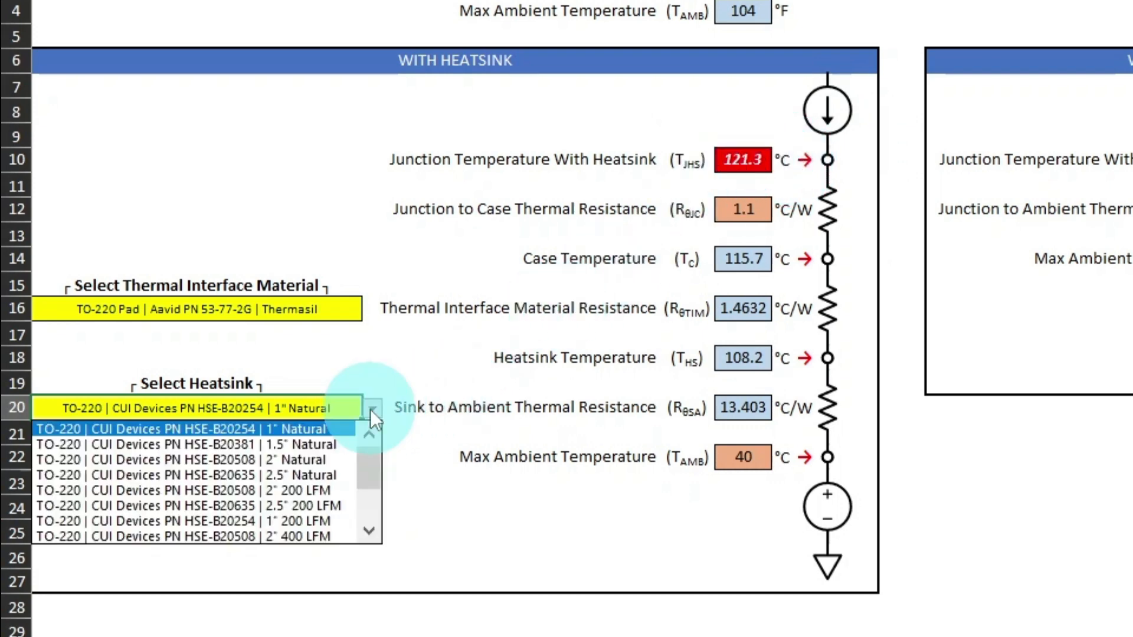
pyautogui.click(317, 444)
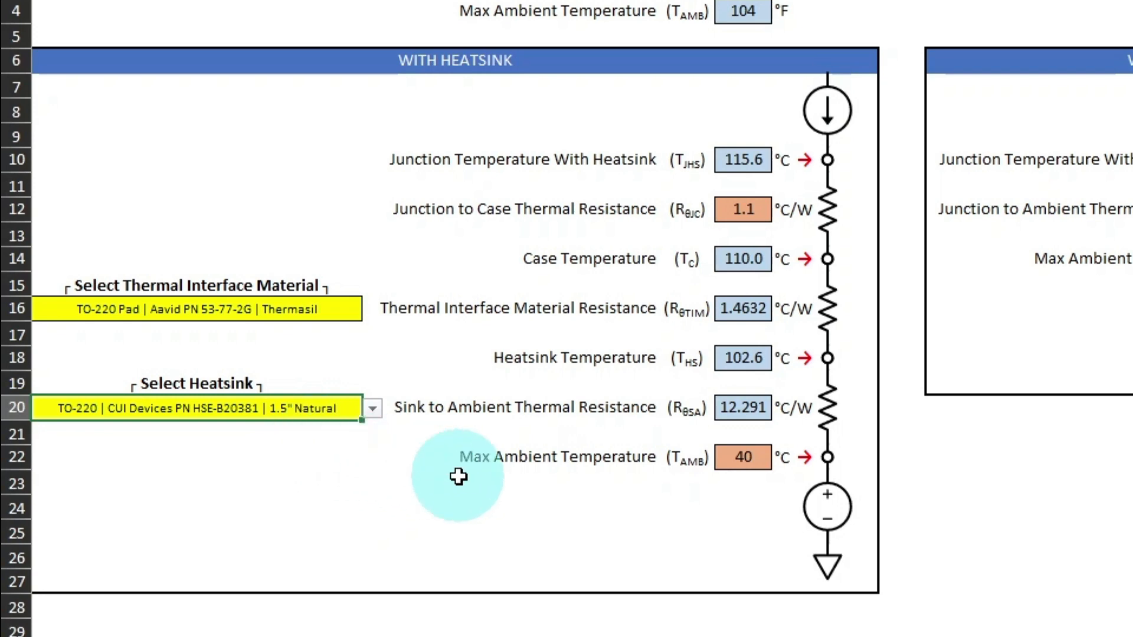
pyautogui.click(749, 160)
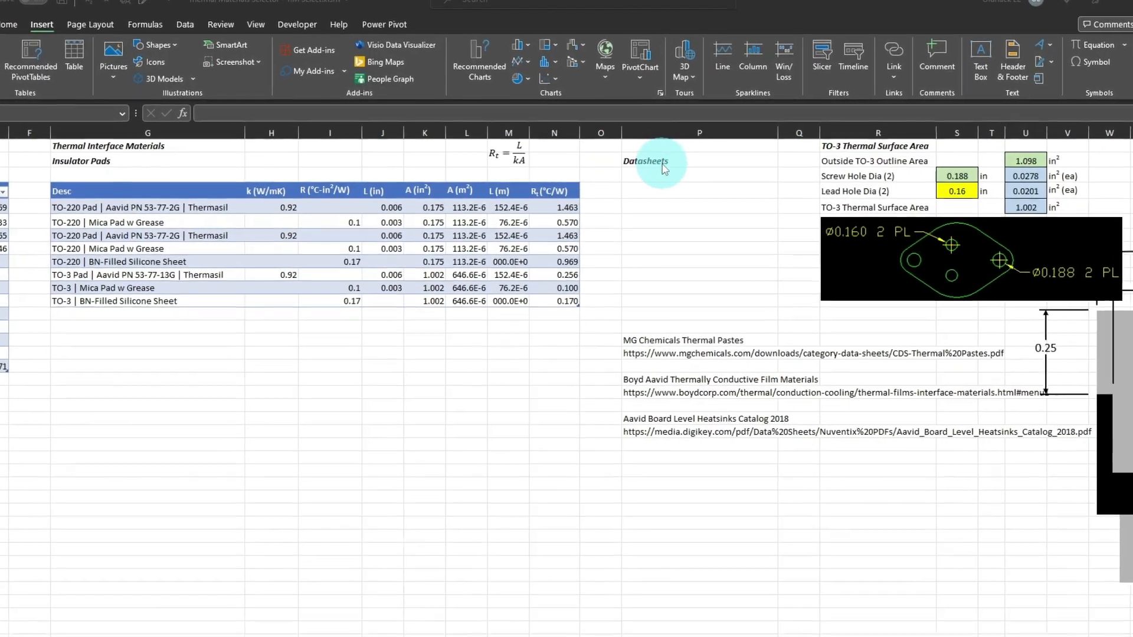
# Step: Turn the MG Chemicals Thermal Pastes URL under Datasheets on the Thermal Materials sheet into a hyperlink to that address
pyautogui.click(667, 160)
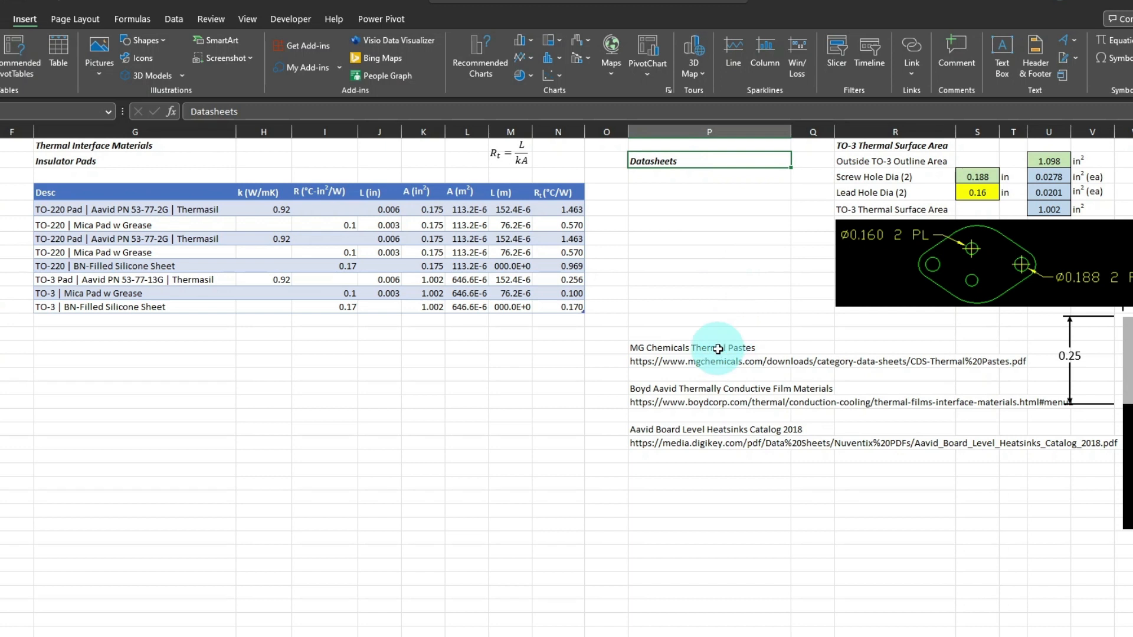
pyautogui.click(691, 362)
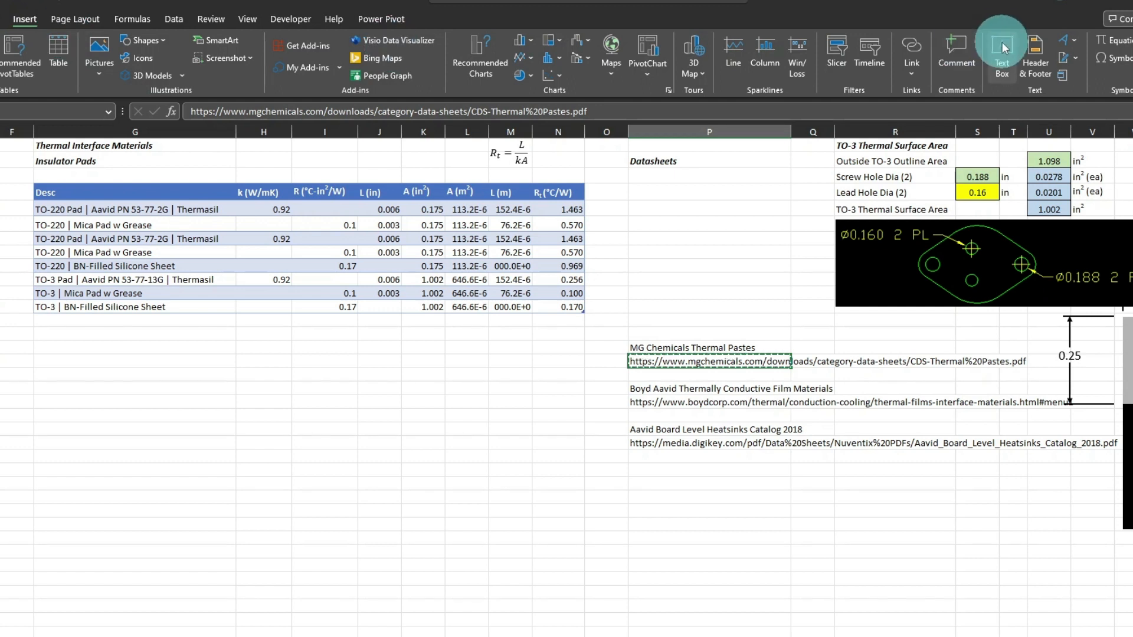
pyautogui.click(919, 59)
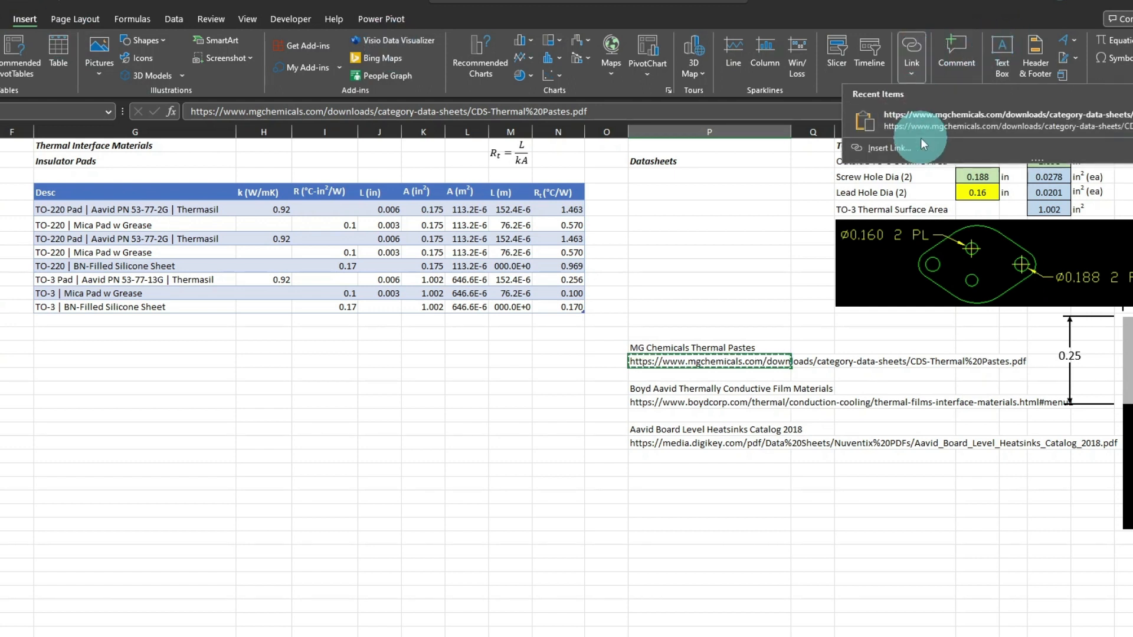
pyautogui.click(923, 120)
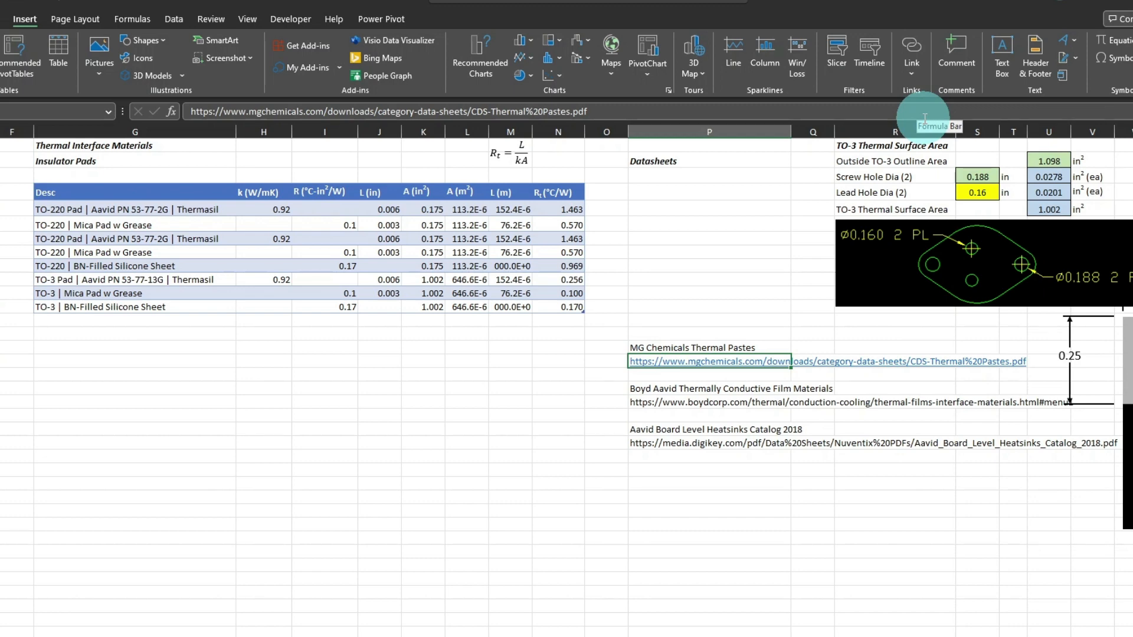
# Step: Turn the Boyd Aavid Thermally Conductive Film Materials URL in P19 into a hyperlink to that address
pyautogui.click(717, 406)
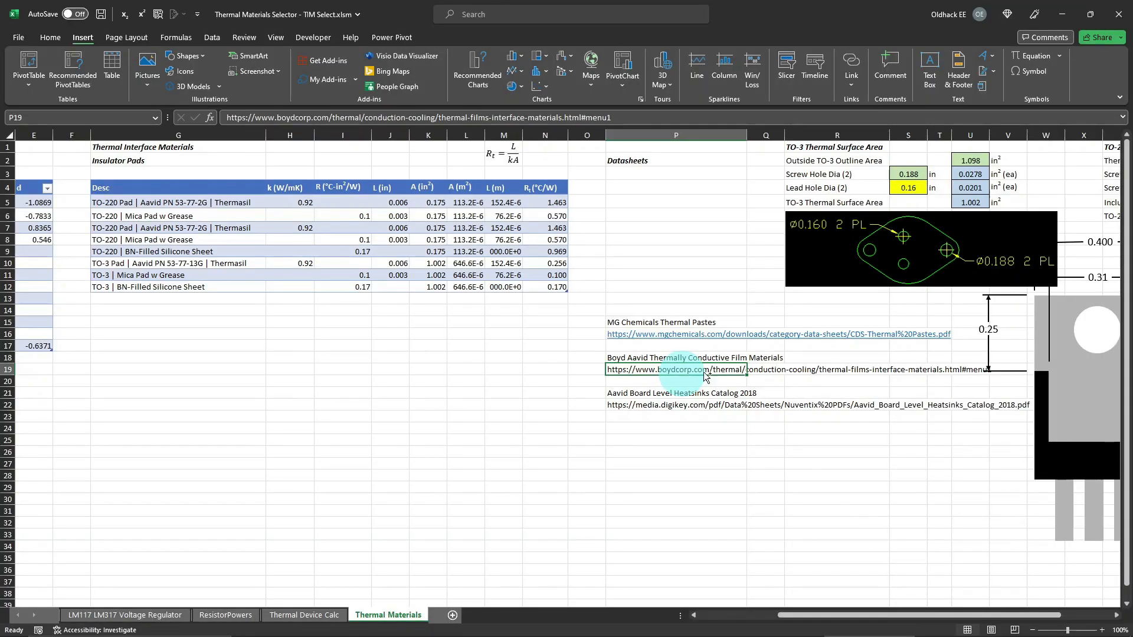
pyautogui.hotkey('ctrl', 'c')
pyautogui.click(850, 86)
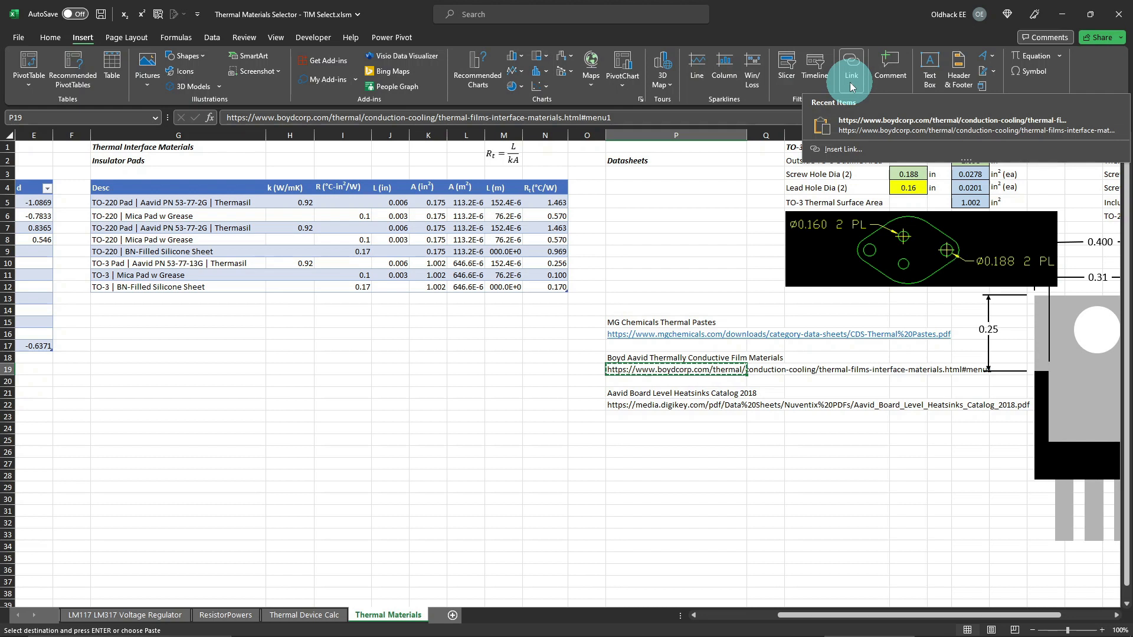
pyautogui.click(860, 125)
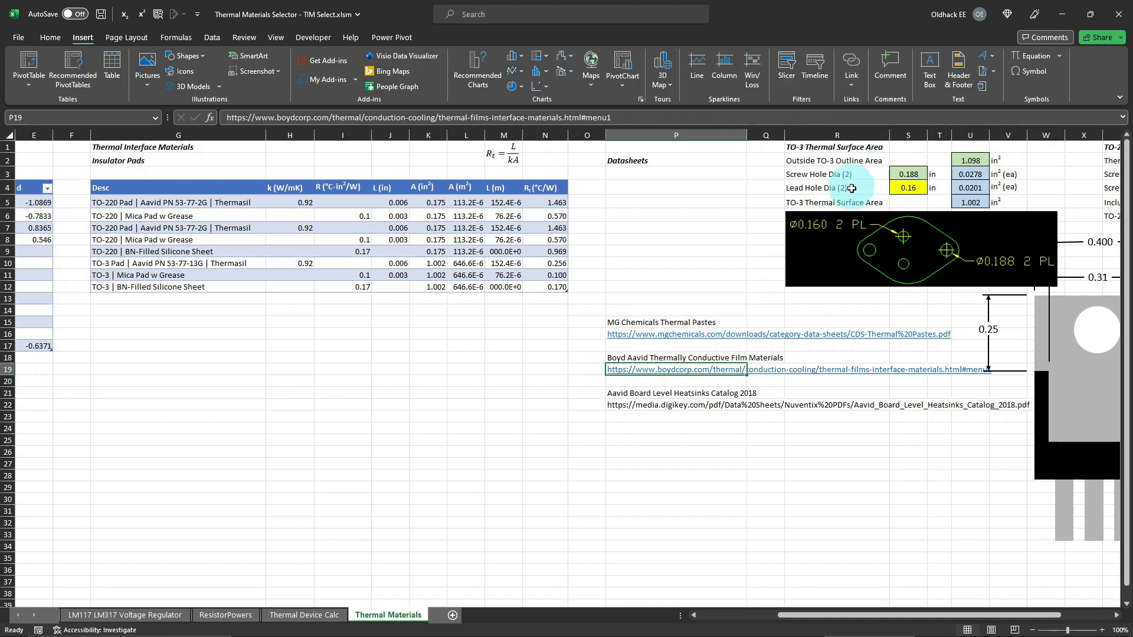
# Step: Turn the Aavid Board Level Heatsinks Catalog 2018 URL in P22 into a hyperlink to that address
pyautogui.click(701, 410)
pyautogui.hotkey('ctrl', 'c')
pyautogui.click(854, 85)
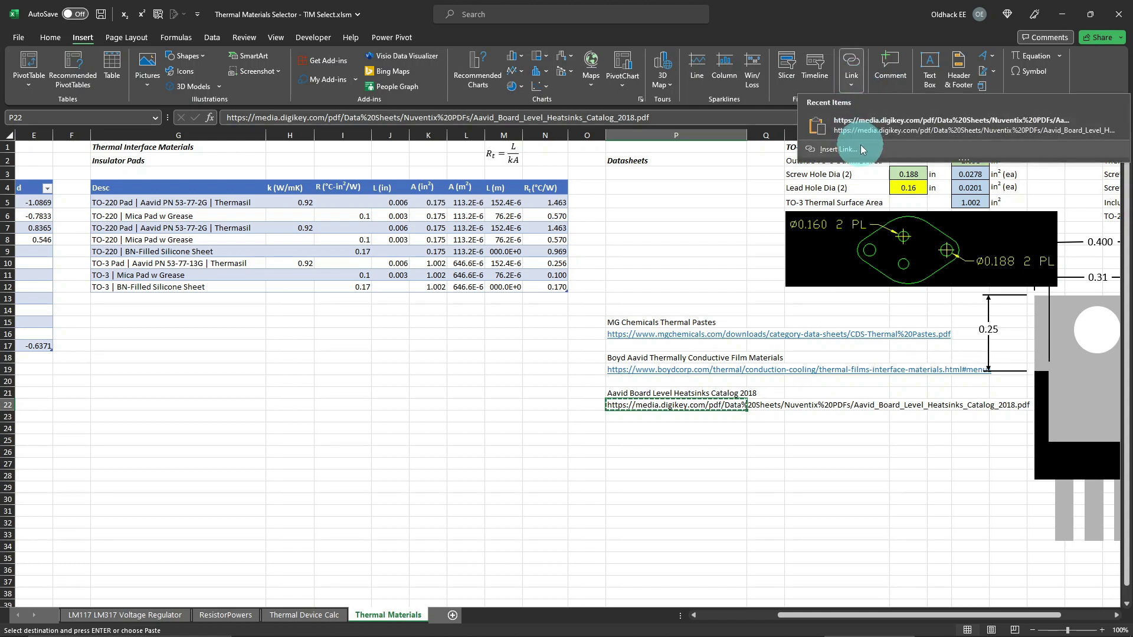
pyautogui.click(866, 122)
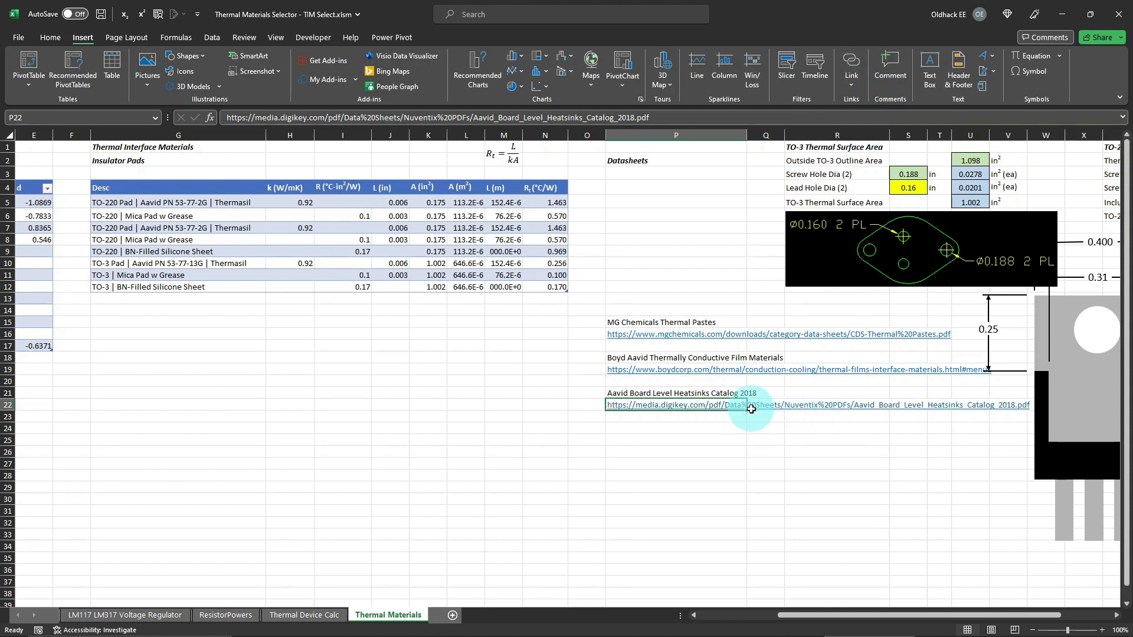
# Step: Set the first two hyperlinks' display texts to "MG Chemicals Thermal Pastes" and "Boyd Aavid Thermally Conductive Film Materials"
pyautogui.click(666, 320)
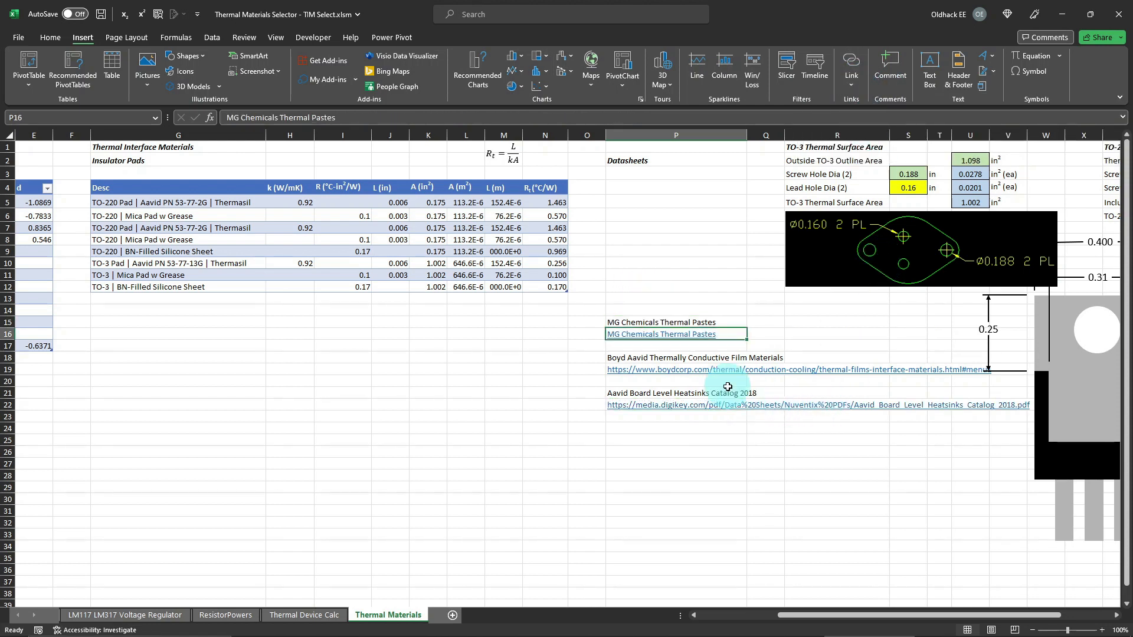
pyautogui.click(615, 358)
pyautogui.click(413, 117)
pyautogui.press('Return')
pyautogui.rightClick(705, 370)
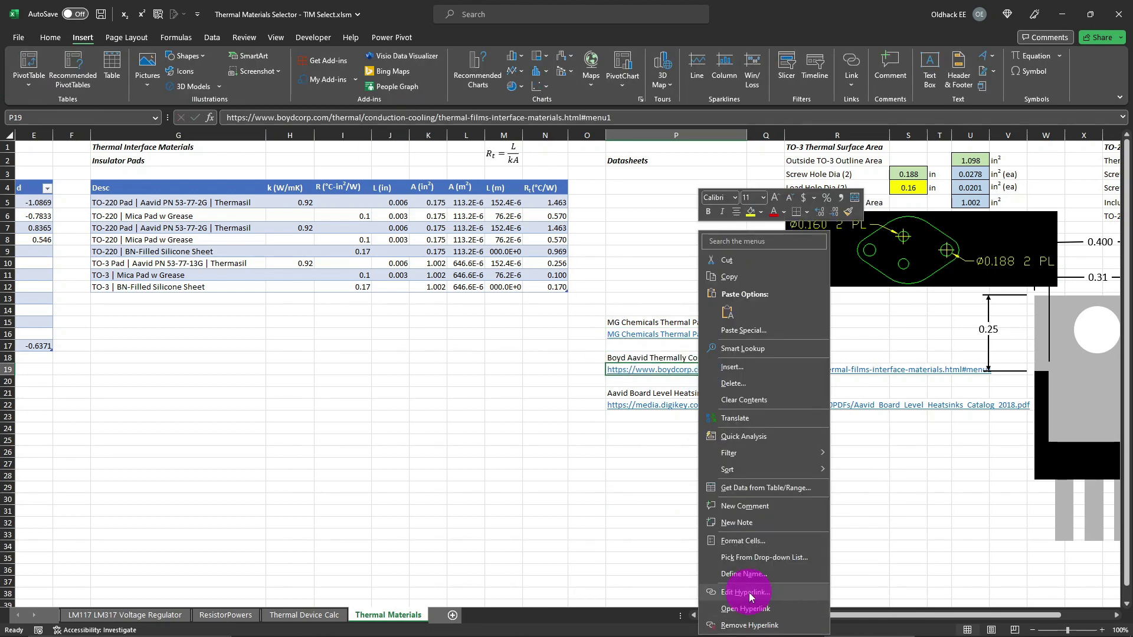
pyautogui.click(768, 608)
pyautogui.press('Return')
# Step: Set the display text of the P22 hyperlink to "Aavid Board Level Heatsinks Catalog 2018"
pyautogui.click(640, 391)
pyautogui.moveTo(389, 120); pyautogui.dragTo(42, 104)
pyautogui.click(673, 439)
pyautogui.rightClick(673, 405)
pyautogui.click(709, 367)
pyautogui.click(688, 281)
pyautogui.hotkey('ctrl', 'a')
pyautogui.hotkey('ctrl', 'v')
pyautogui.press('Return')
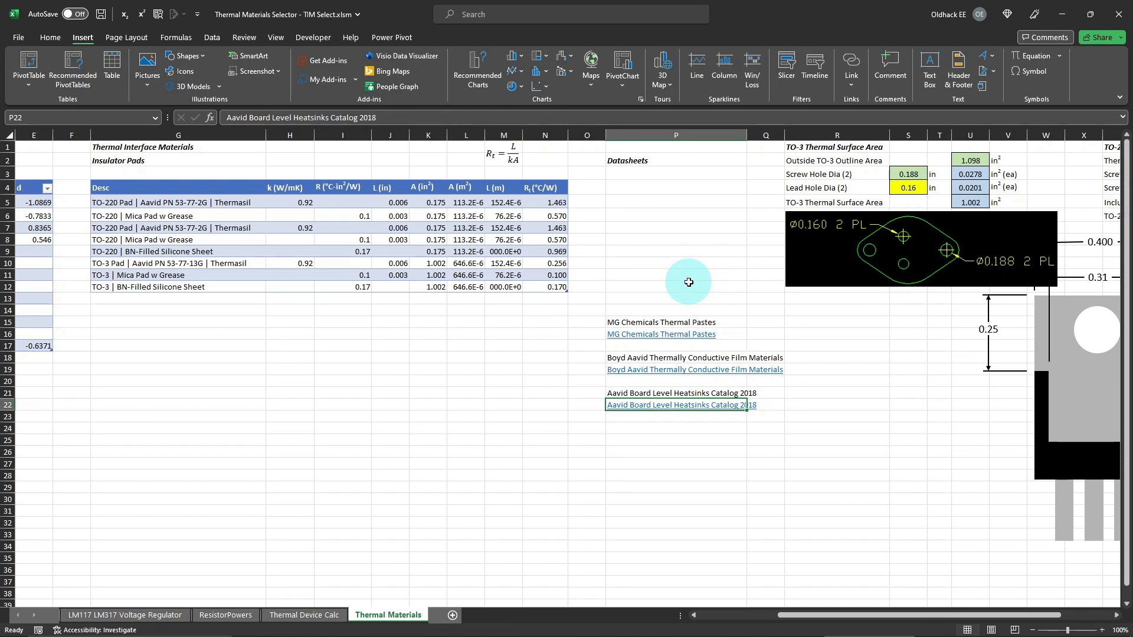
# Step: Move the three datasheet hyperlinks up into P4, P5 and P6 below the Datasheets heading
pyautogui.click(737, 334)
pyautogui.moveTo(714, 328); pyautogui.dragTo(692, 186)
pyautogui.click(678, 370)
pyautogui.moveTo(608, 370); pyautogui.dragTo(671, 202)
pyautogui.click(639, 422)
pyautogui.click(645, 405)
pyautogui.moveTo(645, 411); pyautogui.dragTo(650, 218)
# Step: Delete the leftover plain-text datasheet labels from column P, rows 15 to 22
pyautogui.moveTo(649, 322); pyautogui.dragTo(635, 407)
pyautogui.press('Delete')
pyautogui.click(691, 279)
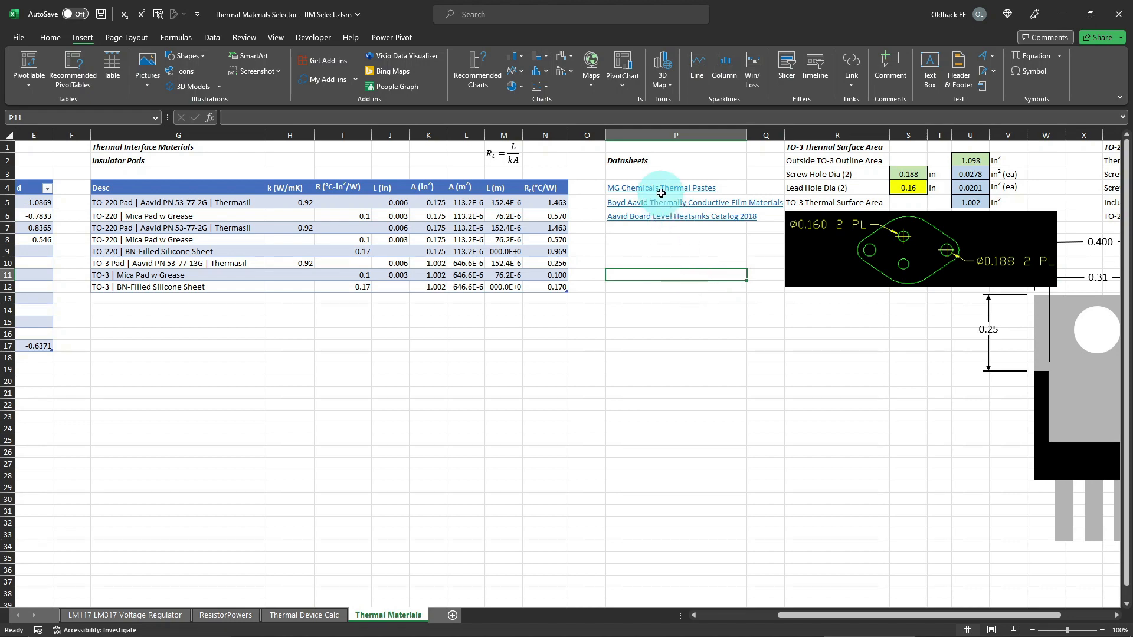
# Step: Test the MG Chemicals Thermal Pastes hyperlink and close the datasheet it opens
pyautogui.click(667, 190)
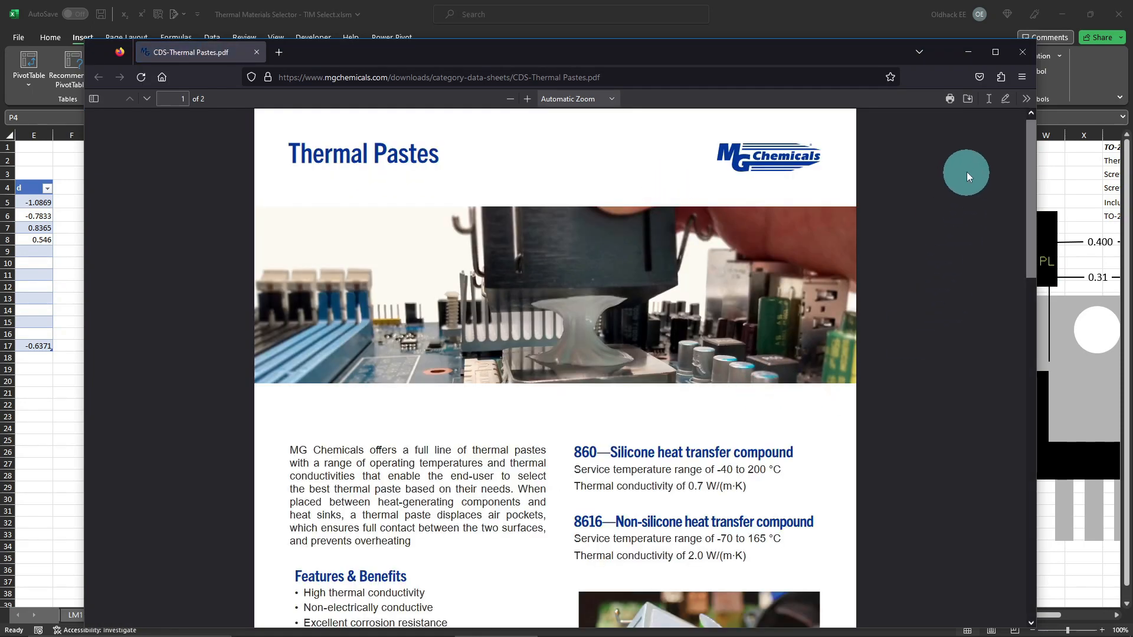
pyautogui.click(1028, 54)
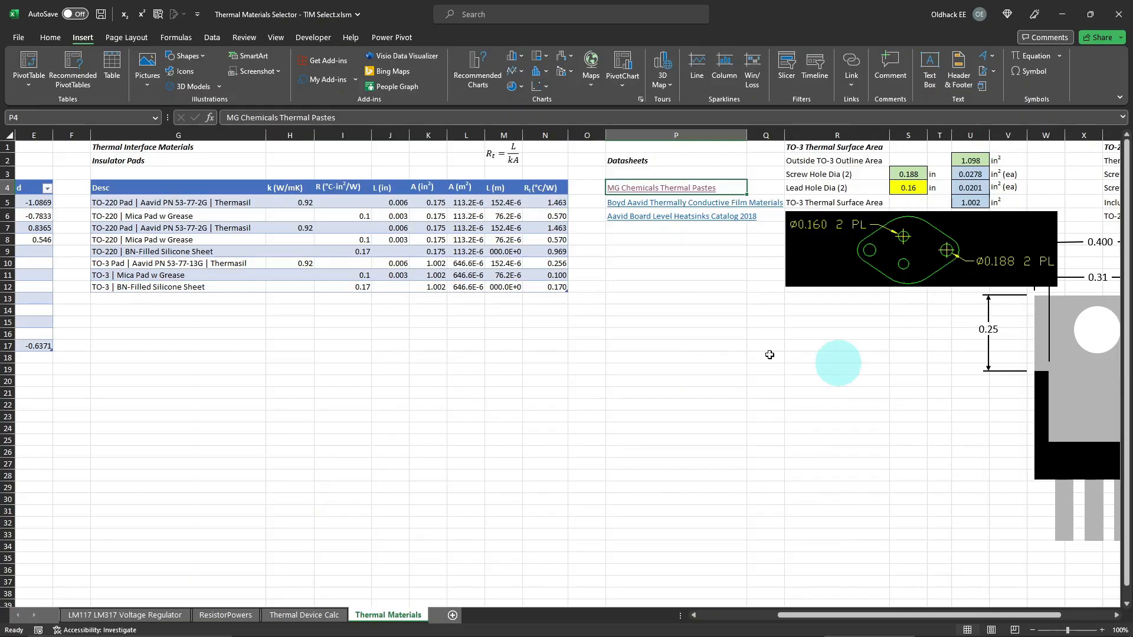
# Step: Protect the Thermal Device Calc sheet
pyautogui.click(306, 617)
pyautogui.rightClick(624, 610)
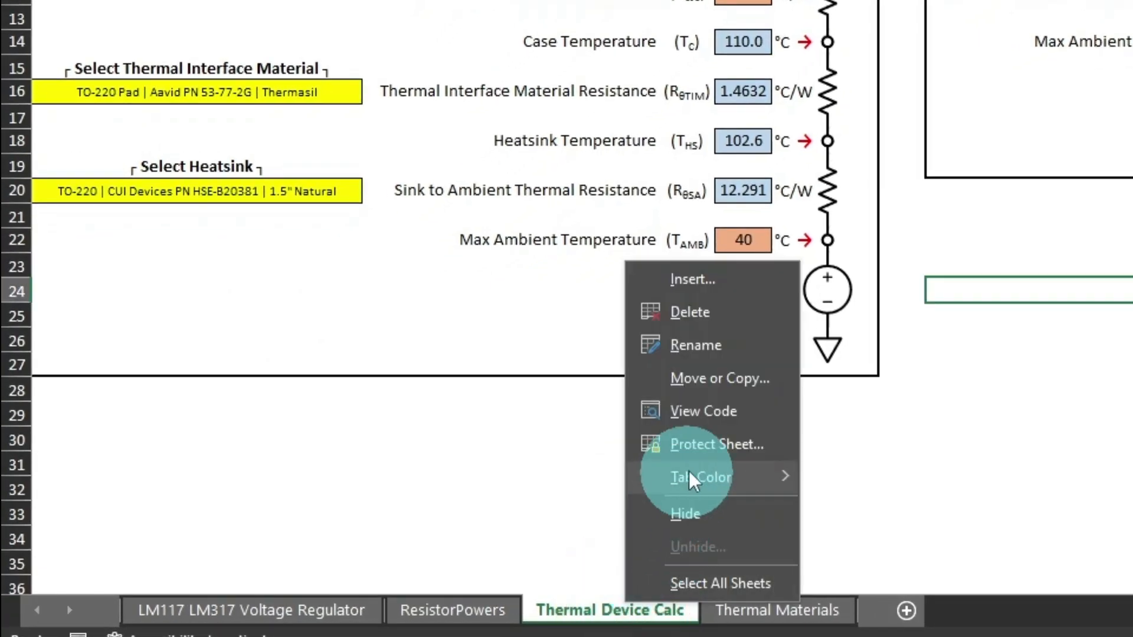
pyautogui.click(725, 443)
pyautogui.click(736, 622)
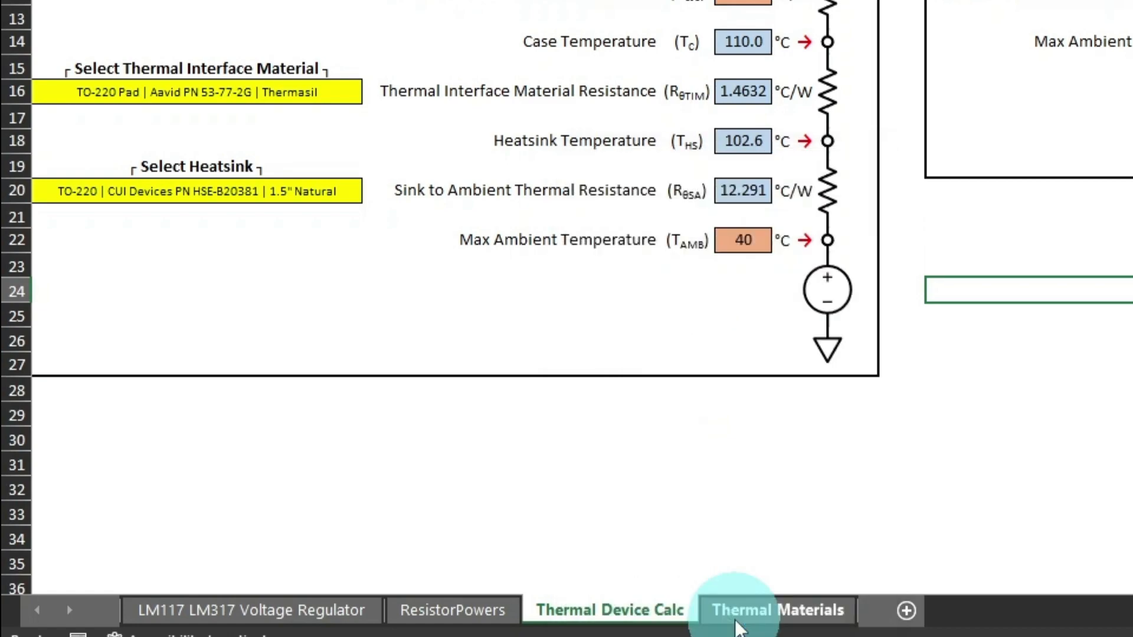
# Step: Try to delete the Thermal Interface Material Resistance formula in D16 to test the sheet protection
pyautogui.click(741, 93)
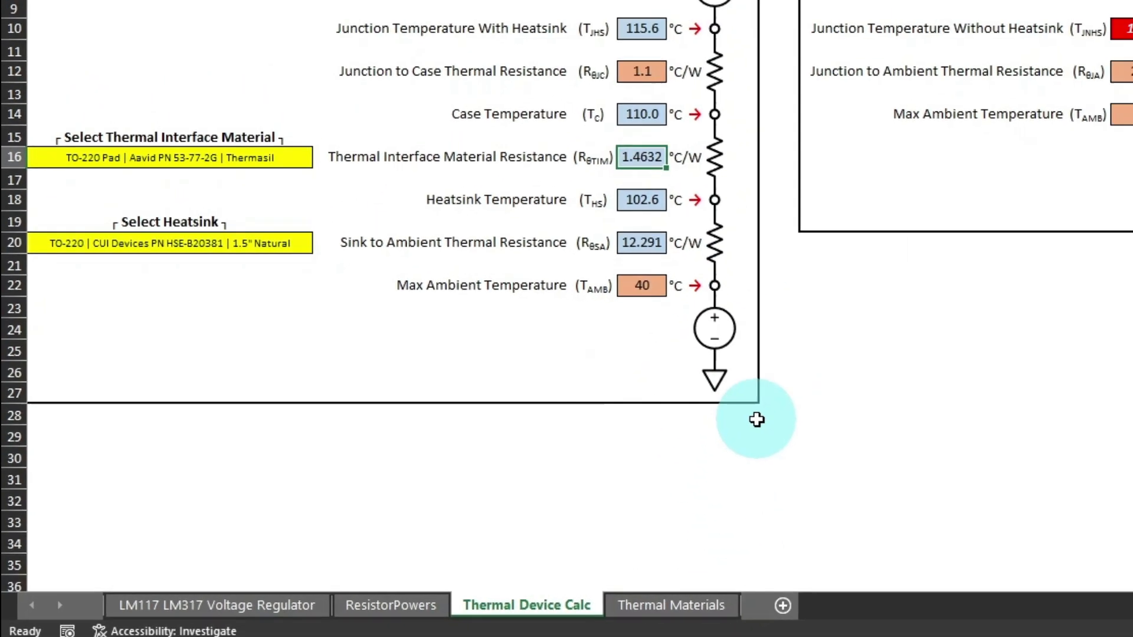
pyautogui.press('Delete')
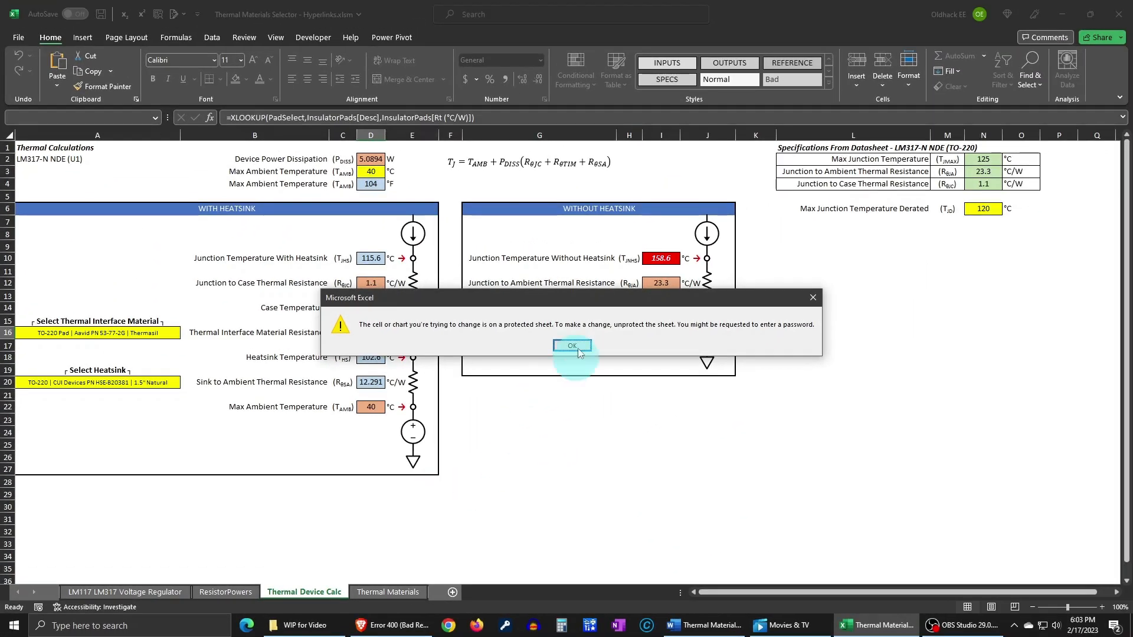
pyautogui.click(573, 345)
pyautogui.click(371, 407)
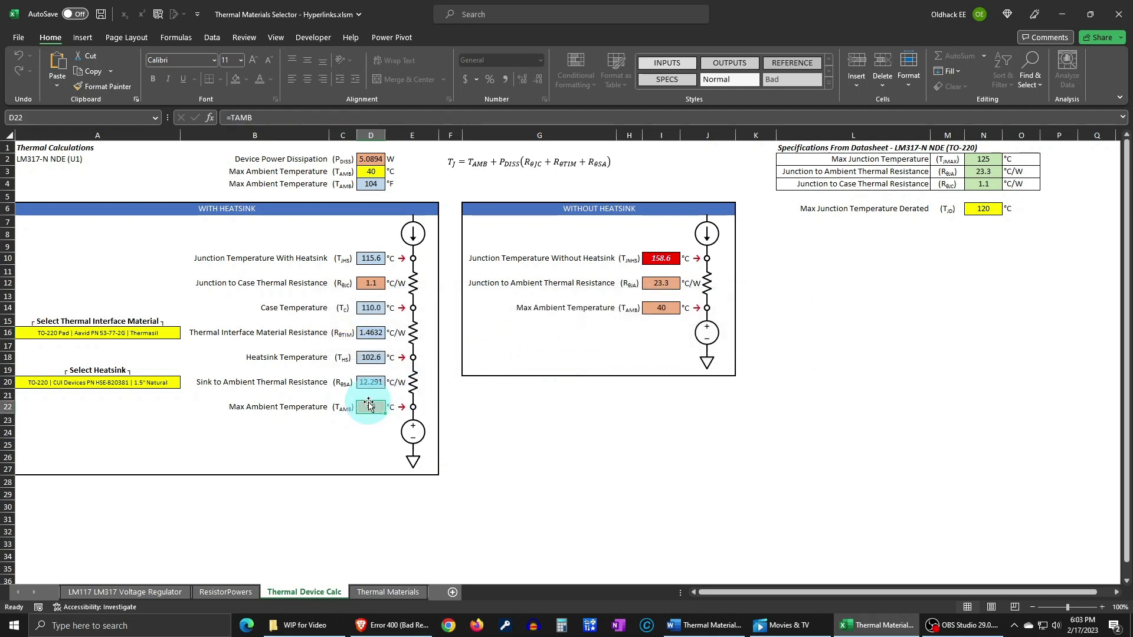
# Step: Try to delete the heatsink circuit's Max Ambient Temperature formula in D22 to test the sheet protection
pyautogui.press('Delete')
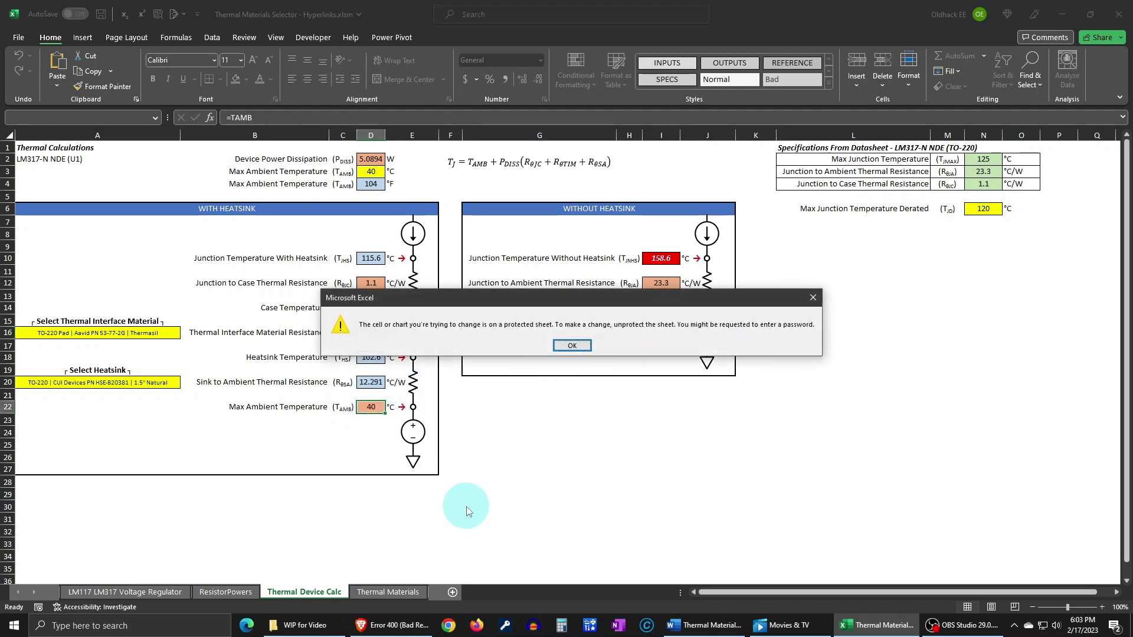
pyautogui.click(572, 346)
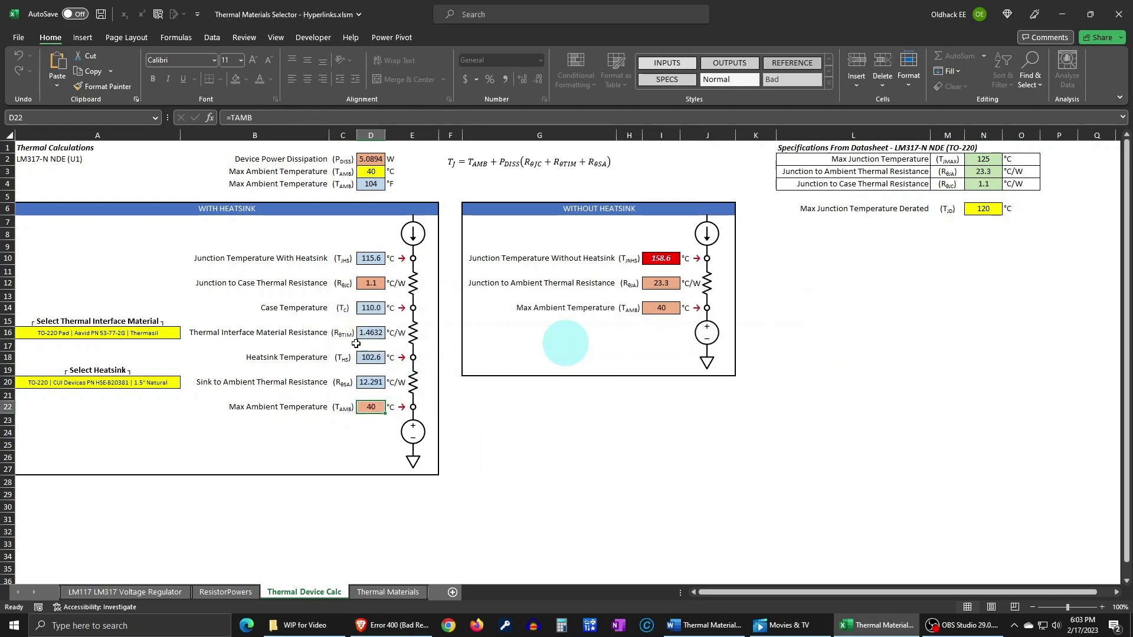
# Step: Test the unlocked selectors by picking the TO-220 Aavid PN 53-77-2G Thermasil pad and the TO-220 CUI Devices PN HSE-B20381 1.5" Natural heatsink
pyautogui.click(142, 332)
pyautogui.click(186, 334)
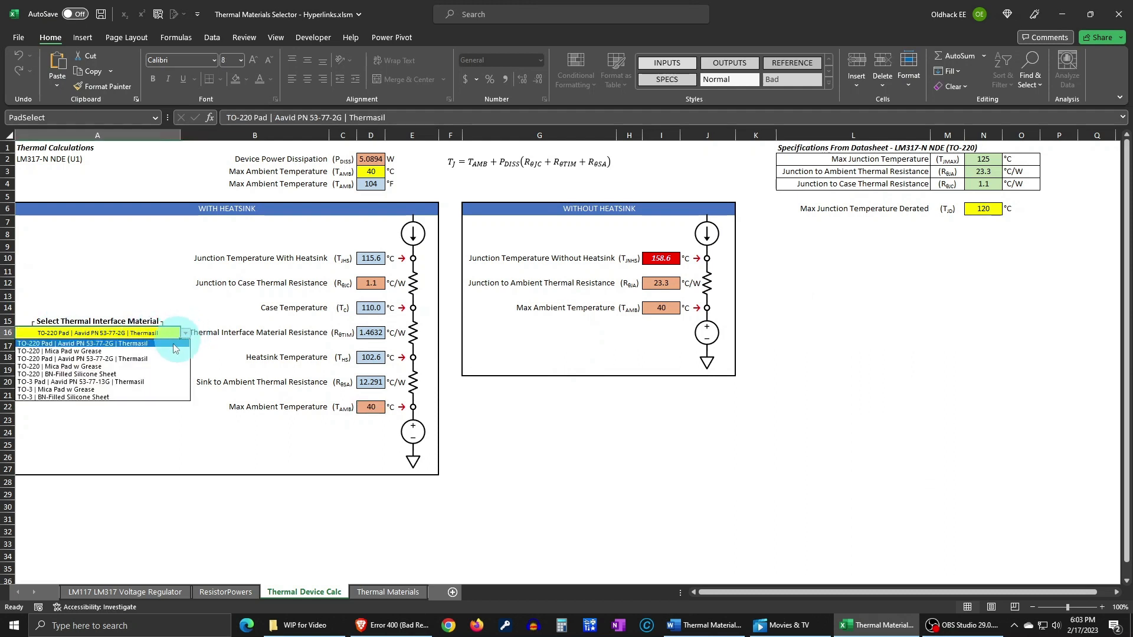
pyautogui.click(147, 360)
pyautogui.click(162, 384)
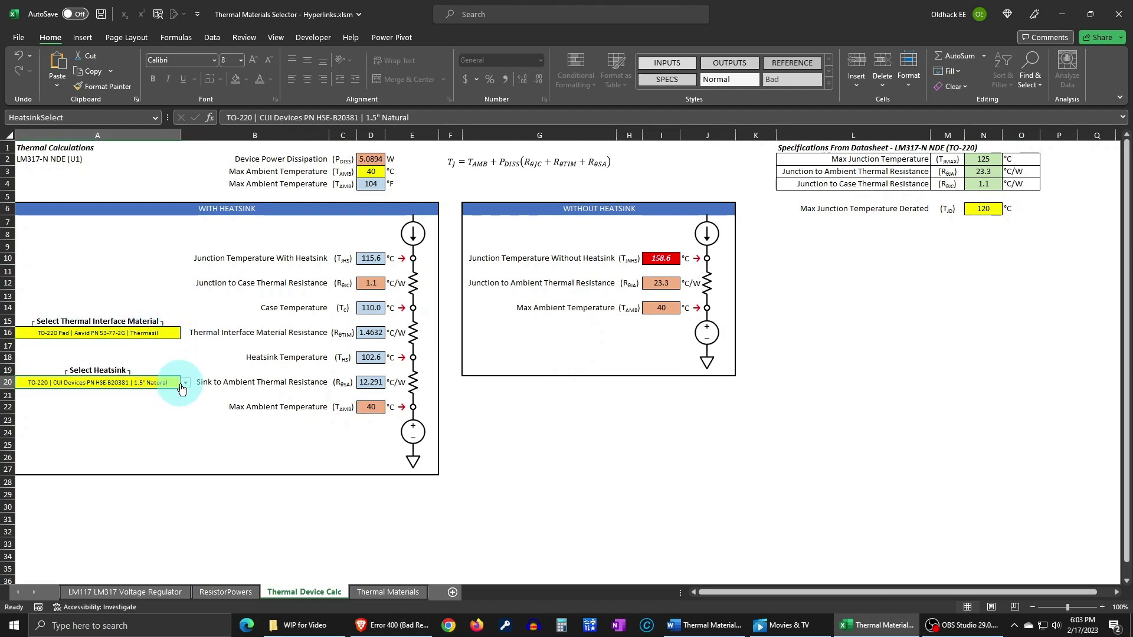
pyautogui.click(186, 384)
pyautogui.click(151, 398)
pyautogui.click(172, 333)
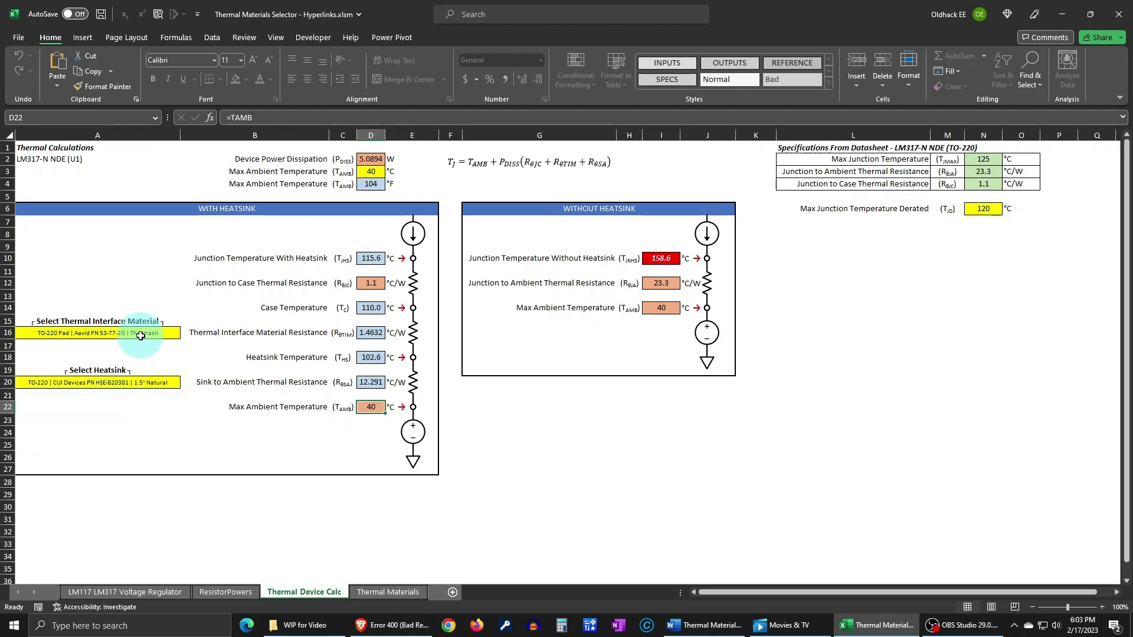
pyautogui.click(185, 334)
pyautogui.click(151, 358)
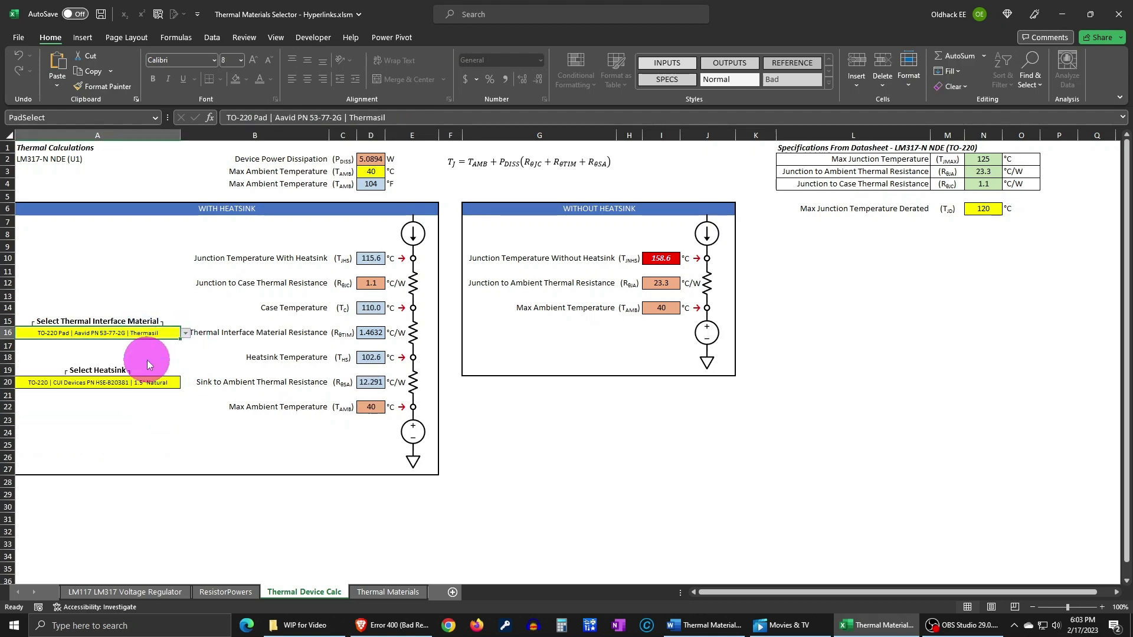